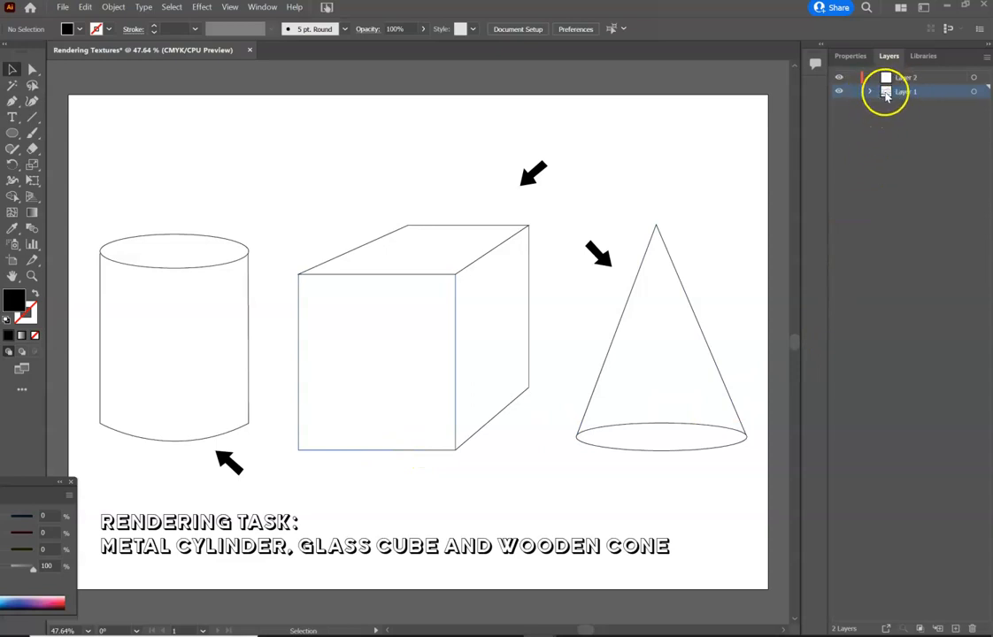
Lock Layer 1 and rename Layer 2 as Metal Cylinder.
click(852, 92)
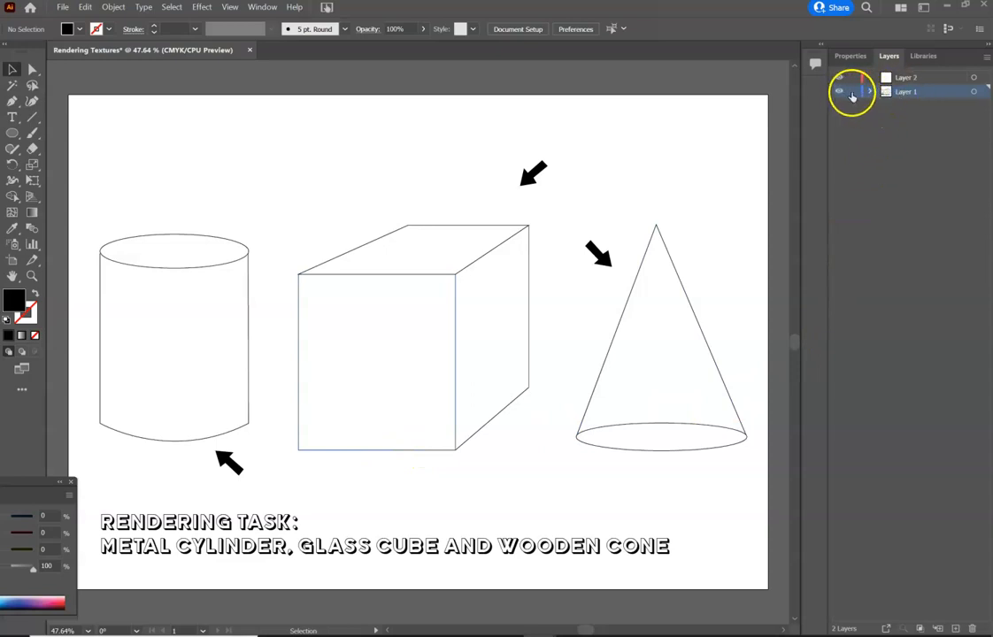
double_click(908, 78)
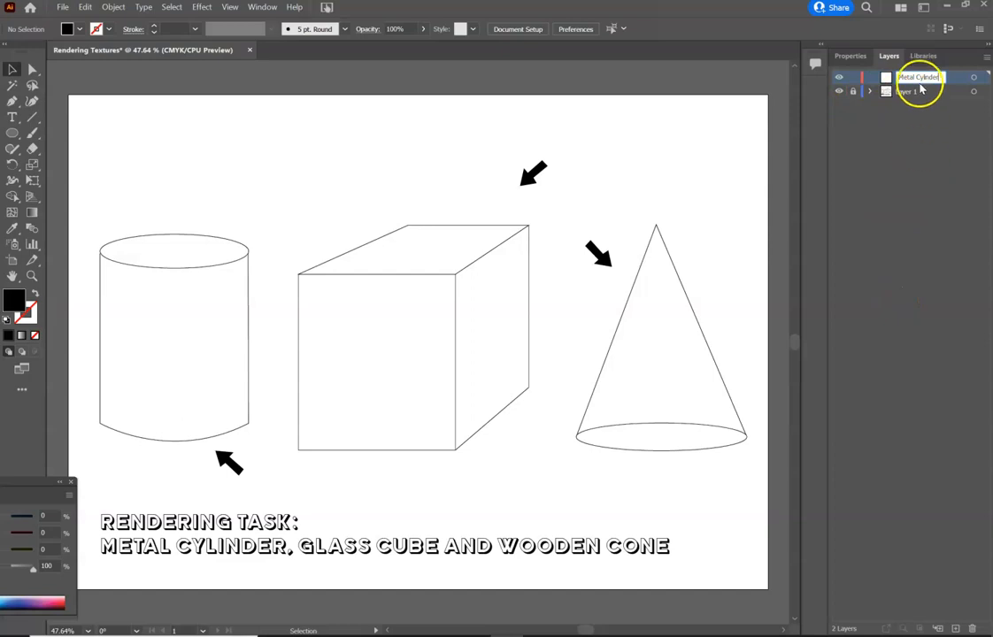
Add two new layers above Metal Cylinder, named Glass Cube and Wooden Cone.
click(954, 628)
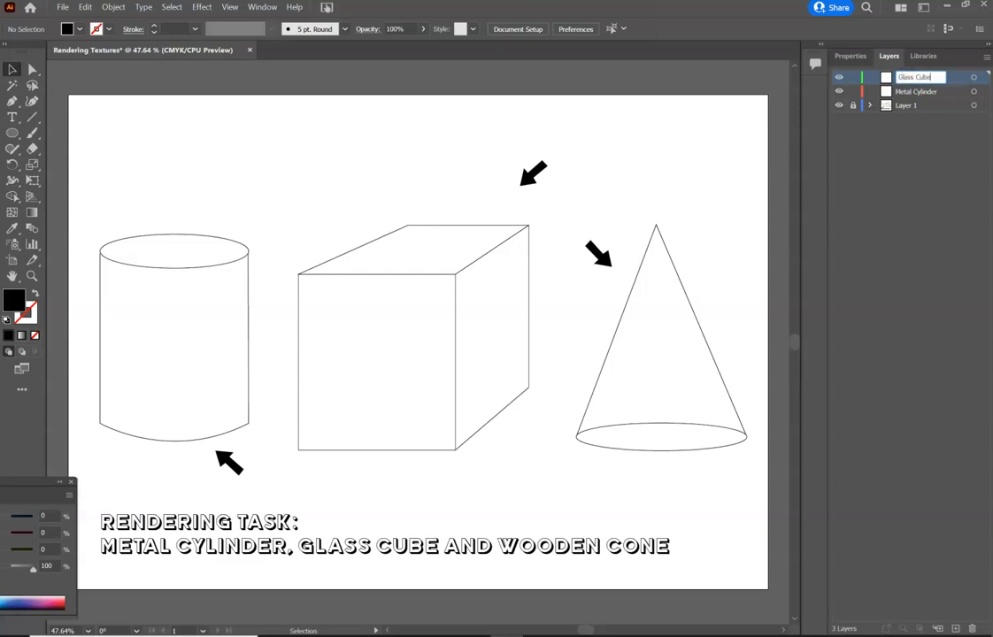
click(954, 628)
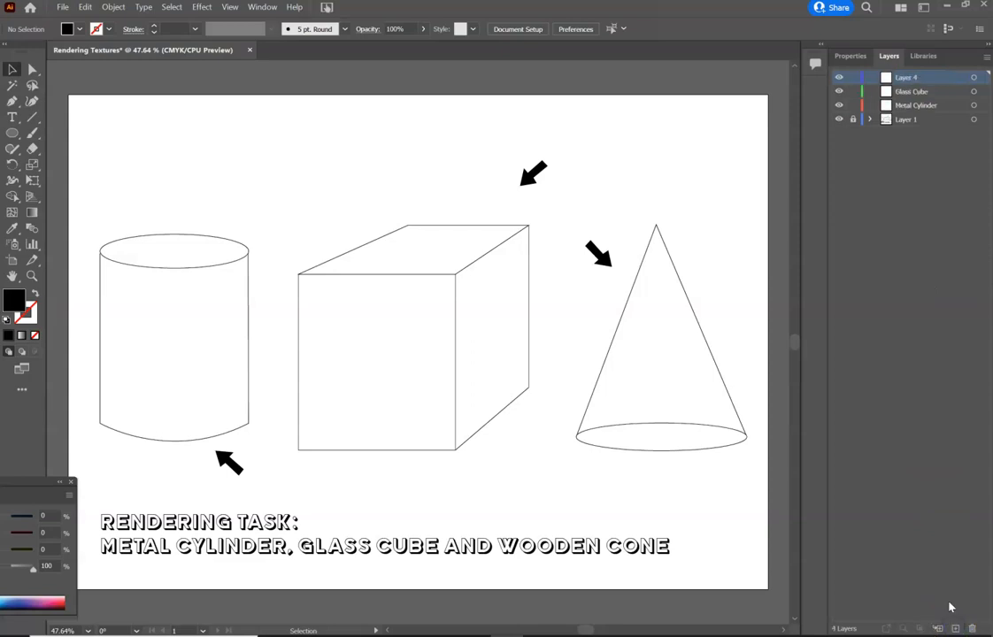
double_click(906, 77)
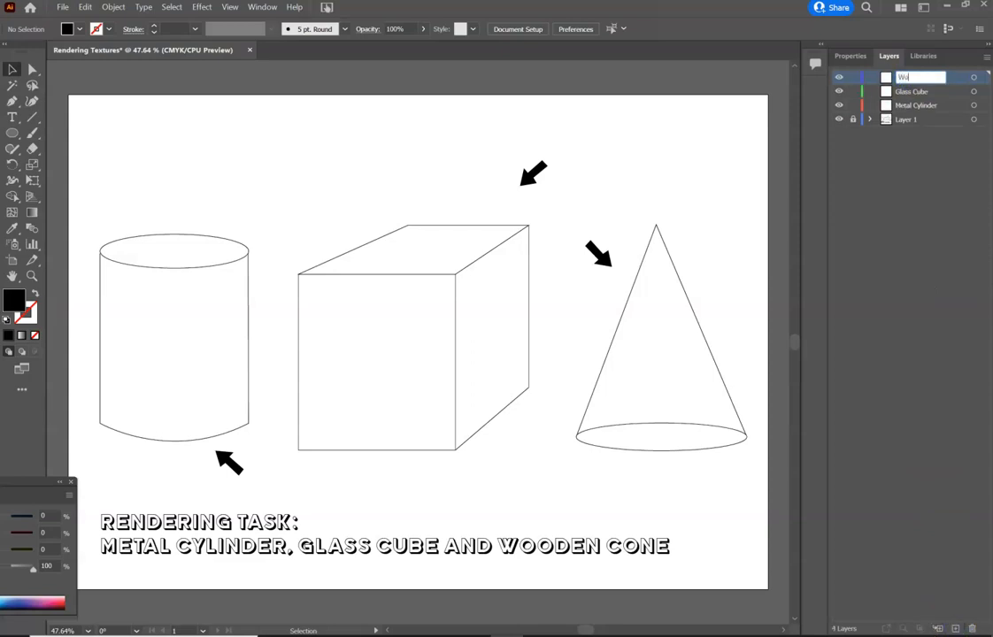
text(Wooden Cone)
click(882, 173)
Lock the Wooden Cone and Glass Cube layers and make Metal Cylinder the active layer.
drag(912, 94, 844, 103)
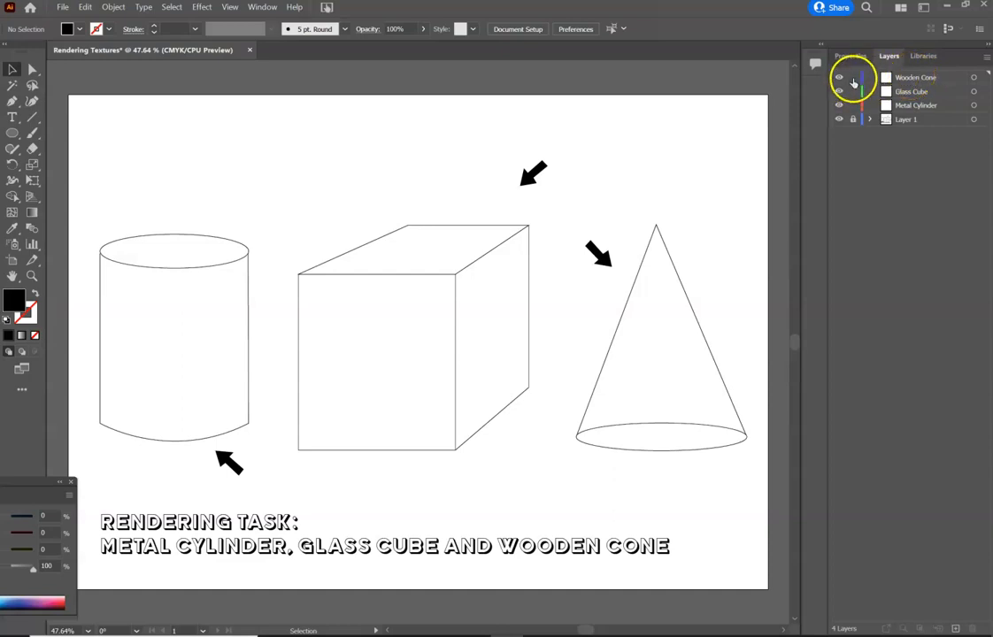
drag(853, 78, 853, 105)
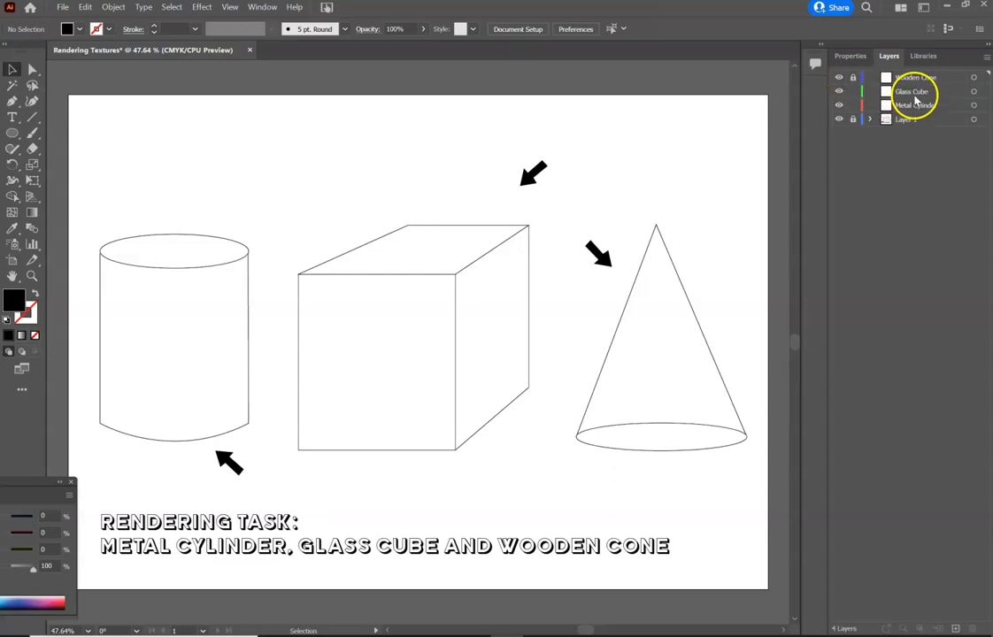
click(853, 104)
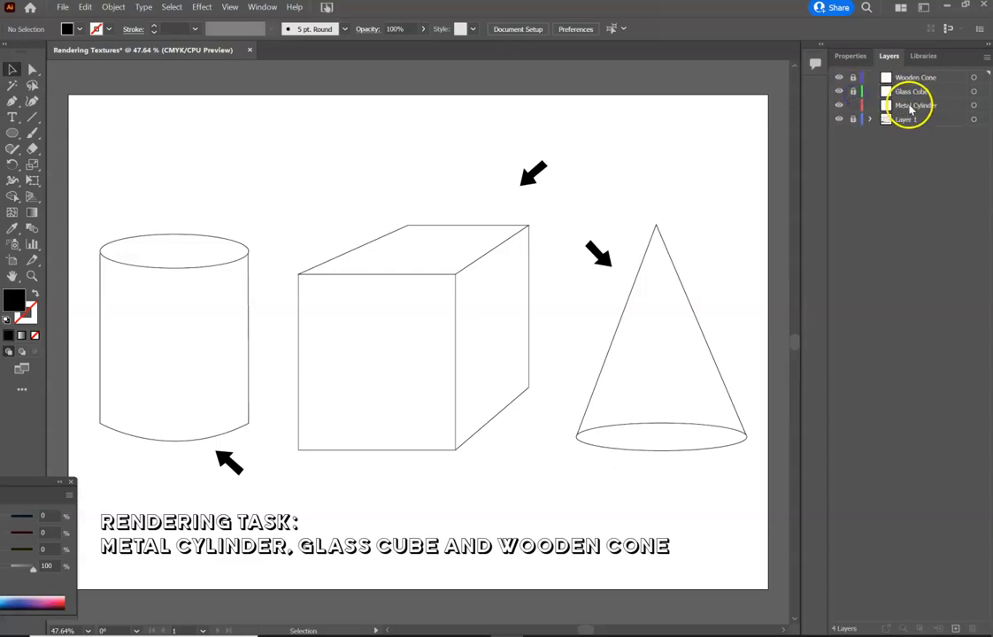
click(911, 106)
click(913, 108)
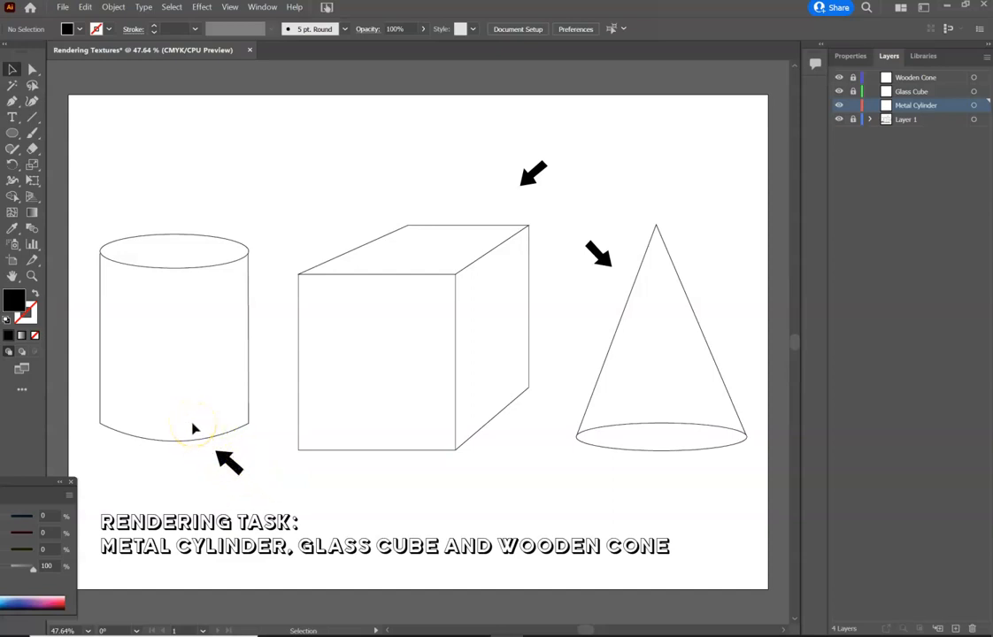
Draw a closed Pen tool shape over the left half of the cylinder's side, following its curved rims and with a slightly bowed inner edge.
click(11, 104)
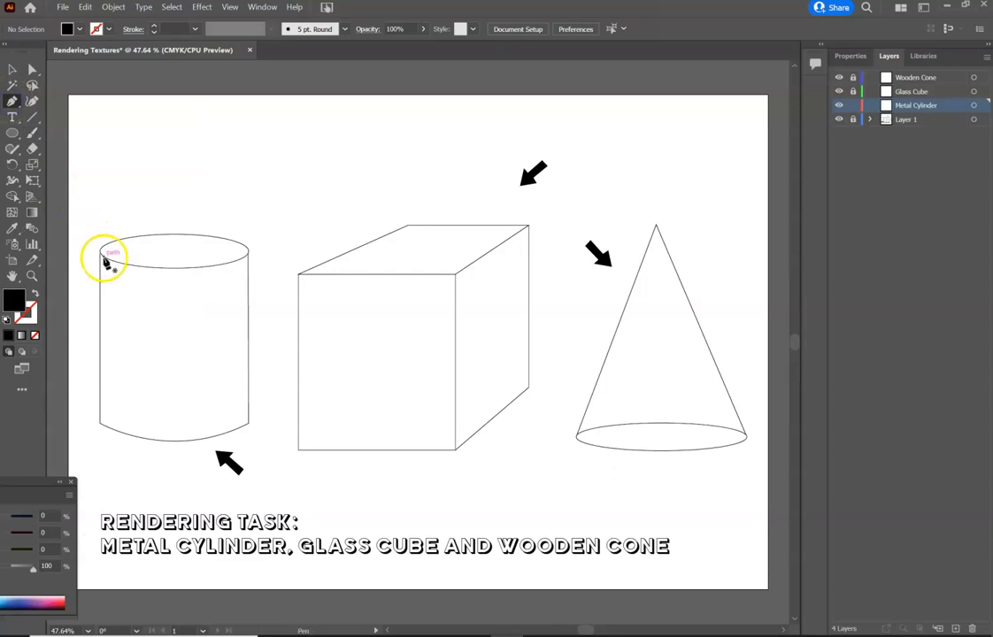
click(100, 254)
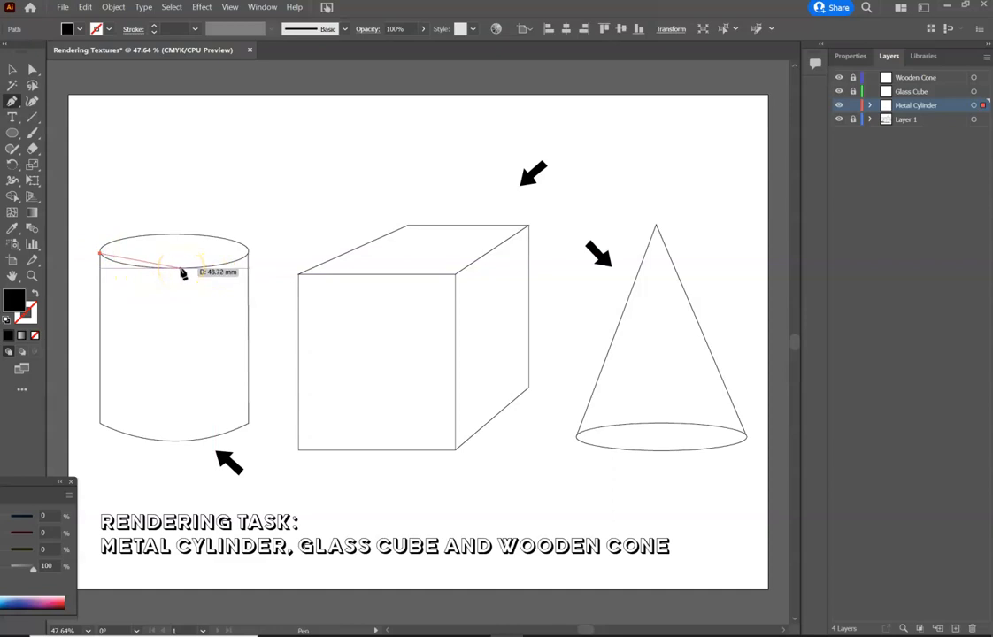
drag(171, 269, 220, 272)
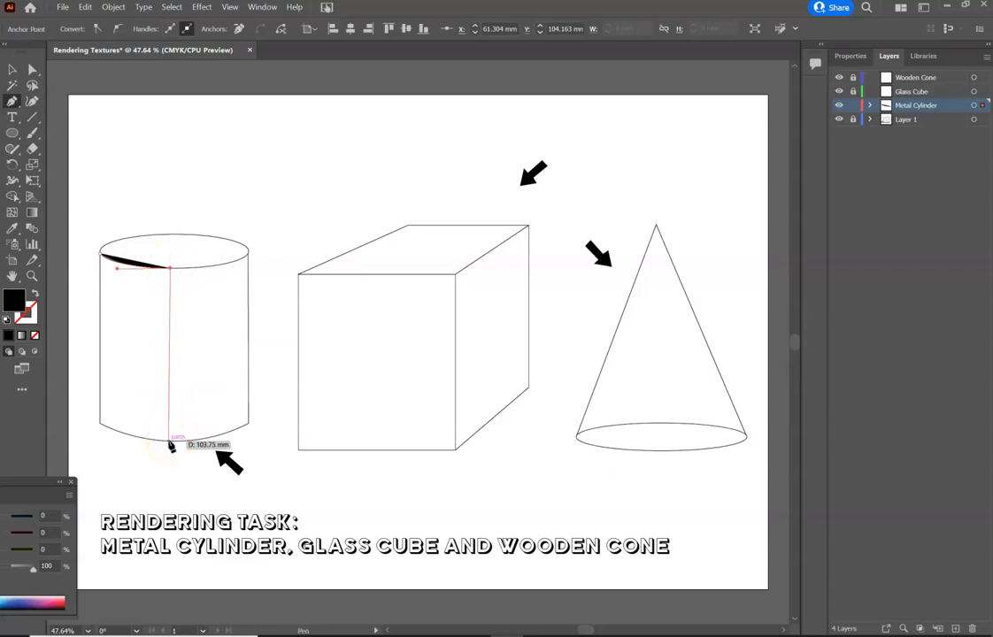
click(171, 442)
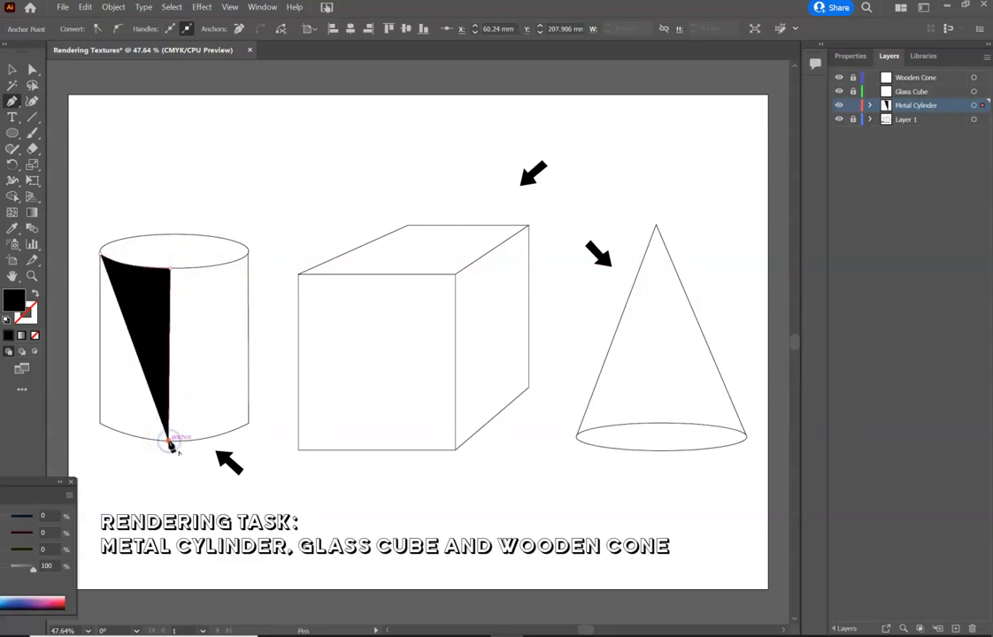
key(ctrl+z)
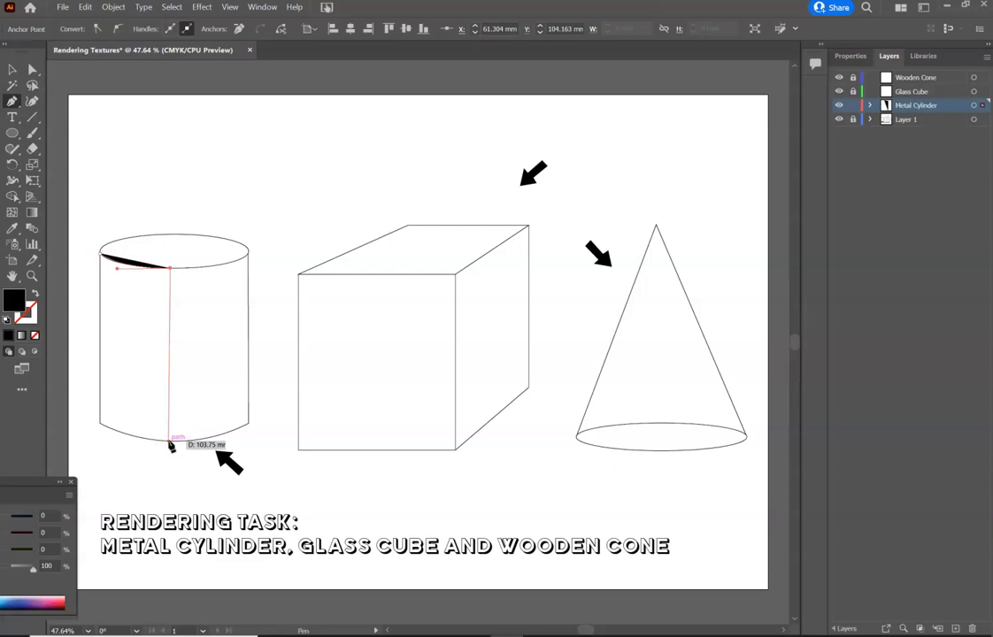
drag(171, 442, 179, 517)
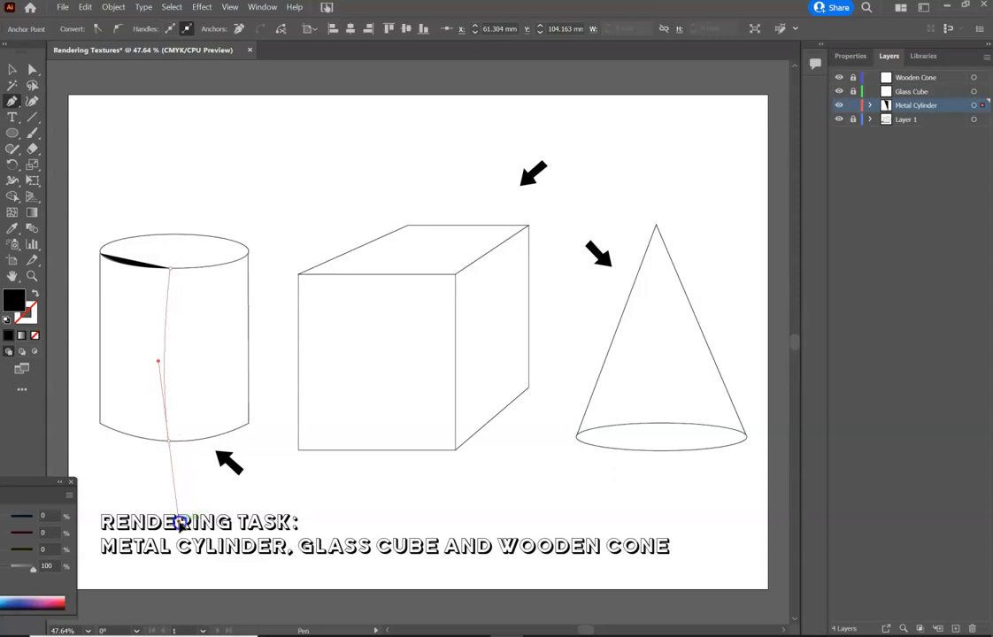
drag(161, 447, 100, 416)
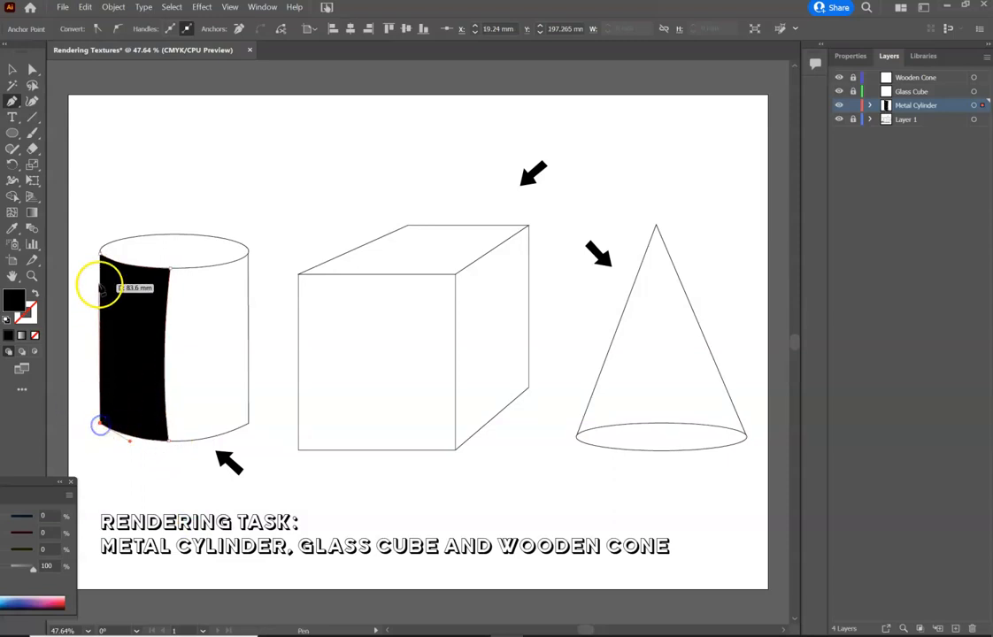
click(100, 255)
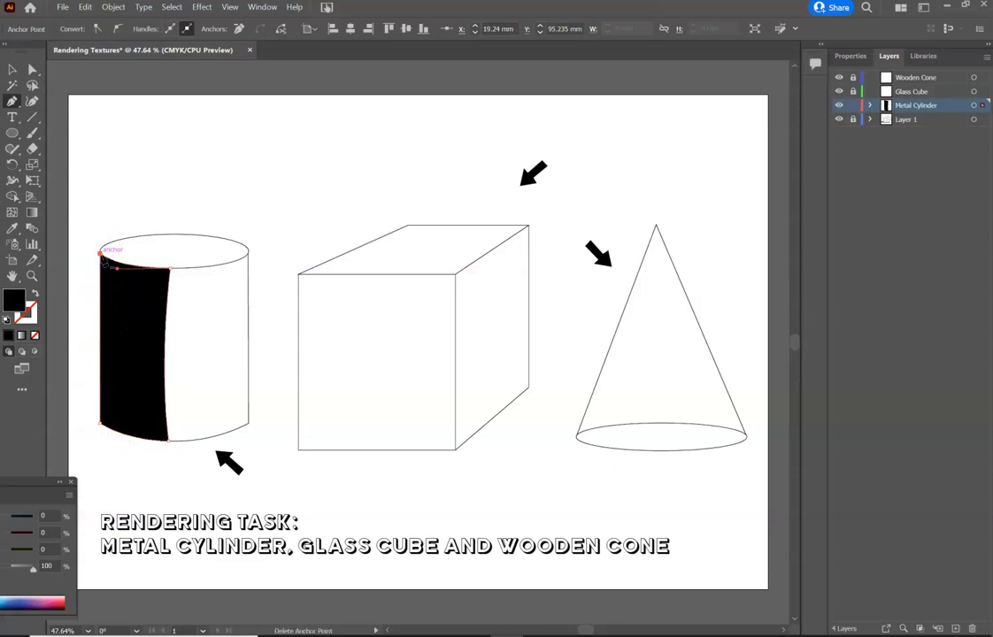
Fill the shape on the cylinder's left half with mid grey 7C7B7C and deselect it.
click(13, 70)
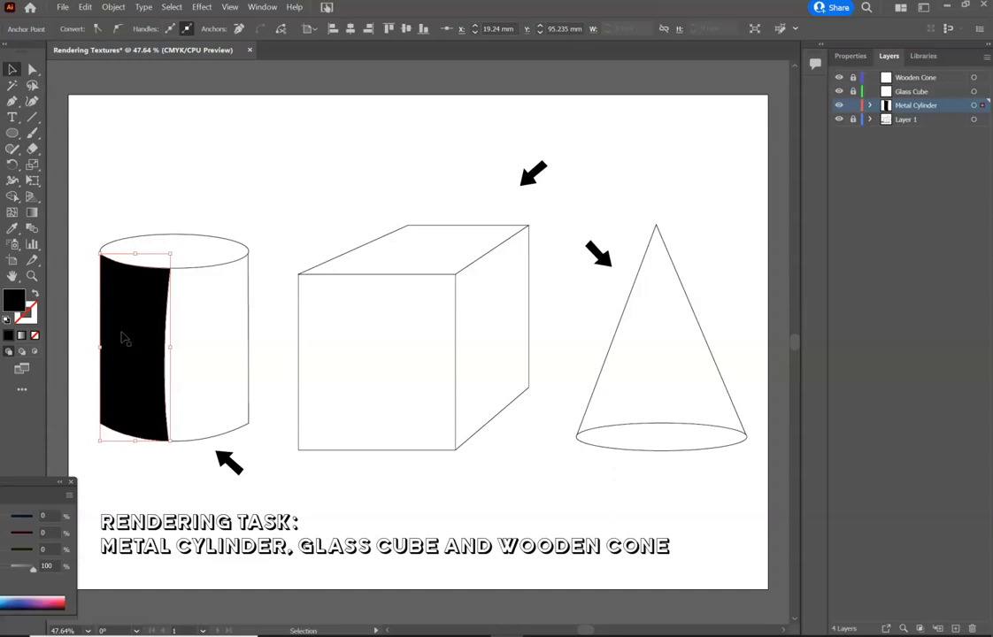
double_click(13, 302)
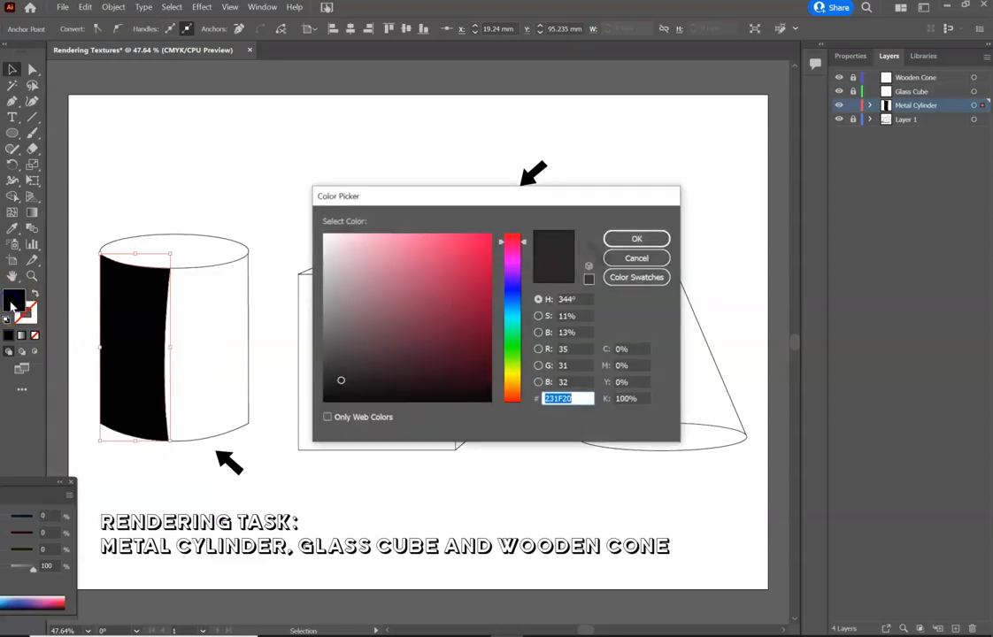
click(323, 325)
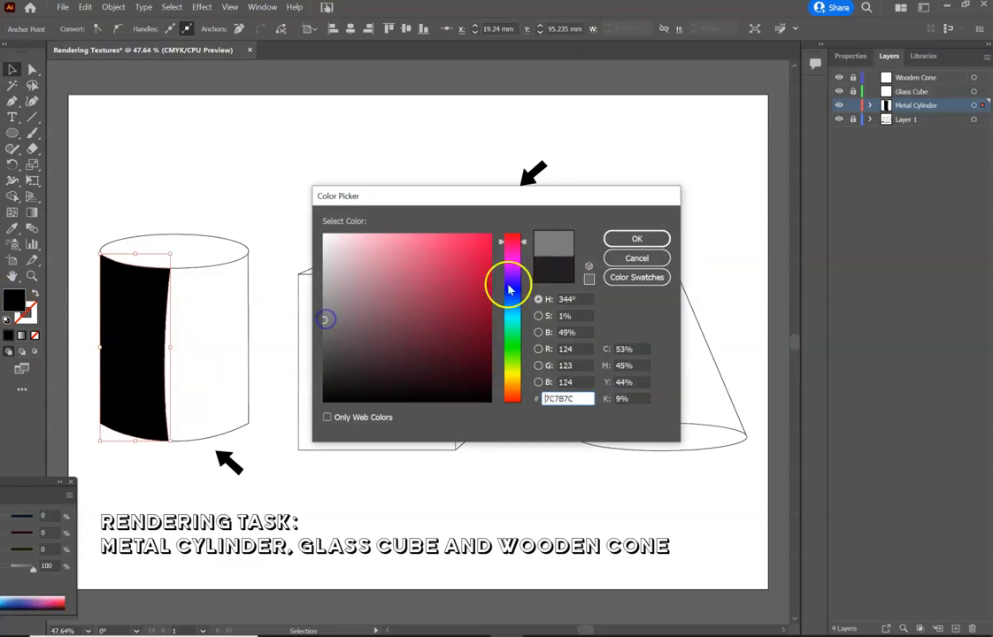
click(629, 238)
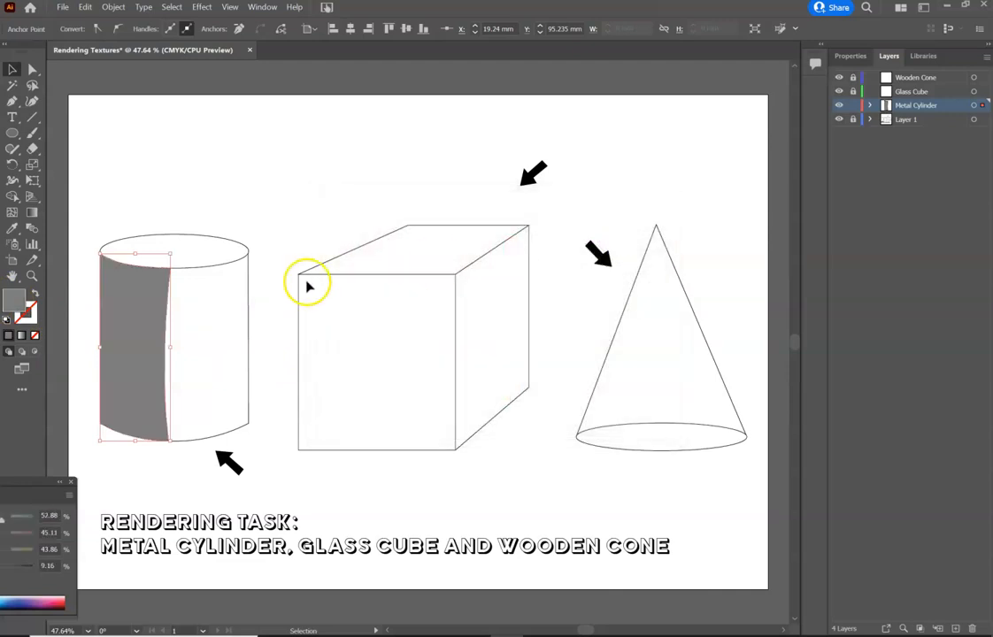
click(112, 201)
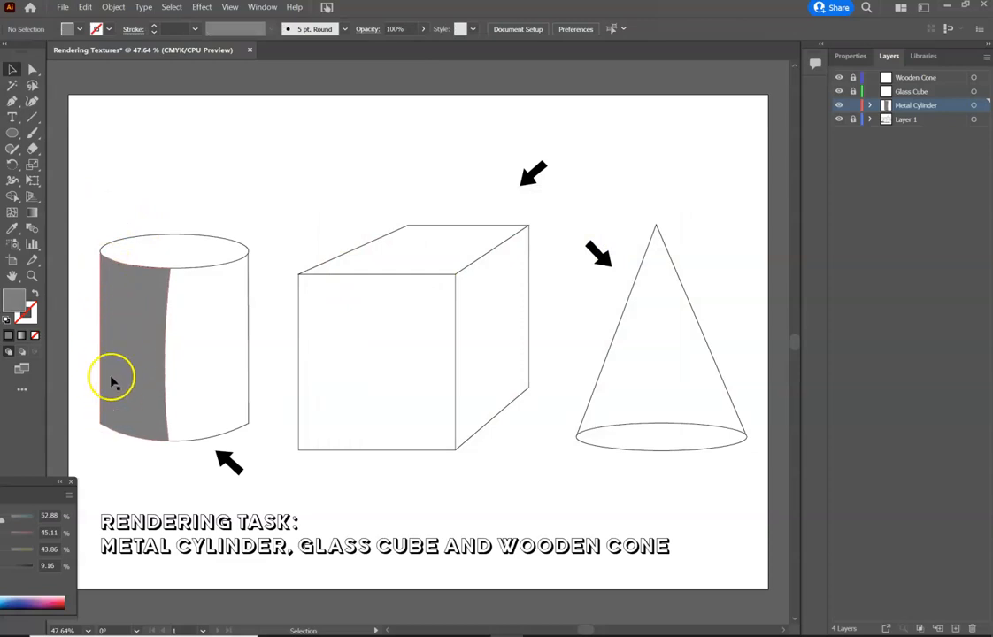
Draw a closed cast-shadow shape with the Pen tool, running from the cylinder's base to the artboard's left edge.
click(13, 101)
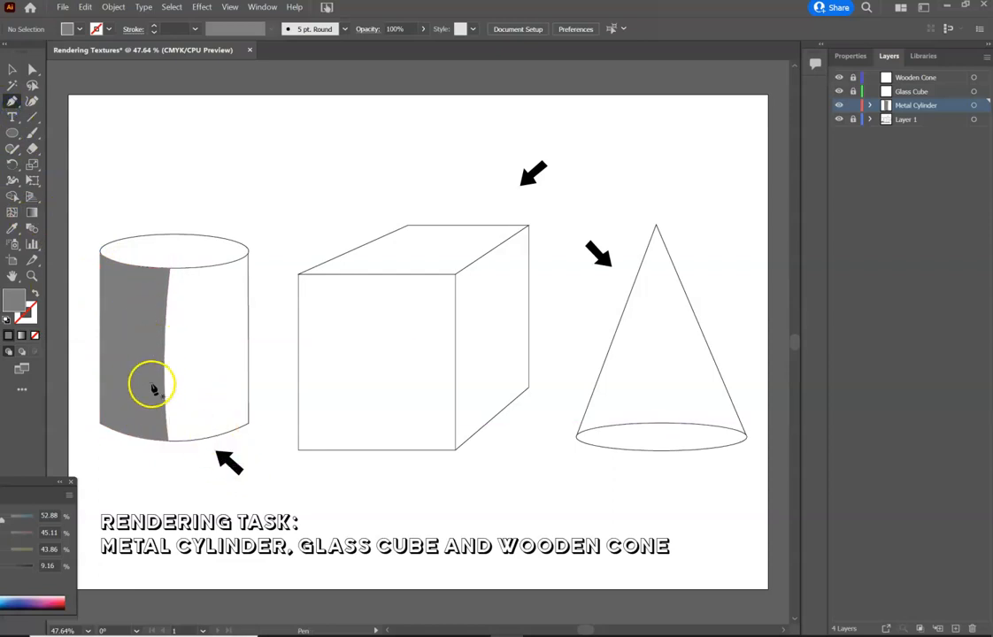
drag(169, 441, 103, 418)
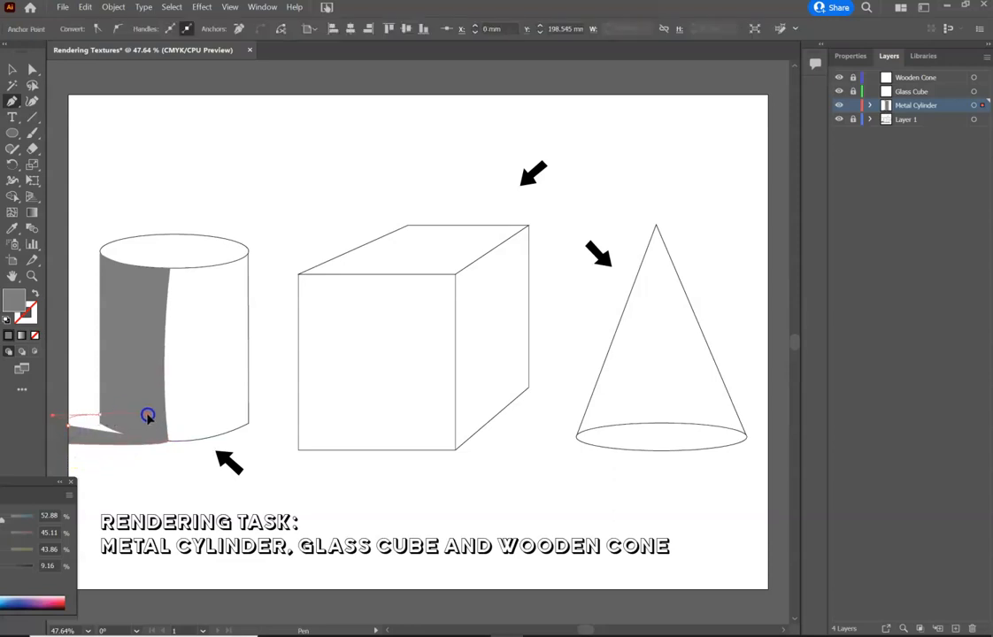
drag(154, 417, 212, 449)
click(175, 442)
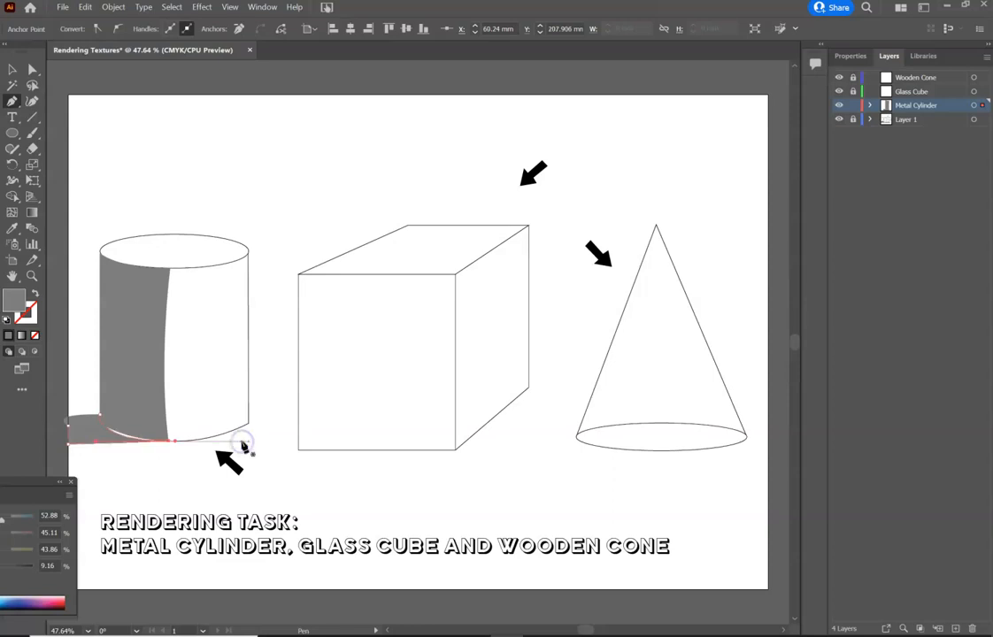
drag(223, 438, 102, 427)
click(100, 423)
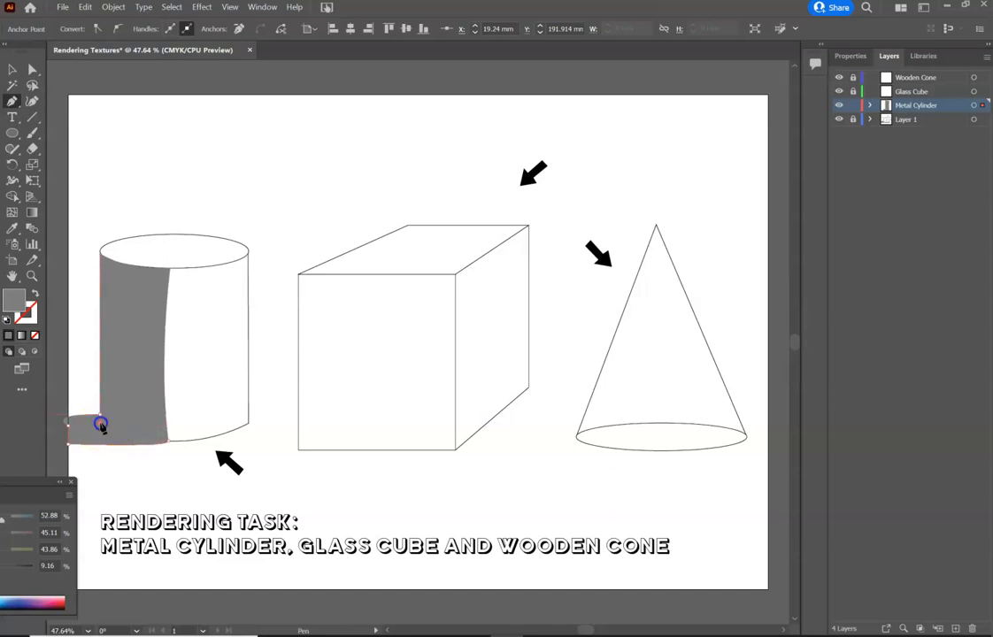
click(169, 441)
drag(169, 441, 196, 438)
drag(222, 445, 222, 447)
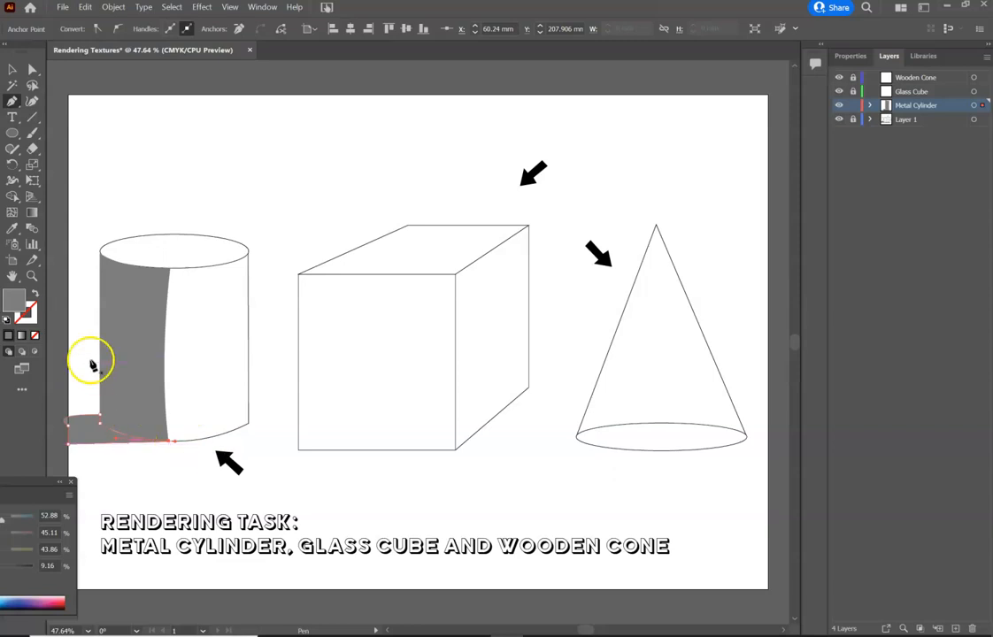
Adjust the curve handle of the cast shadow with Direct Selection so its edge follows the cylinder's bottom rim.
click(32, 69)
click(122, 442)
drag(119, 439, 117, 439)
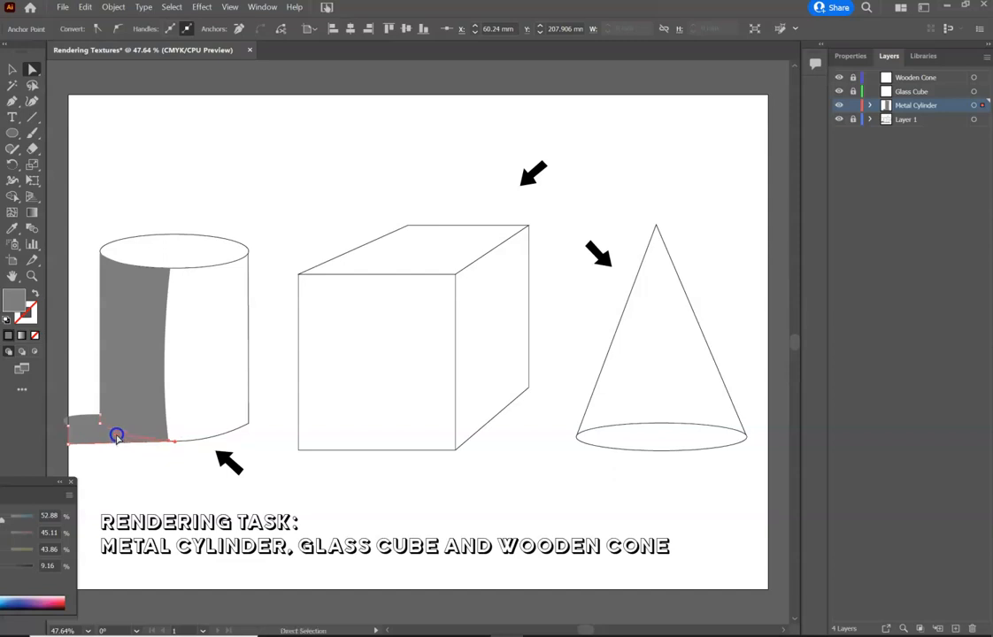
mouse_move(117, 438)
mouse_down()
mouse_move(62, 295)
mouse_move(120, 436)
mouse_up()
Fill the cast shadow with dark grey 383838 and deselect it.
double_click(19, 303)
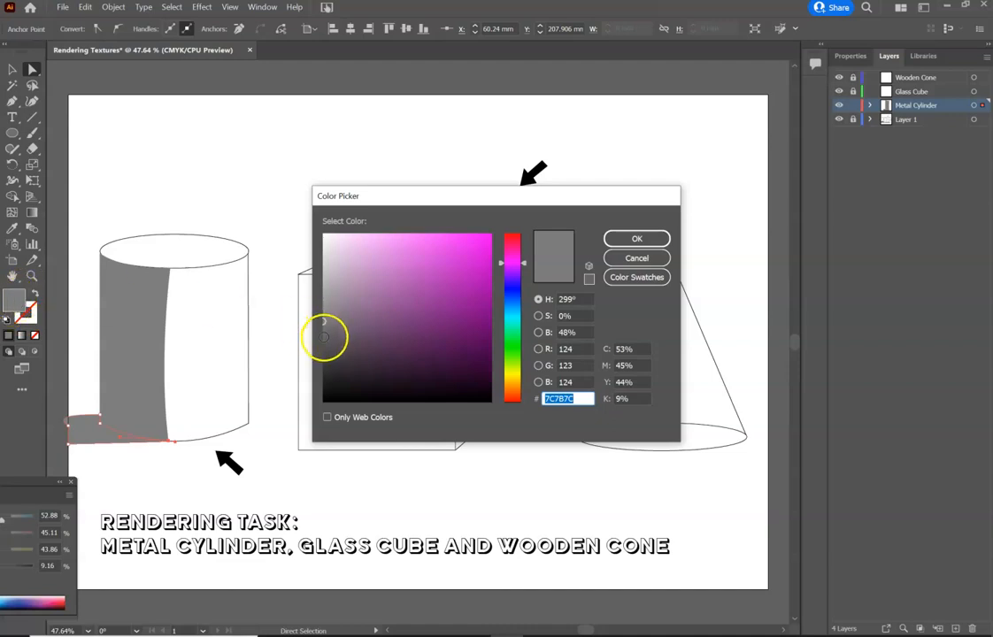
click(324, 338)
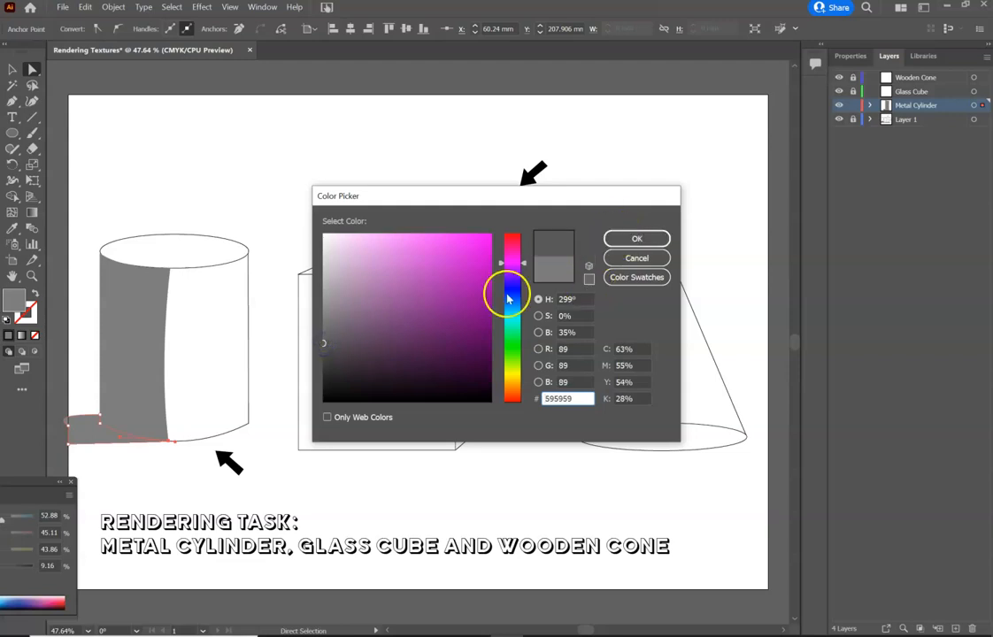
click(324, 400)
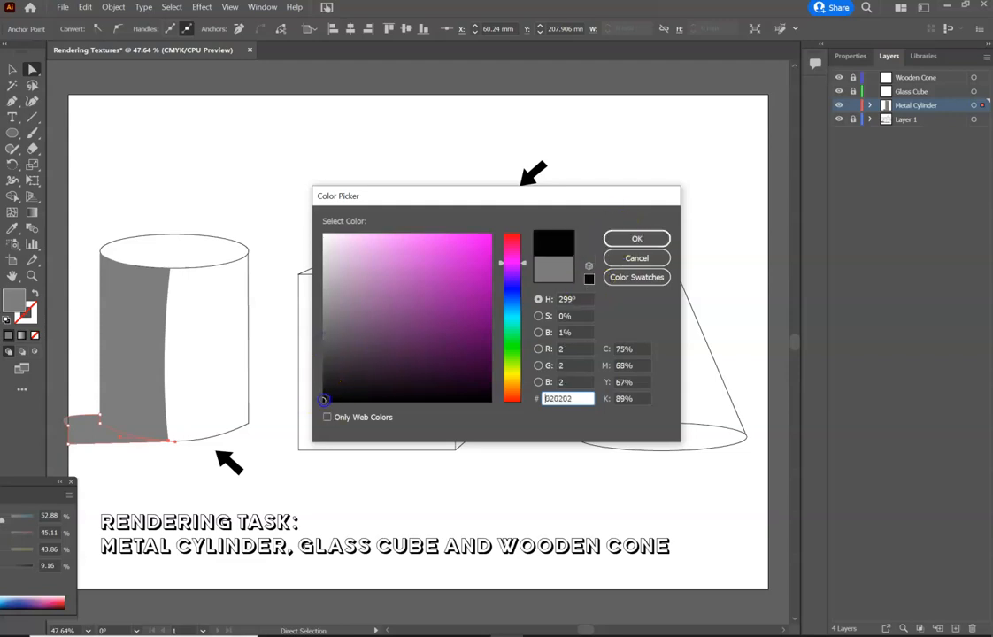
click(323, 364)
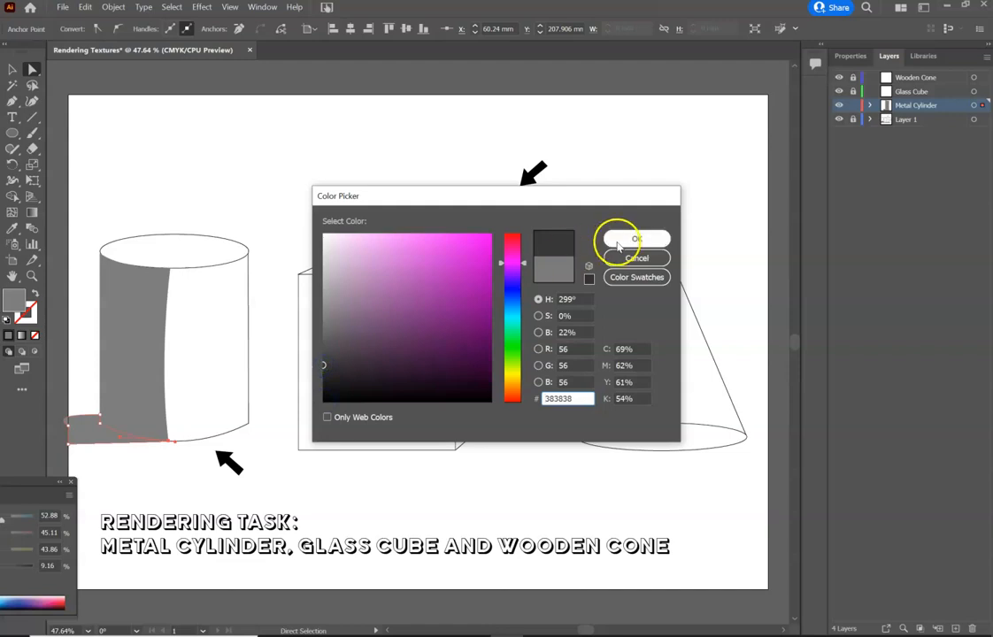
click(636, 238)
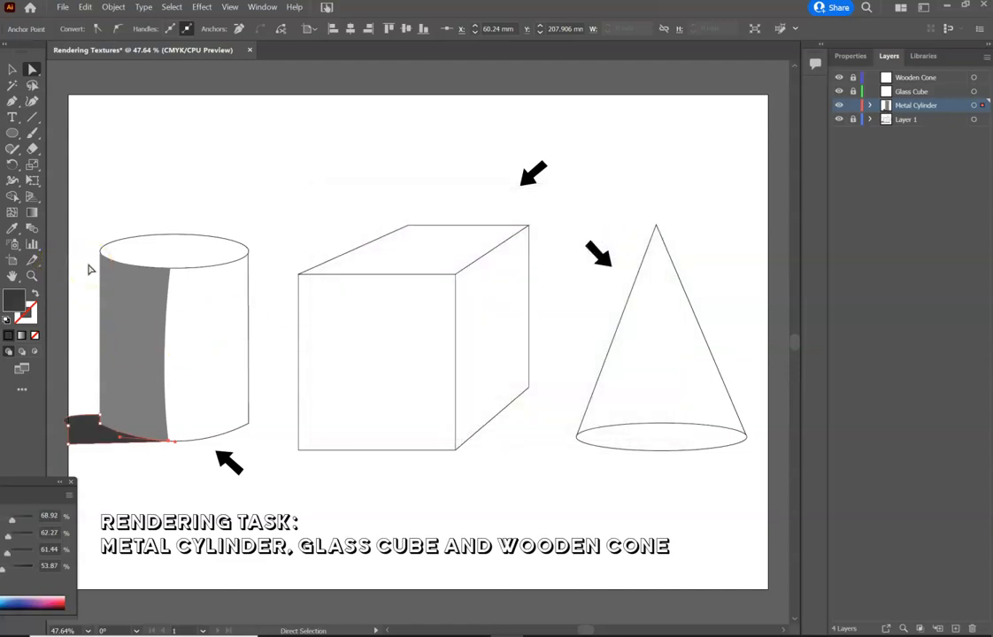
click(88, 270)
Draw a closed, curved inner-shadow shape with the Pen tool inside the cast shadow, starting and ending at the cylinder's lower-left corner.
click(13, 101)
click(103, 417)
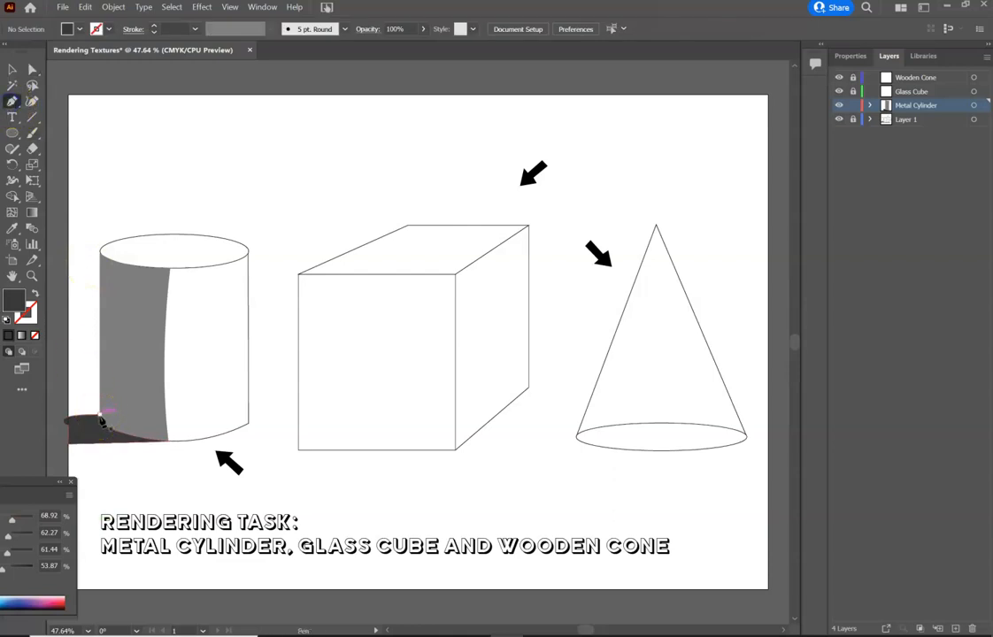
click(100, 416)
click(104, 431)
drag(105, 435, 150, 443)
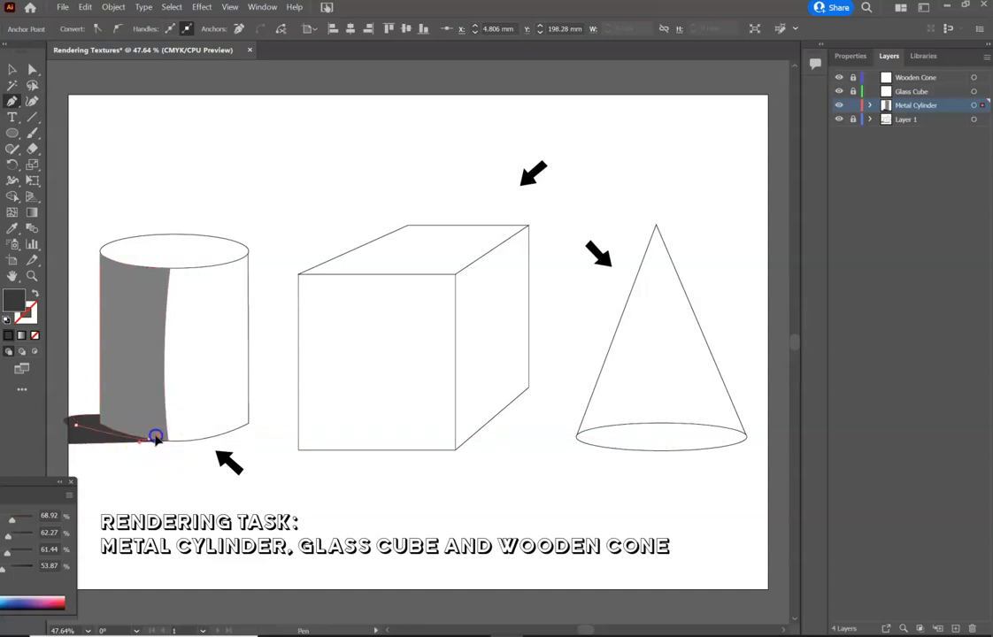
click(232, 436)
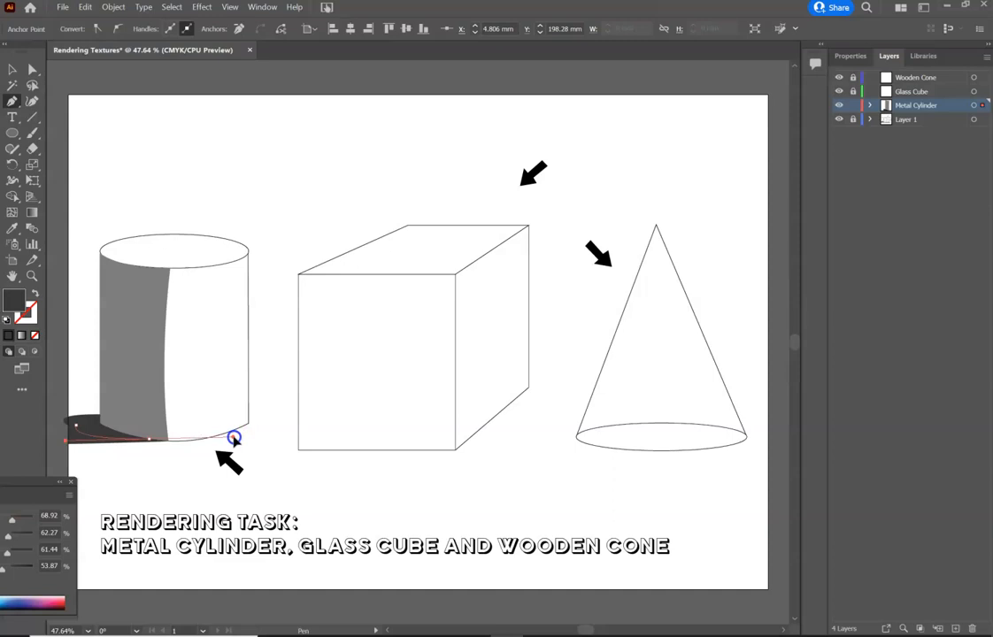
drag(233, 435, 100, 419)
drag(97, 425, 100, 412)
Fill the inner-shadow shape with near-black 020202.
click(33, 312)
double_click(18, 305)
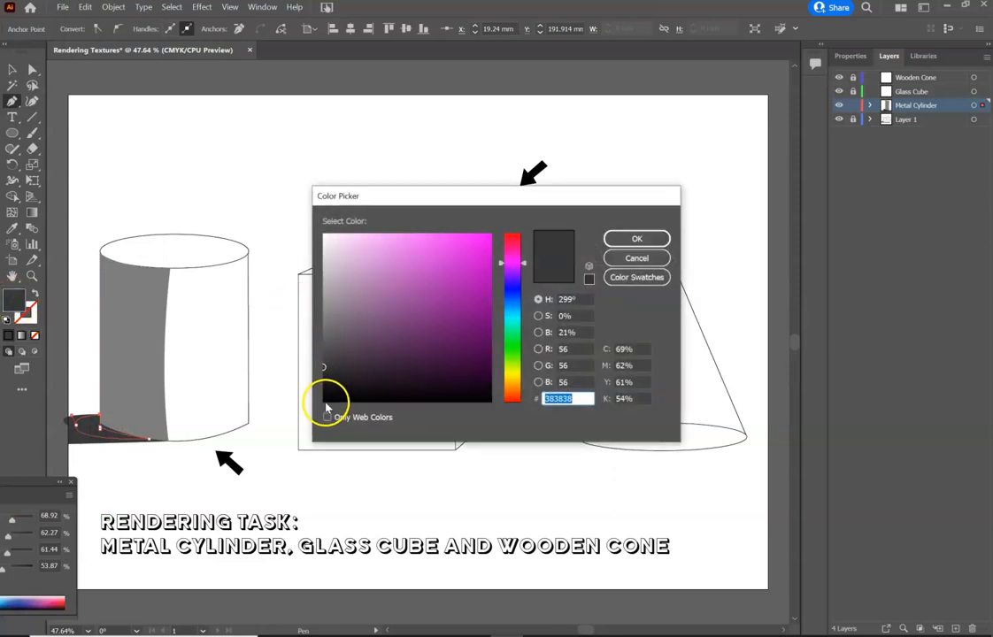
click(324, 400)
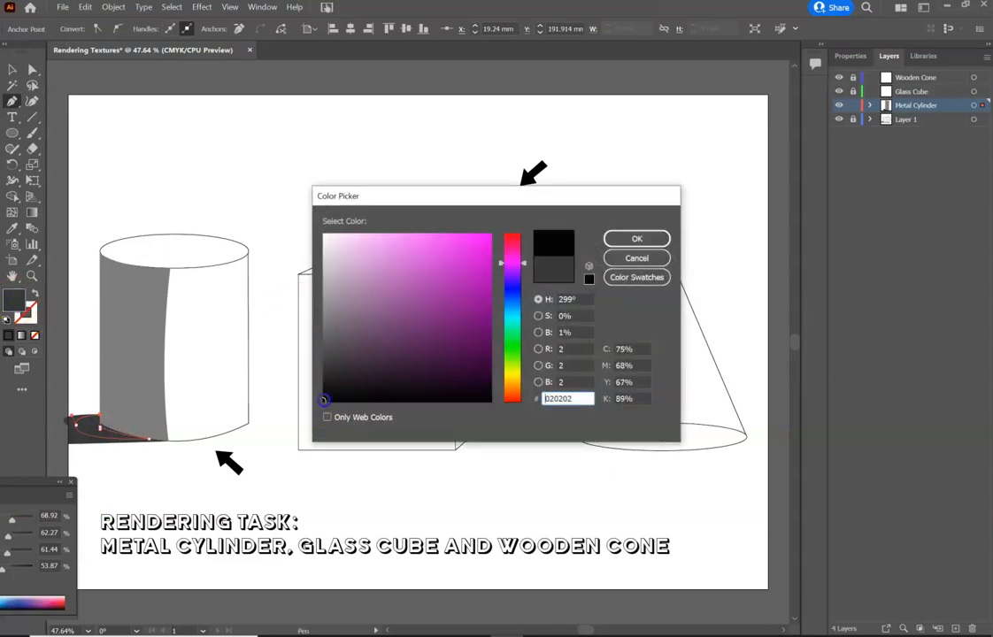
click(616, 238)
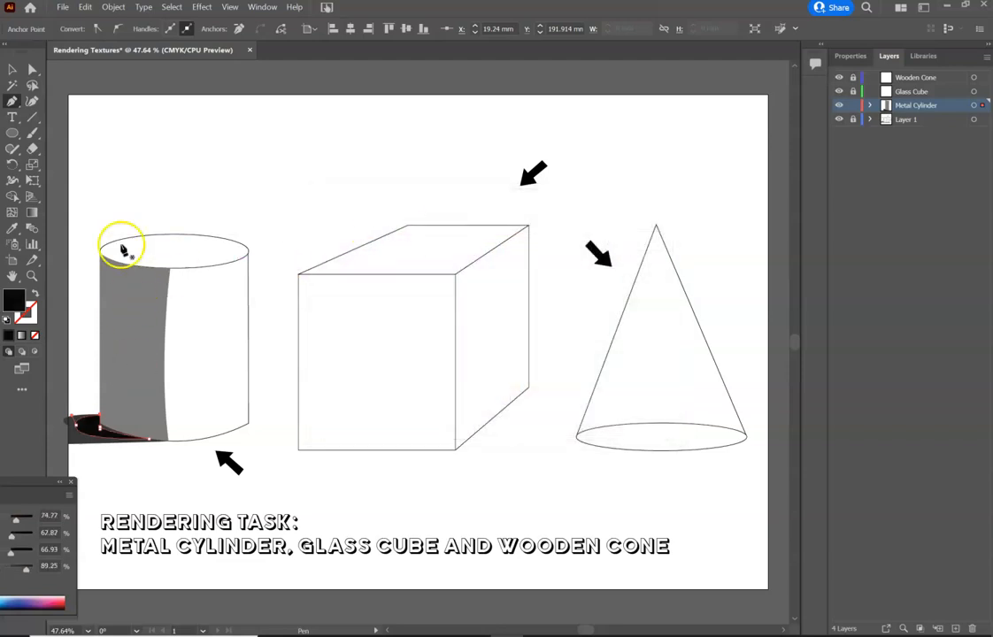
Move the inner shadow's corner anchor onto the cylinder's base corner with Direct Selection and deselect the shape.
click(32, 70)
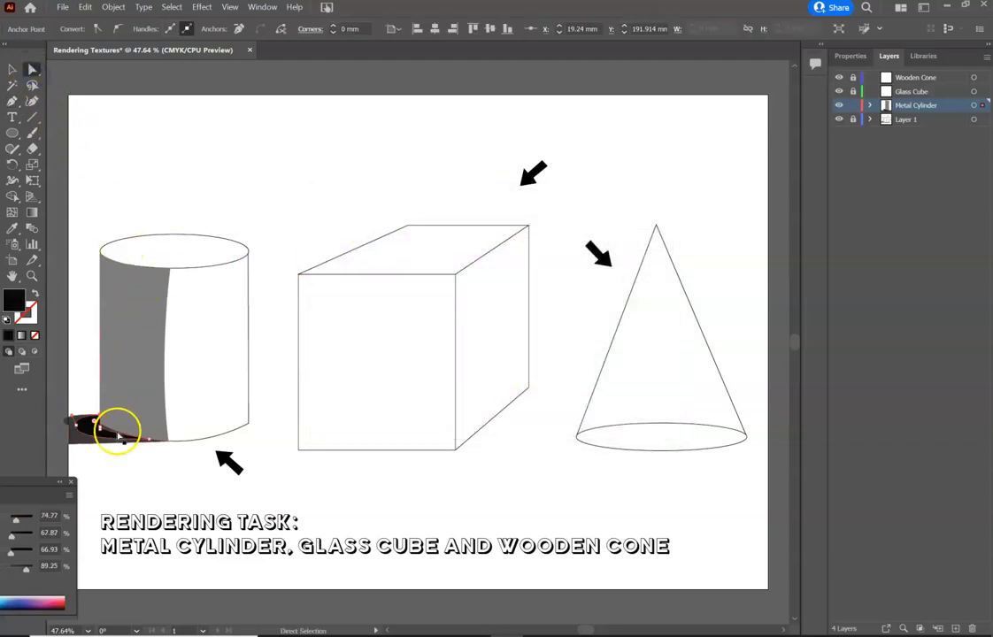
drag(103, 430, 101, 425)
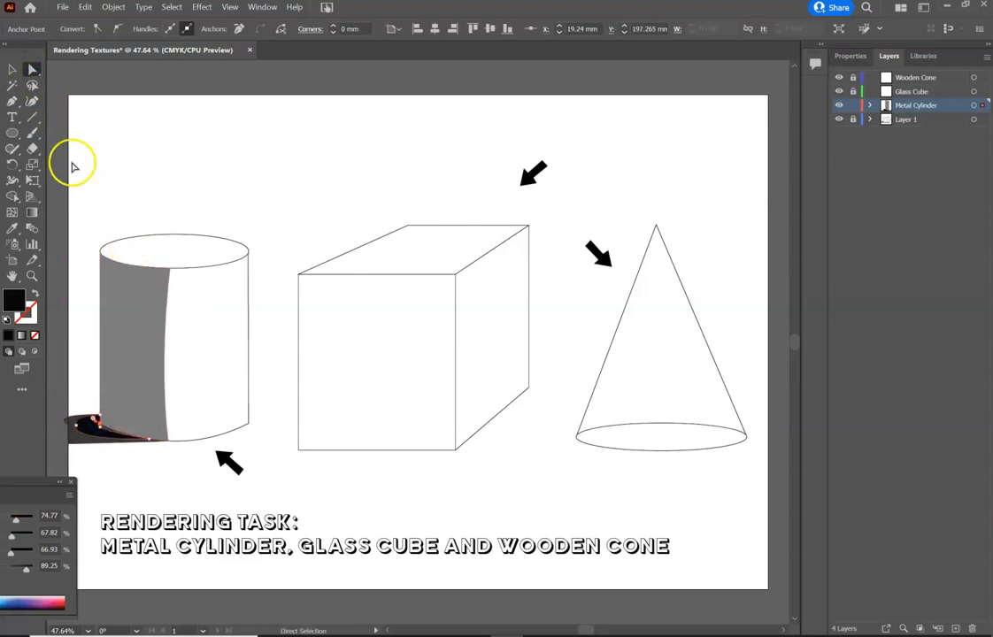
click(13, 70)
click(98, 156)
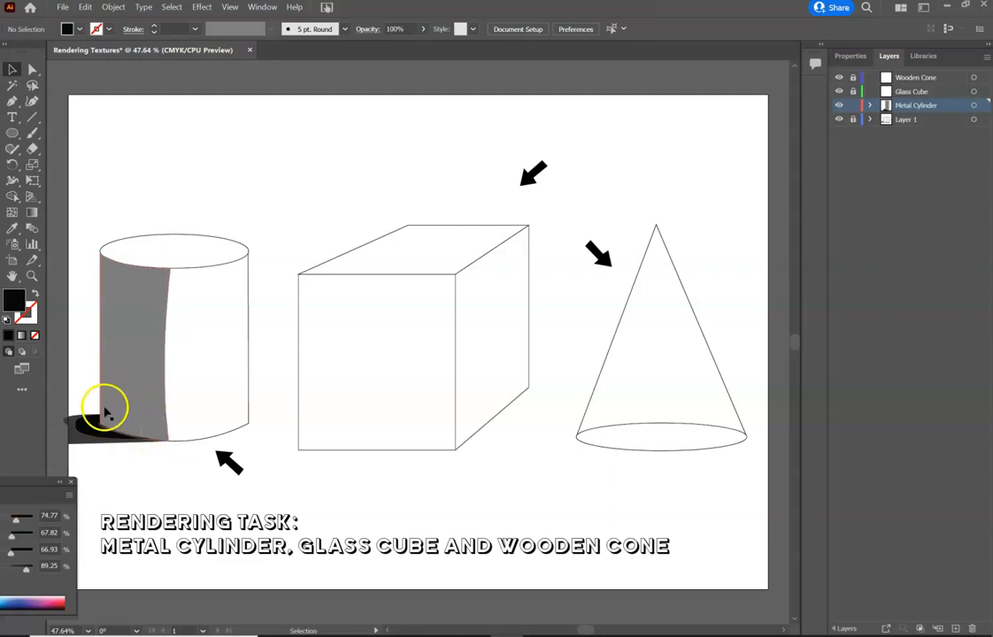
Draw a closed near-black shape with the Pen tool, curving from low on the cylinder's left side to the grey area's bottom corner, and deselect it.
click(13, 102)
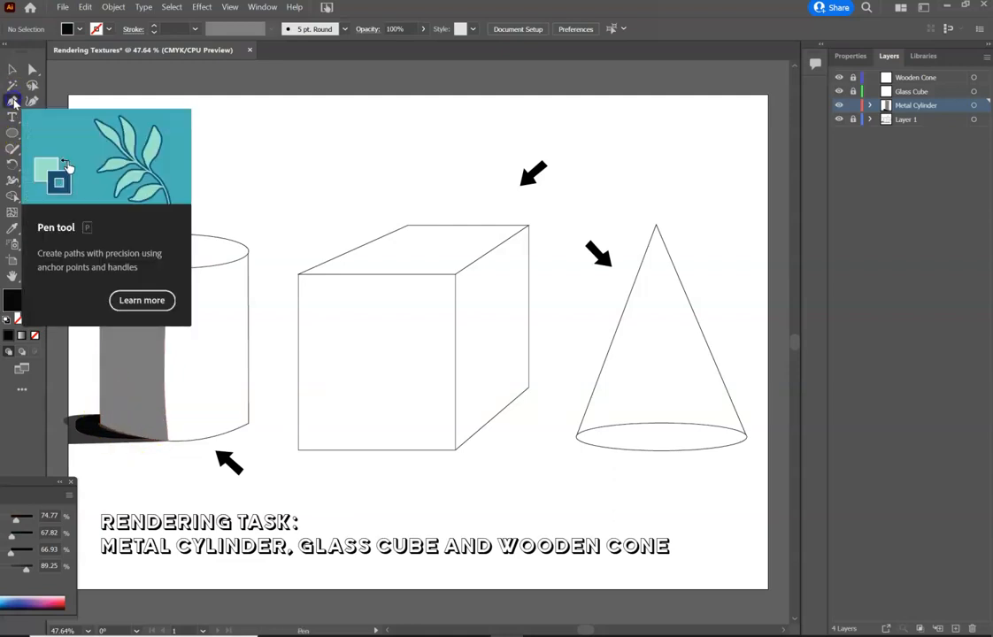
click(102, 360)
drag(138, 436, 171, 445)
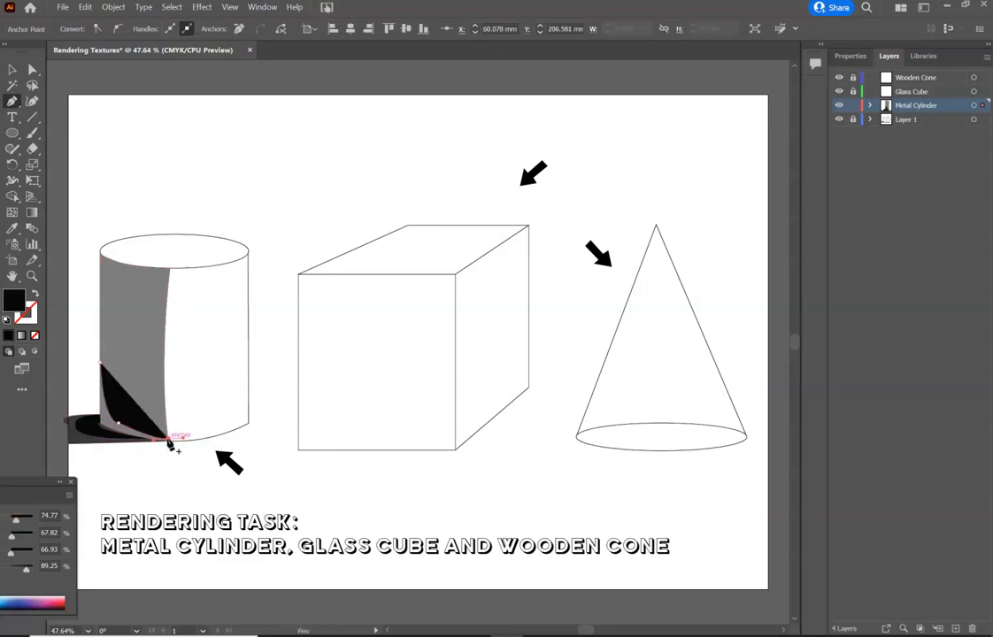
click(169, 440)
click(168, 442)
click(97, 412)
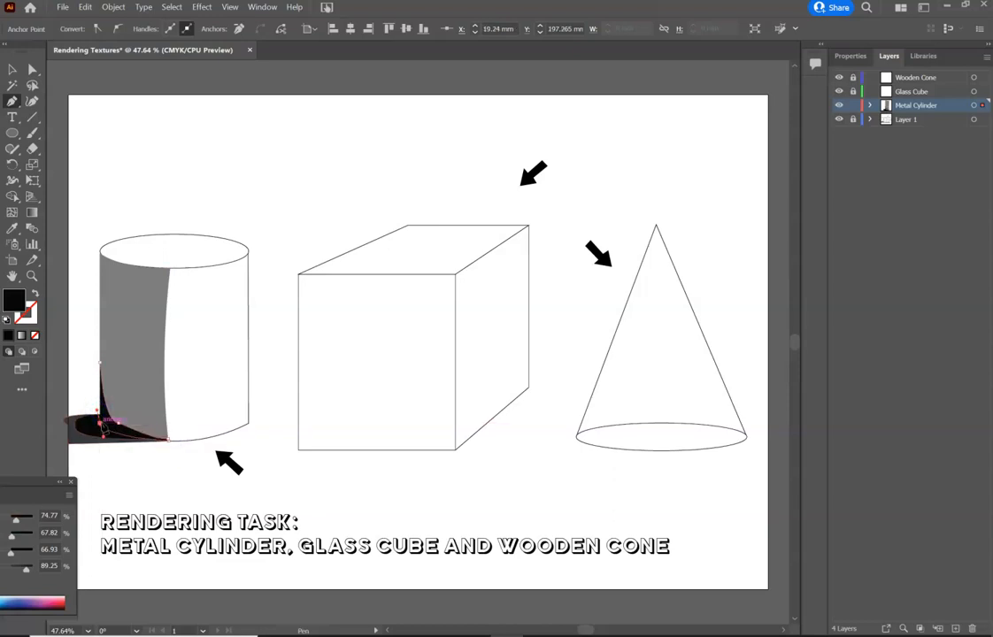
drag(102, 367, 100, 361)
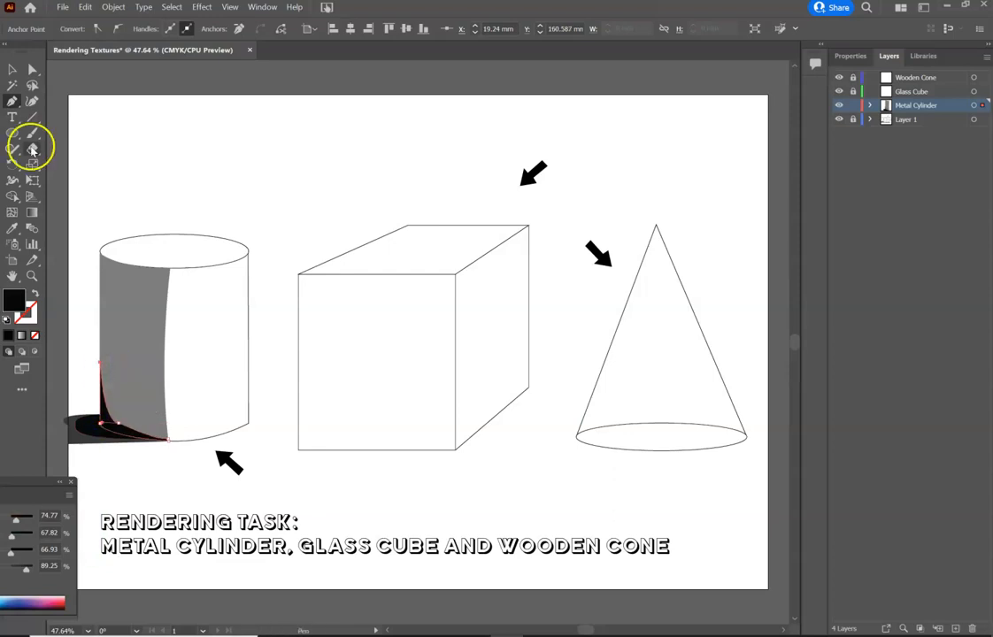
click(12, 69)
click(85, 151)
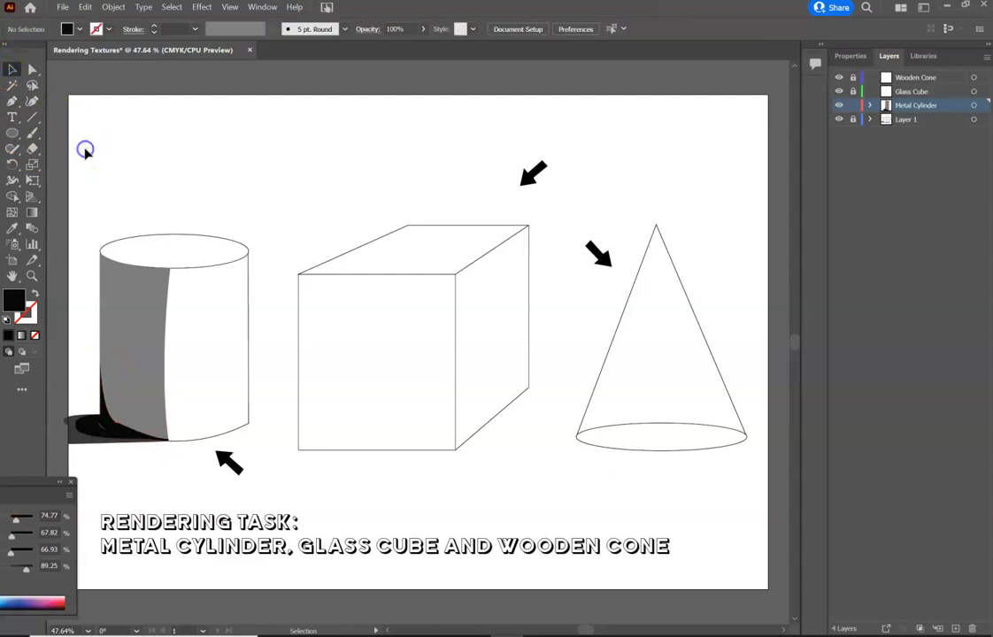
Adjust the curve anchor and handles of the near-black shape on the cylinder's lower left with Direct Selection.
click(100, 417)
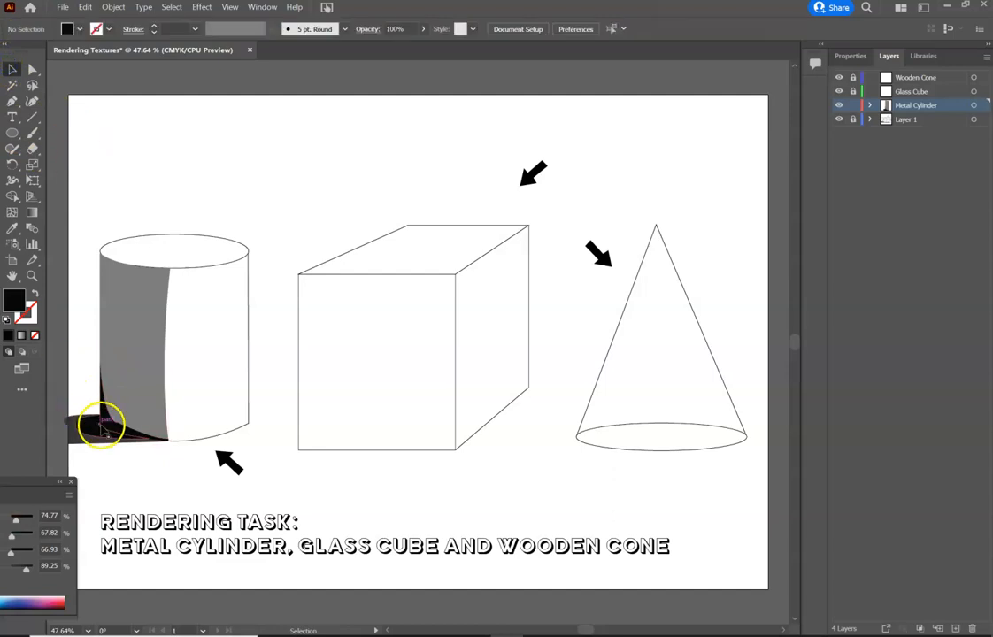
click(32, 69)
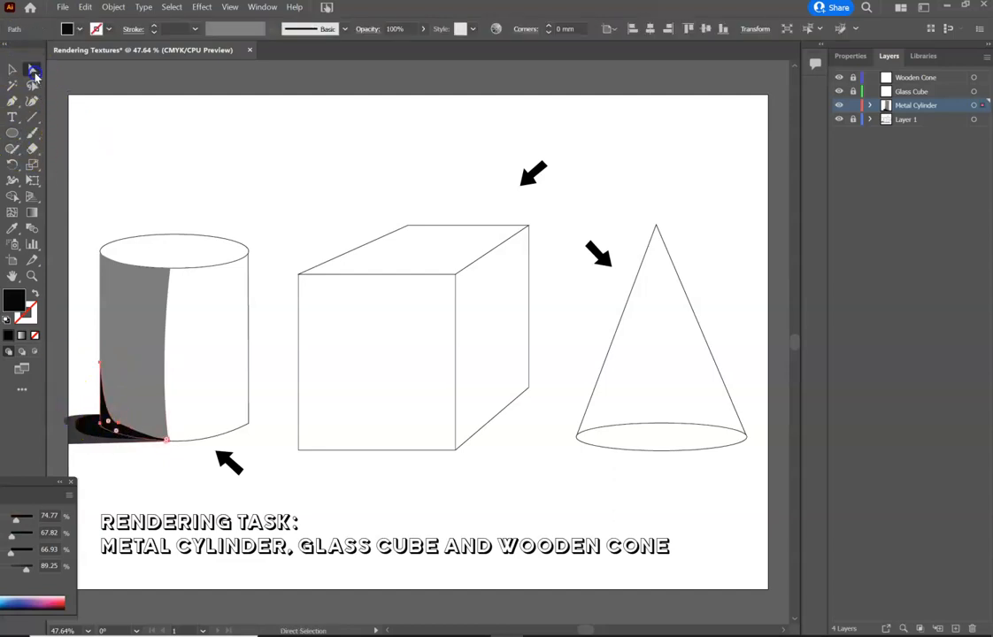
drag(119, 425, 121, 426)
click(121, 428)
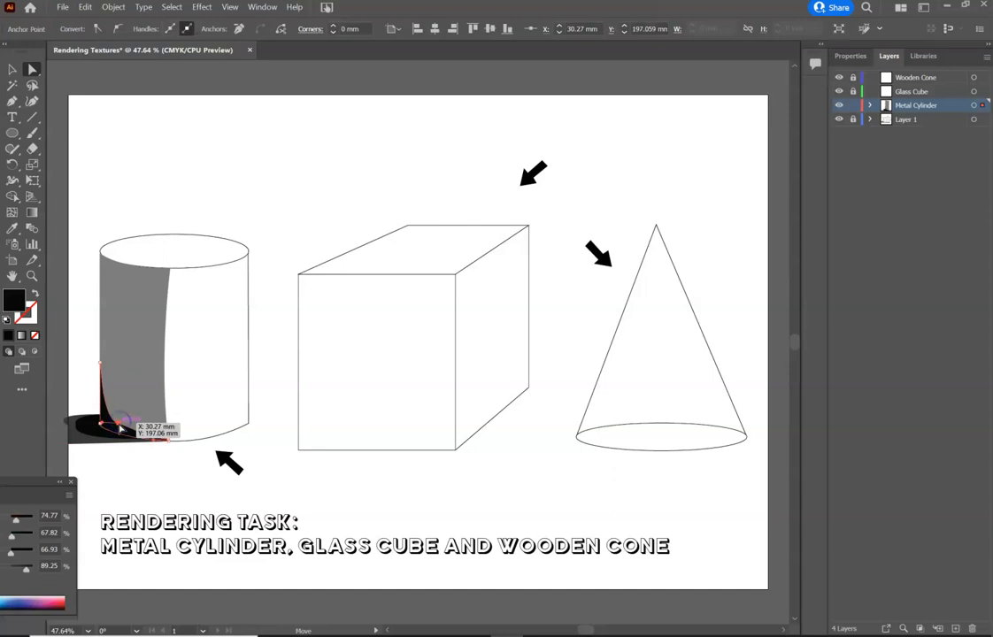
click(110, 427)
click(102, 426)
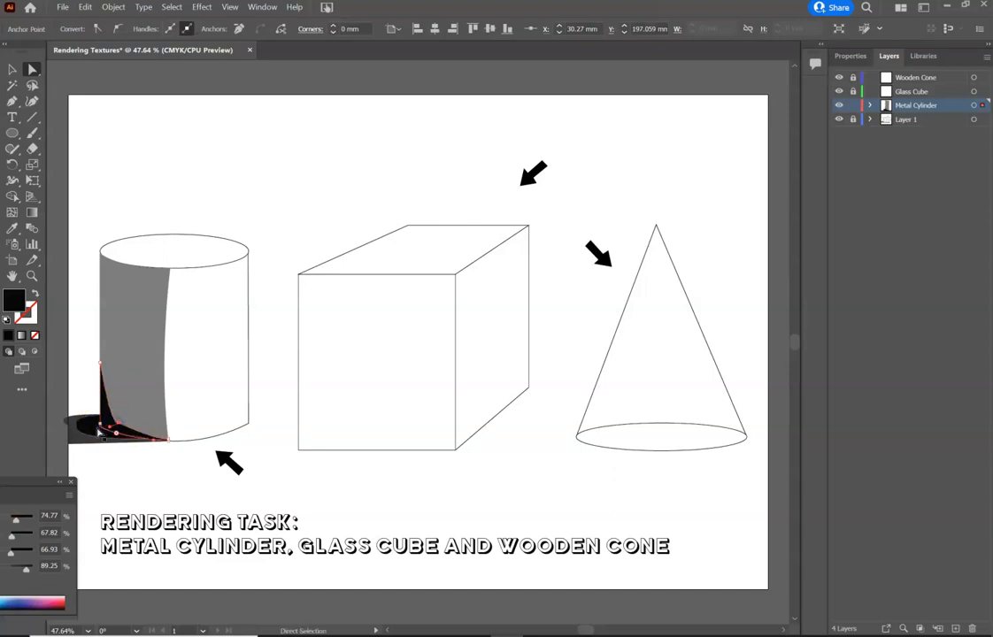
Adjust the inner shadow's corner anchor at the cylinder's base so it meets the near-black shape, and deselect it.
click(103, 427)
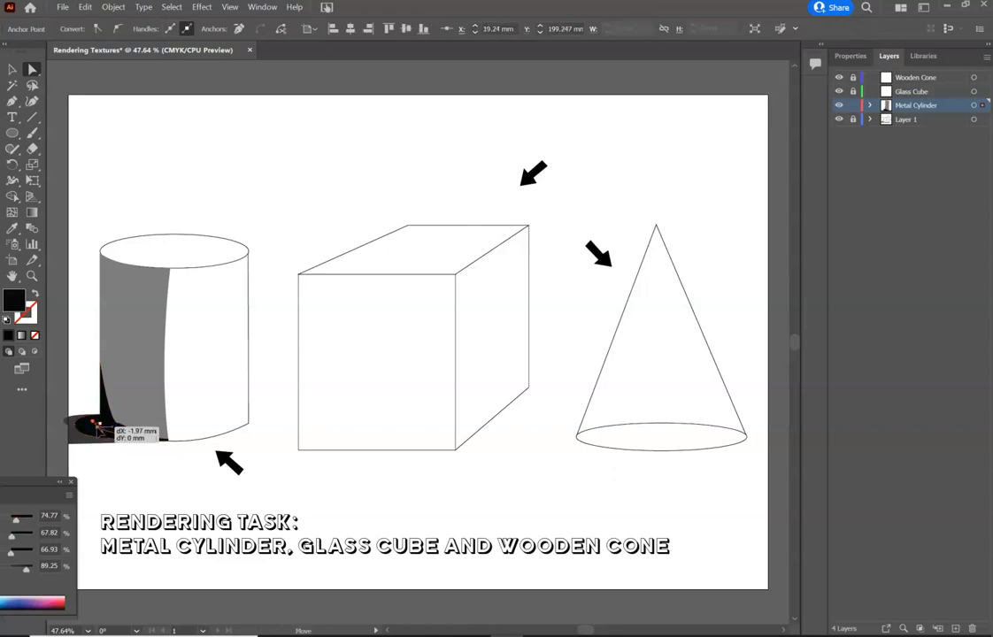
drag(99, 430, 99, 429)
click(12, 69)
click(149, 150)
click(115, 334)
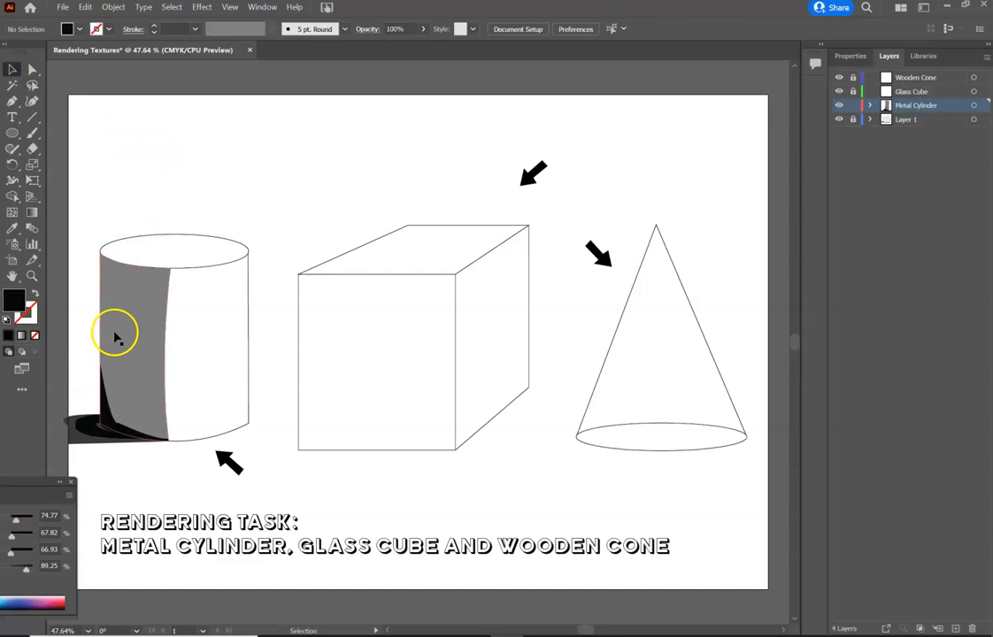
Try to reshape the near-black corner shape by moving its base anchor with Direct Selection, and undo the change.
click(106, 428)
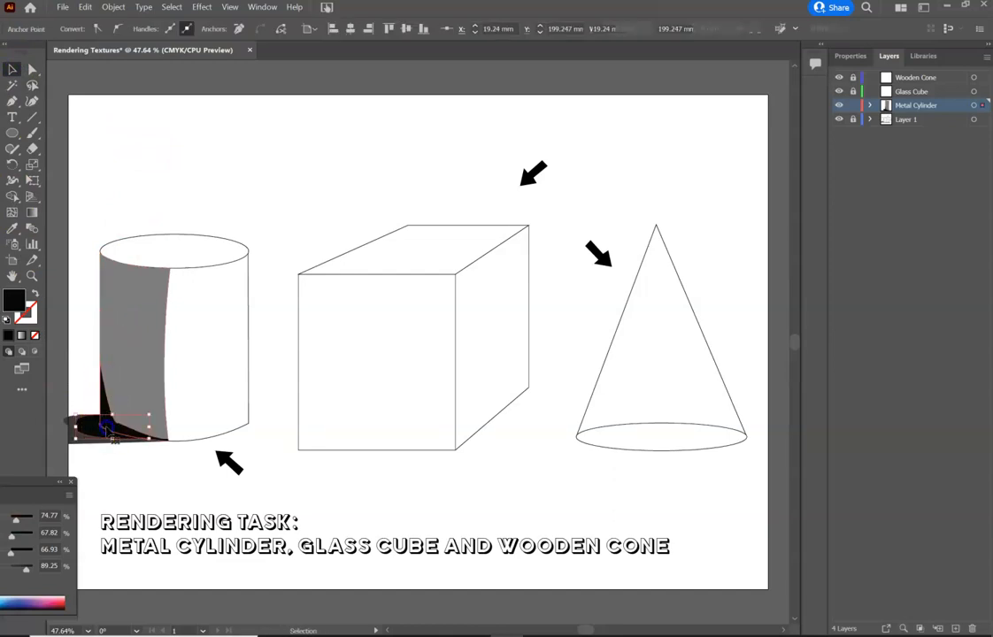
click(111, 433)
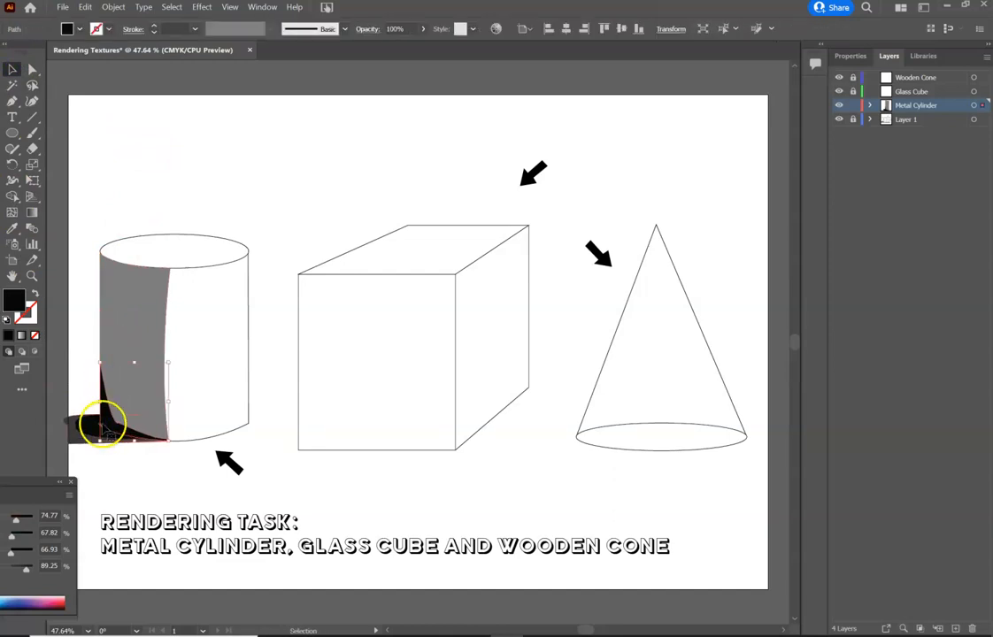
click(31, 69)
click(105, 427)
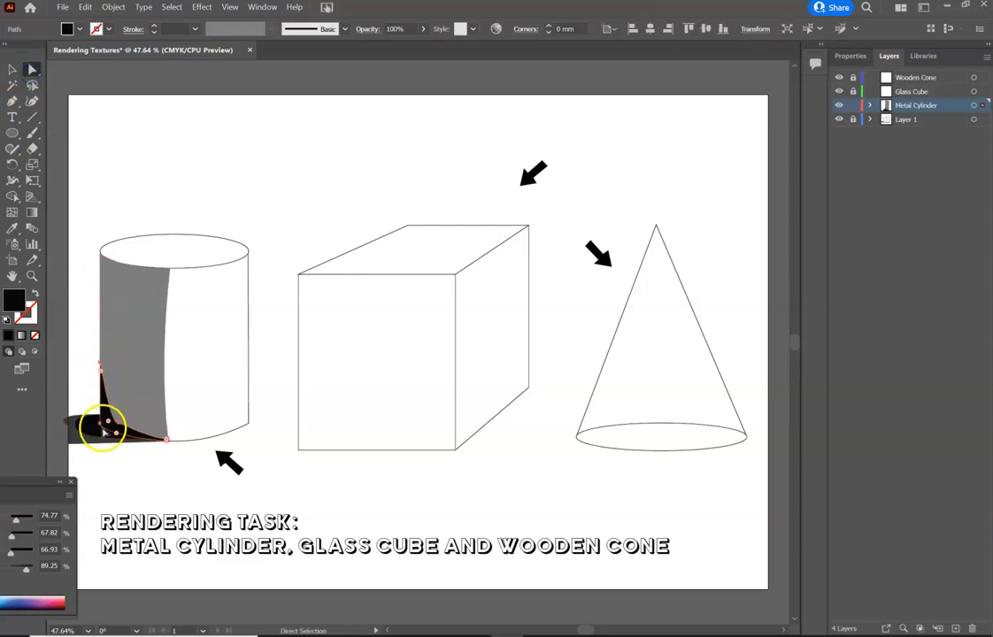
mouse_move(104, 426)
mouse_down()
mouse_move(106, 440)
mouse_move(97, 437)
mouse_up()
click(12, 69)
click(113, 160)
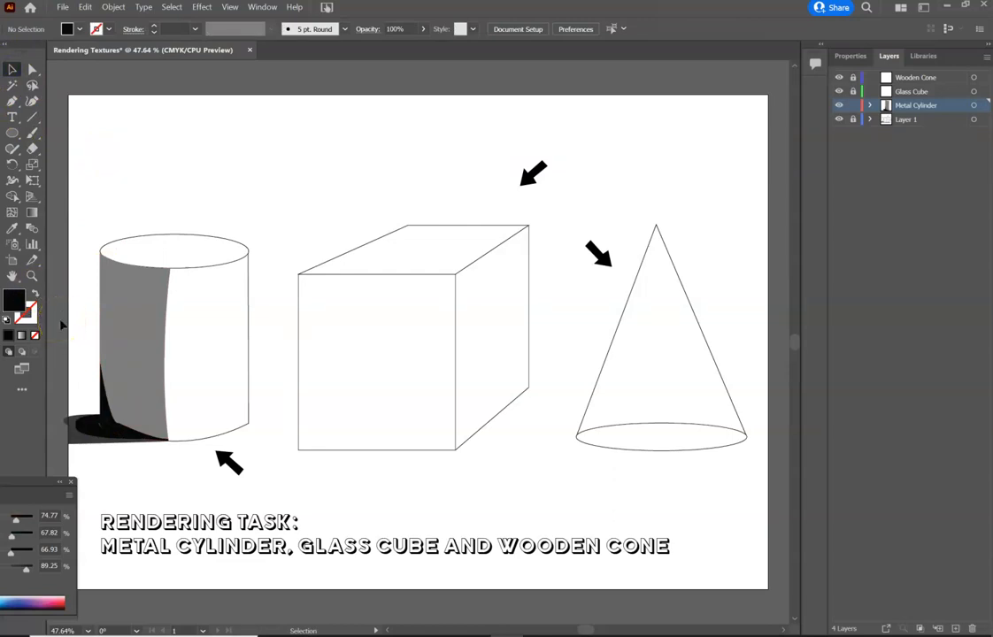
key(ctrl+z)
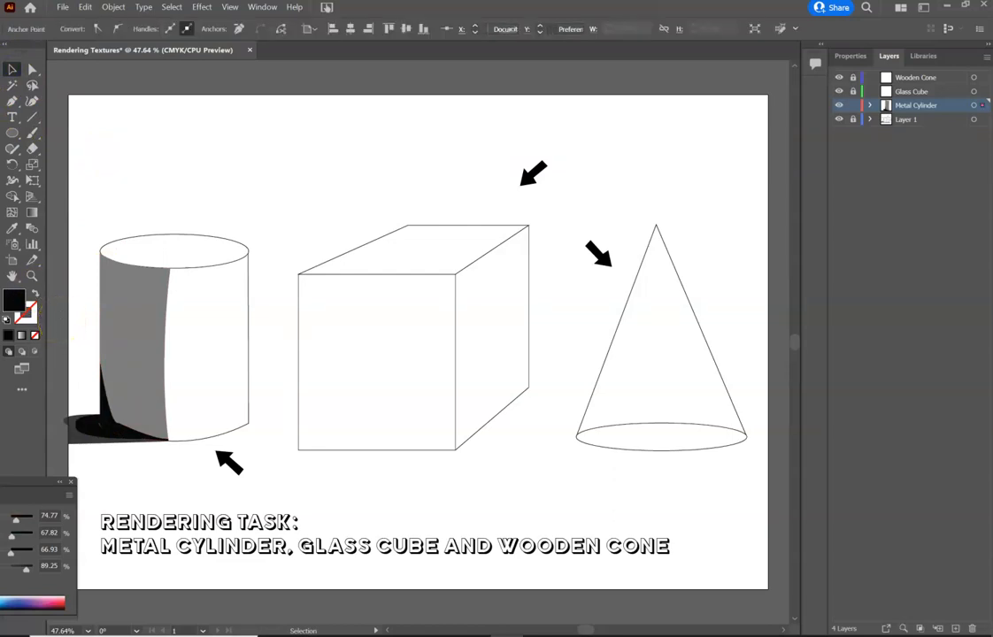
Shift the inner shadow slightly toward the cylinder and deselect it.
click(88, 206)
click(96, 429)
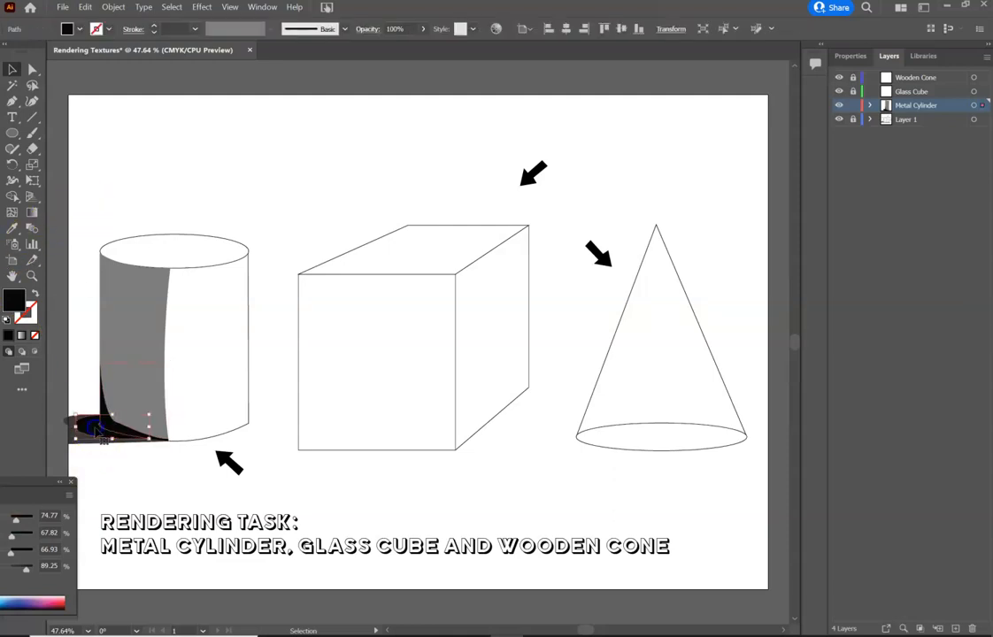
click(76, 214)
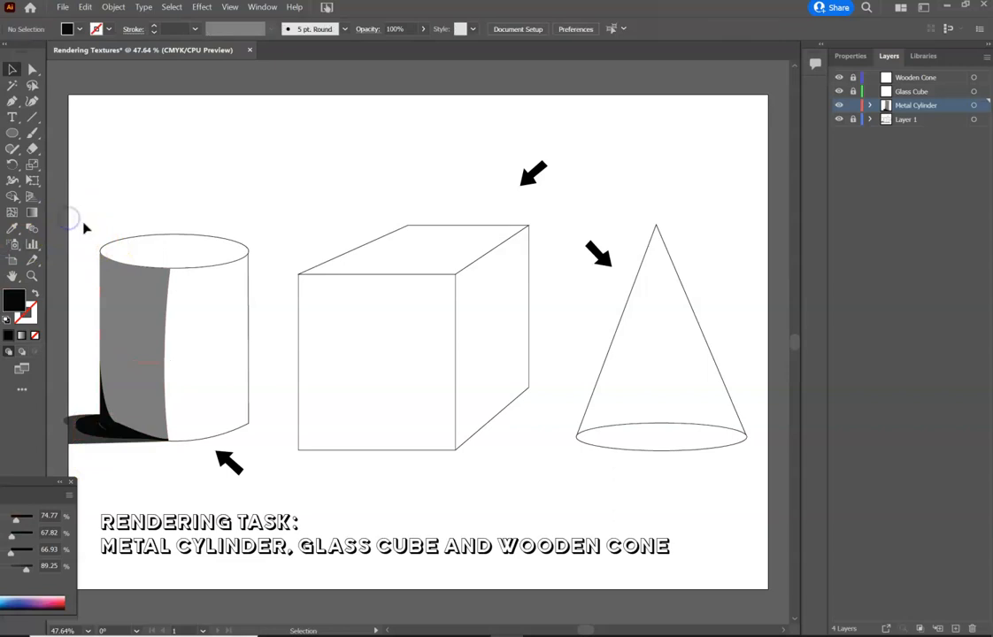
click(89, 421)
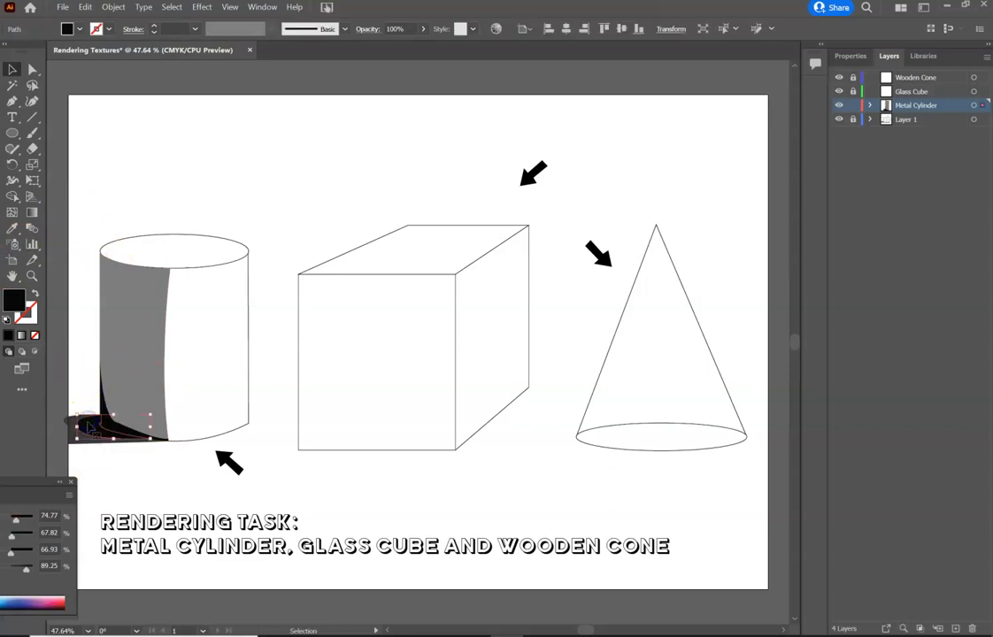
click(95, 338)
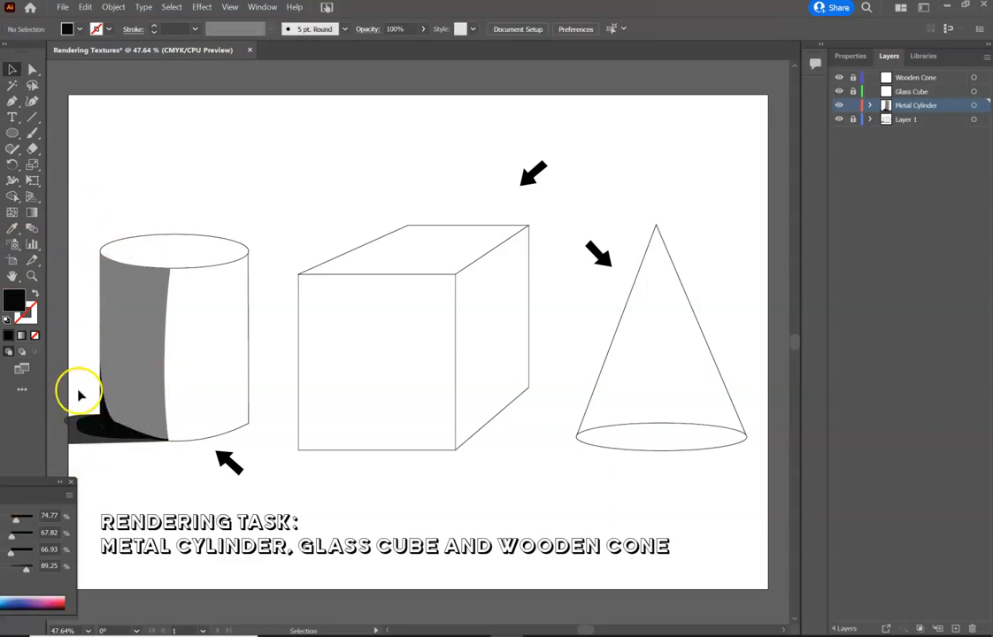
click(89, 427)
click(84, 347)
Try to draw a closed near-black band beside the cylinder's grey shading with the Pen tool, its open-side edge curving toward the grey.
click(13, 101)
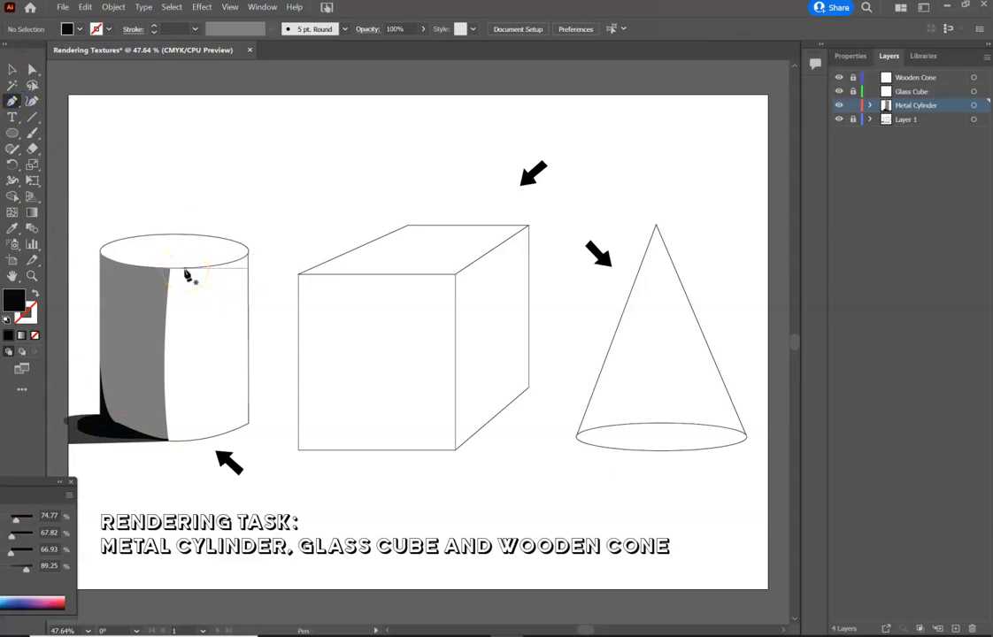
click(185, 268)
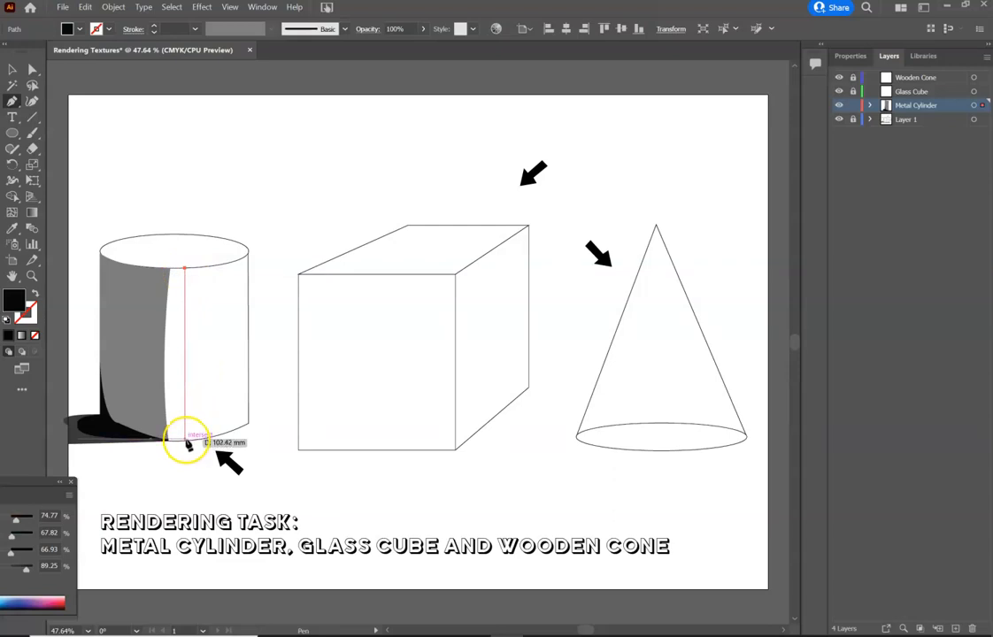
drag(185, 439, 202, 476)
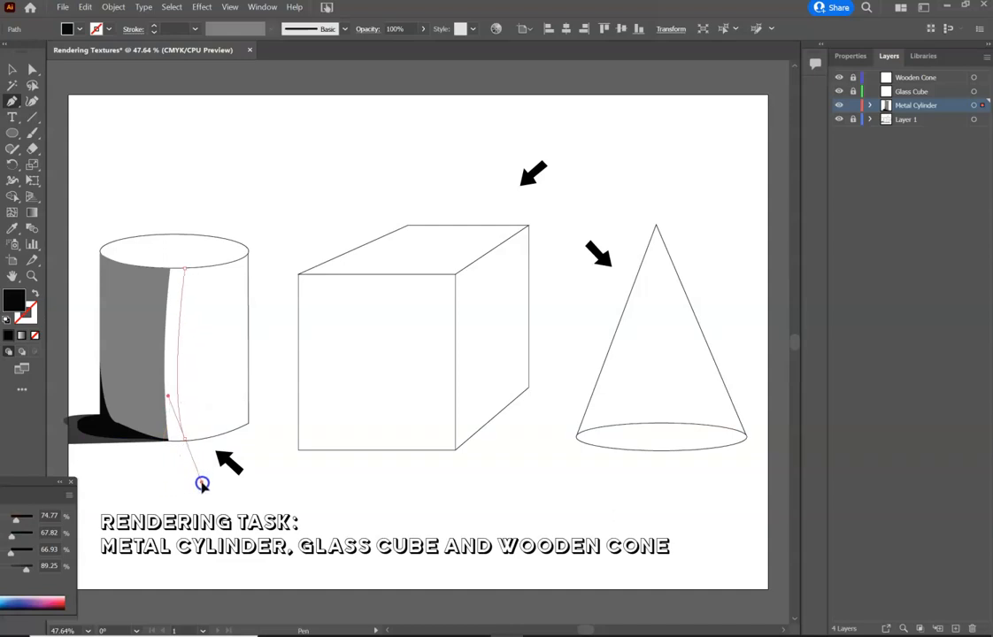
drag(202, 483, 188, 447)
click(185, 441)
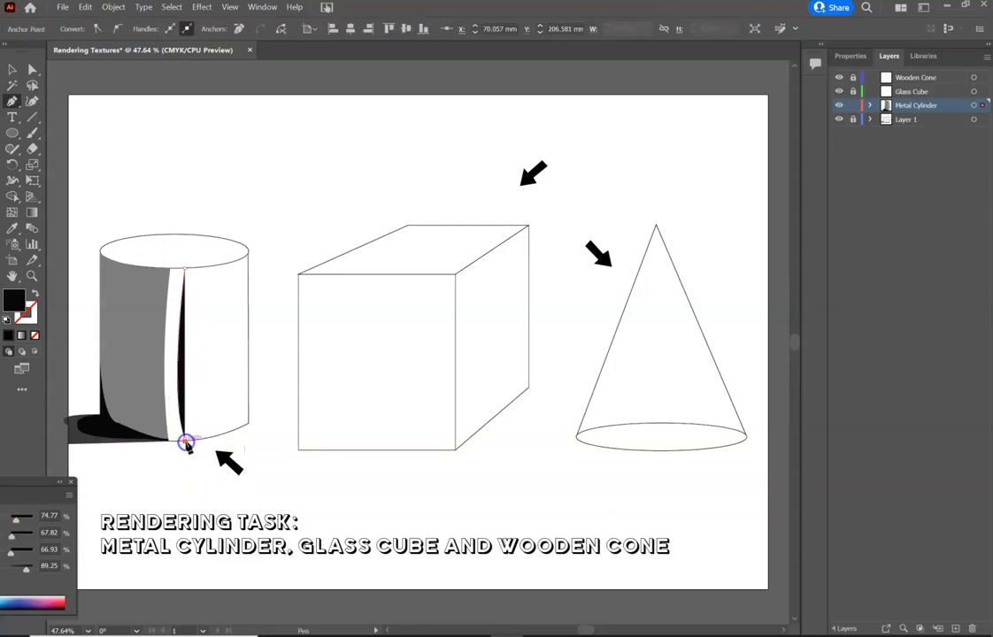
click(168, 443)
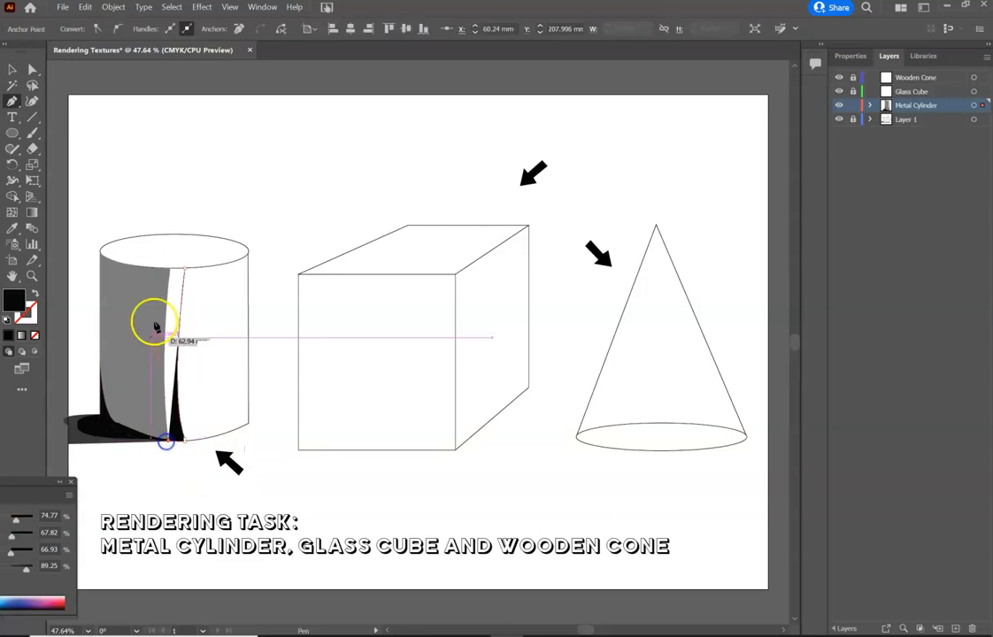
mouse_move(173, 274)
mouse_down()
mouse_move(167, 266)
mouse_move(181, 257)
mouse_up()
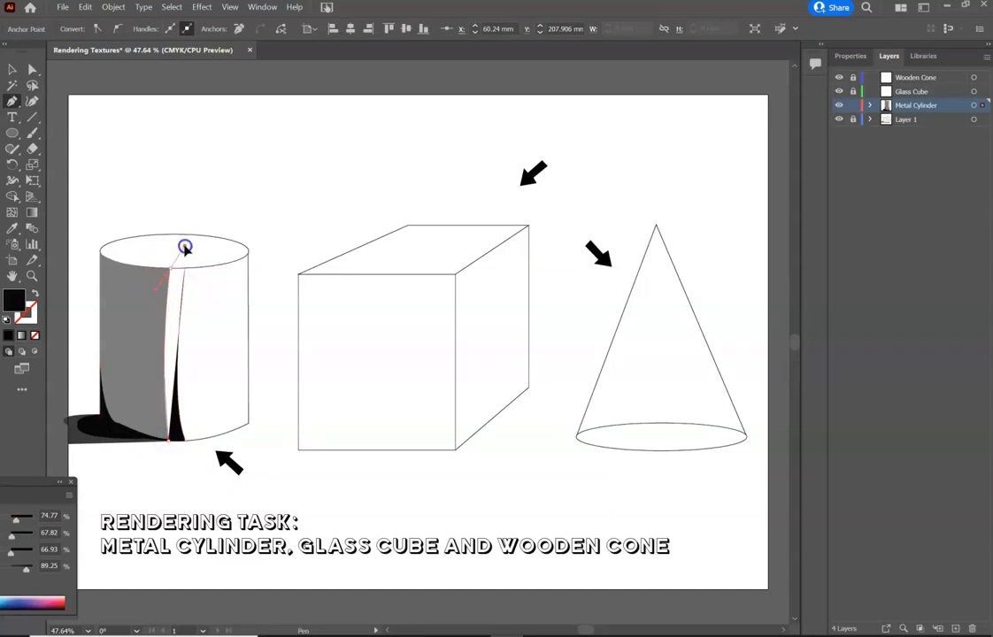
drag(188, 246, 186, 245)
click(170, 268)
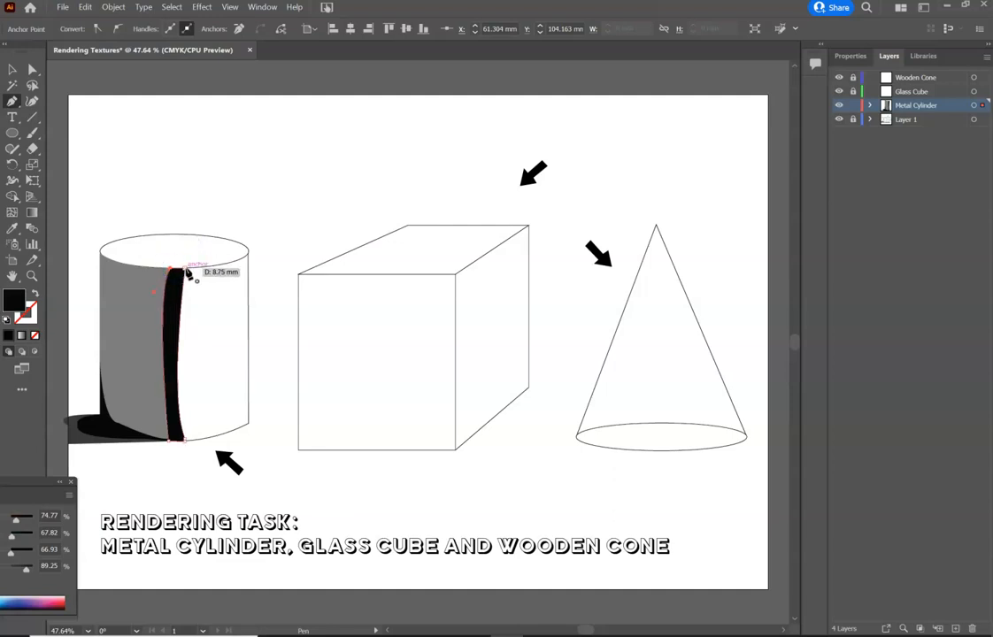
click(219, 290)
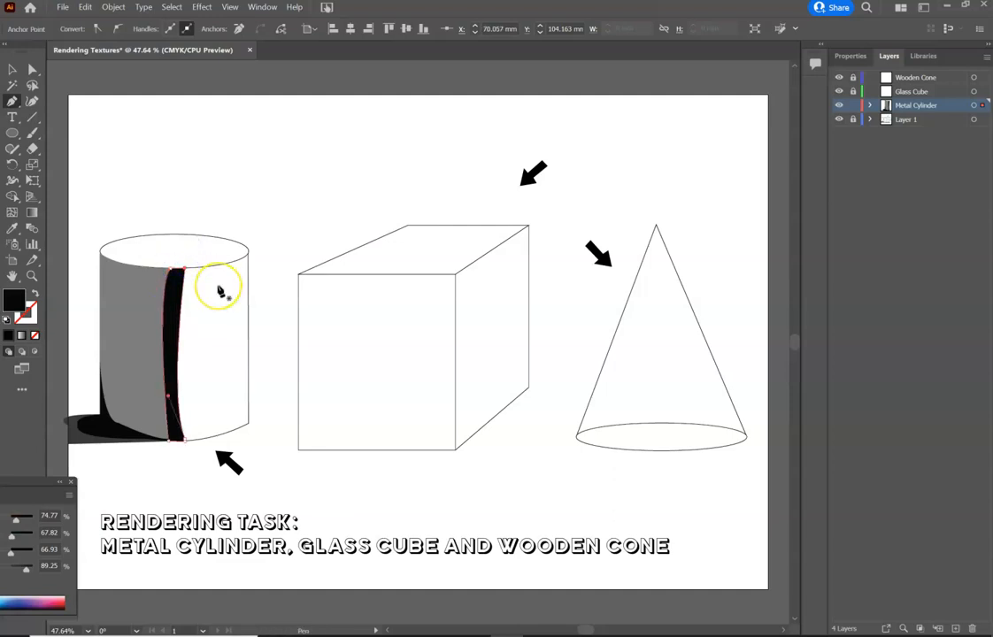
Undo the whole band path just drawn beside the cylinder's grey shading.
key(ctrl+z)
key(ctrl+z)
key(ctrl+z)
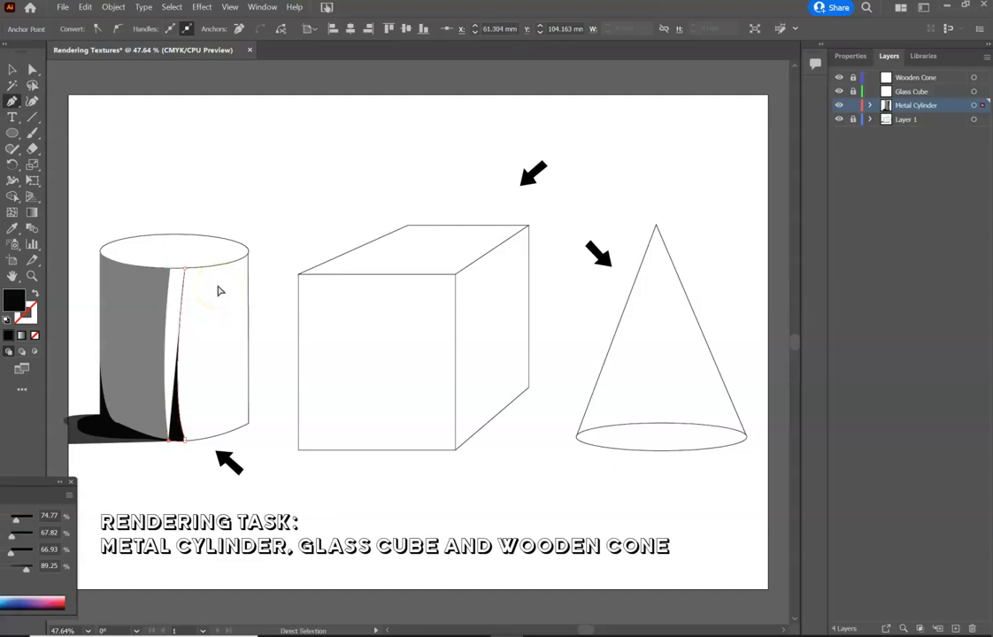
key(ctrl+z)
key(ctrl+z)
Draw a closed band beside the grey shading with the Pen tool, from the top rim to the base, its free edge bowing outward.
click(185, 267)
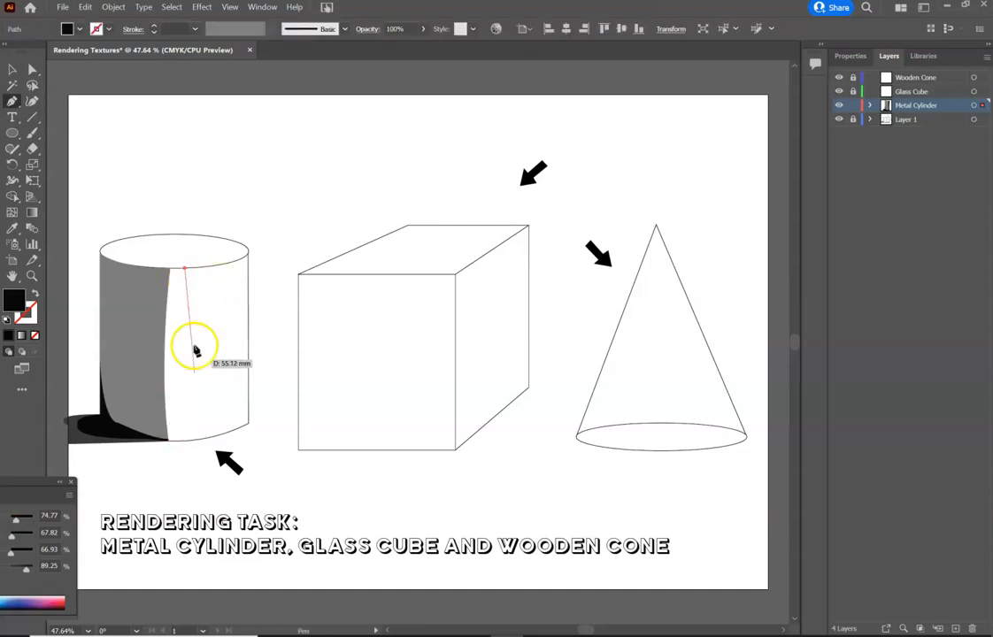
click(185, 440)
drag(177, 453, 171, 494)
click(184, 440)
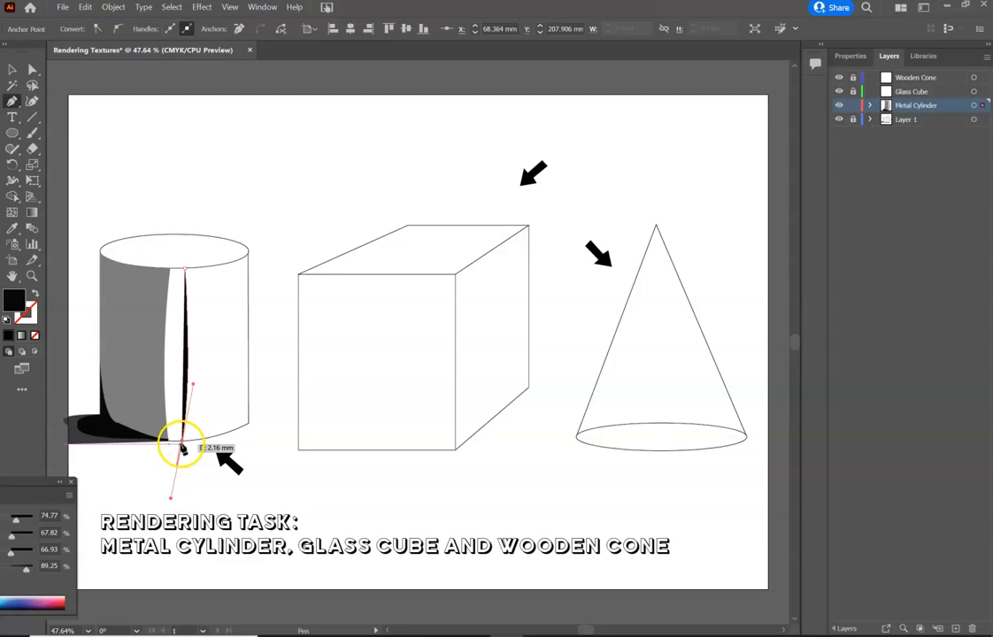
click(182, 441)
click(167, 440)
click(169, 442)
mouse_move(171, 268)
mouse_down()
mouse_move(187, 248)
mouse_move(179, 275)
mouse_move(188, 268)
mouse_up()
click(171, 268)
click(188, 267)
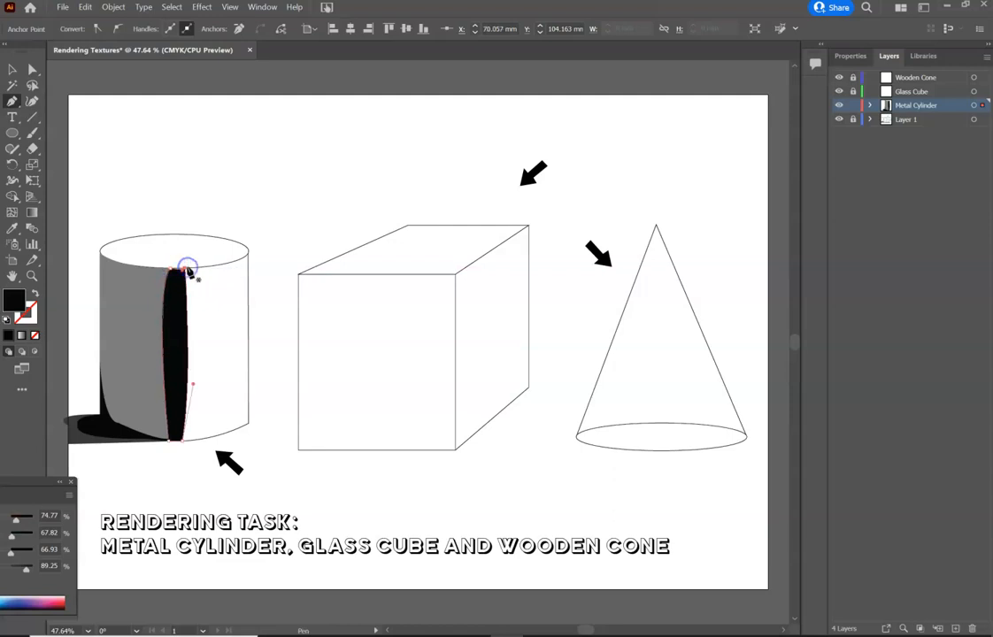
Fill the new vertical band with light grey EAEAEA and deselect it.
double_click(15, 302)
click(326, 256)
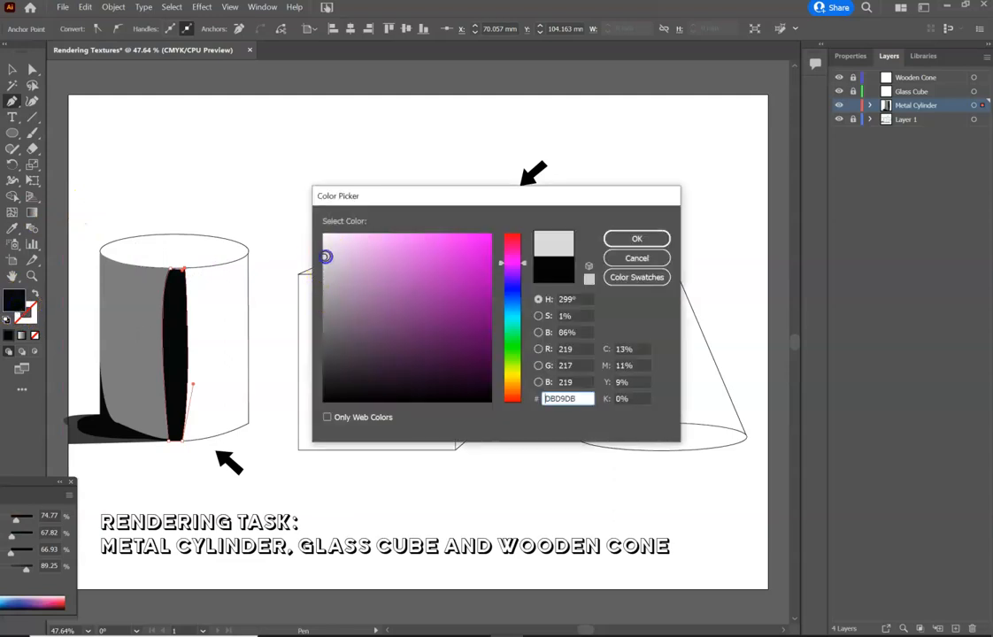
click(323, 245)
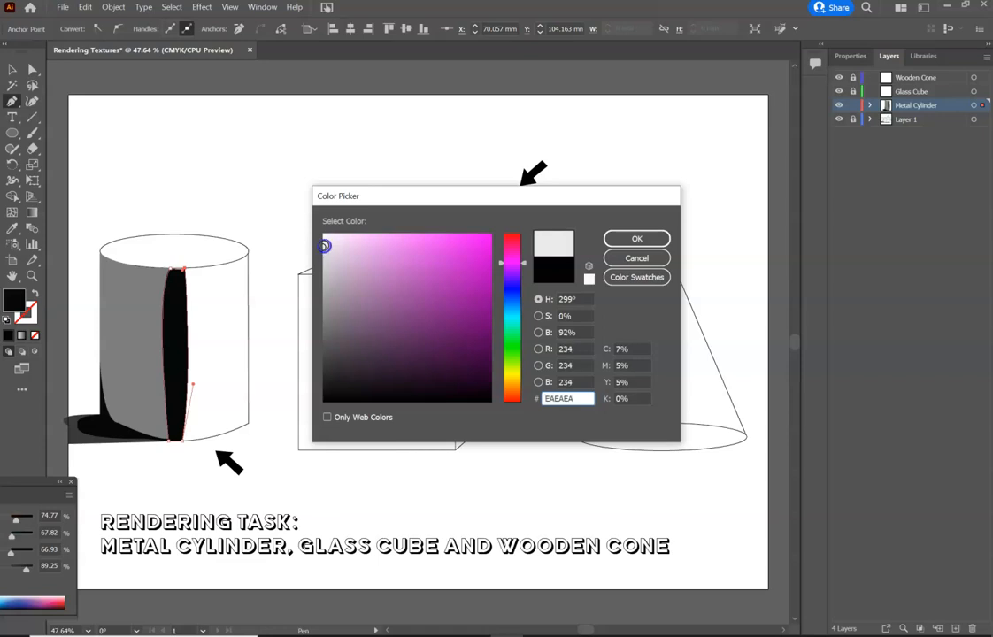
click(606, 239)
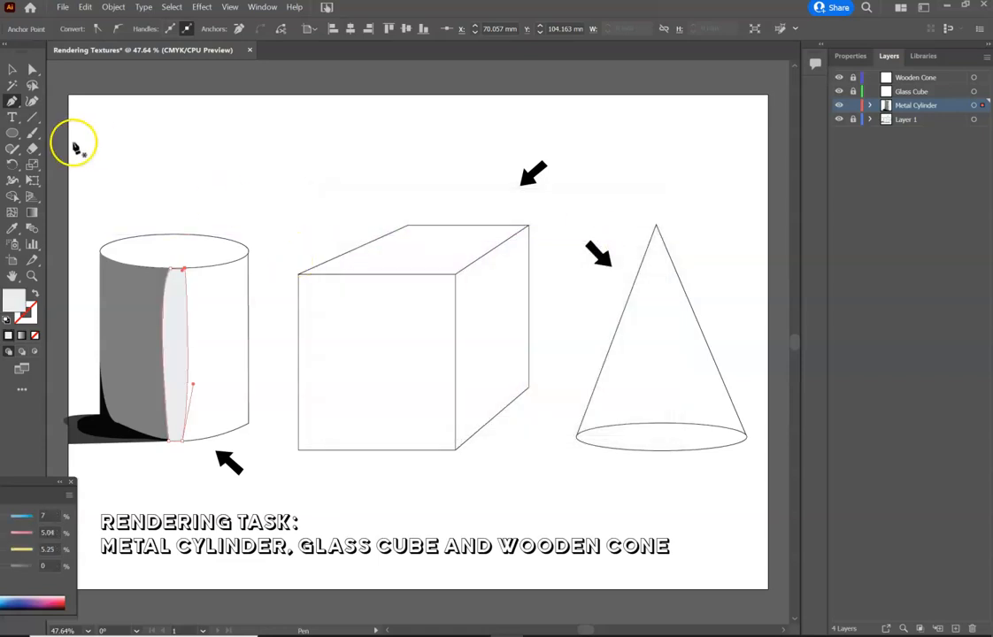
click(12, 69)
click(111, 128)
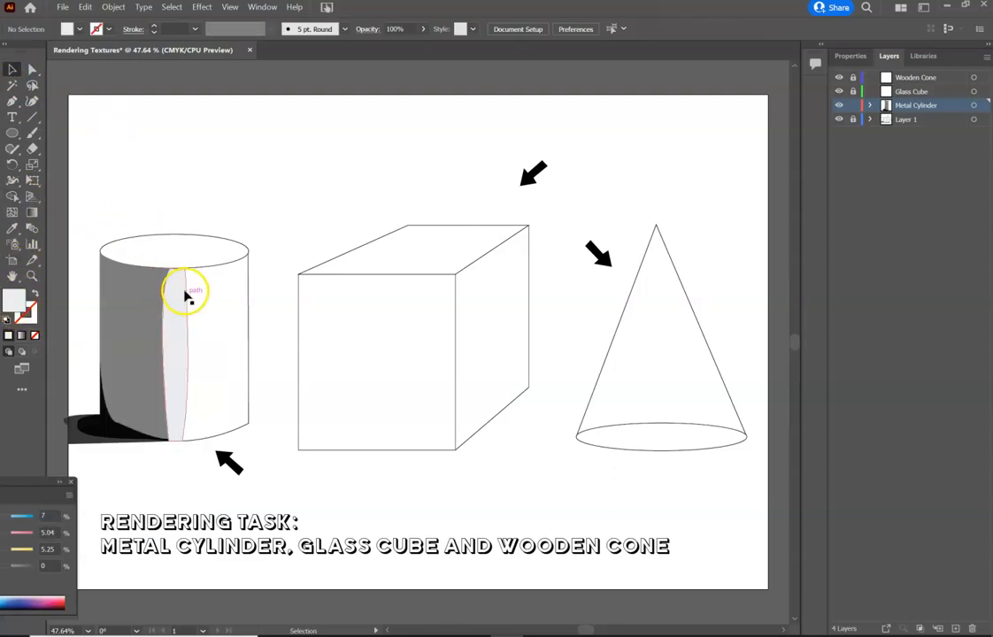
Apply a linear white-to-black gradient at 0° to the cylinder's grey shading shape and select its white stop.
click(145, 329)
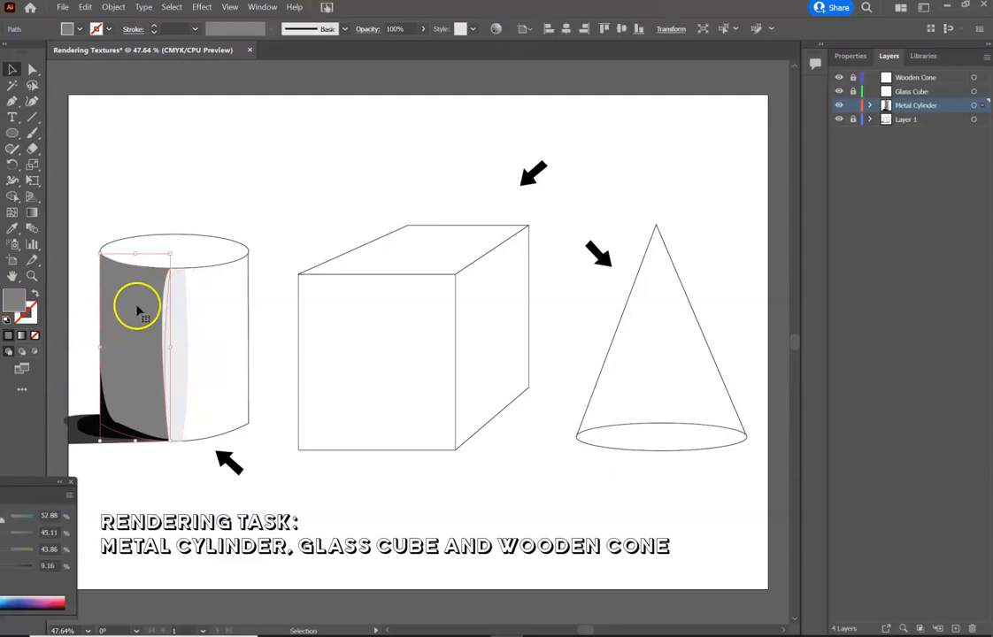
click(23, 336)
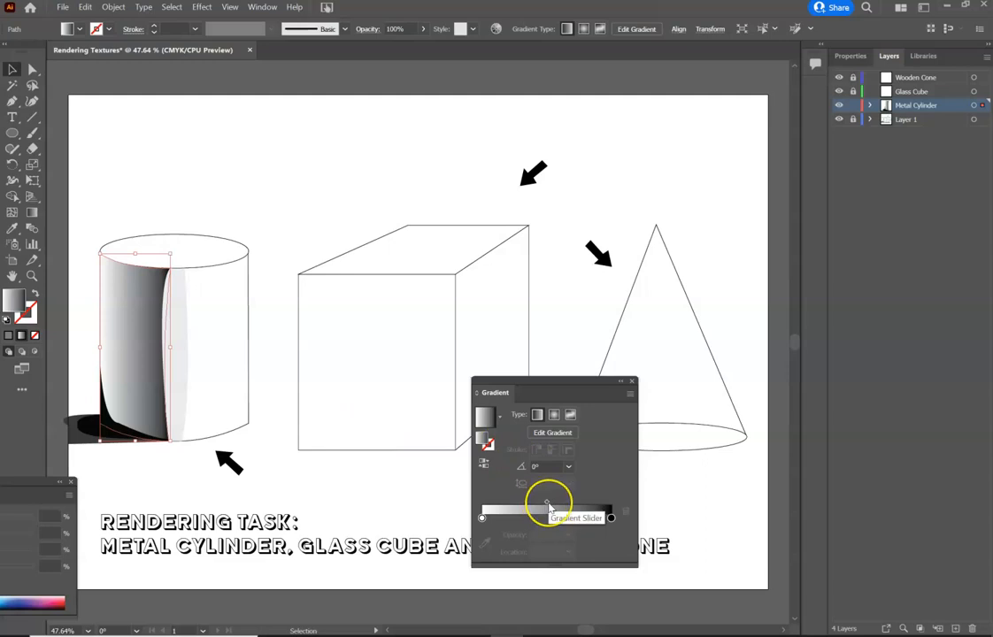
drag(544, 384, 516, 217)
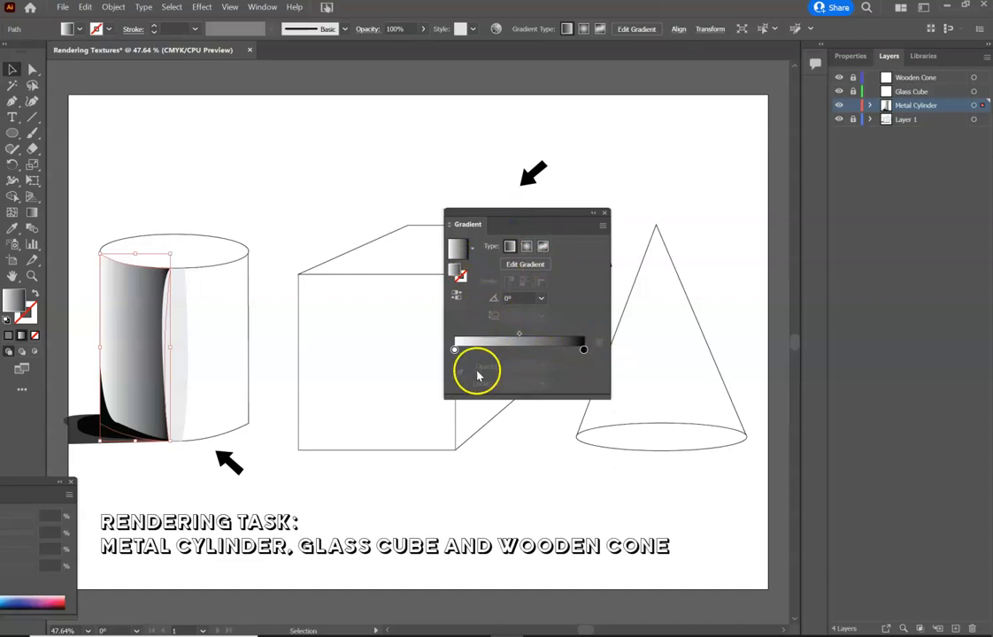
click(454, 351)
mouse_move(454, 350)
mouse_down()
mouse_move(477, 350)
mouse_move(454, 350)
mouse_up()
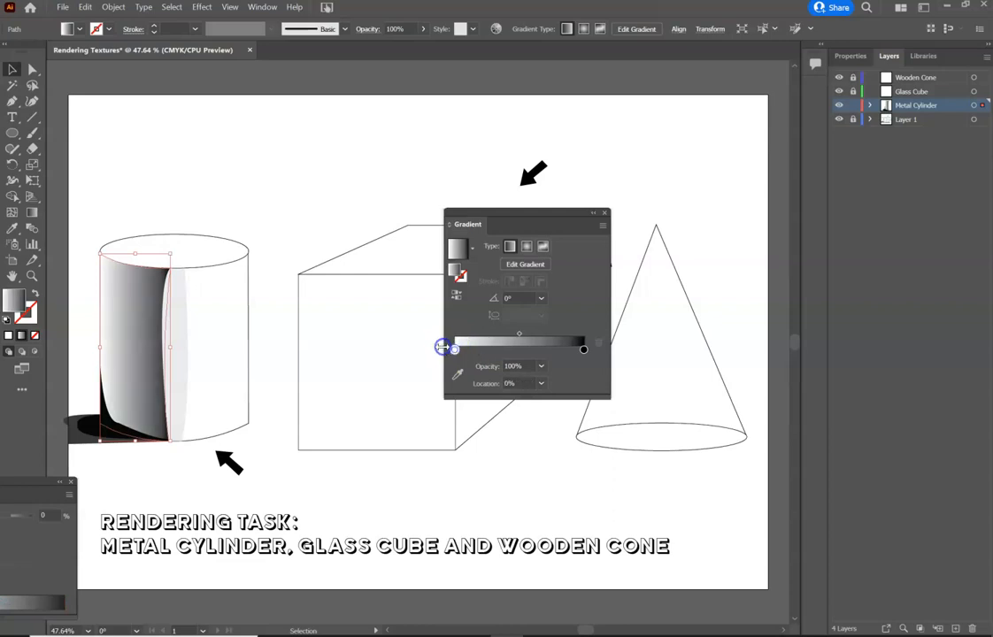
Rearrange the shading gradient's stops from black at the cylinder's outer edge to white beside the band, with the last midpoint at 64.742%.
mouse_move(582, 350)
mouse_down()
mouse_move(516, 349)
mouse_move(547, 350)
mouse_up()
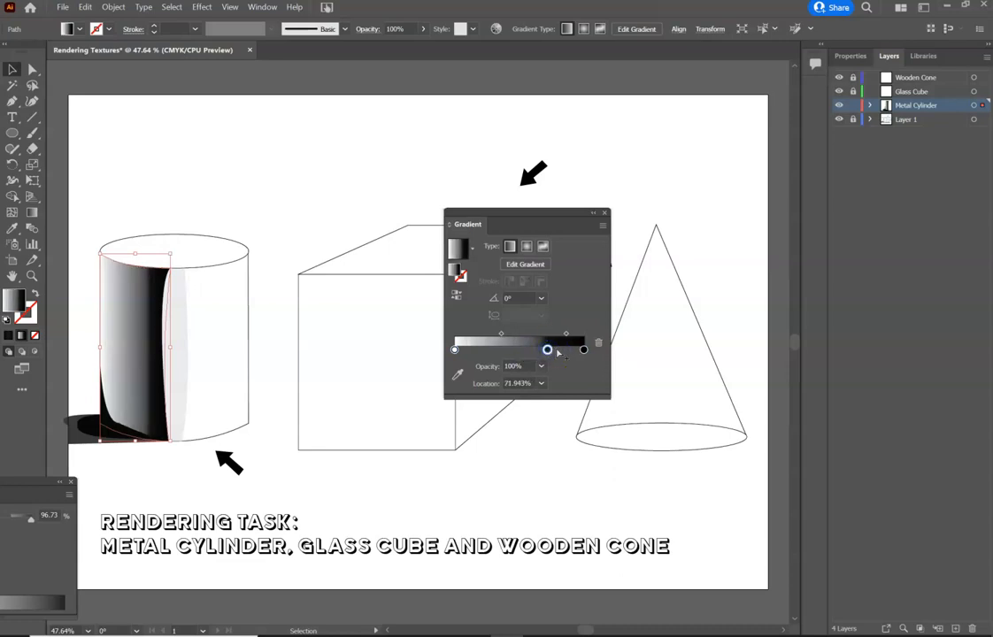
drag(546, 350, 581, 351)
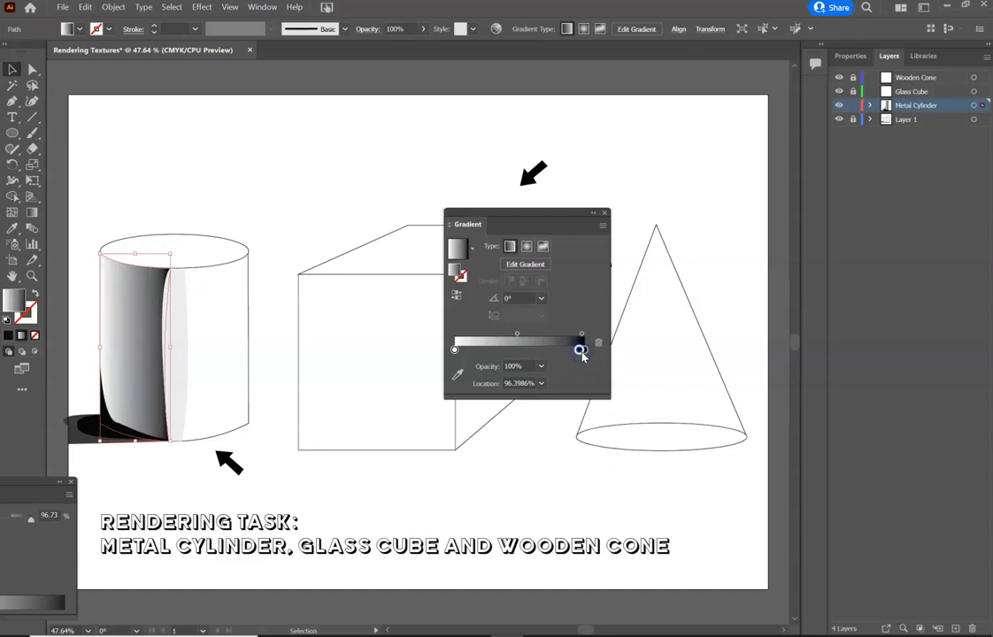
drag(581, 350, 434, 349)
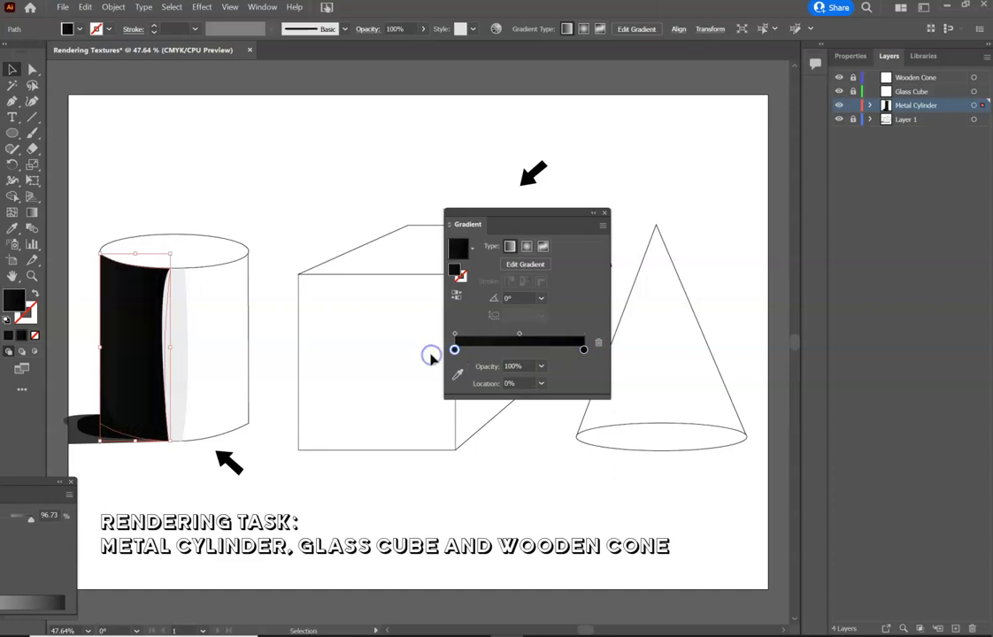
drag(584, 349, 558, 351)
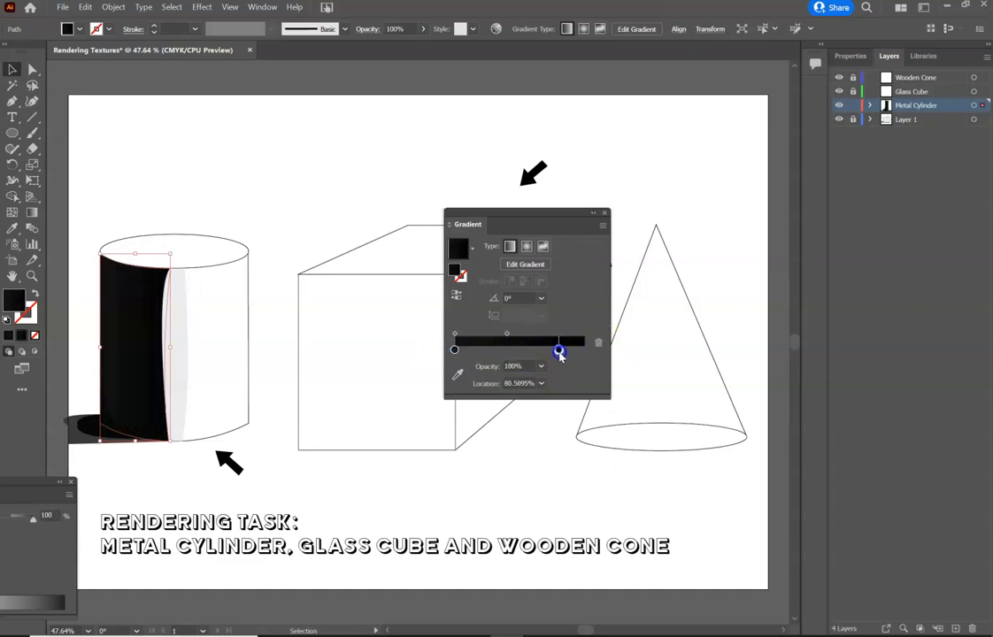
mouse_move(454, 352)
mouse_down()
mouse_move(584, 352)
mouse_move(589, 363)
mouse_move(558, 348)
mouse_move(523, 348)
mouse_move(503, 362)
mouse_move(476, 351)
mouse_move(527, 354)
mouse_move(446, 349)
mouse_up()
mouse_move(528, 349)
mouse_down()
mouse_move(495, 349)
mouse_move(553, 336)
mouse_up()
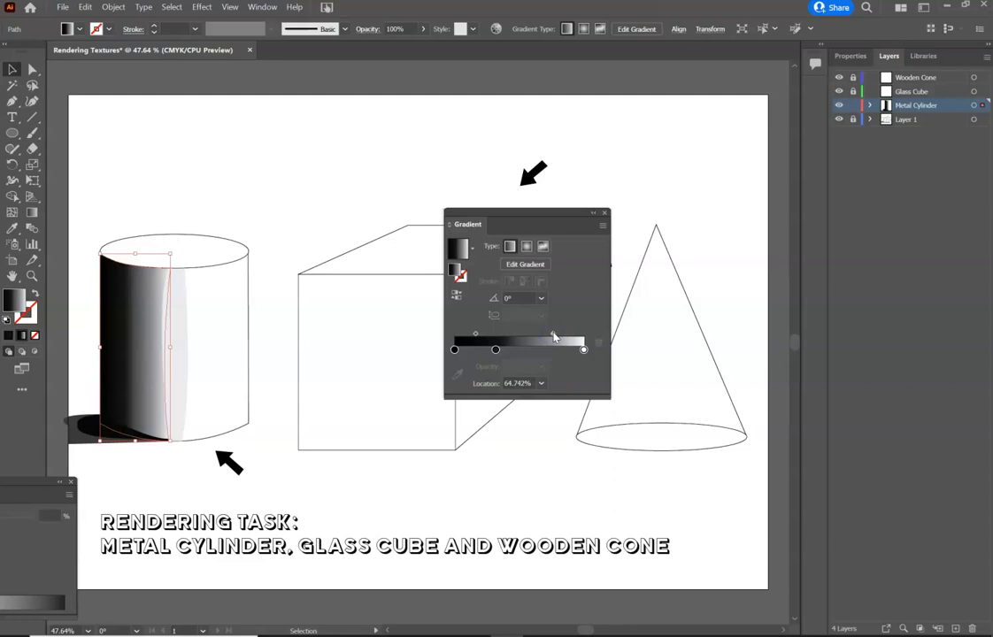
click(607, 213)
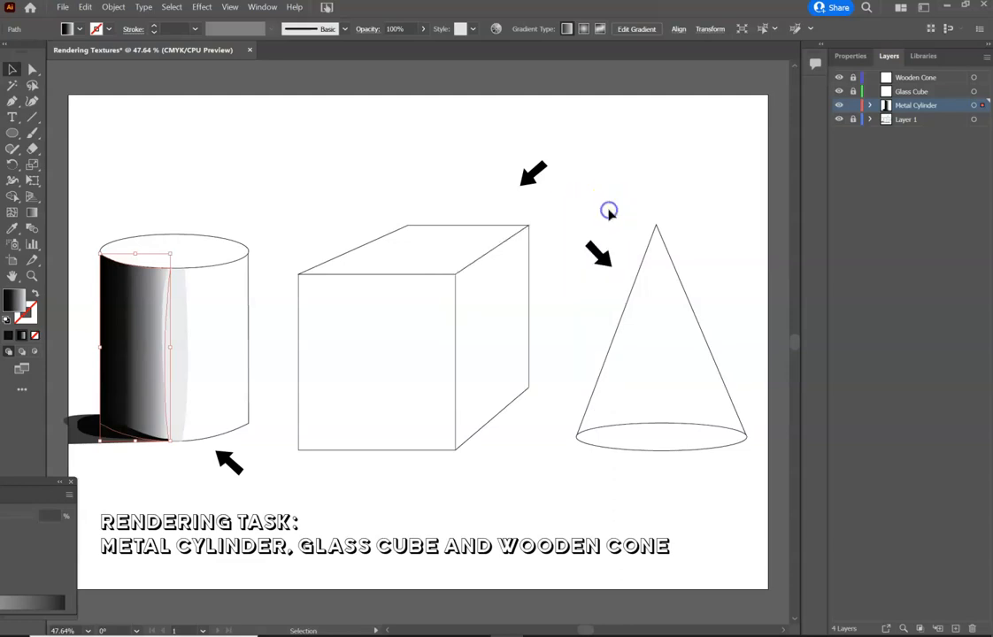
click(139, 246)
Change the narrow vertical band's fill to white FFFFFF and deselect it.
click(186, 323)
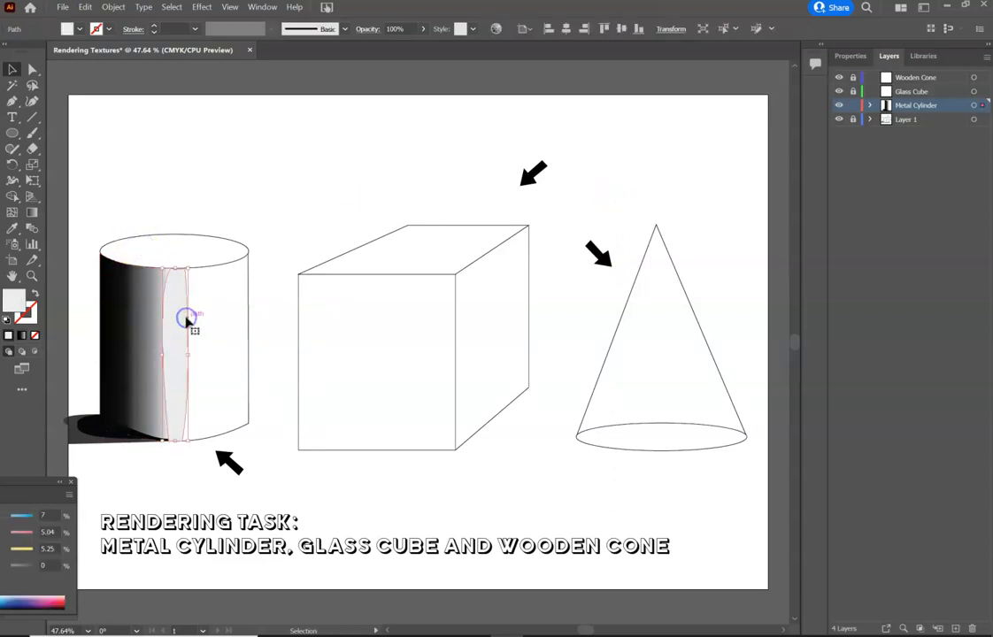
double_click(13, 305)
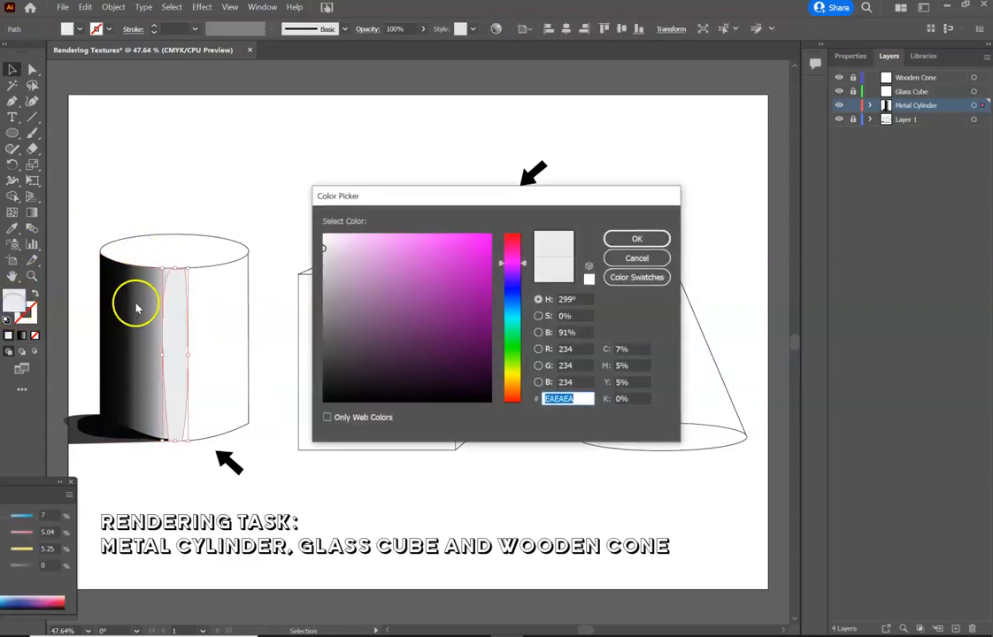
click(635, 239)
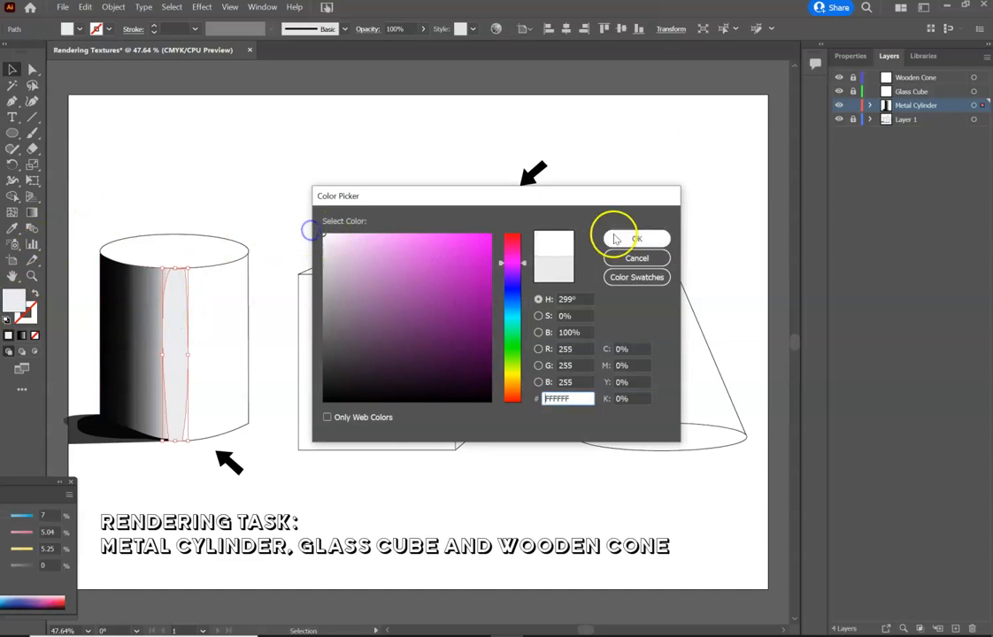
click(257, 208)
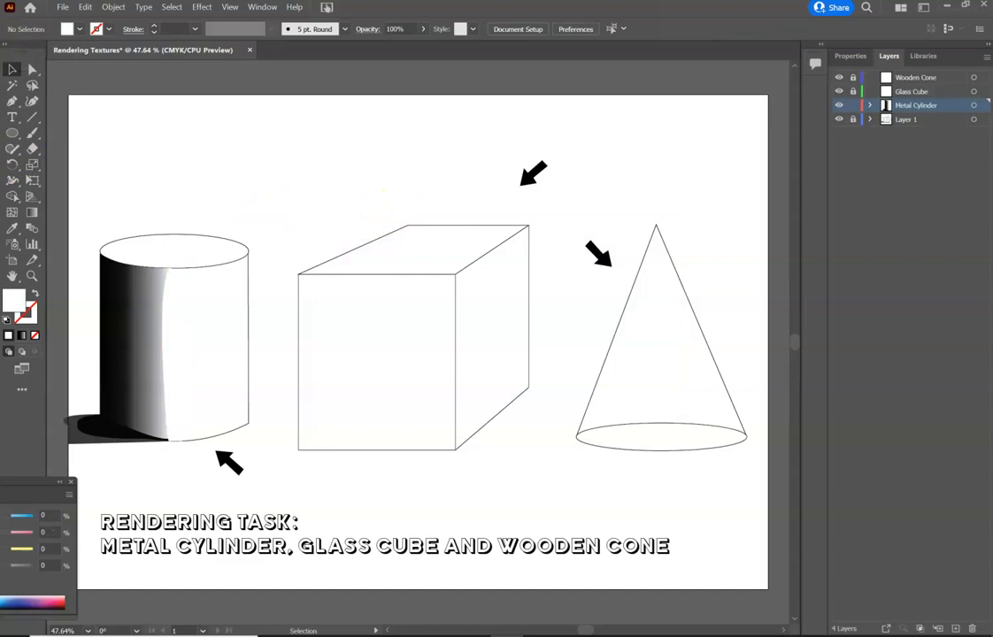
Draw a closed Pen shape over the cylinder's unshaded side, following its top curve, outer edge and base, with a slightly curved inner edge.
click(12, 102)
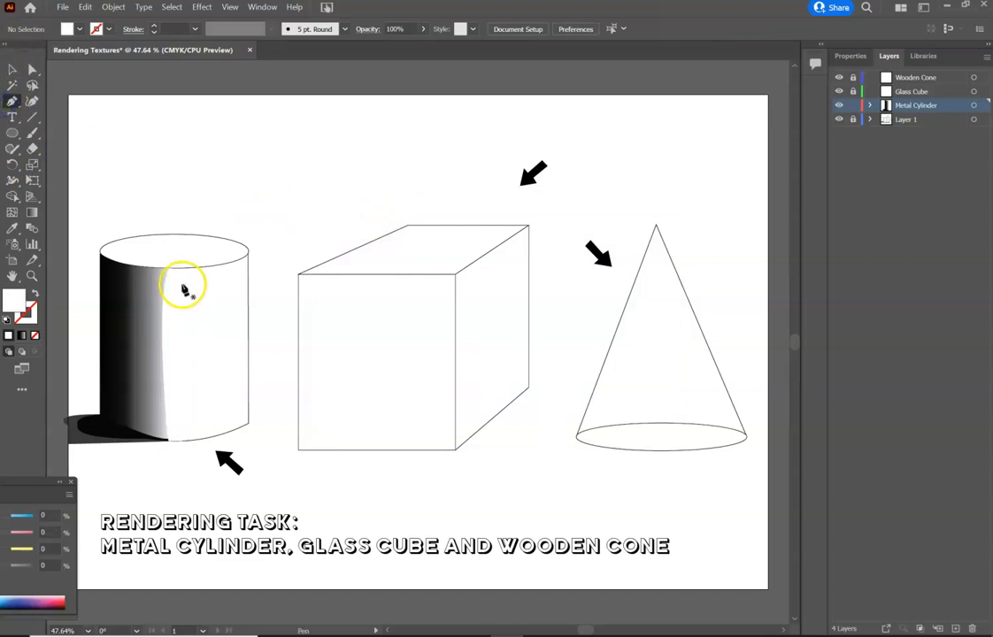
click(189, 269)
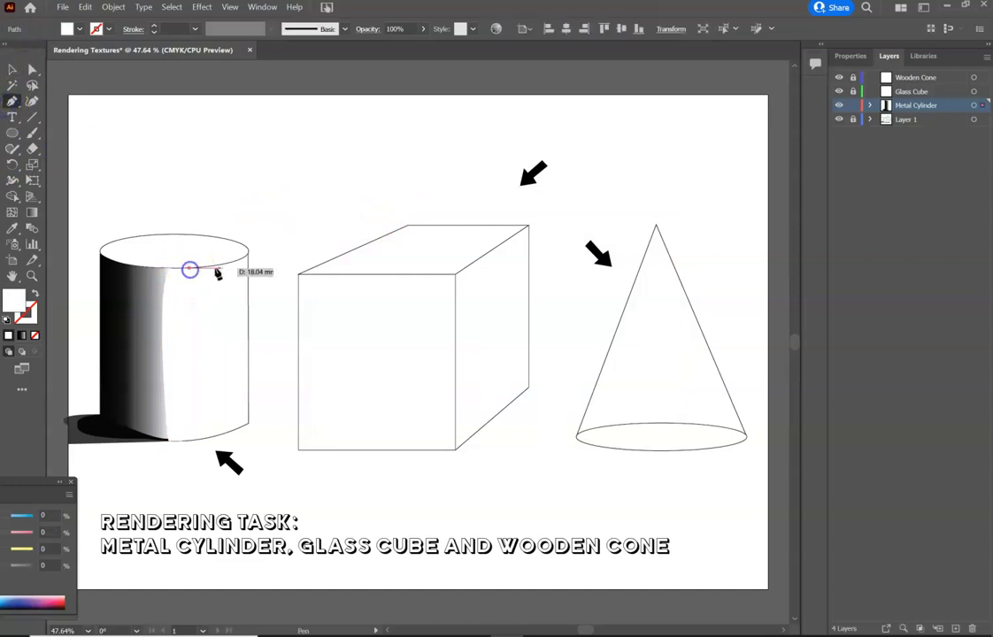
click(251, 253)
drag(252, 251, 274, 230)
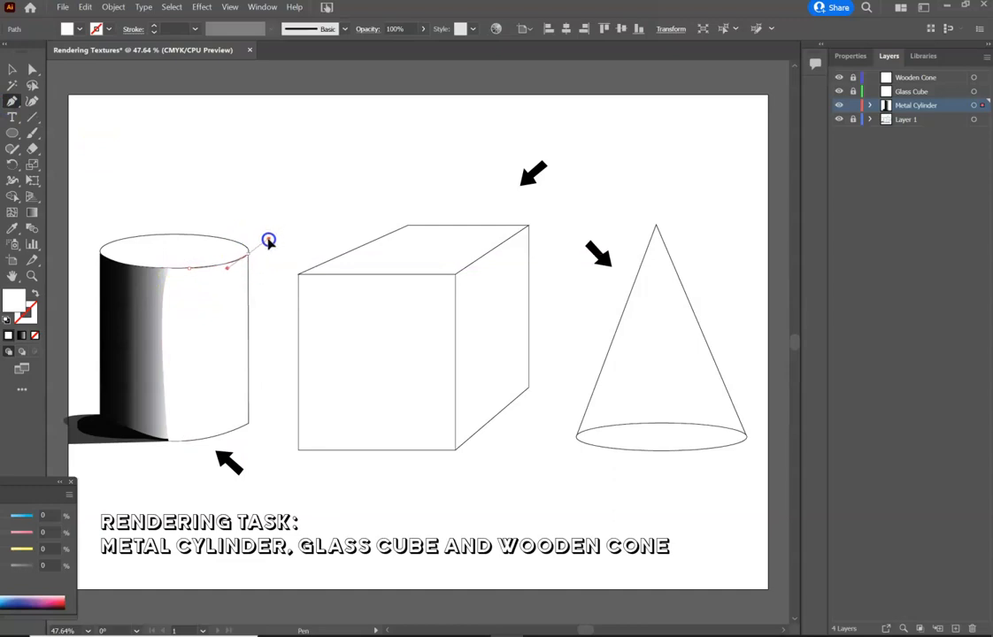
drag(267, 241, 265, 239)
click(249, 421)
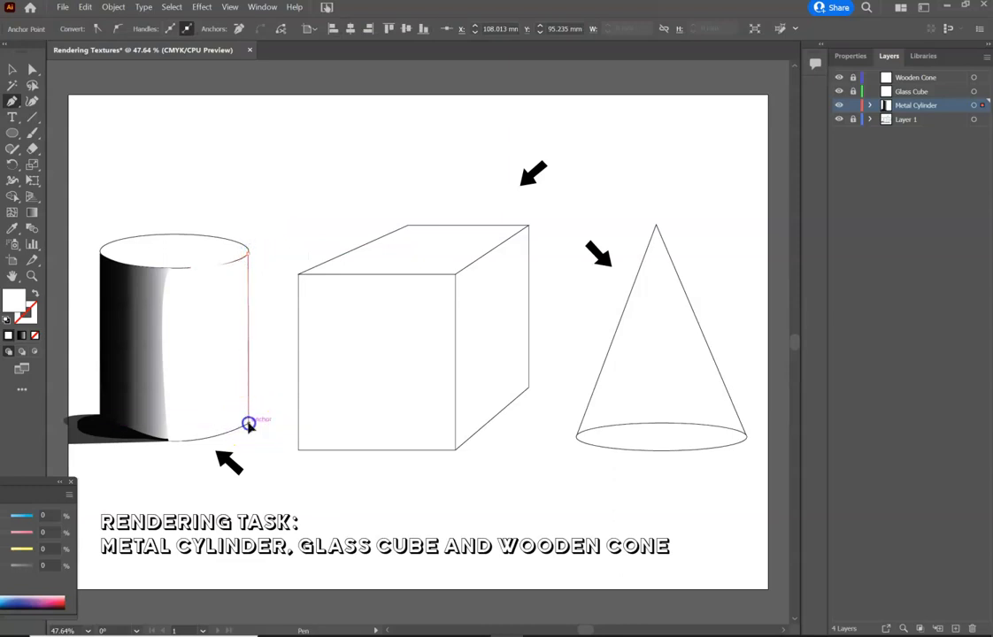
click(180, 441)
mouse_move(168, 440)
mouse_down()
mouse_move(152, 443)
mouse_move(186, 447)
mouse_up()
click(183, 440)
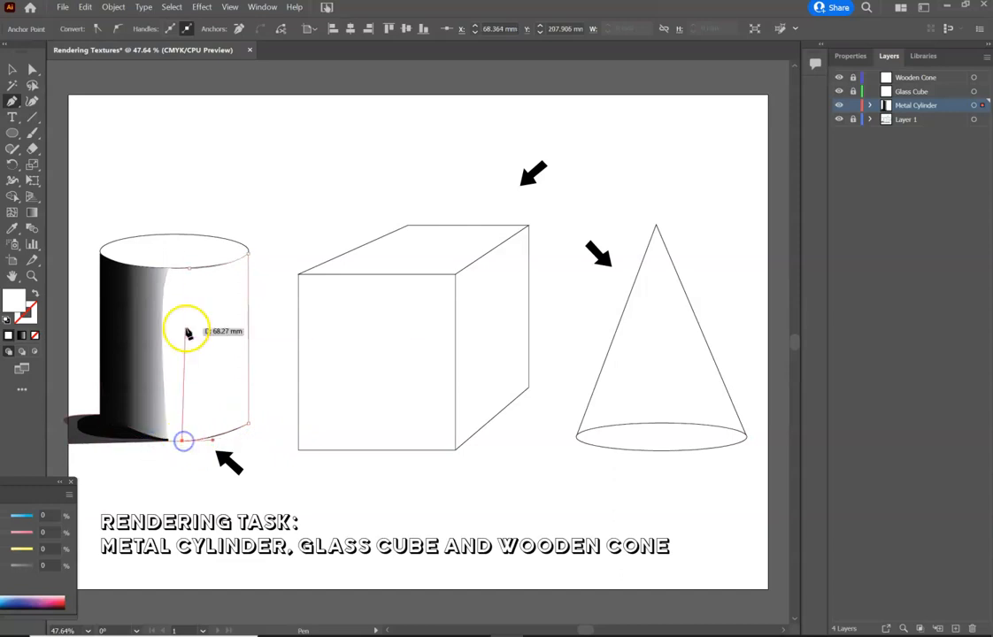
drag(188, 267, 188, 141)
click(188, 265)
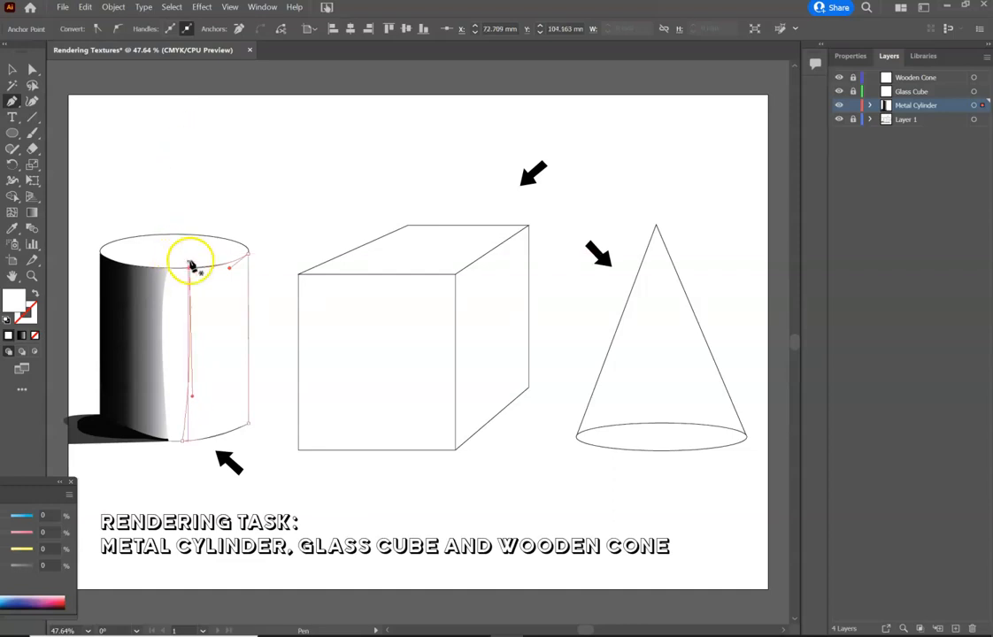
click(248, 256)
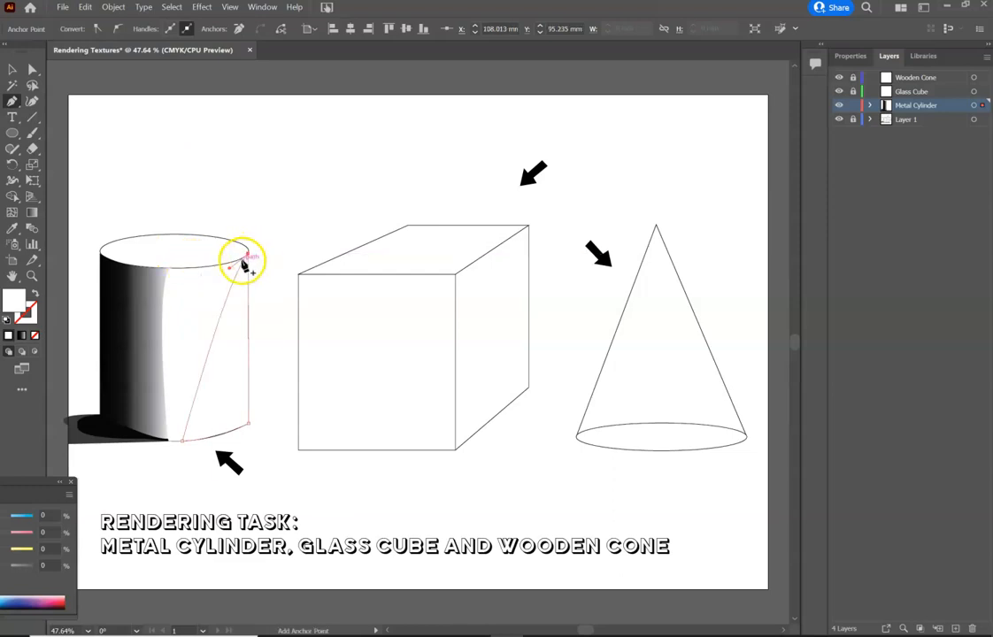
click(248, 254)
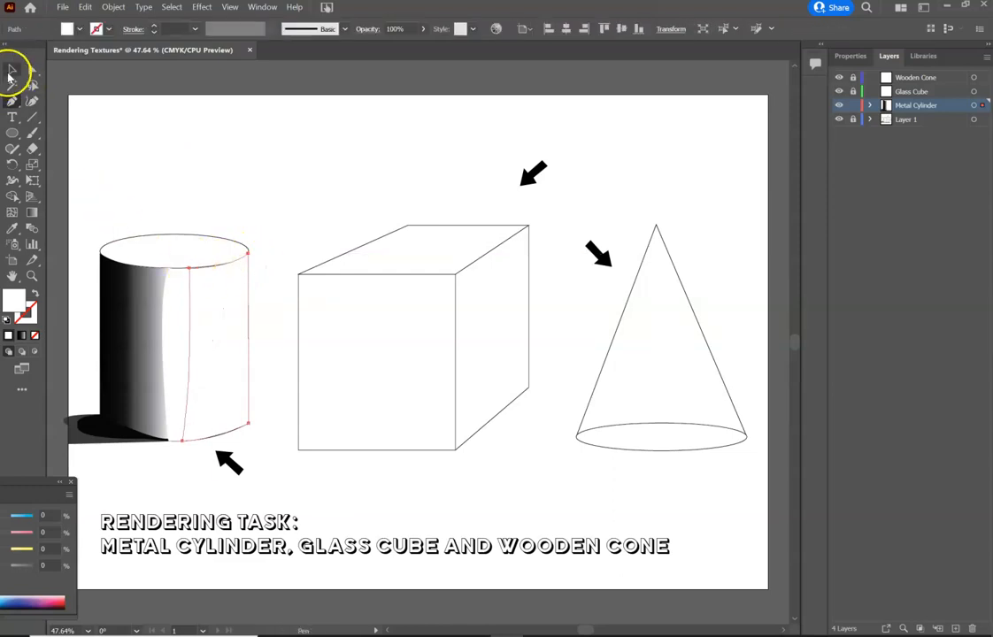
Fill the new side shape with a 0° linear gradient from white beside the band to black at 95.4773%, and deselect it.
click(22, 335)
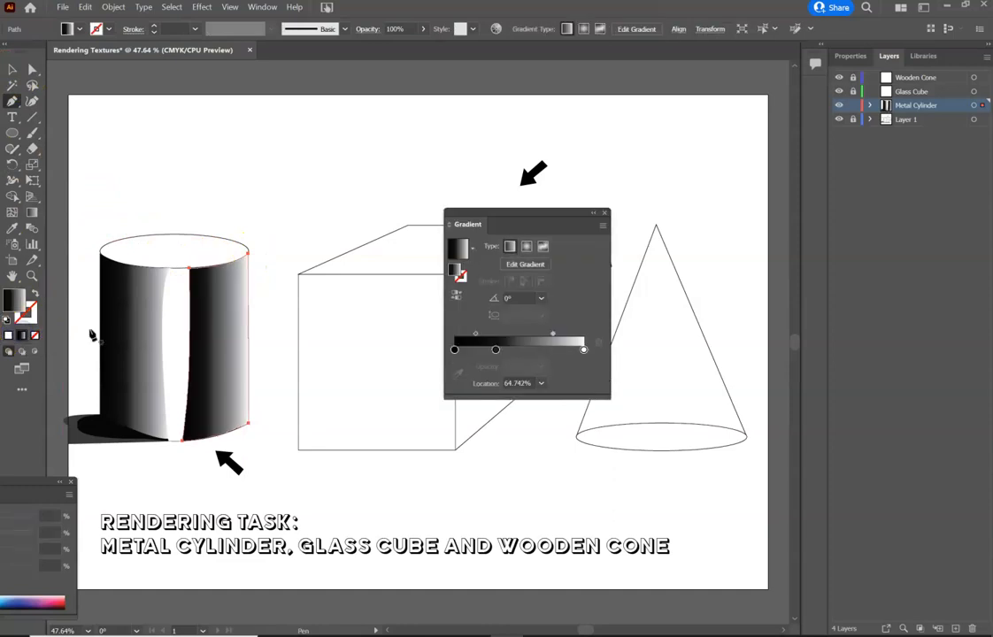
mouse_move(583, 350)
mouse_down()
mouse_move(456, 352)
mouse_move(580, 352)
mouse_up()
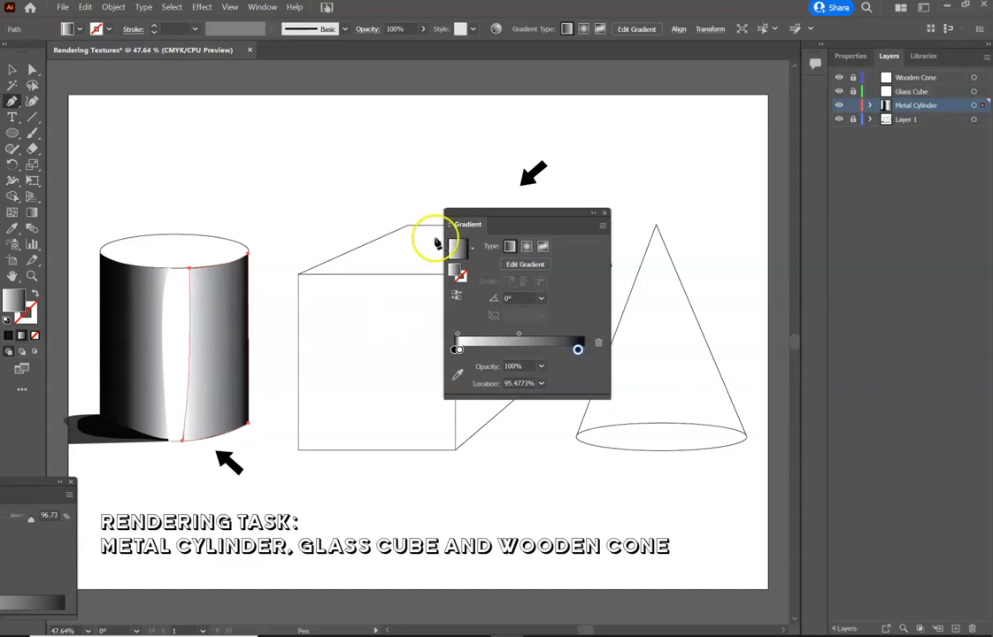
click(605, 216)
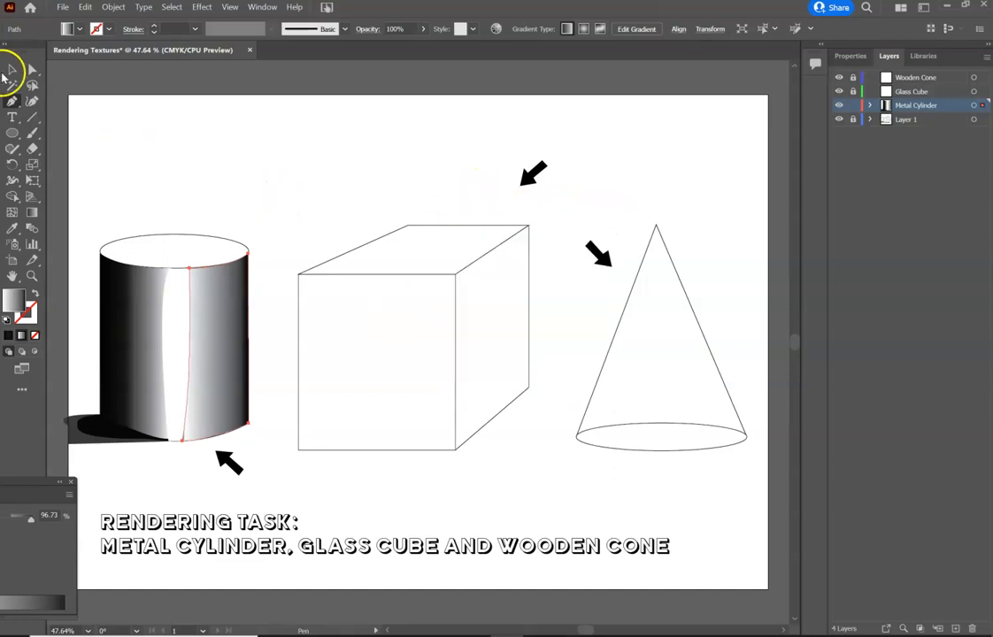
click(14, 73)
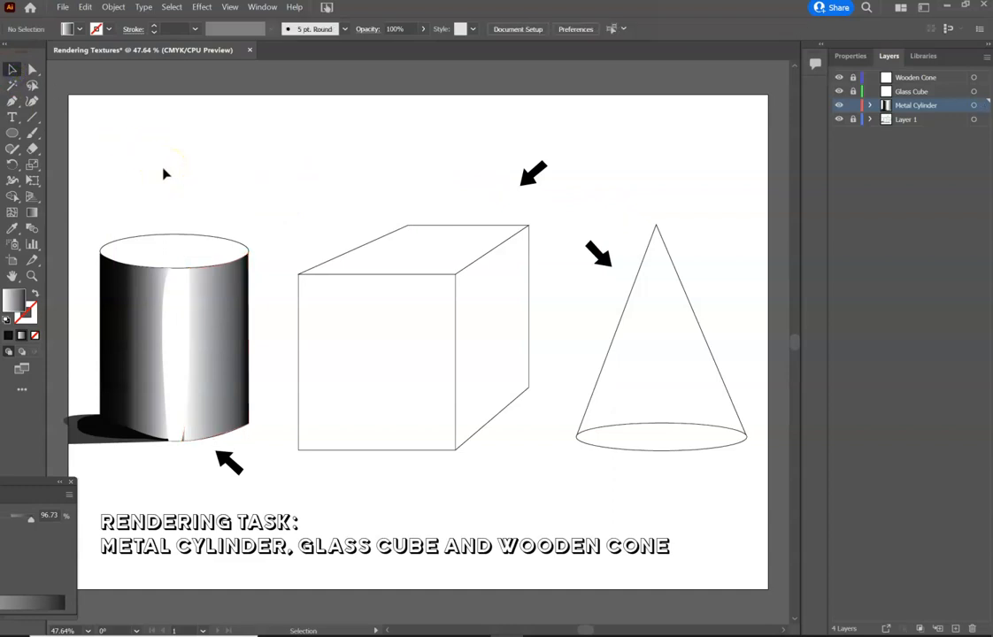
Set the opacity of the new gradient shape on the cylinder's side away from the cast shadow to 80%.
click(221, 322)
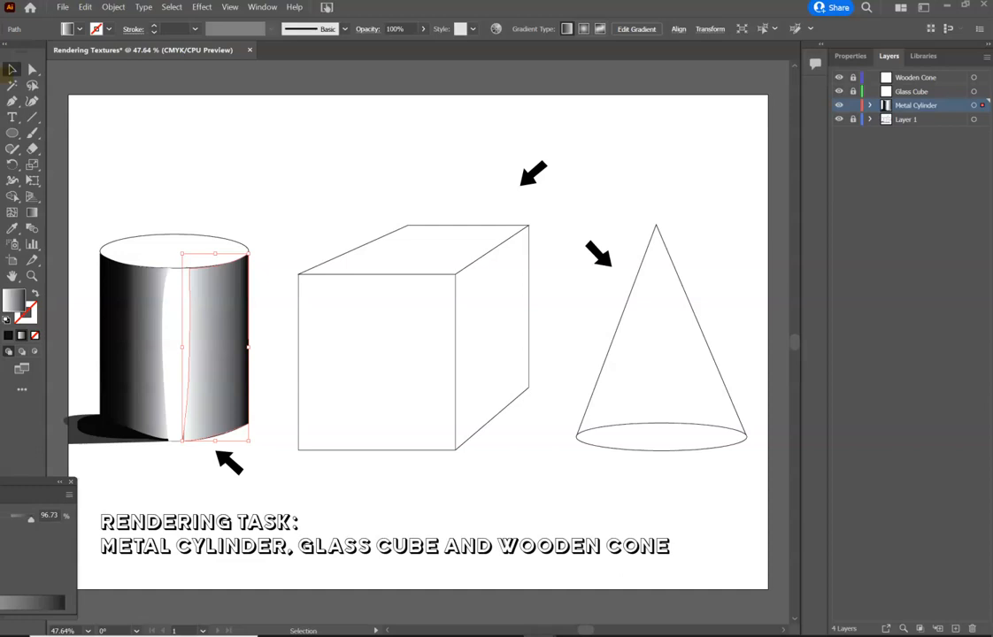
click(392, 29)
text(80)
key(Return)
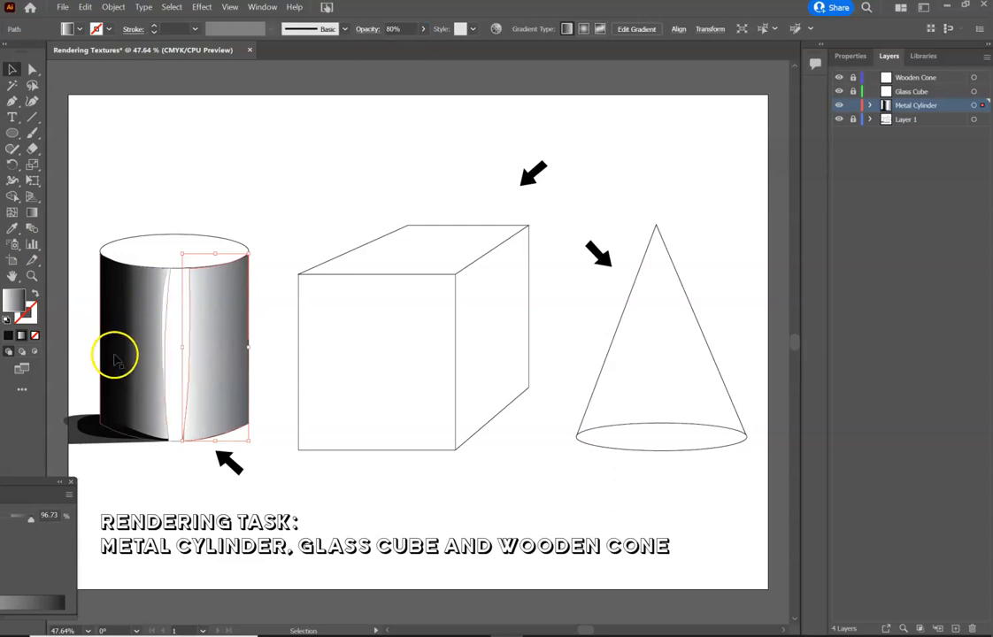
Try 90% opacity on the shading shape on the cylinder's shadow side, set it to 95%, and deselect the shape.
click(115, 358)
click(393, 28)
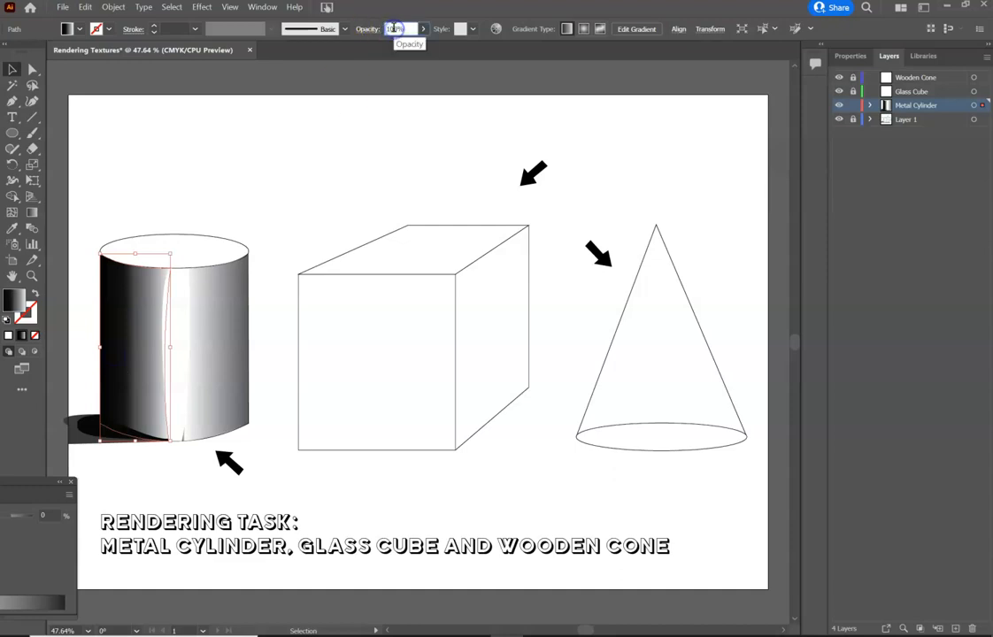
key(Return)
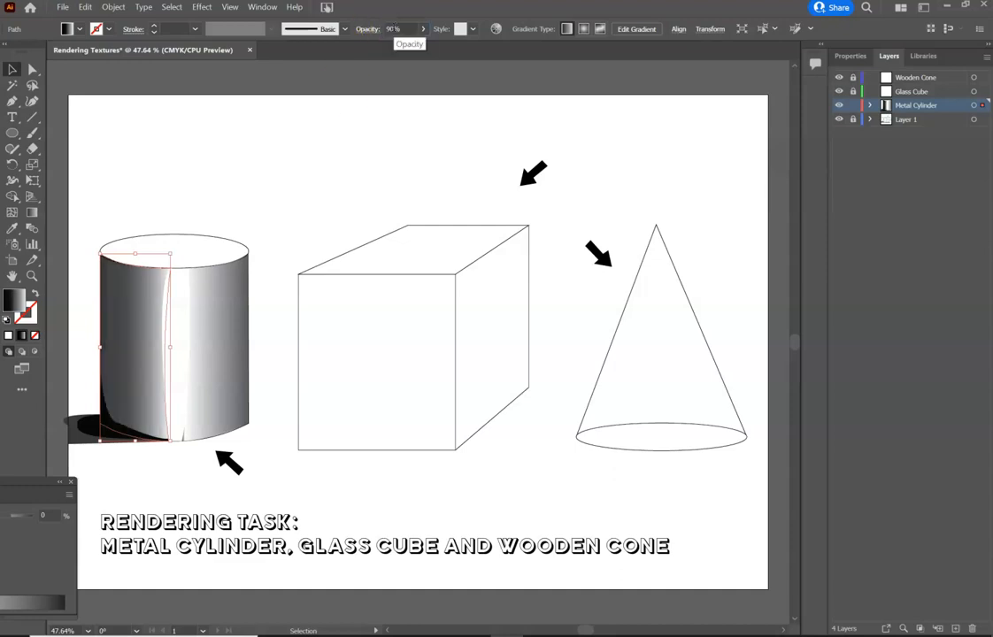
click(393, 28)
key(Return)
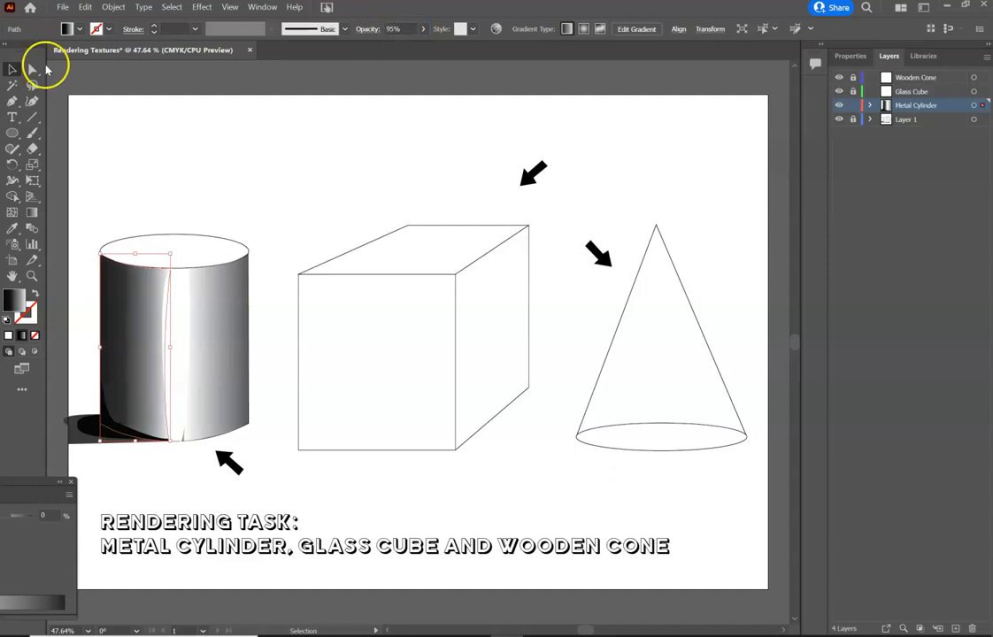
click(151, 176)
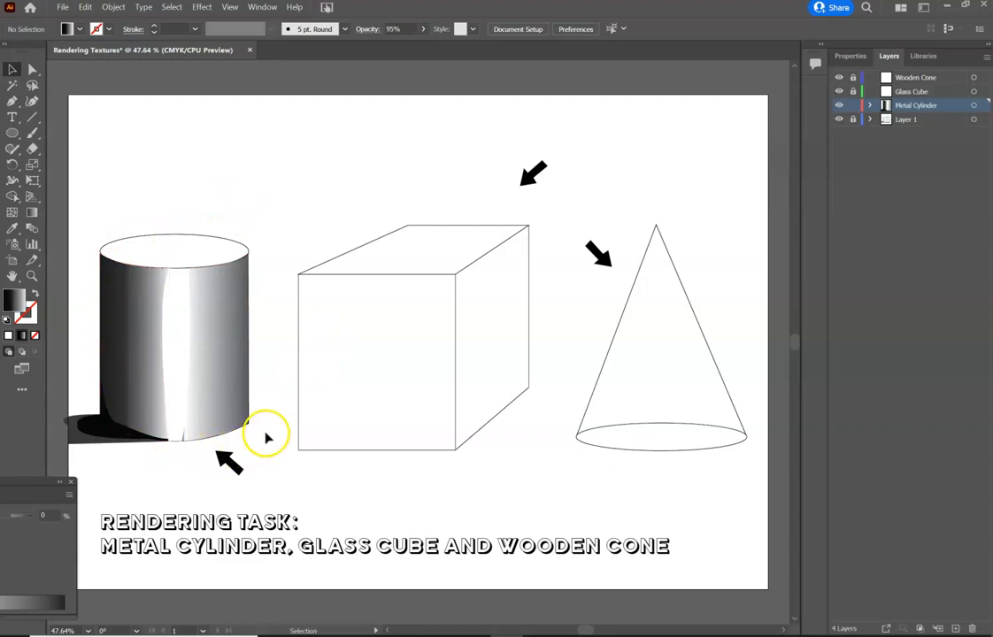
Try a black-to-white linear gradient on the narrow vertical band, and a radial one with the white stop at 100%.
click(186, 399)
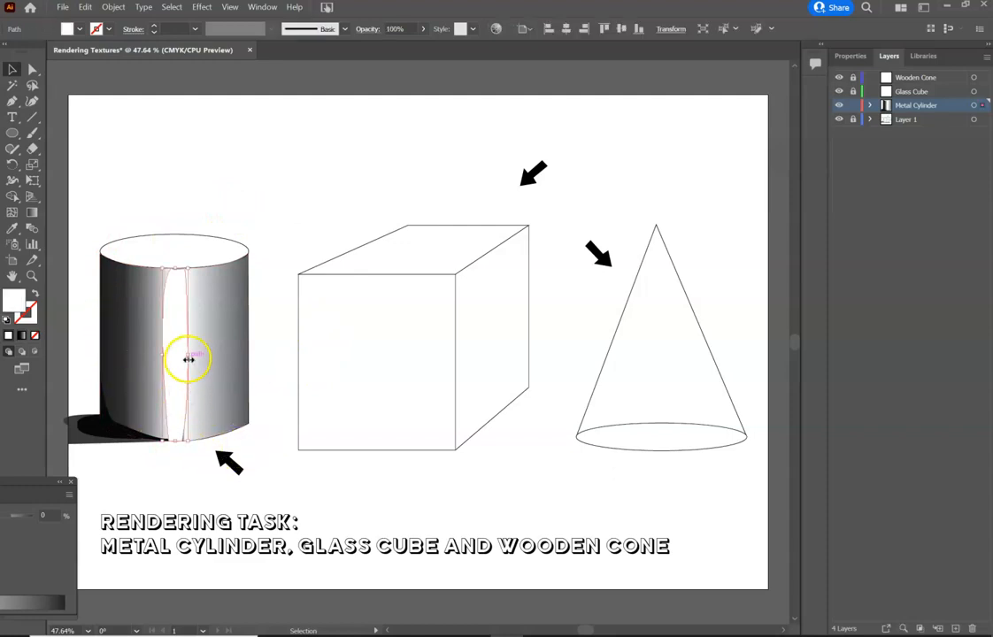
click(22, 334)
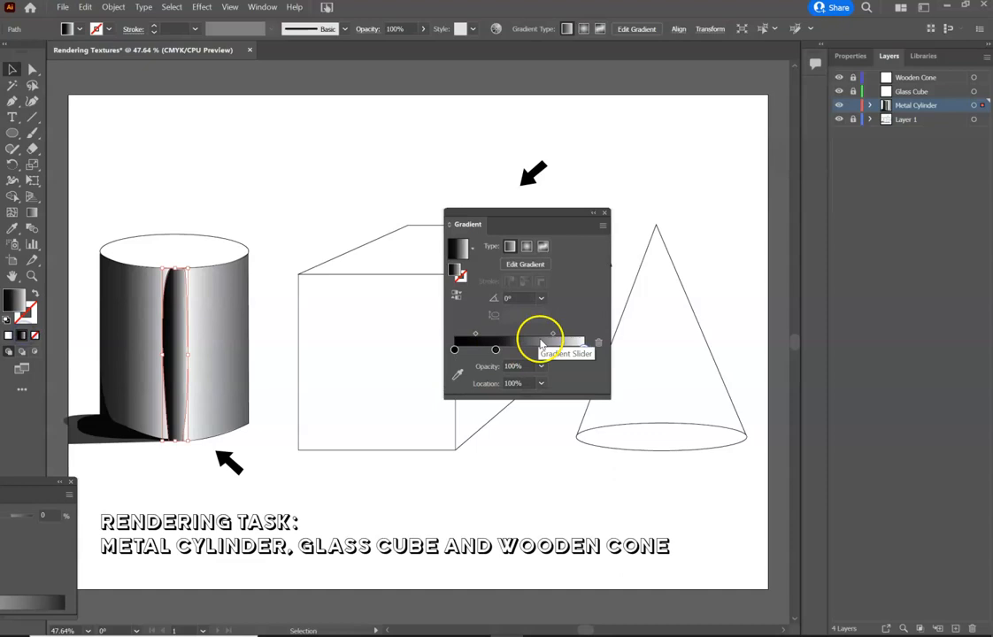
drag(495, 348, 454, 350)
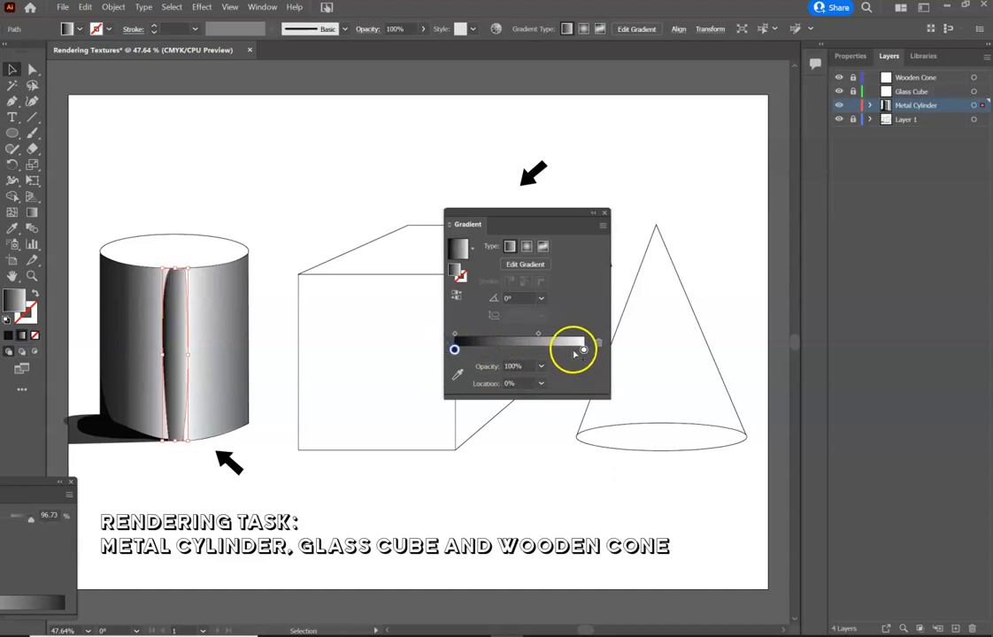
drag(584, 350, 517, 350)
click(453, 350)
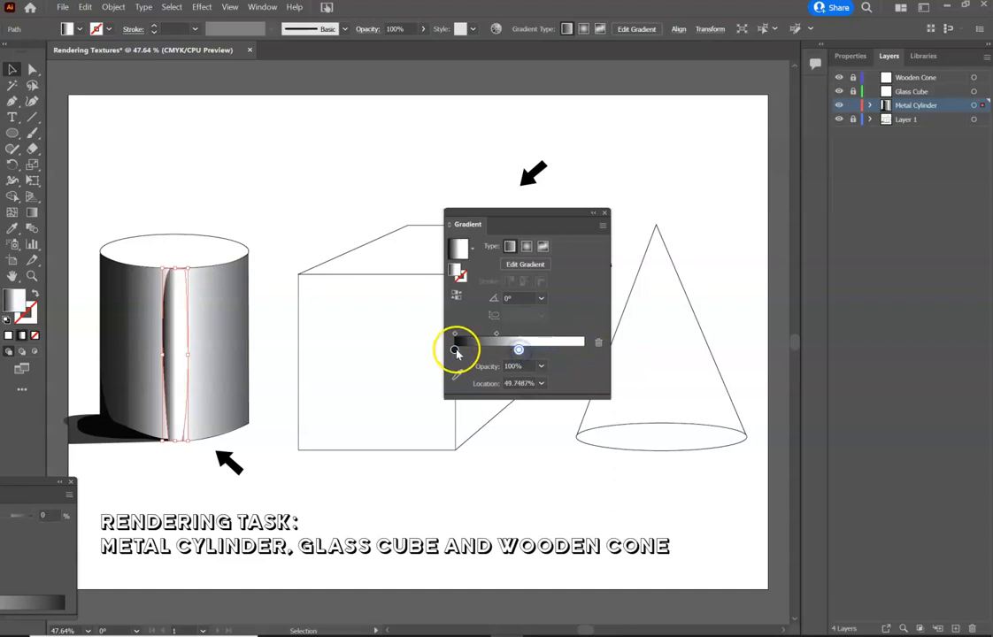
mouse_move(448, 350)
mouse_down()
mouse_move(501, 350)
mouse_move(442, 352)
mouse_up()
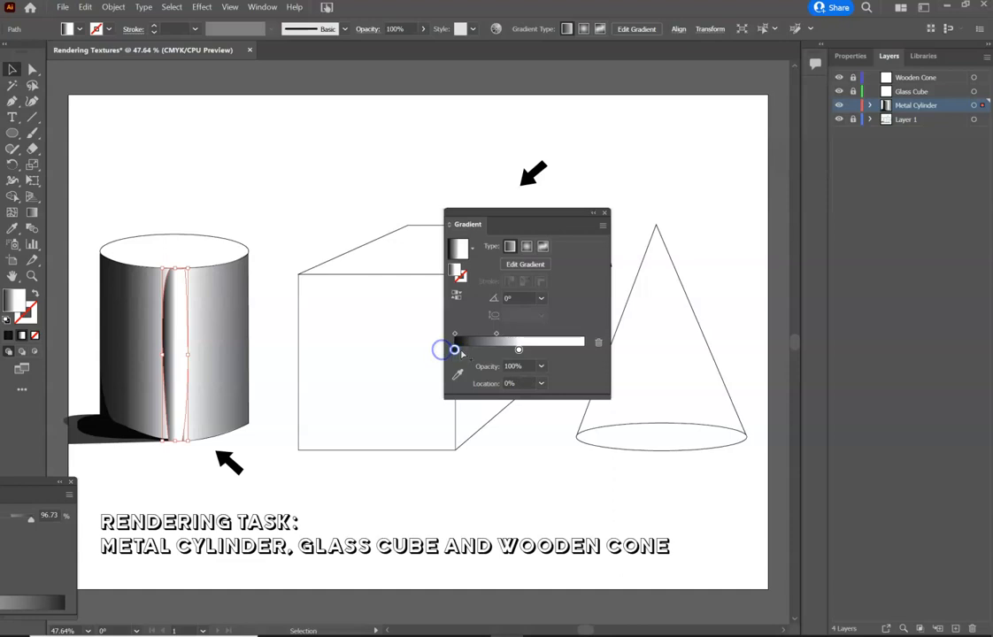
click(527, 247)
drag(518, 350, 599, 352)
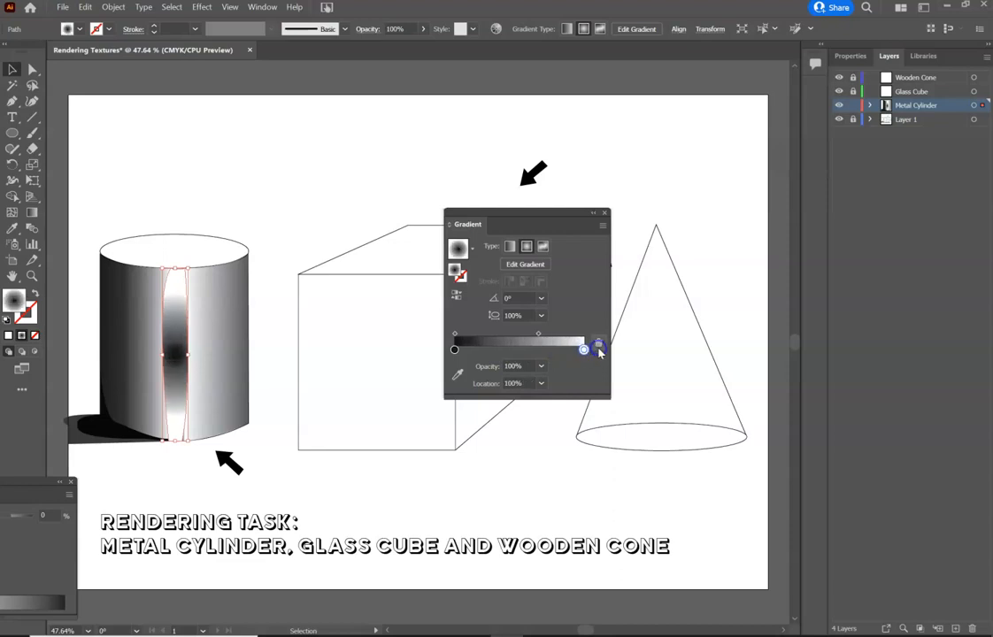
Convert the narrow band to a freeform points gradient, keeping only a grey point near its upper end and a white point below it.
click(545, 247)
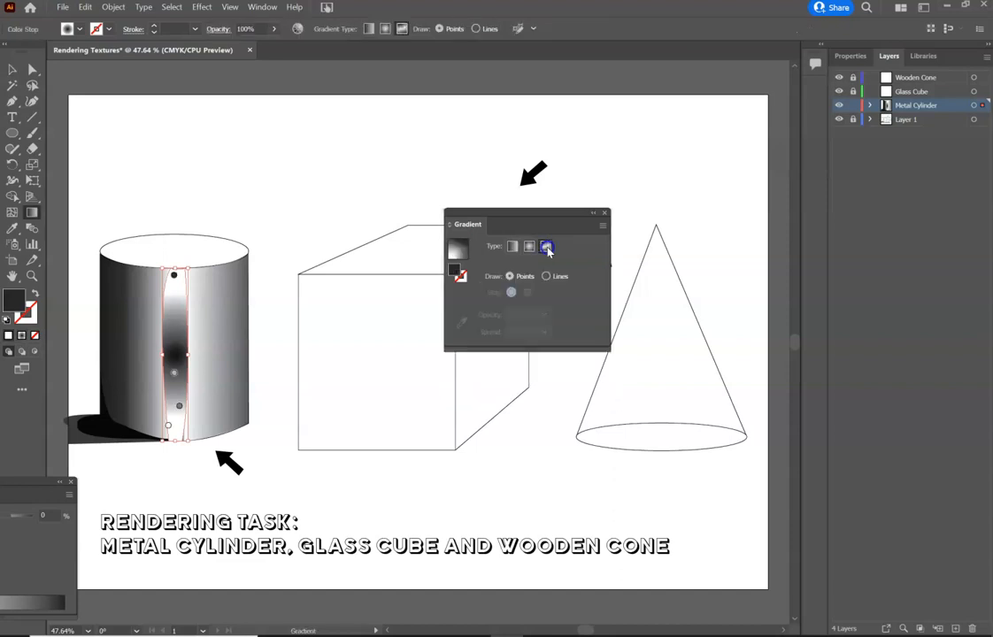
click(174, 277)
drag(176, 274, 188, 207)
drag(176, 376, 177, 284)
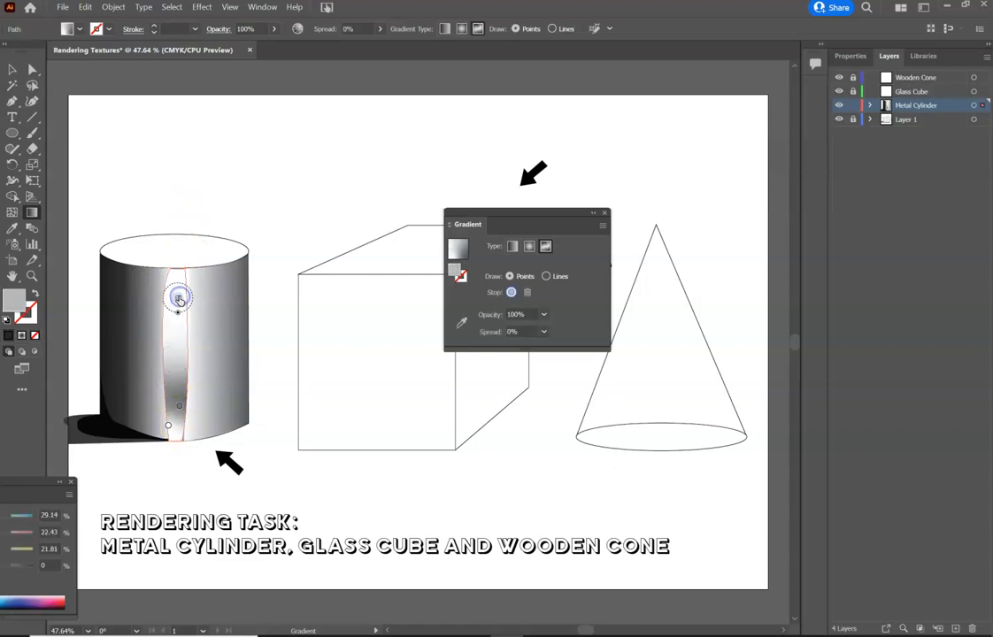
click(180, 405)
mouse_move(179, 407)
mouse_down()
mouse_move(182, 441)
mouse_move(175, 350)
mouse_move(175, 463)
mouse_move(177, 275)
mouse_up()
click(178, 277)
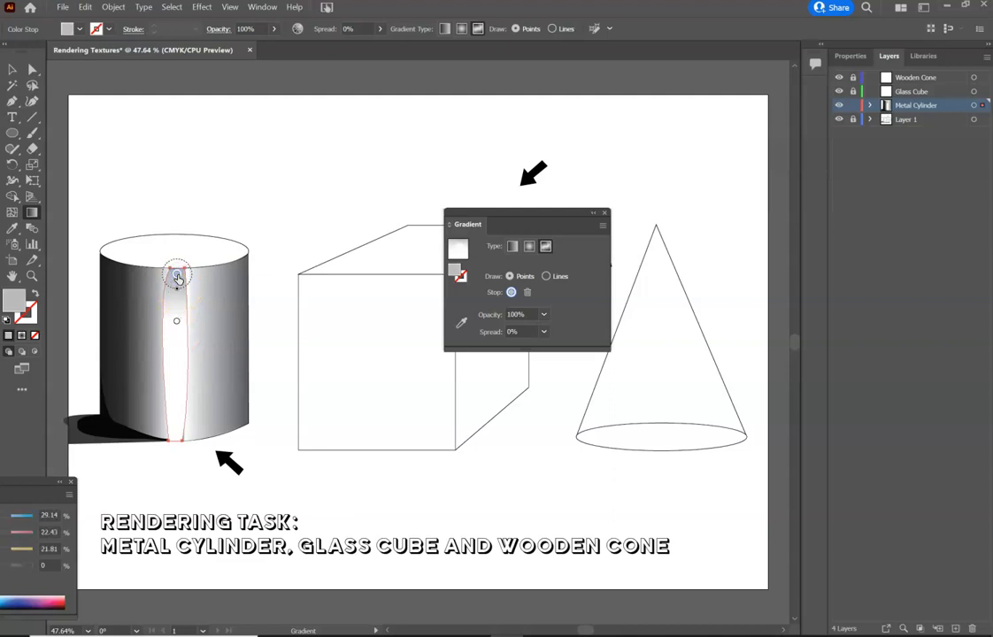
Move the band's white gradient point to mid-height, remove the grey point, and deselect the band.
drag(177, 320, 176, 361)
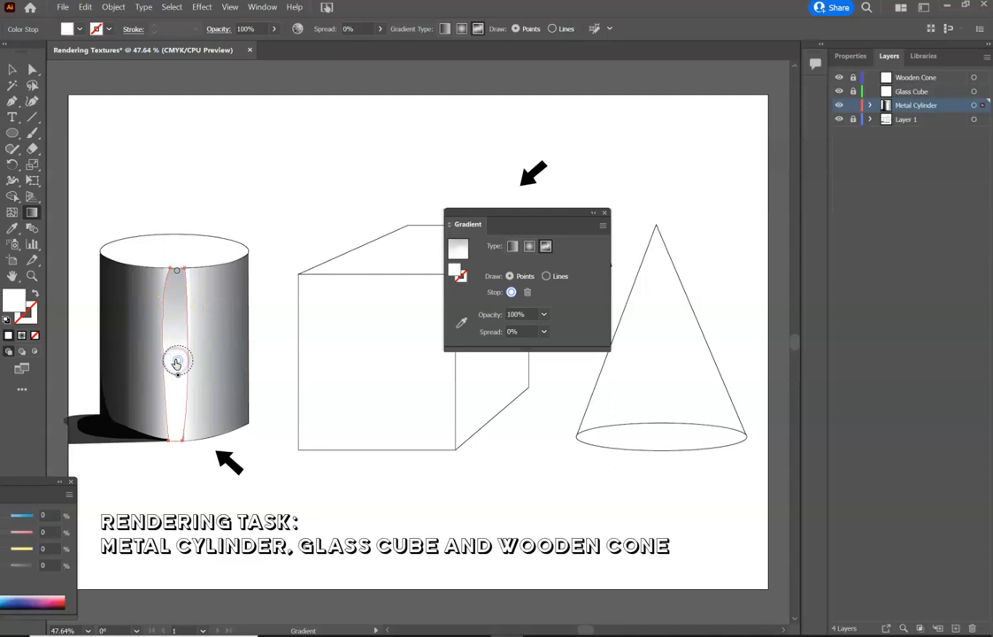
click(177, 272)
drag(177, 273, 193, 344)
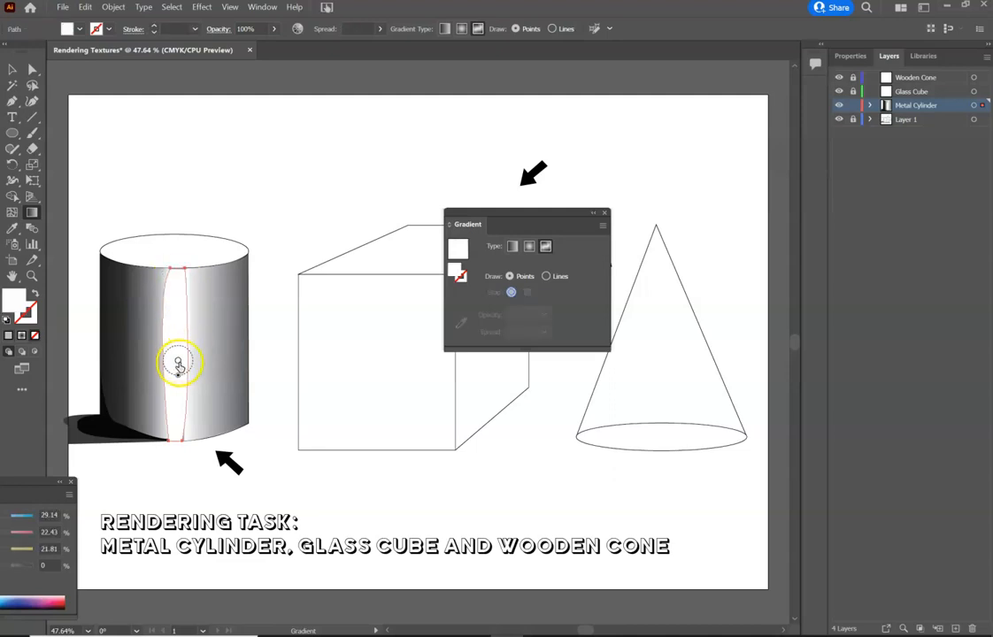
click(527, 251)
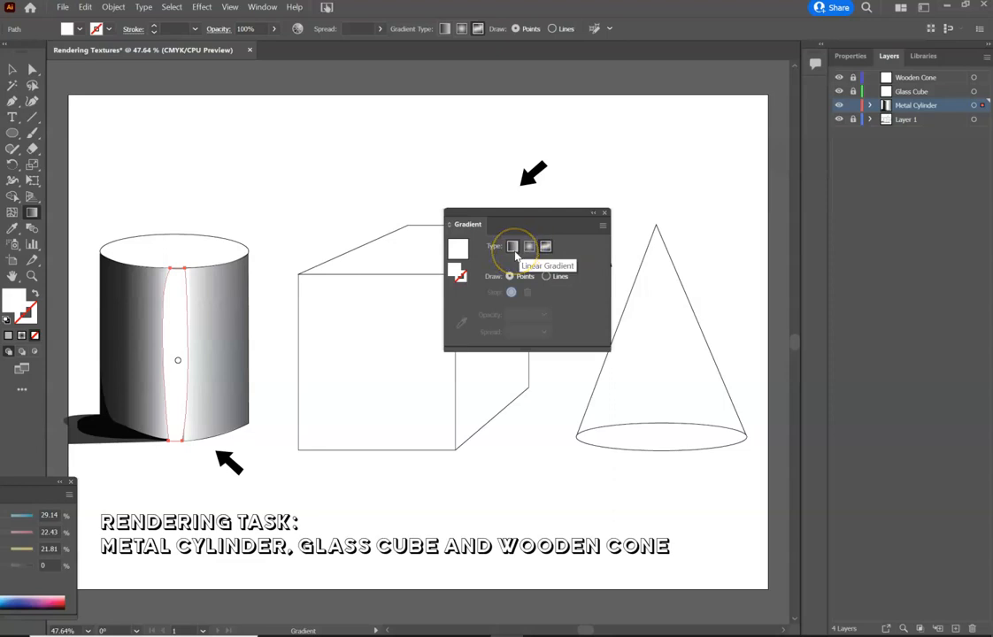
click(605, 214)
click(13, 69)
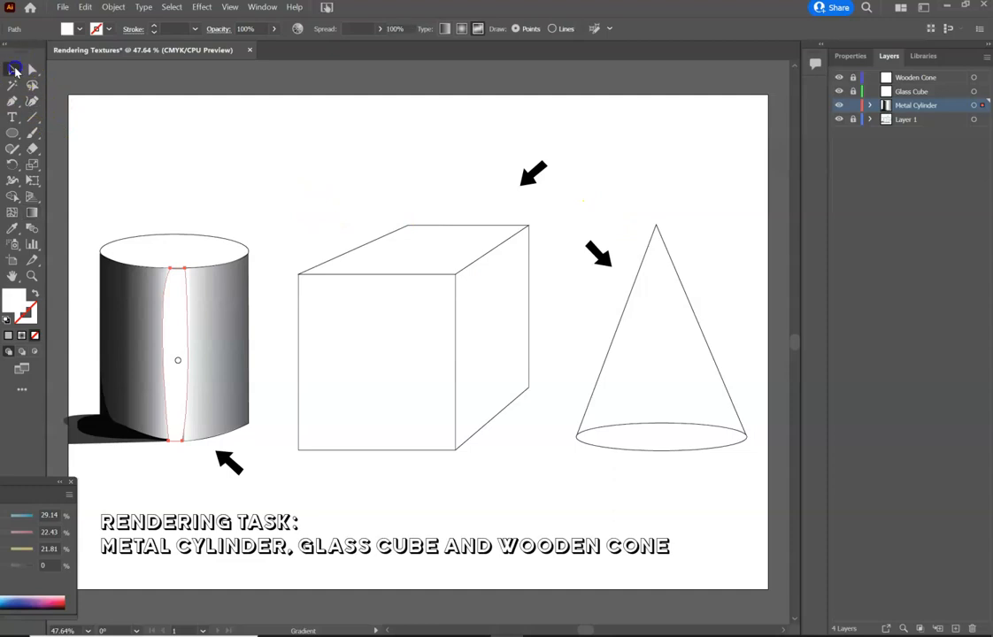
click(178, 157)
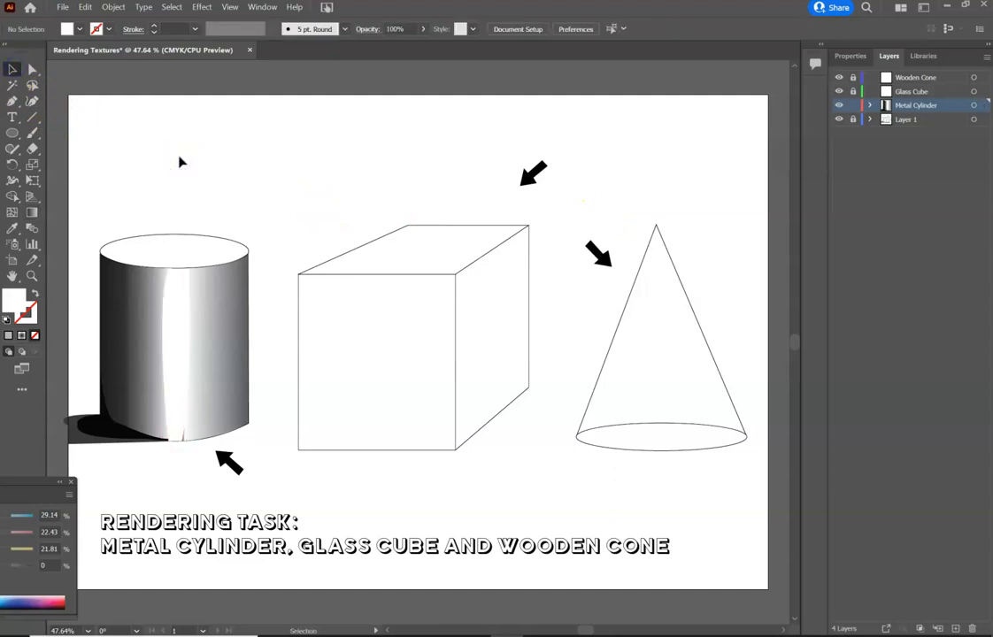
Narrow the white vertical band by moving its edge on the shadow side inward, and deselect it.
click(166, 308)
drag(166, 352, 174, 355)
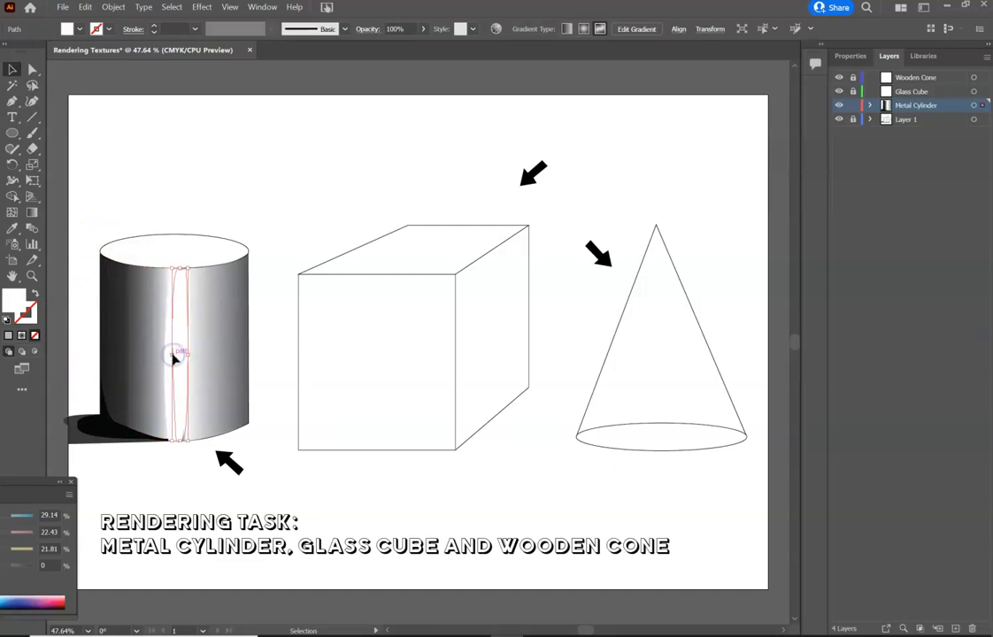
click(142, 191)
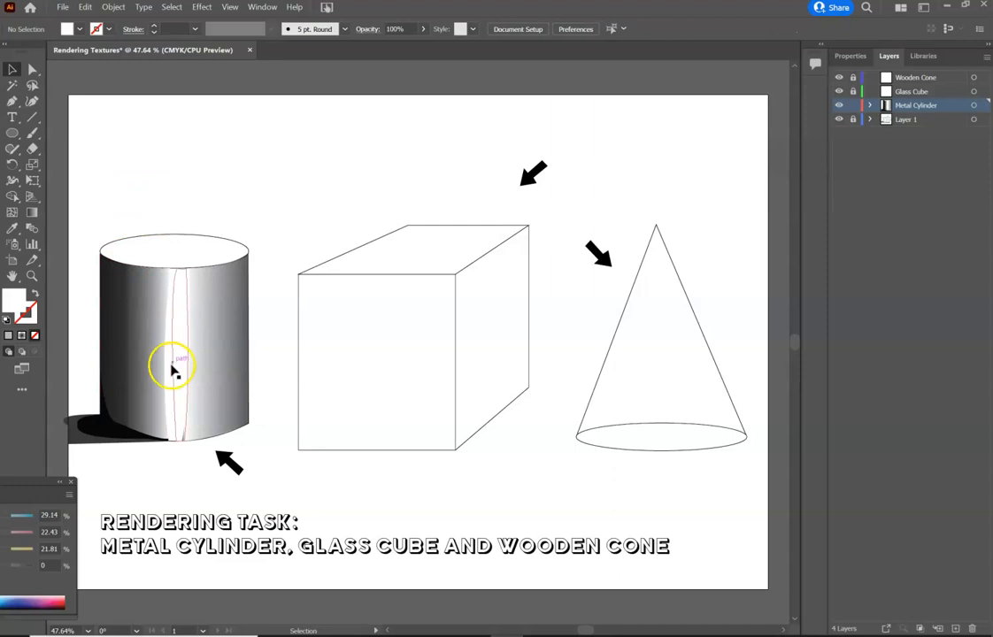
Draw a closed white crescent highlight with the Pen tool along the cylinder's lower edge, across the white band, and deselect it.
click(11, 100)
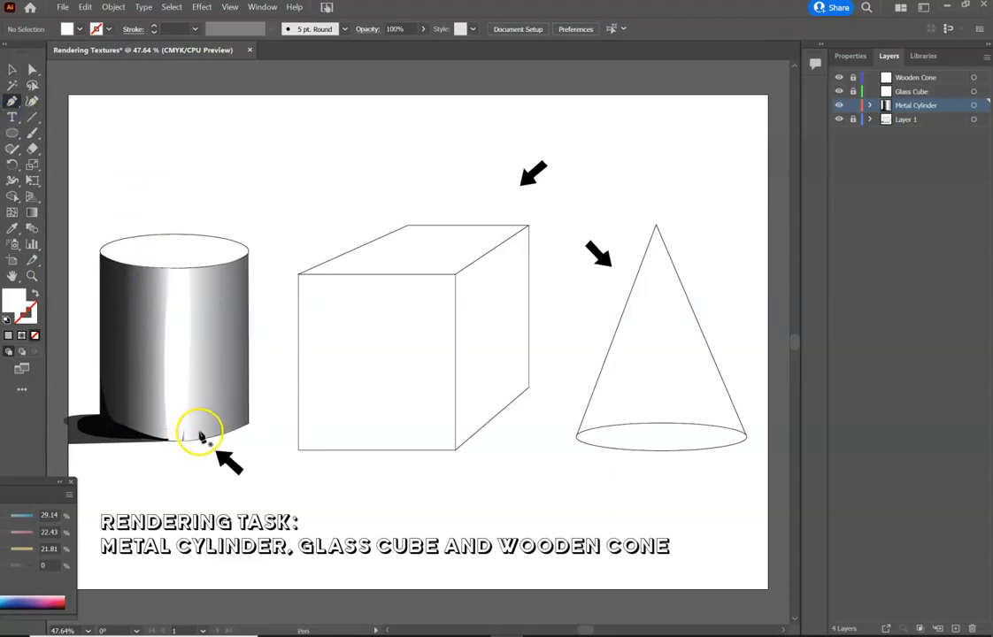
click(186, 429)
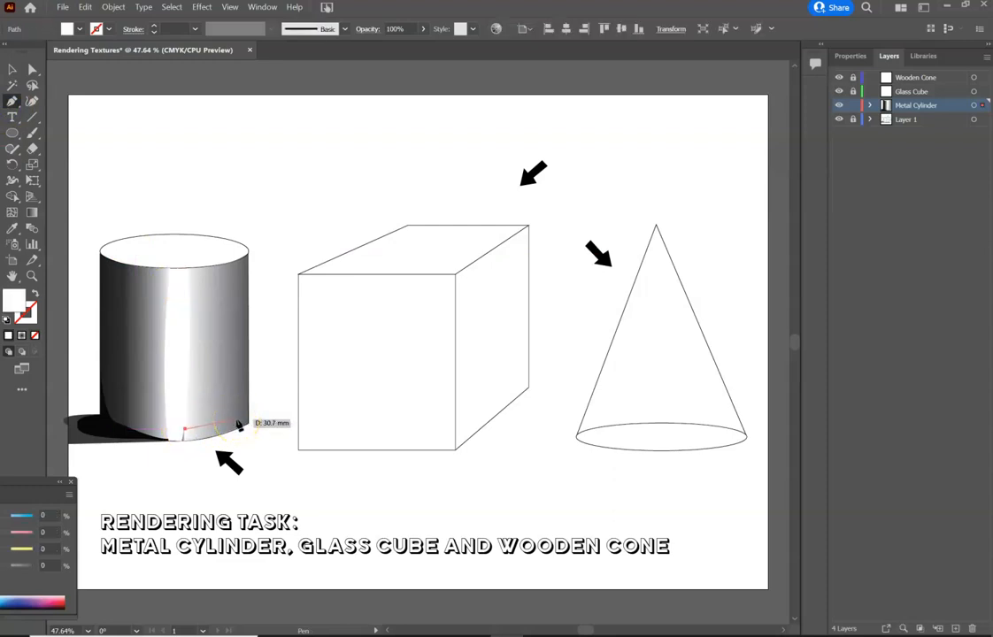
drag(235, 420, 252, 413)
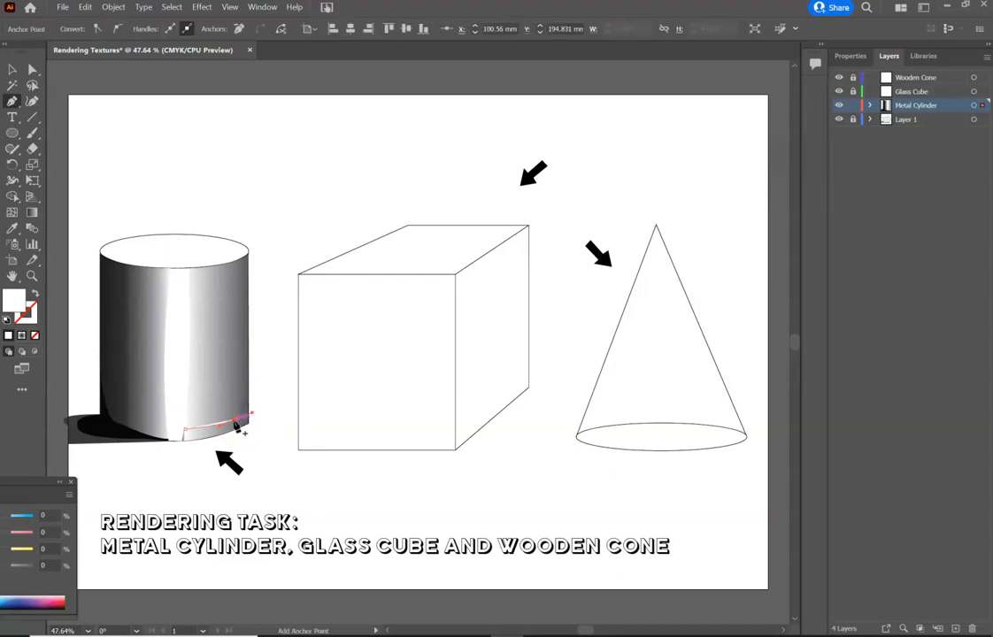
click(236, 420)
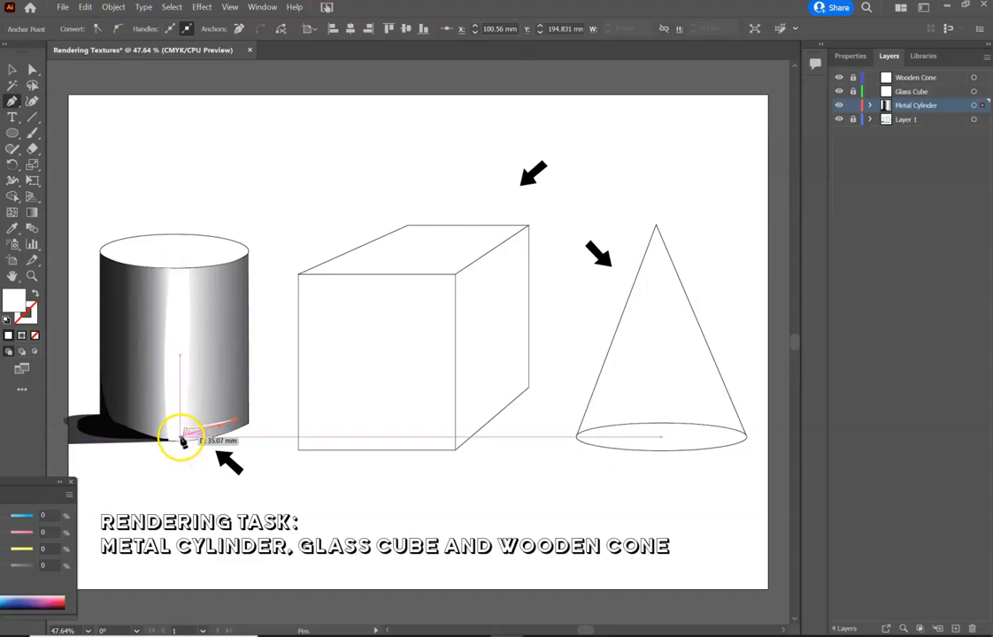
click(182, 437)
click(117, 442)
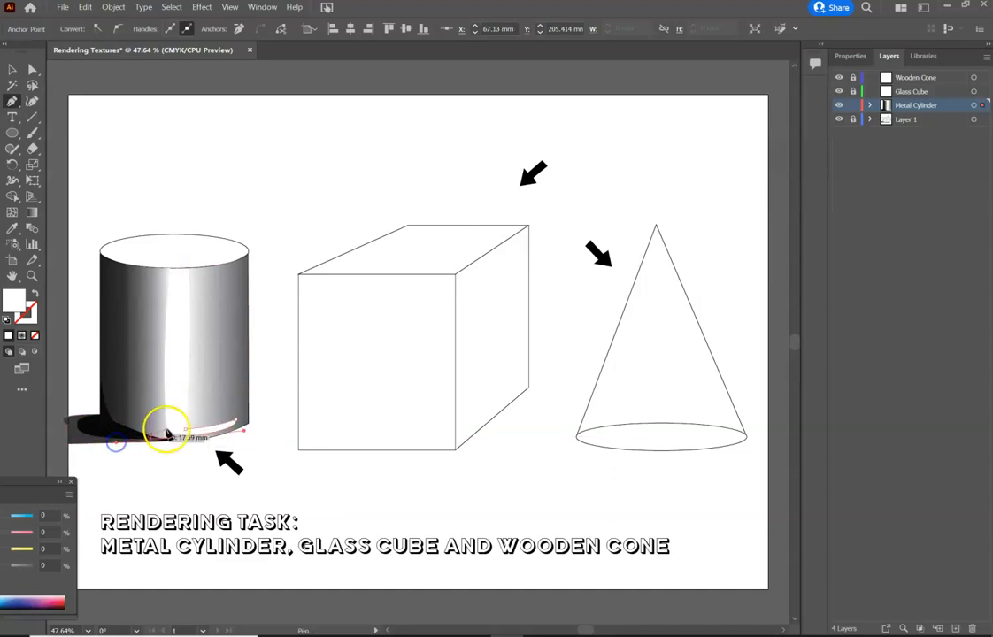
drag(176, 435, 162, 438)
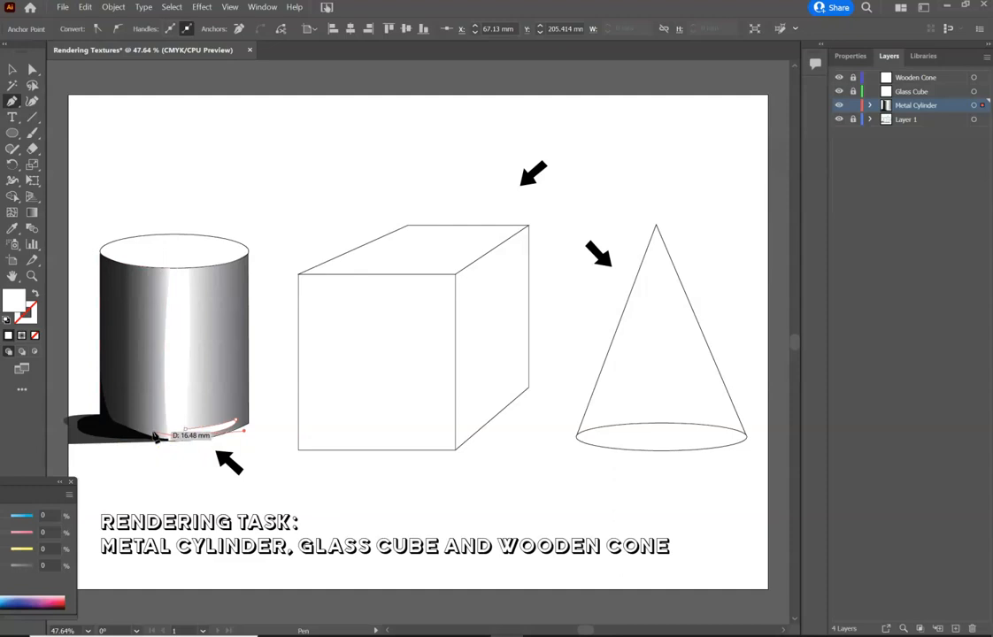
drag(145, 430, 153, 437)
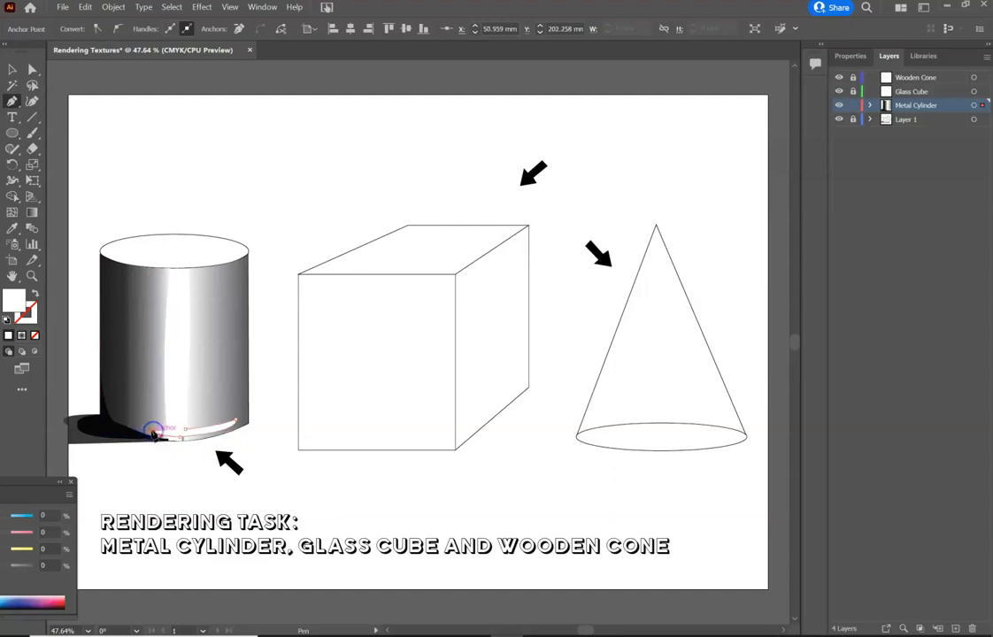
drag(159, 433, 184, 431)
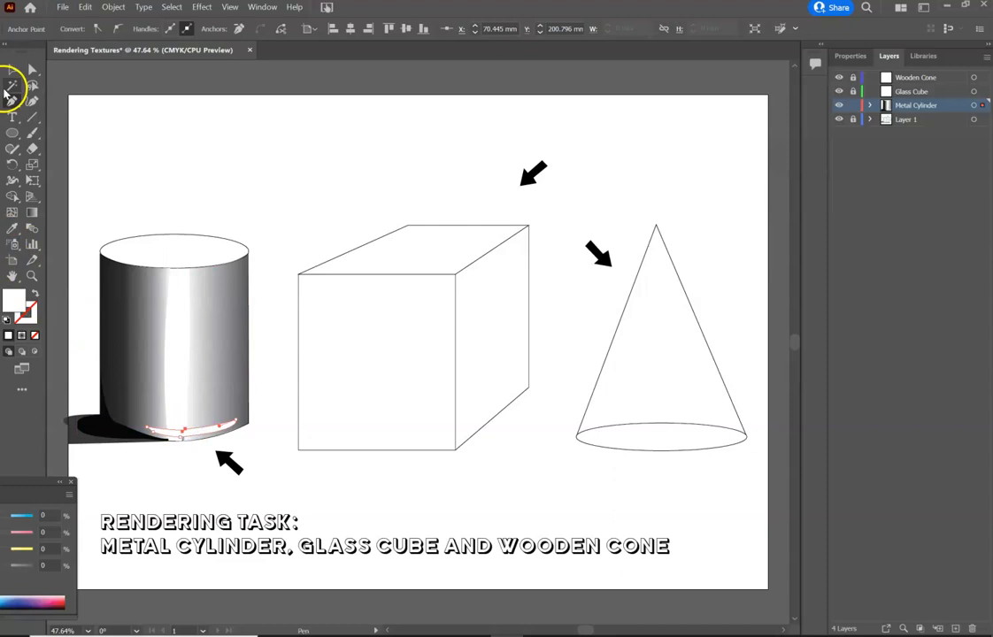
click(11, 69)
click(174, 139)
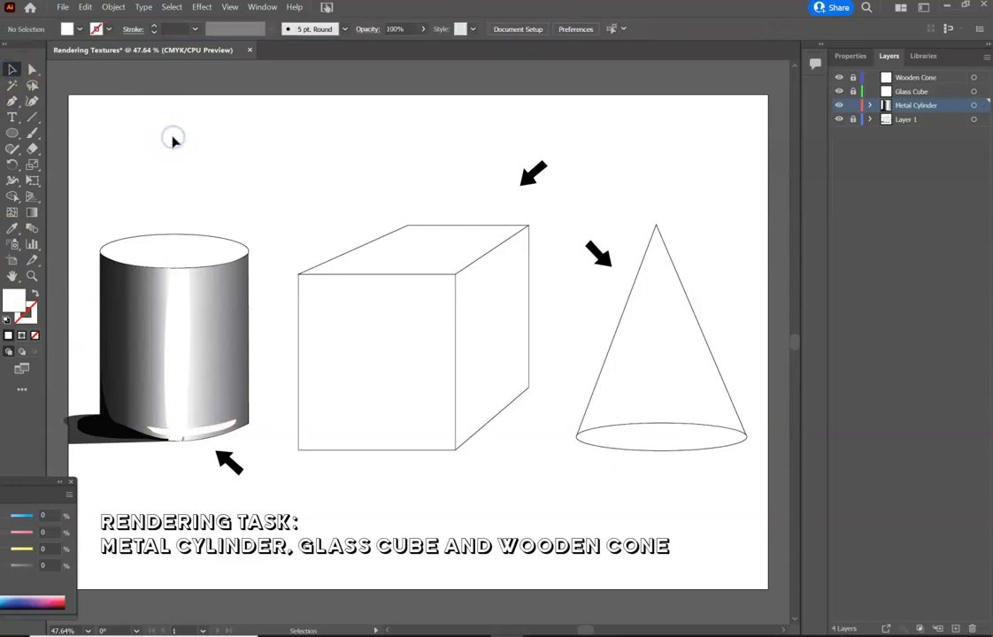
Flatten the white crescent highlight vertically and adjust its position just above the cylinder's lower edge.
click(201, 431)
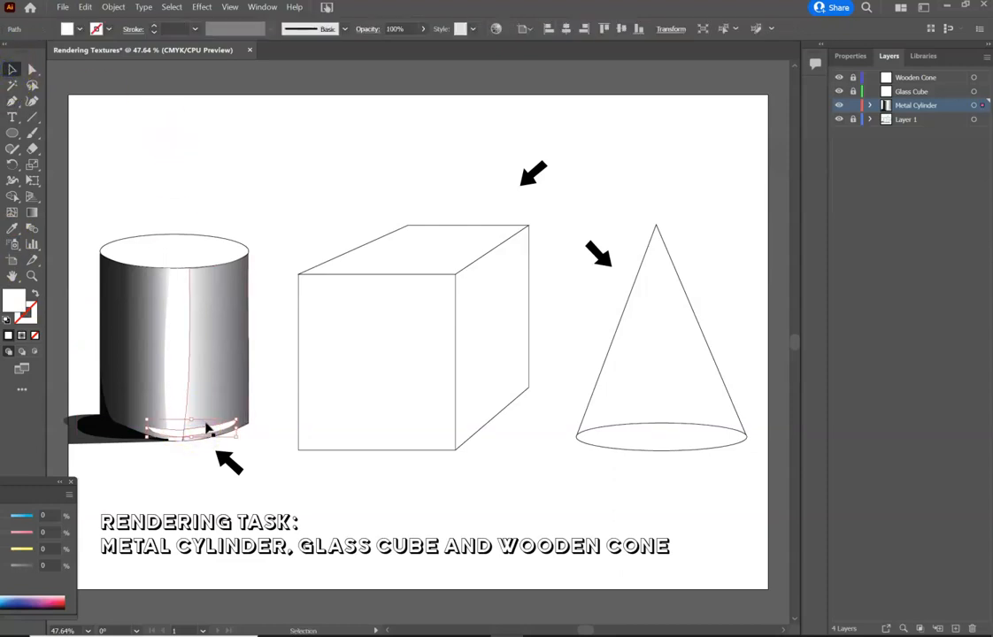
key(ctrl+plus)
key(ctrl+plus)
key(ctrl+plus)
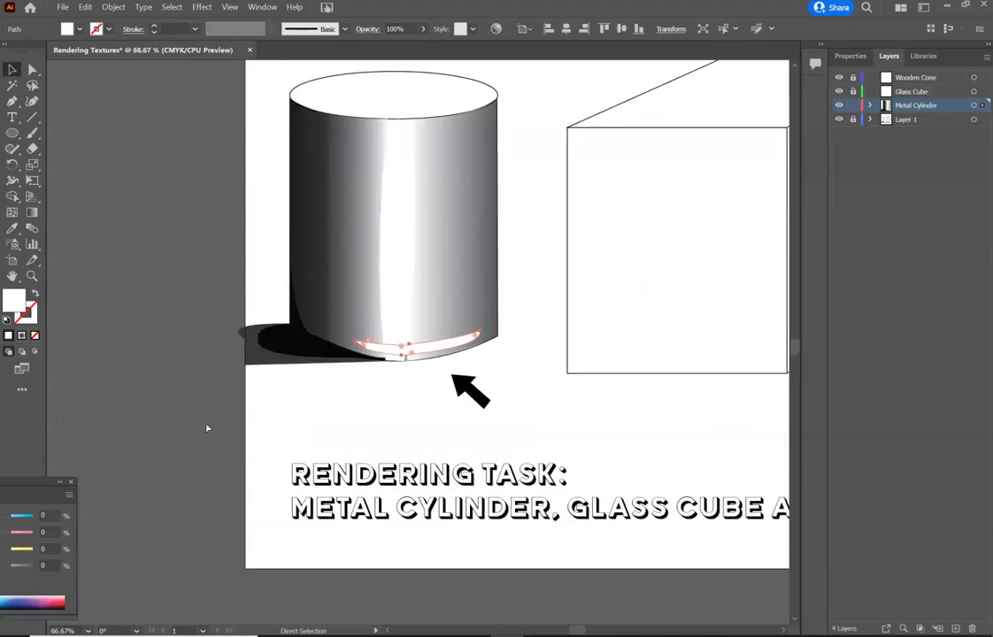
scroll(205, 428, up, 4)
click(427, 502)
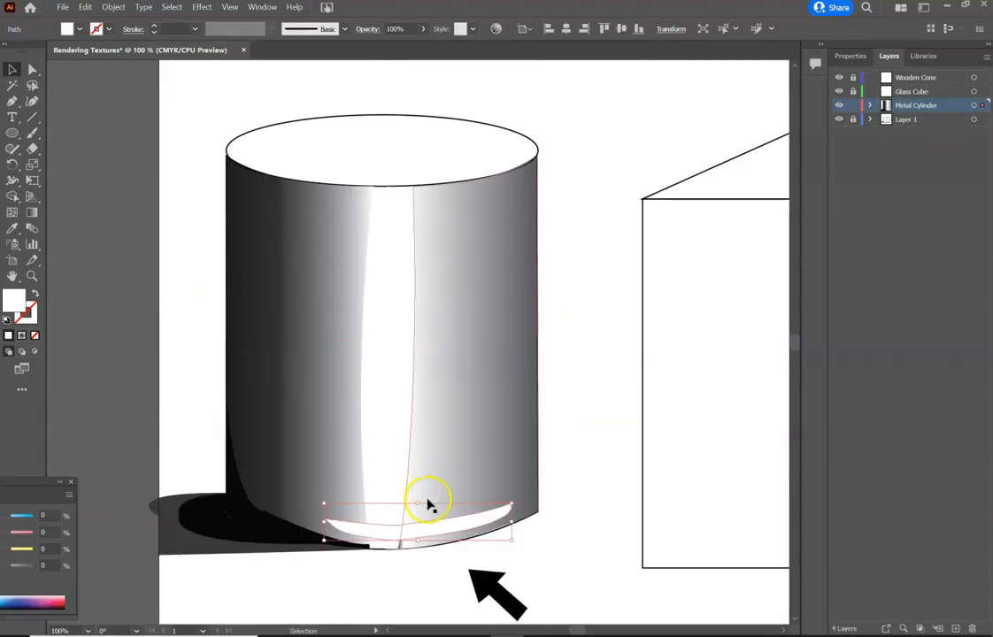
drag(419, 506, 419, 525)
click(467, 535)
key(Up)
key(Up)
key(Up)
key(Up)
key(Up)
key(Up)
key(Up)
key(Up)
key(Up)
key(Up)
key(Up)
key(Up)
key(Up)
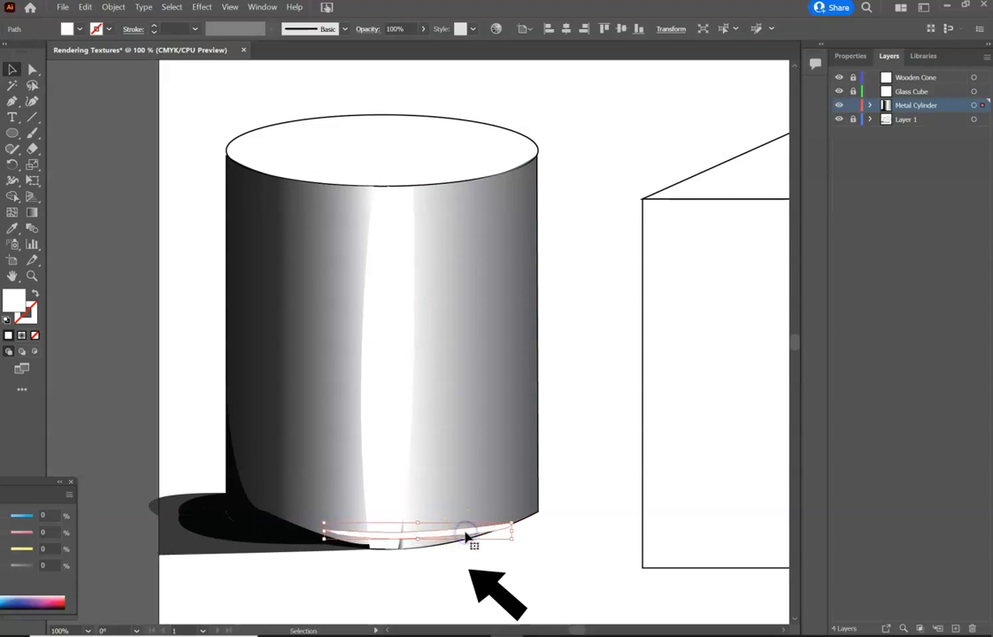
click(513, 525)
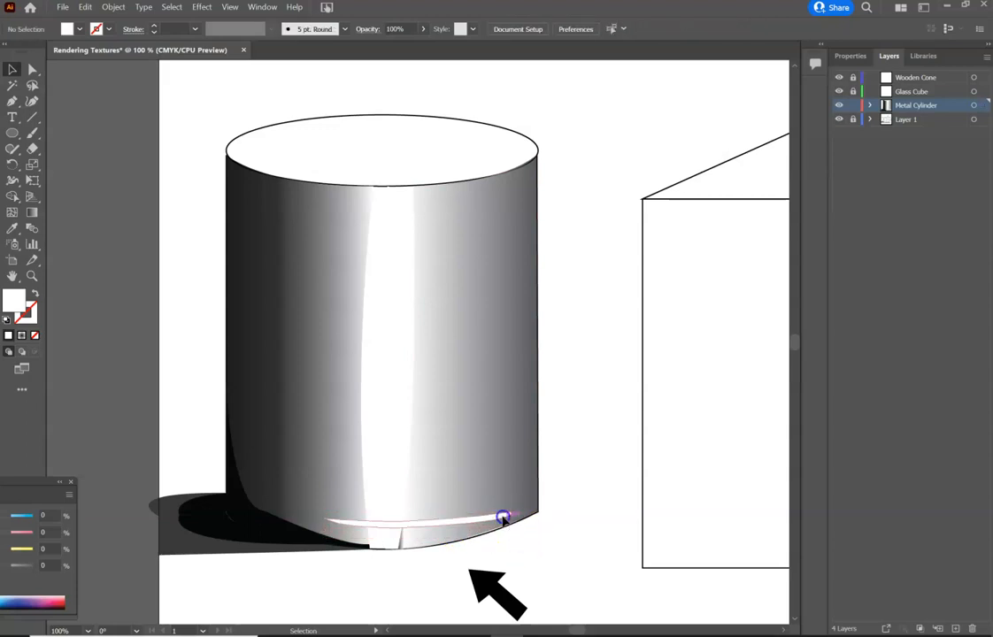
click(502, 518)
drag(515, 531, 475, 527)
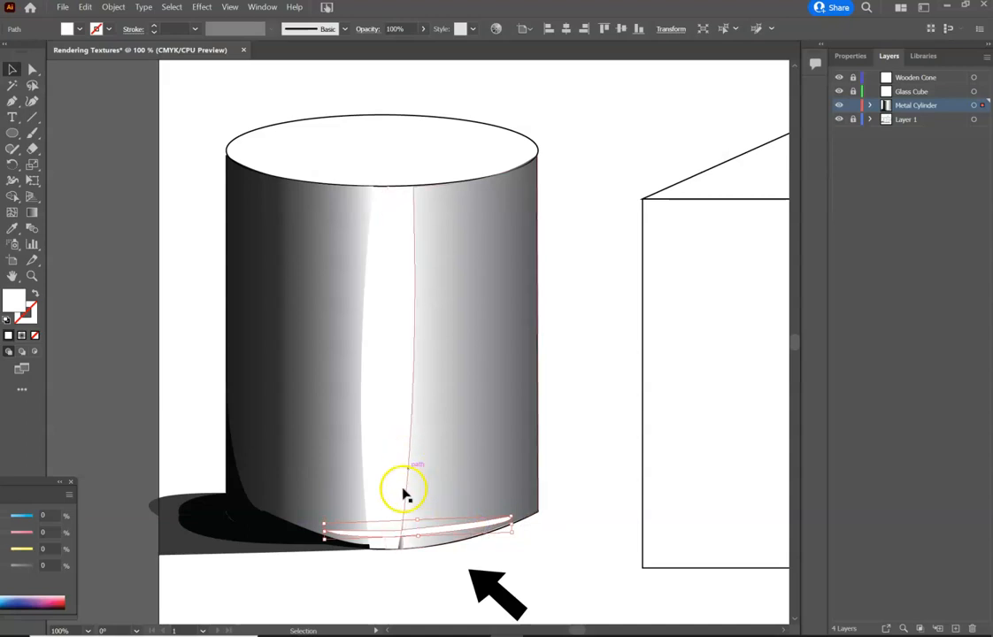
Try to widen the lit-side gradient shape over the white vertical band.
click(413, 544)
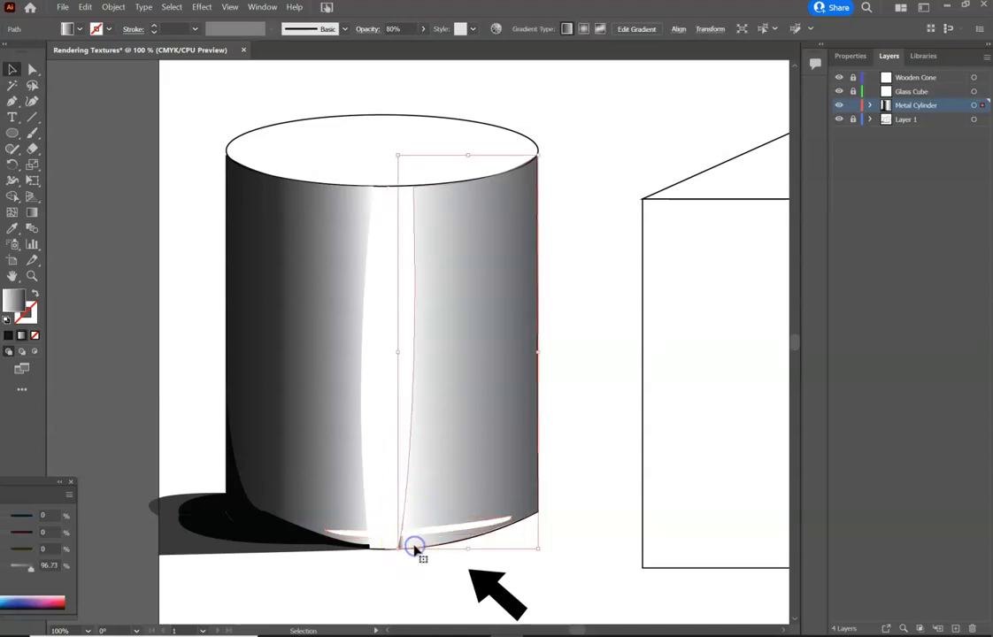
drag(399, 354, 380, 356)
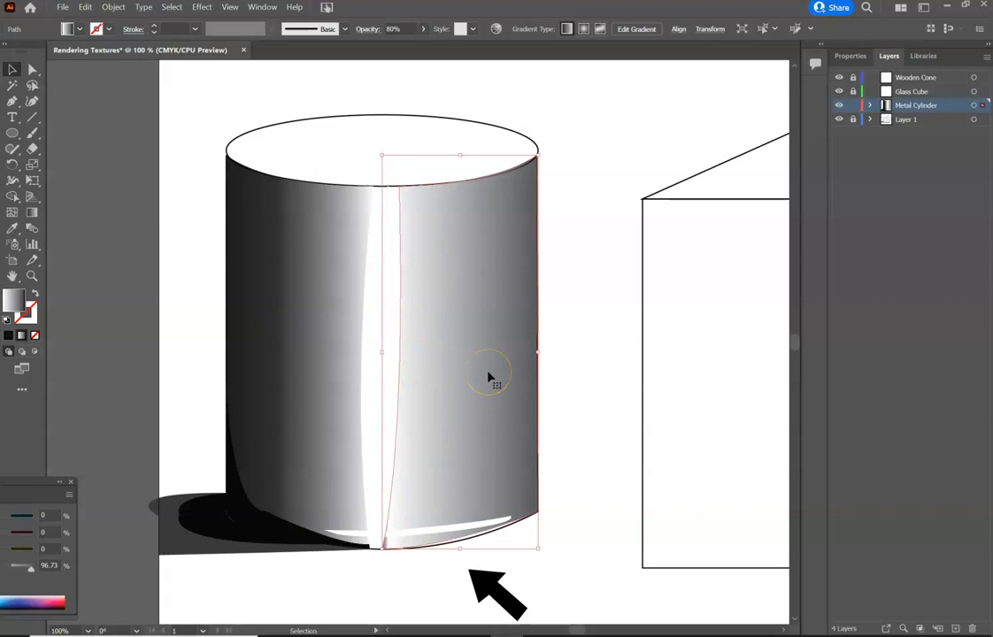
key(ctrl+z)
key(ctrl+z)
key(ctrl+z)
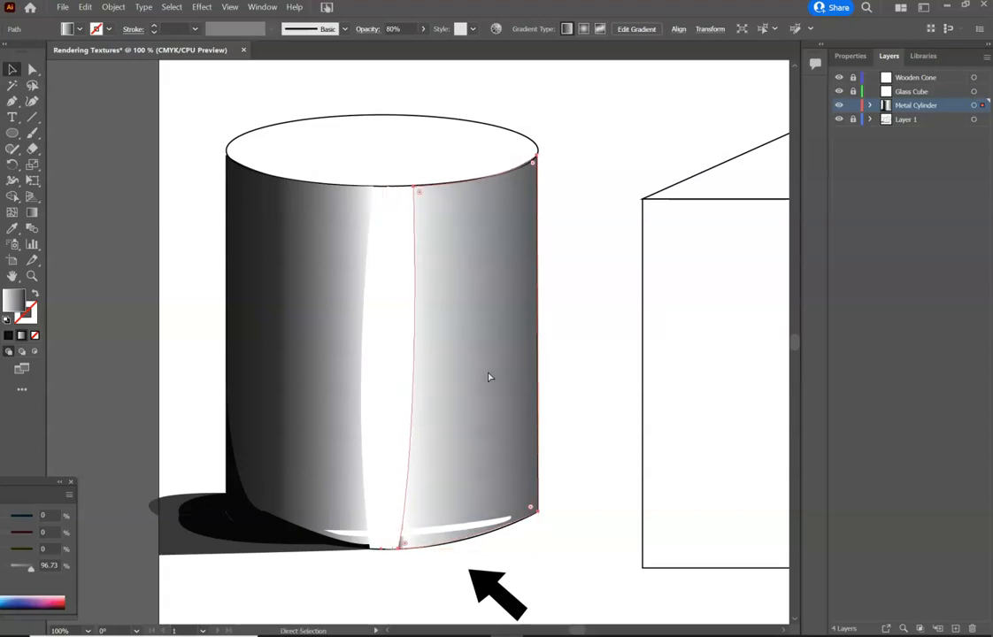
Shift the white crescent up slightly, and place a copy about half as wide just below it.
key(v)
click(435, 524)
drag(436, 524, 439, 527)
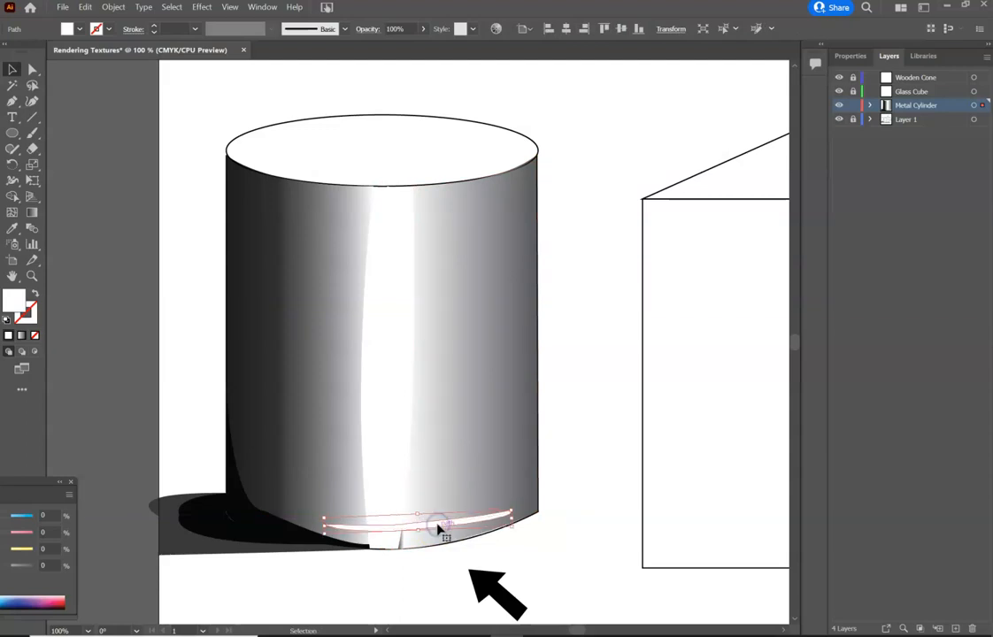
key(ctrl+c)
key(ctrl+v)
drag(450, 347, 432, 535)
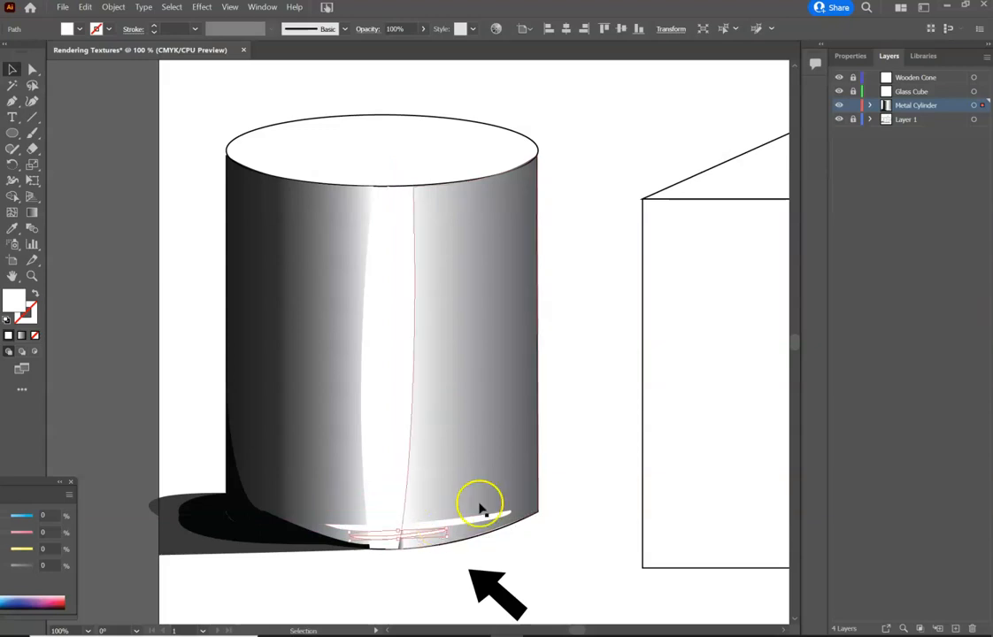
Delete the original, wider white crescent.
click(529, 492)
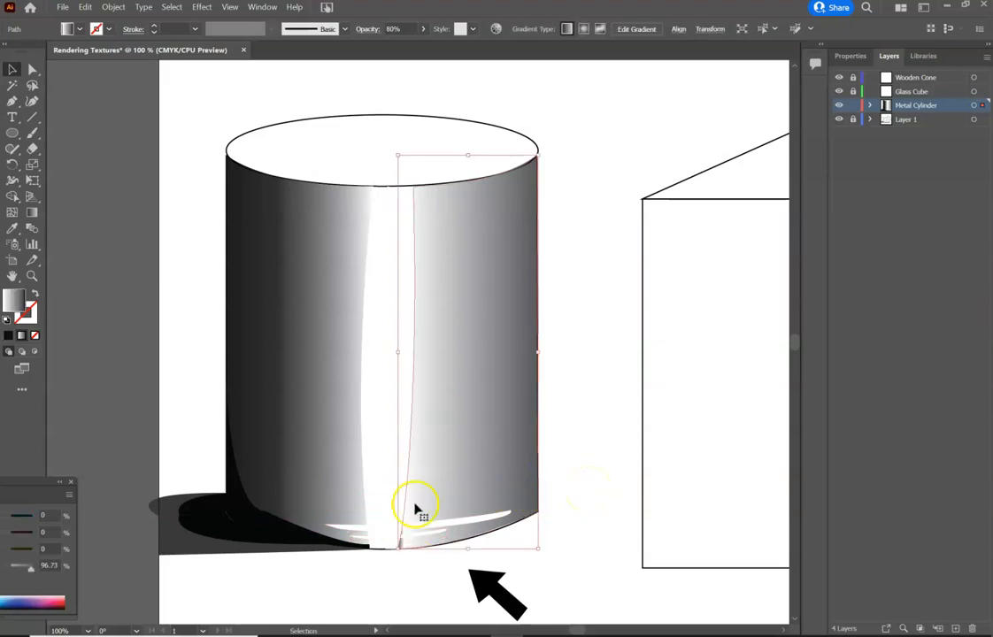
click(430, 525)
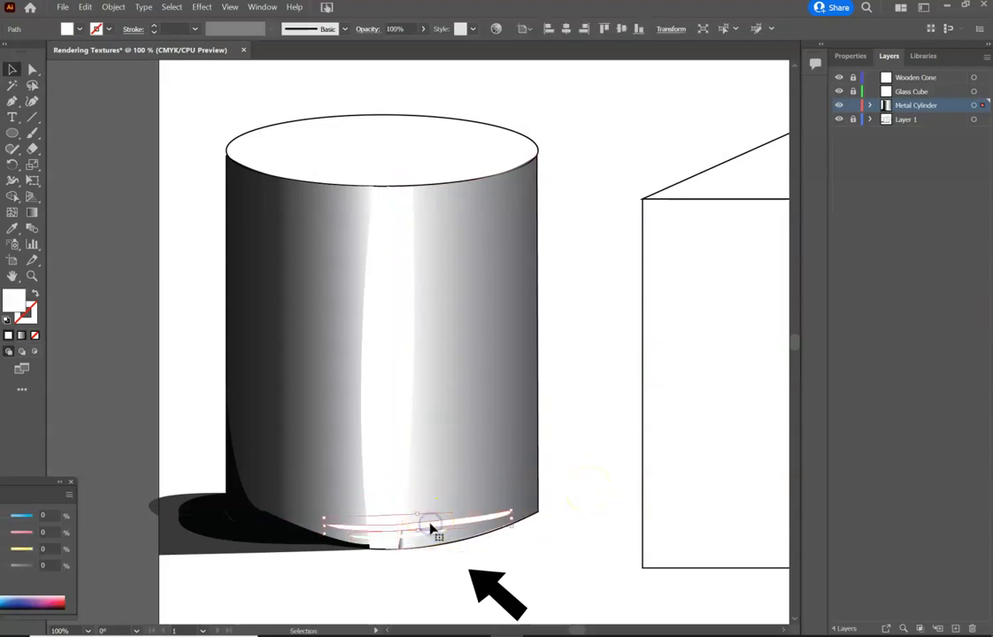
click(483, 516)
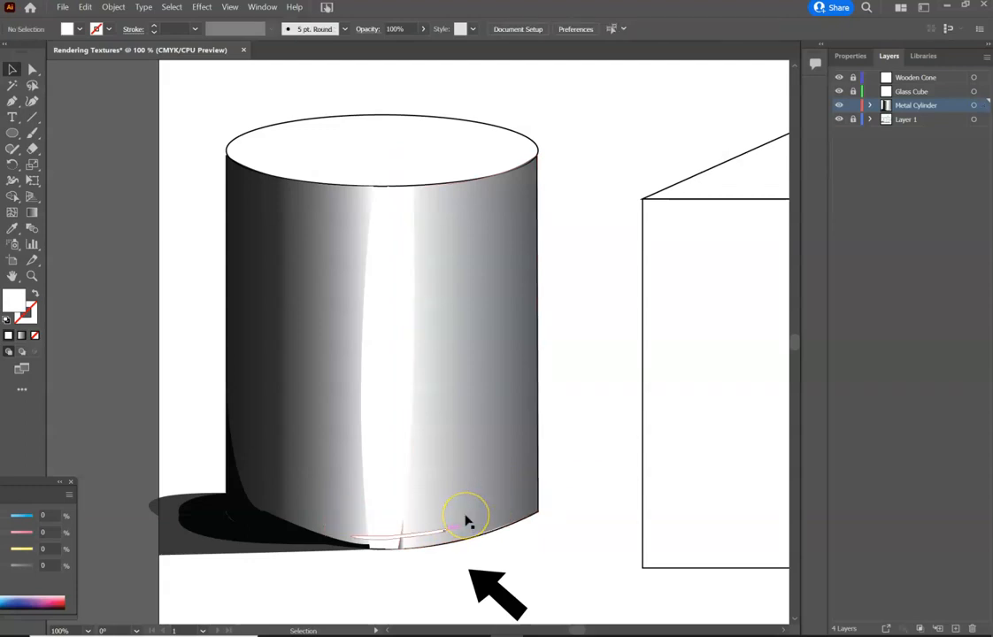
Fit the remaining small crescent against the cylinder's curved lower edge, shifted toward the lit side, and deselect it.
click(467, 522)
shift+click(394, 537)
drag(400, 529, 428, 550)
key(shift+Up)
key(Down)
key(Down)
key(Down)
key(Down)
key(Down)
key(Down)
key(Down)
key(Down)
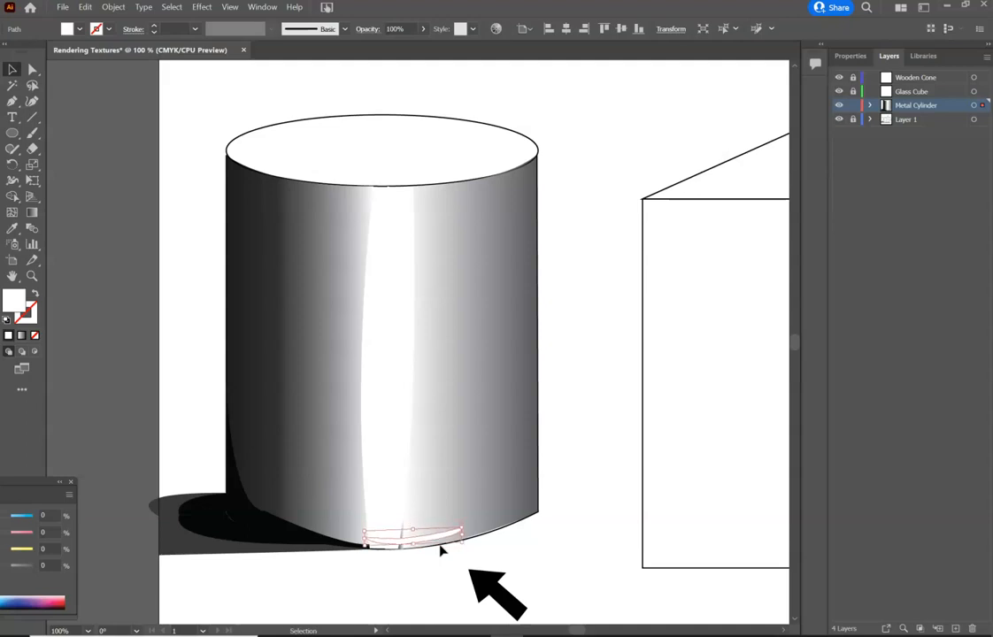
click(450, 561)
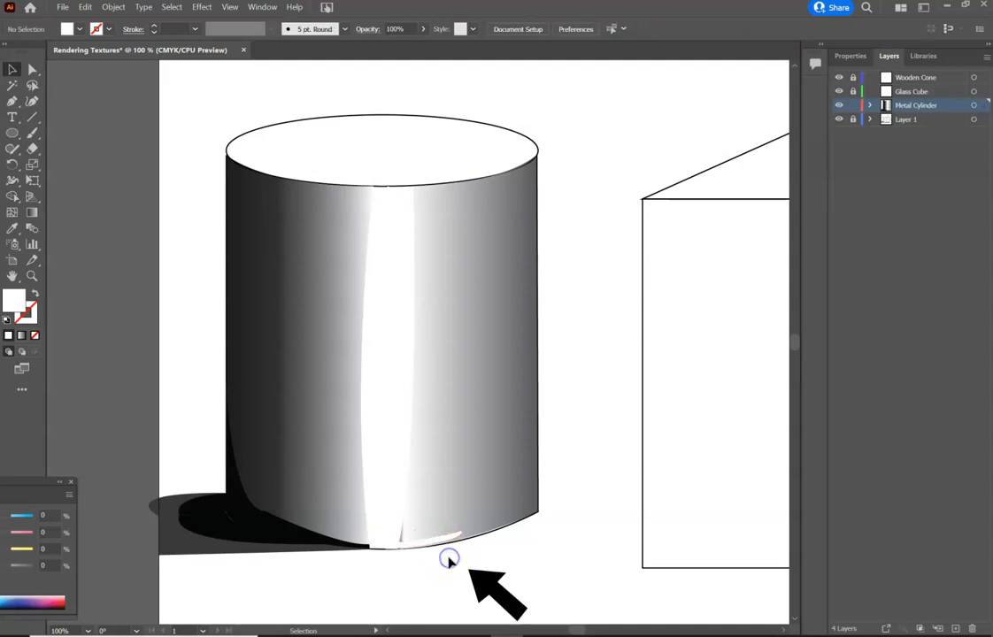
Draw a thin tapered white curve with the Pen tool from the white band across the lower lit side, above the small crescent.
click(12, 101)
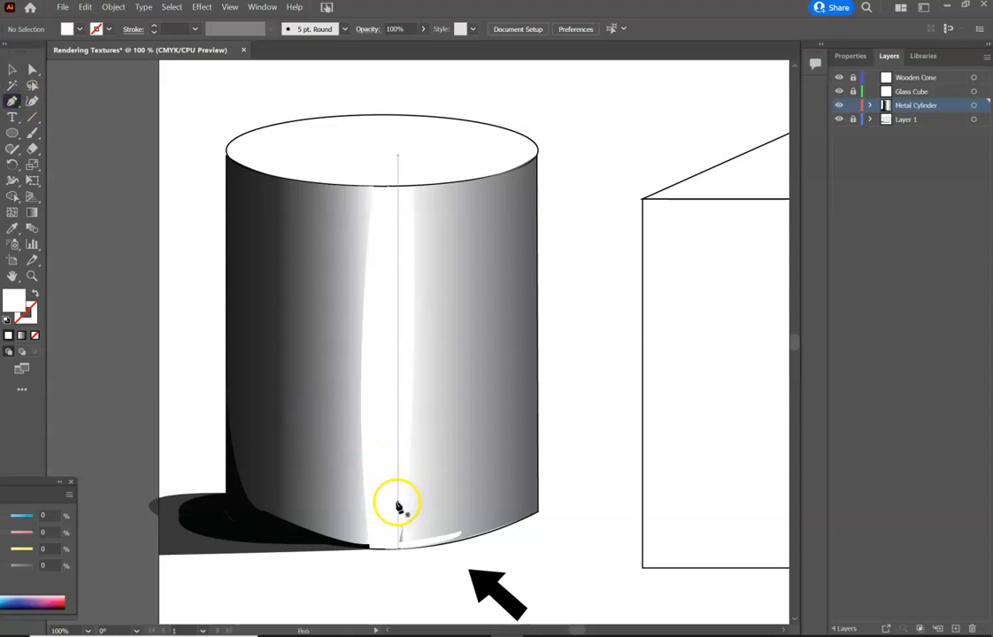
click(397, 501)
drag(485, 491, 391, 511)
click(485, 490)
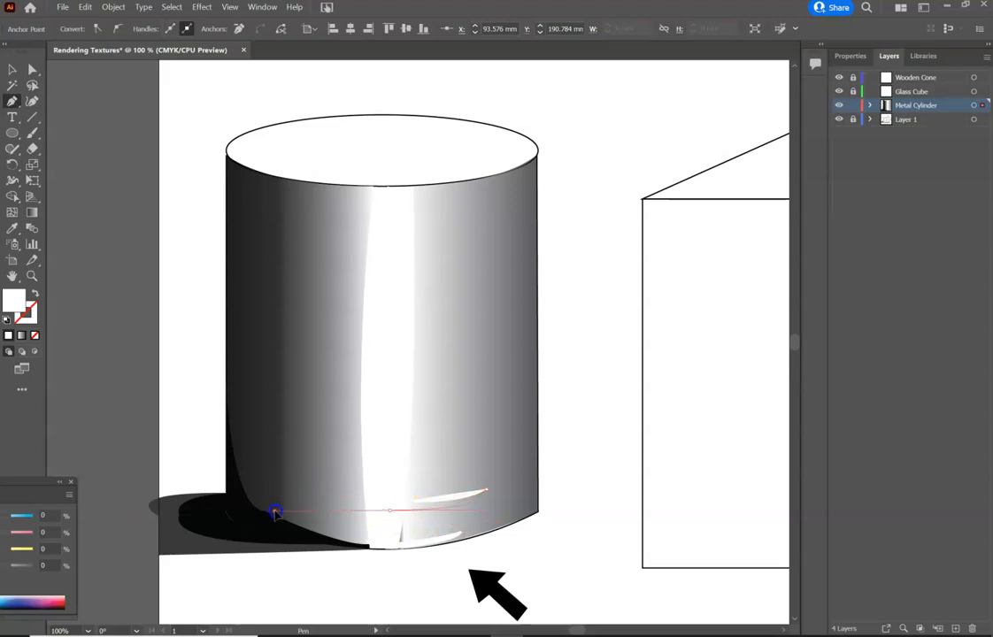
drag(362, 513, 400, 509)
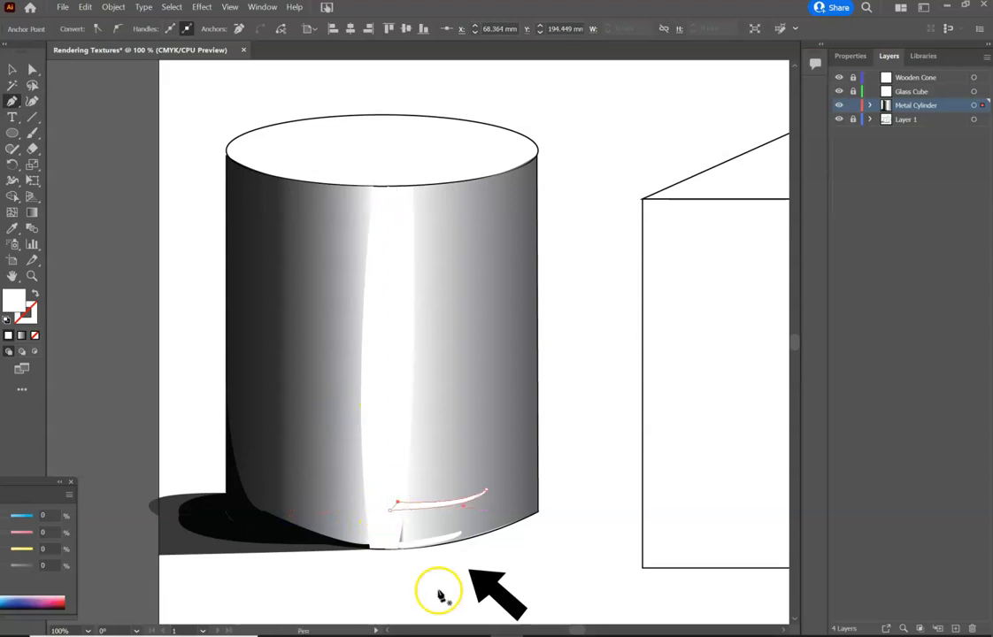
Cover the dark gap at the white band's foot with a small white shape, and draw a thin diagonal glint into the lit side at mid-height.
drag(406, 514, 346, 520)
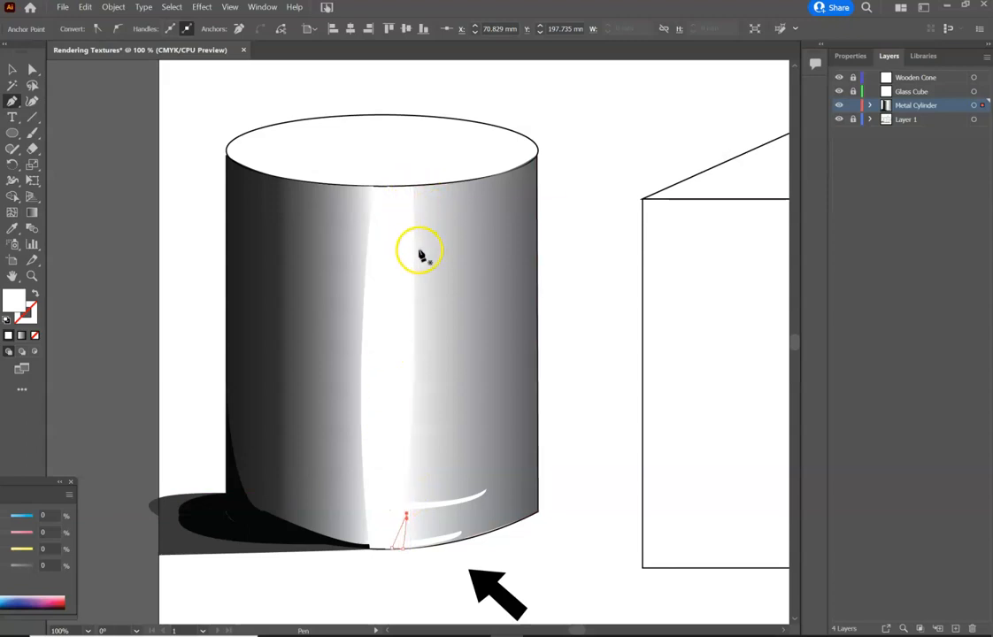
drag(407, 302, 455, 355)
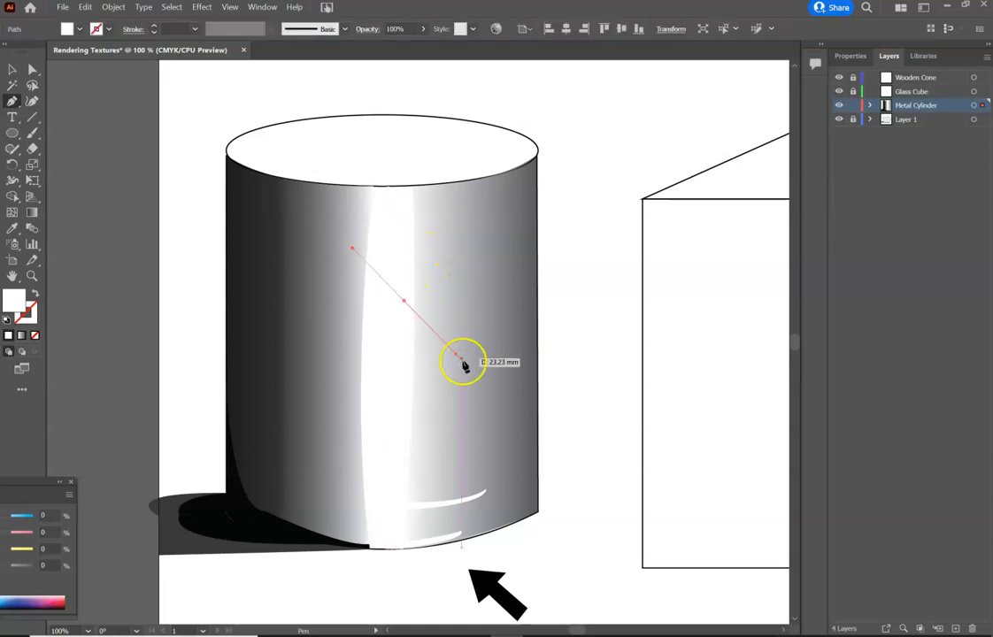
click(463, 361)
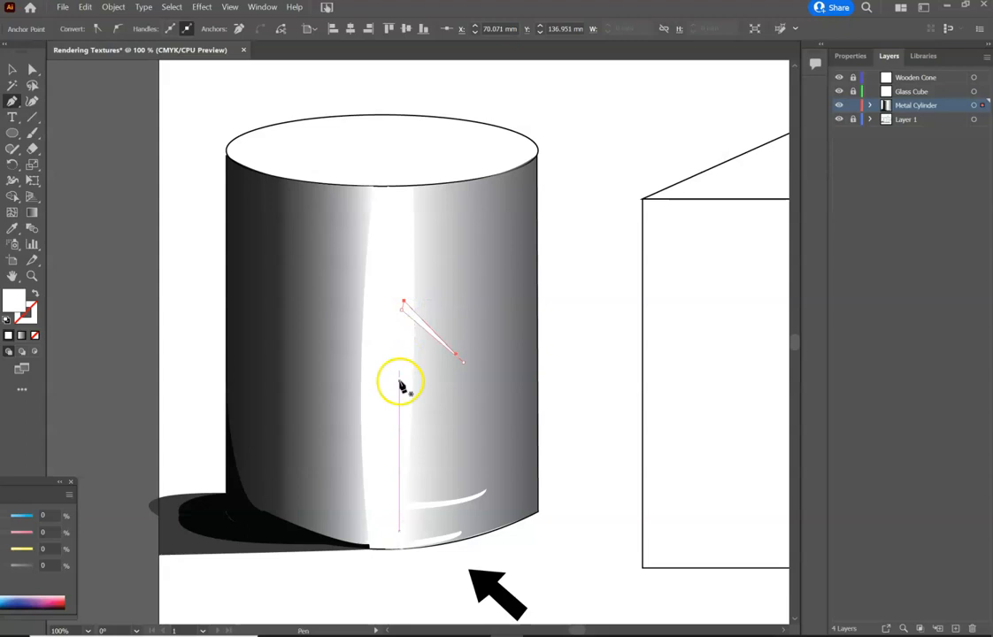
Draw a closed white rim highlight with the Pen tool just below the top ellipse, from the white band to the lit-side edge.
click(412, 192)
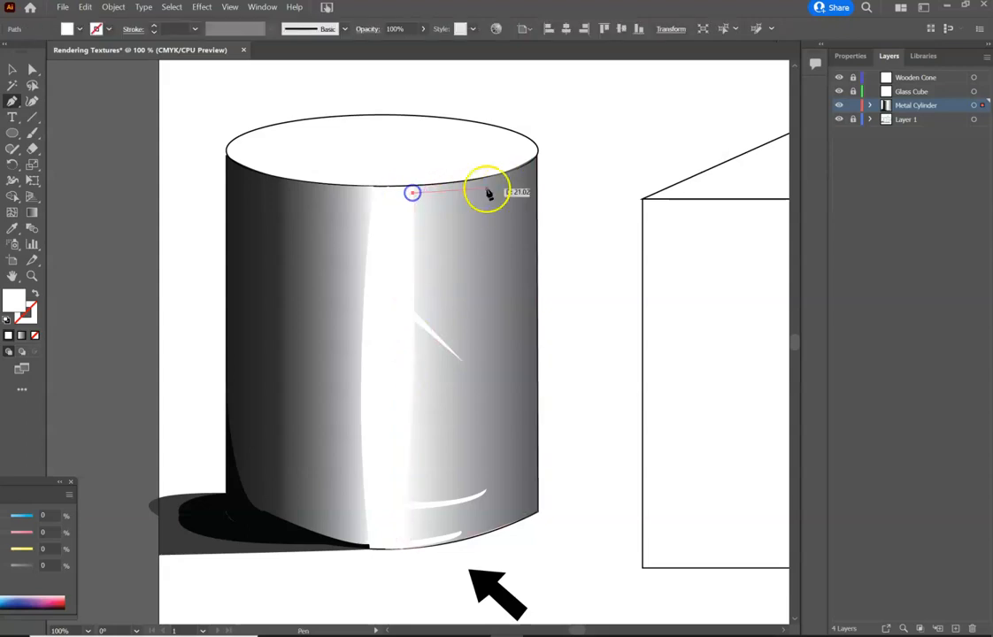
drag(537, 170, 561, 151)
click(537, 169)
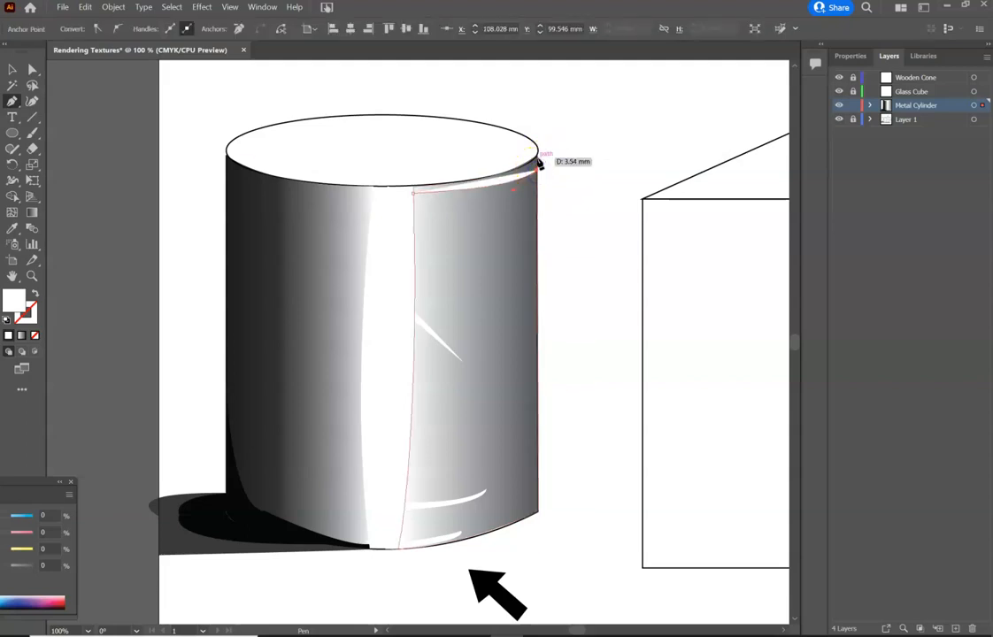
click(414, 187)
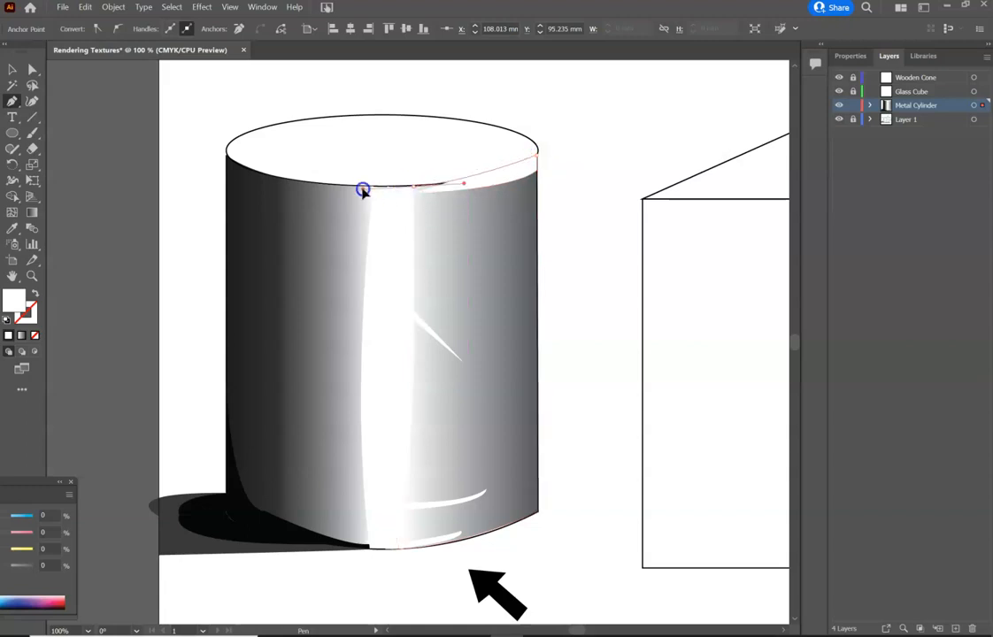
drag(289, 191, 290, 194)
click(413, 187)
click(414, 194)
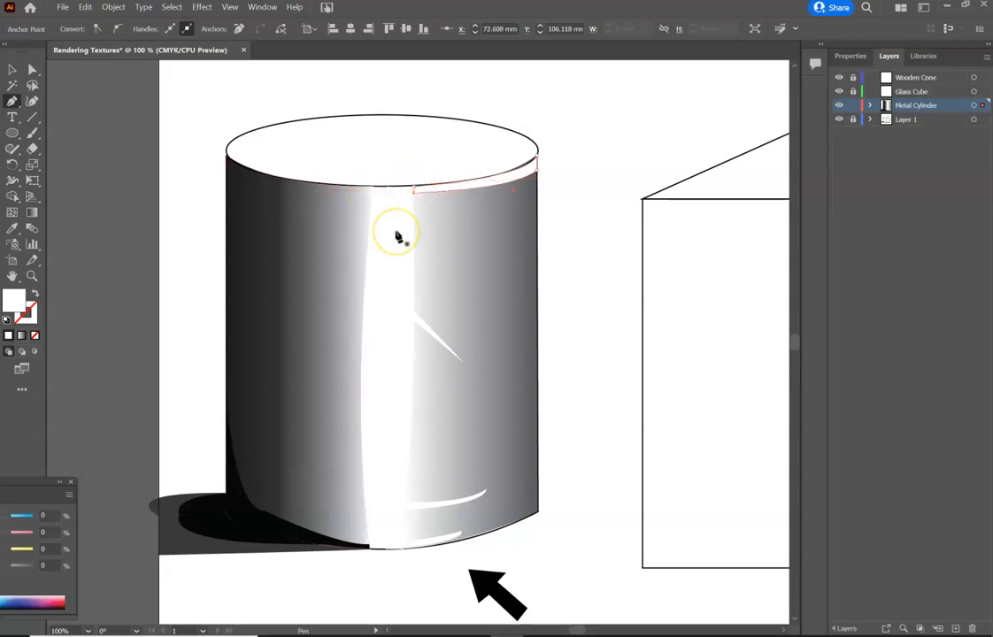
Reshape the white rim highlight with Direct Selection by raising its anchor at the cylinder's lit-side edge, and deselect it.
ctrl+click(290, 100)
click(33, 69)
click(482, 221)
click(537, 165)
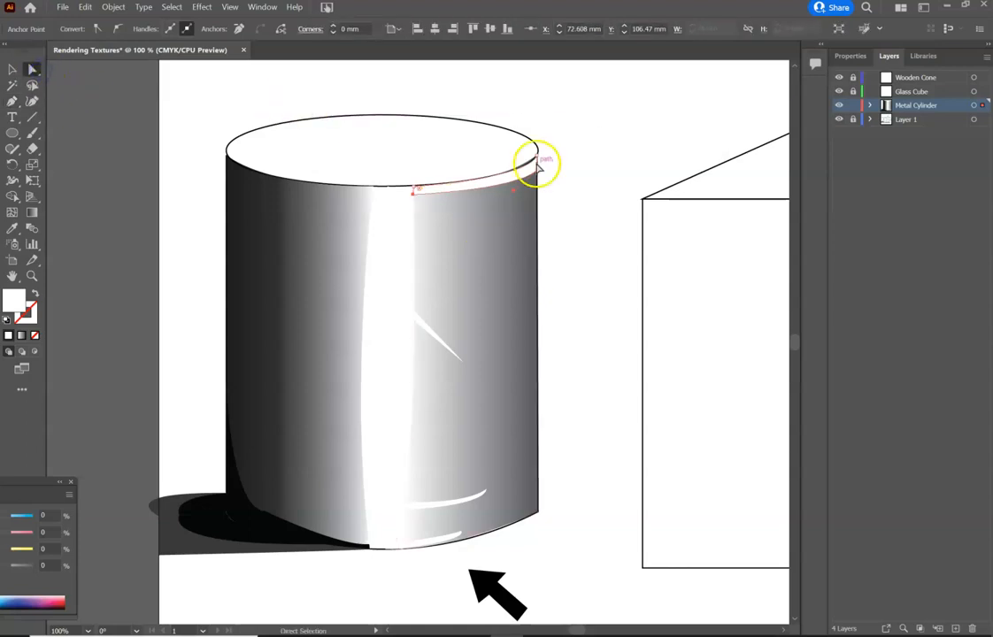
click(536, 156)
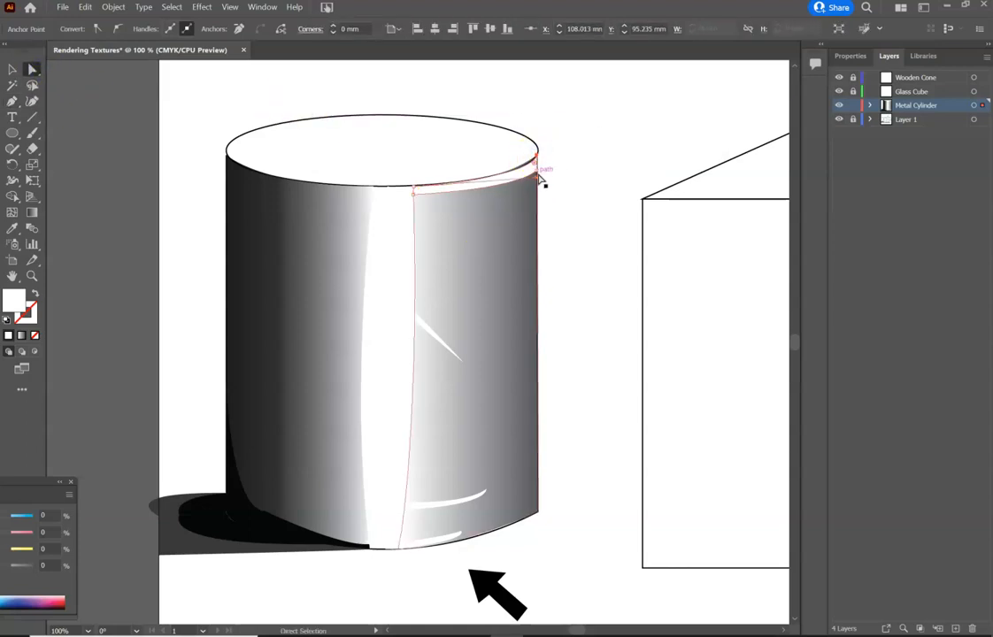
mouse_move(536, 177)
mouse_down()
mouse_move(528, 186)
mouse_move(535, 161)
mouse_up()
click(12, 73)
click(147, 131)
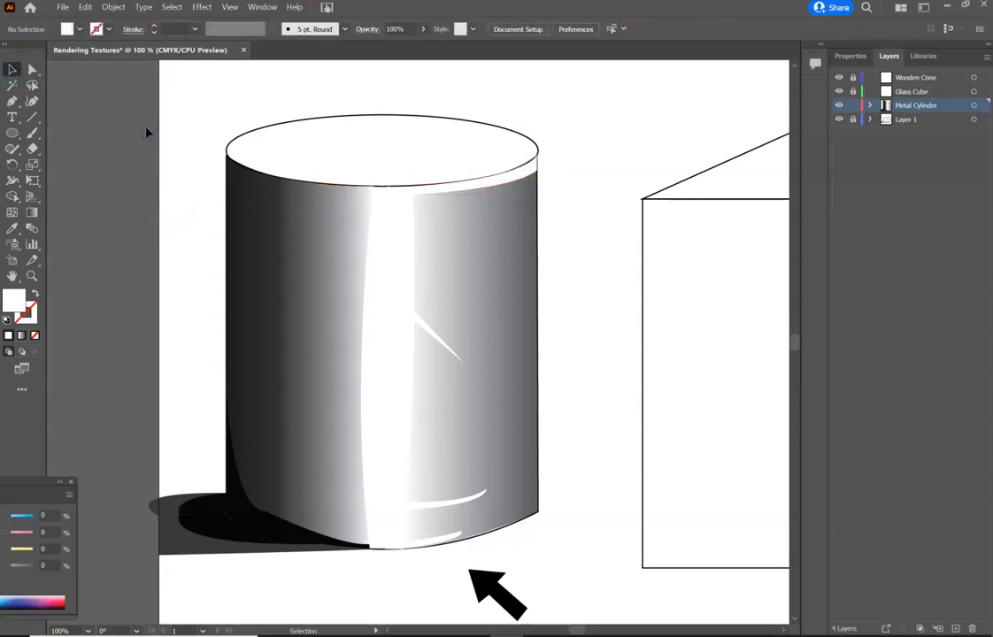
Replace the diagonal glint with a thin tapered white curve drawn with the Pen tool below the rim highlight, from the white band.
click(448, 350)
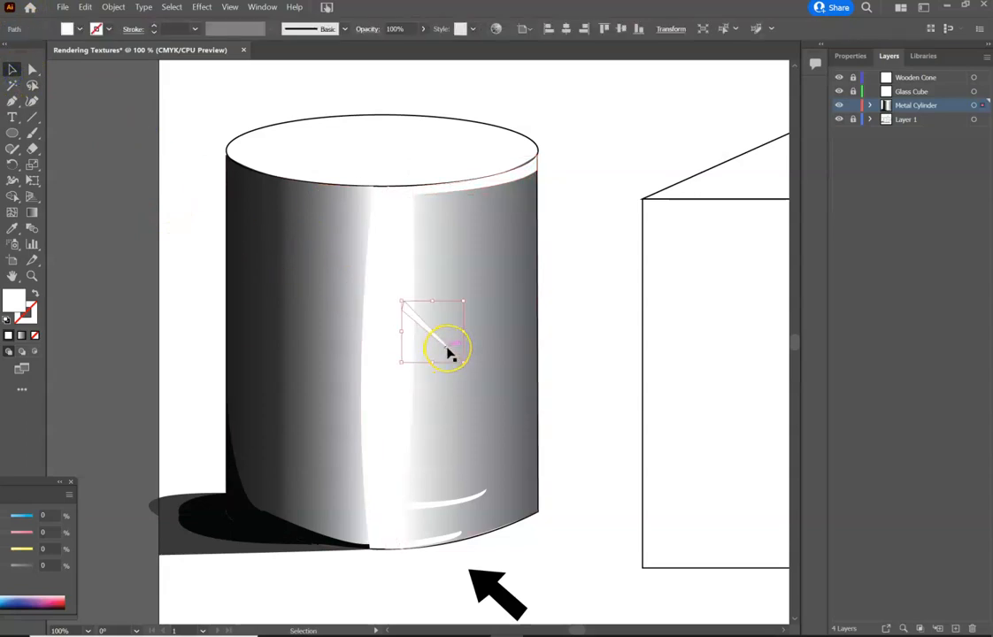
key(Delete)
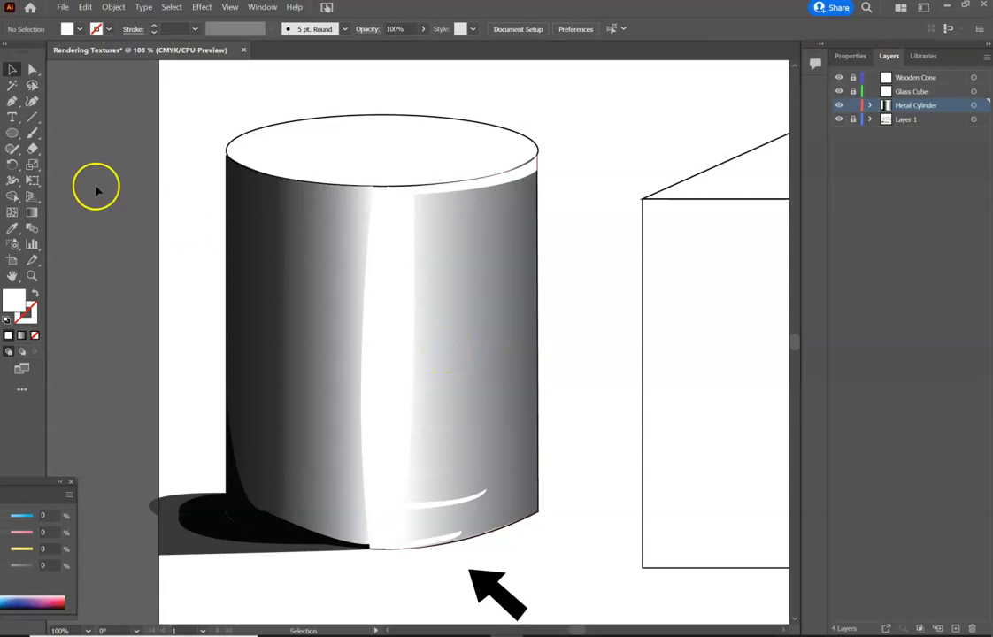
click(12, 101)
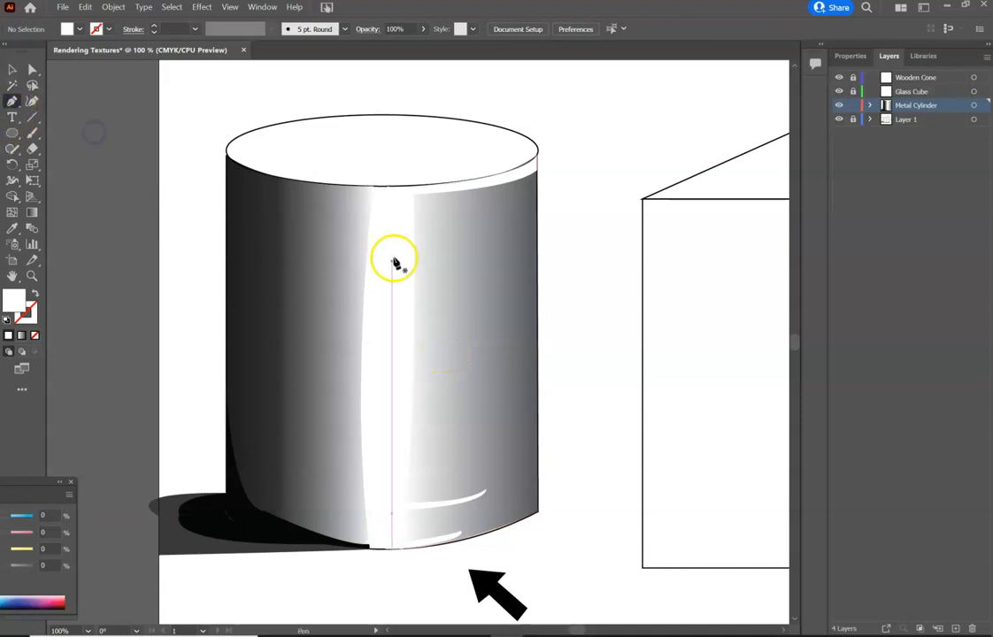
click(412, 236)
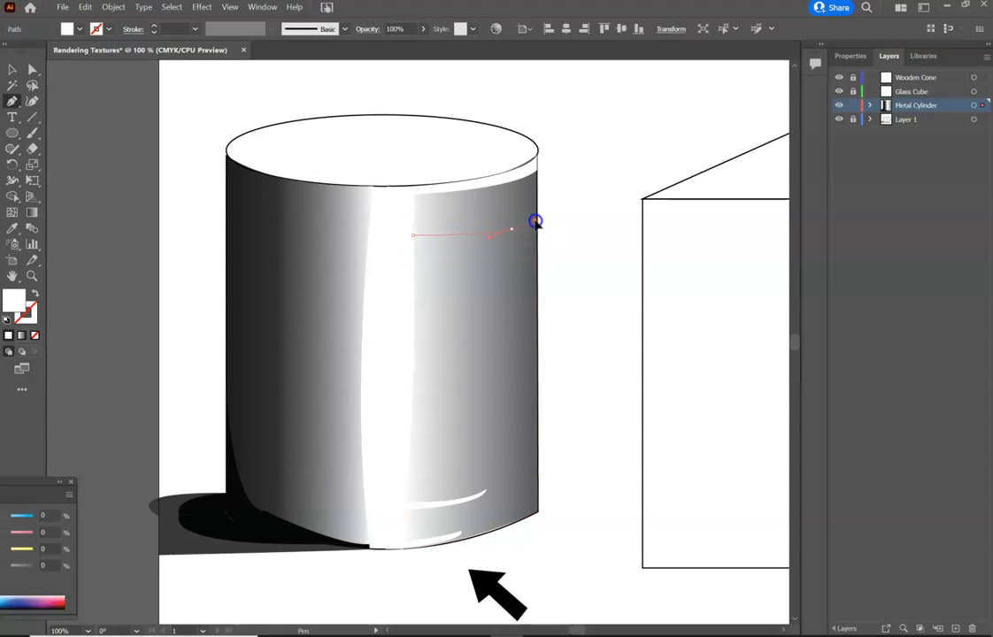
drag(535, 221, 533, 221)
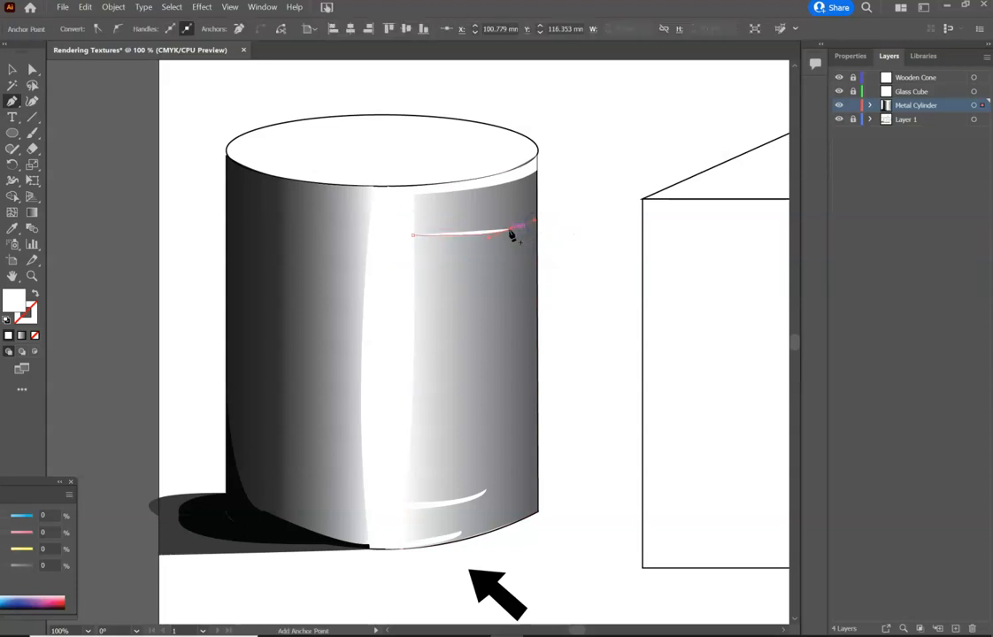
click(511, 230)
mouse_move(409, 247)
mouse_down()
mouse_move(304, 232)
mouse_move(291, 247)
mouse_move(309, 247)
mouse_up()
click(410, 248)
drag(410, 248, 411, 234)
click(12, 68)
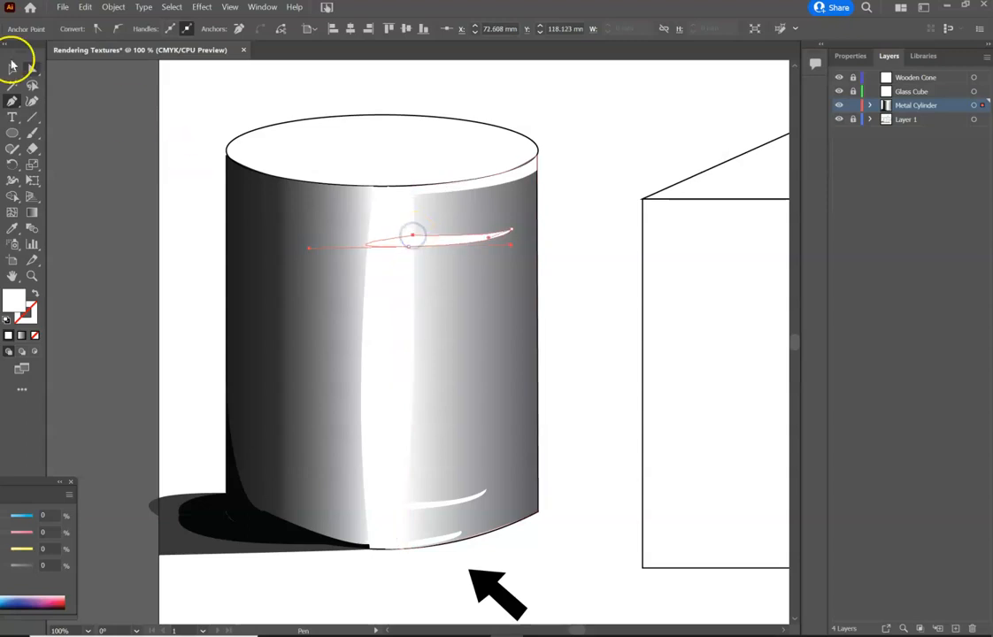
click(163, 172)
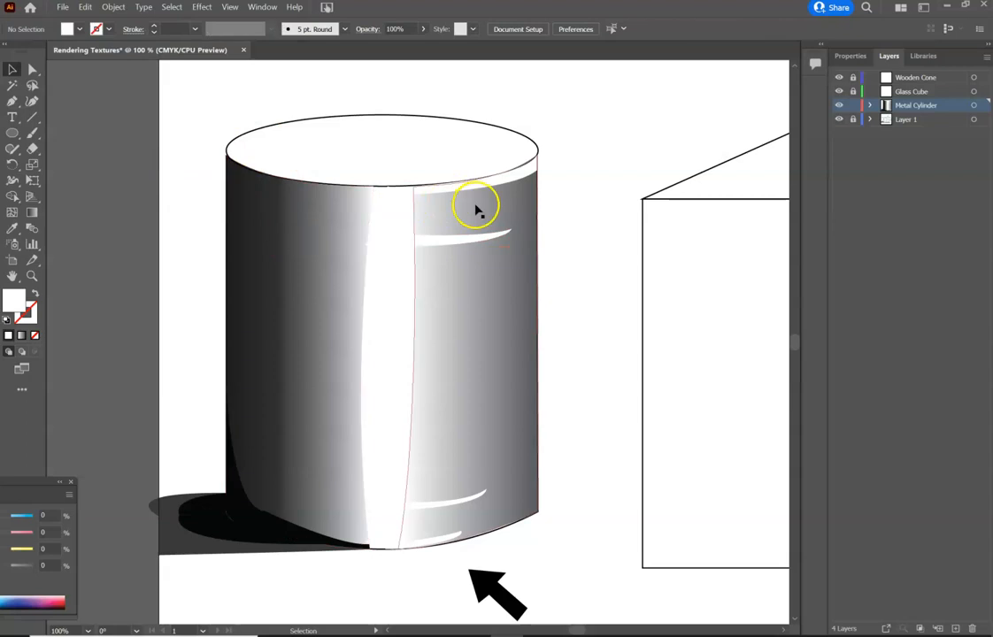
Fill the new upper curve with a white-to-dark gradient, its white stop at 0%, and switch it to a freeform gradient.
click(458, 239)
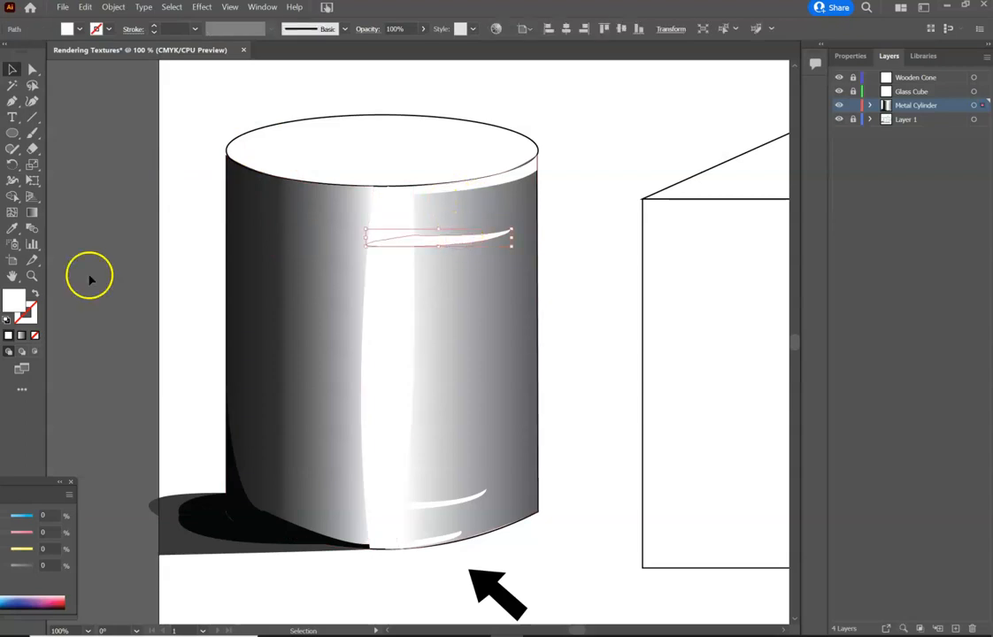
click(21, 335)
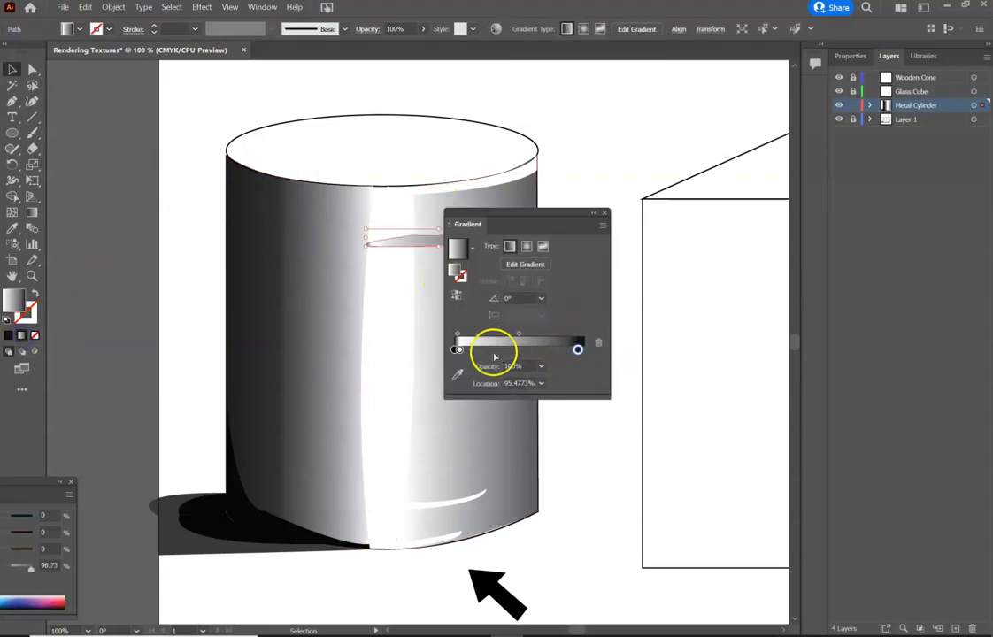
mouse_move(458, 350)
mouse_down()
mouse_move(501, 351)
mouse_move(453, 349)
mouse_up()
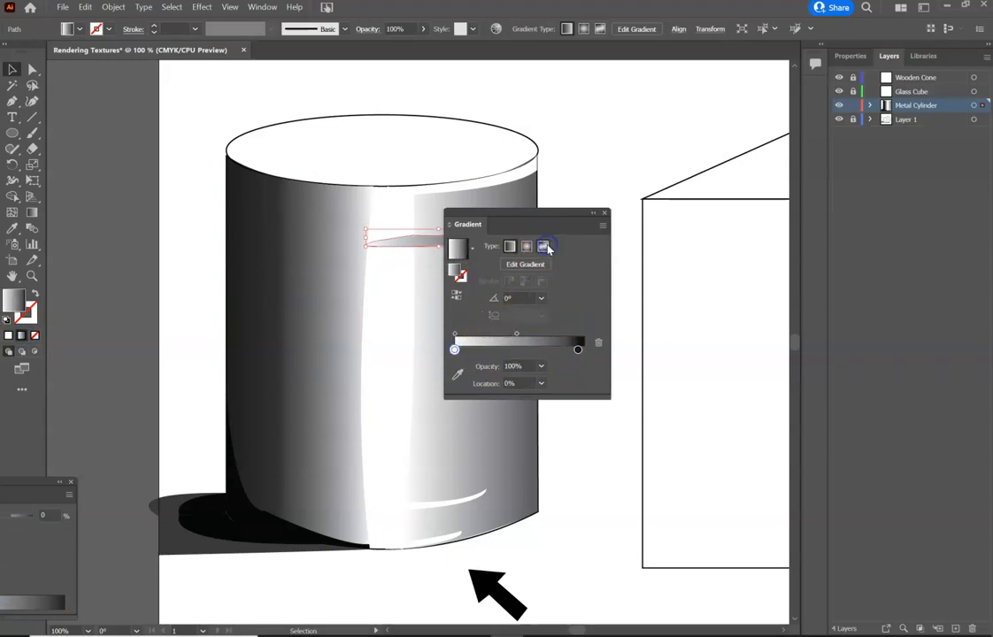
click(544, 247)
drag(546, 213, 605, 269)
drag(372, 242, 443, 240)
click(500, 233)
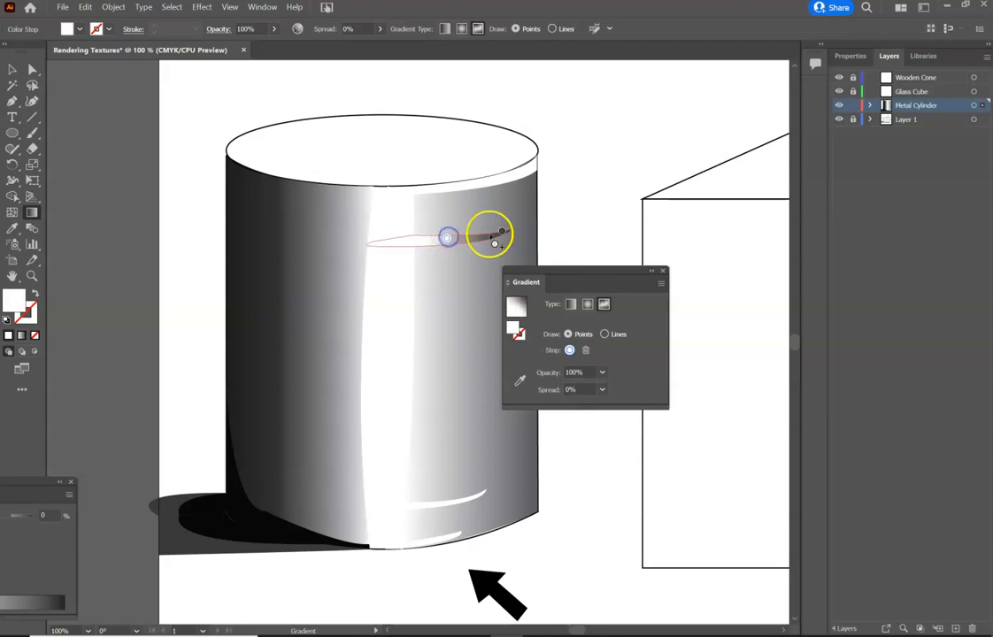
drag(535, 227, 536, 228)
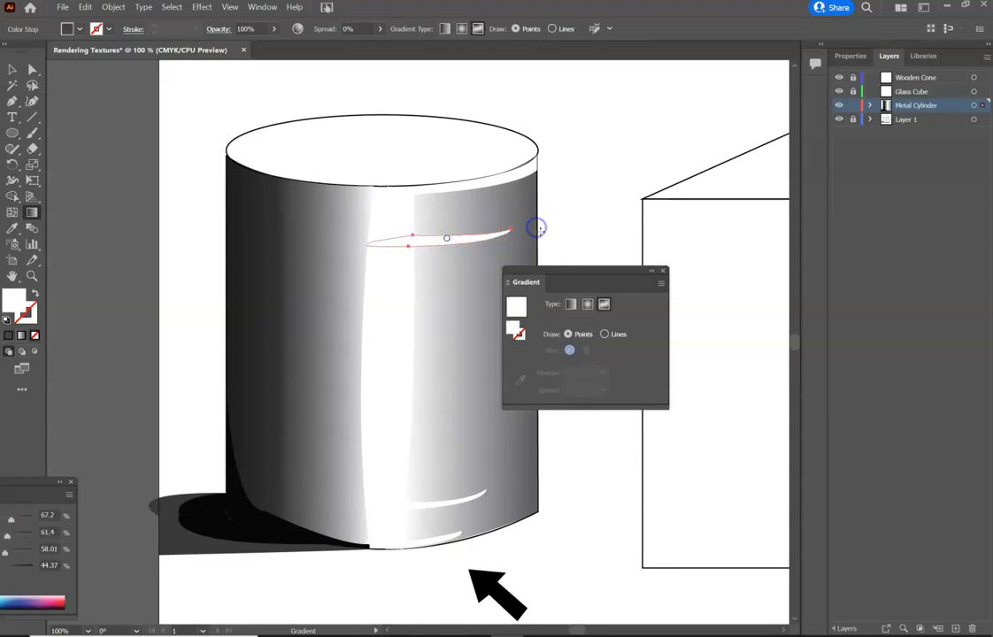
key(ctrl+z)
key(ctrl+z)
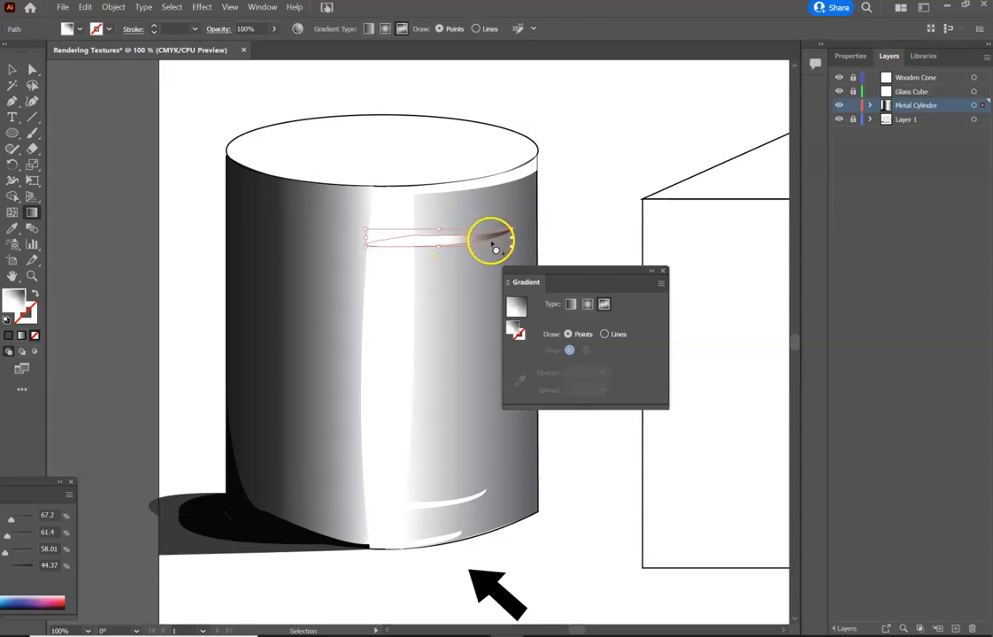
key(ctrl+z)
Position the upper curve's white freeform color point near its middle and the dark point at its tapered tip, and deselect it.
drag(423, 241, 448, 237)
click(504, 230)
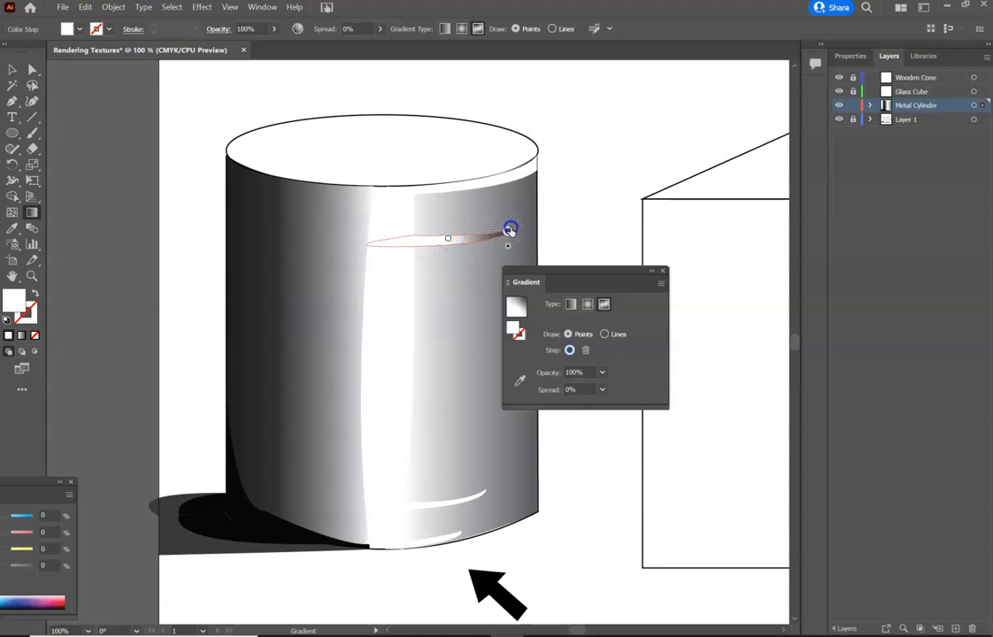
key(Delete)
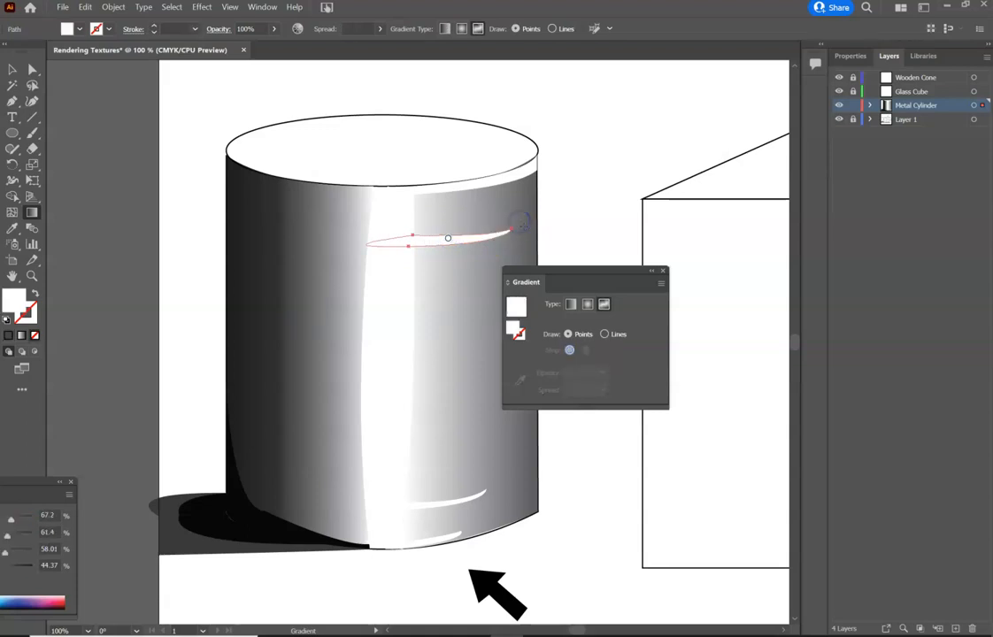
key(ctrl+z)
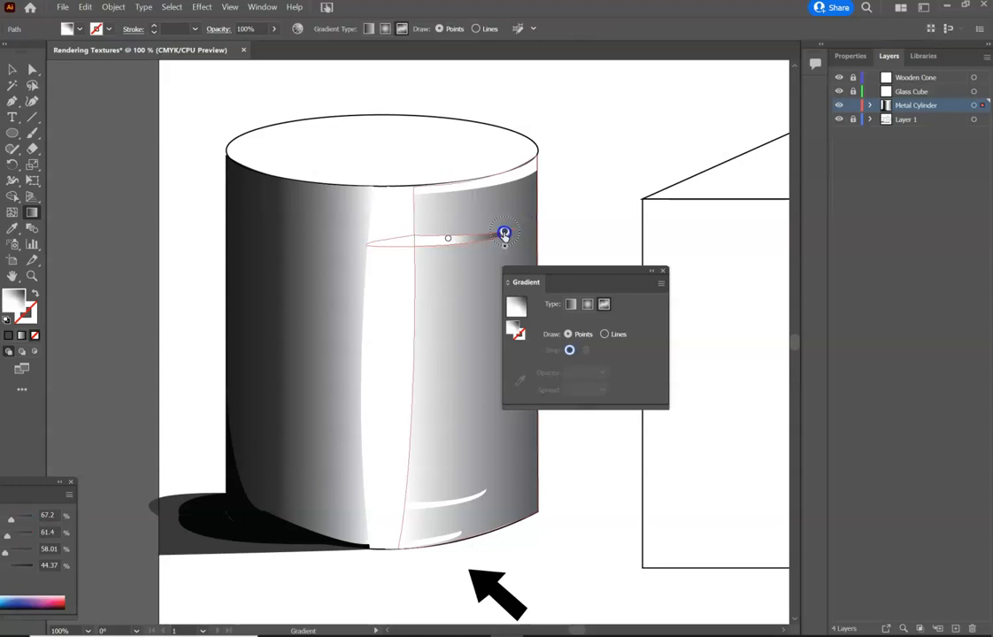
click(507, 232)
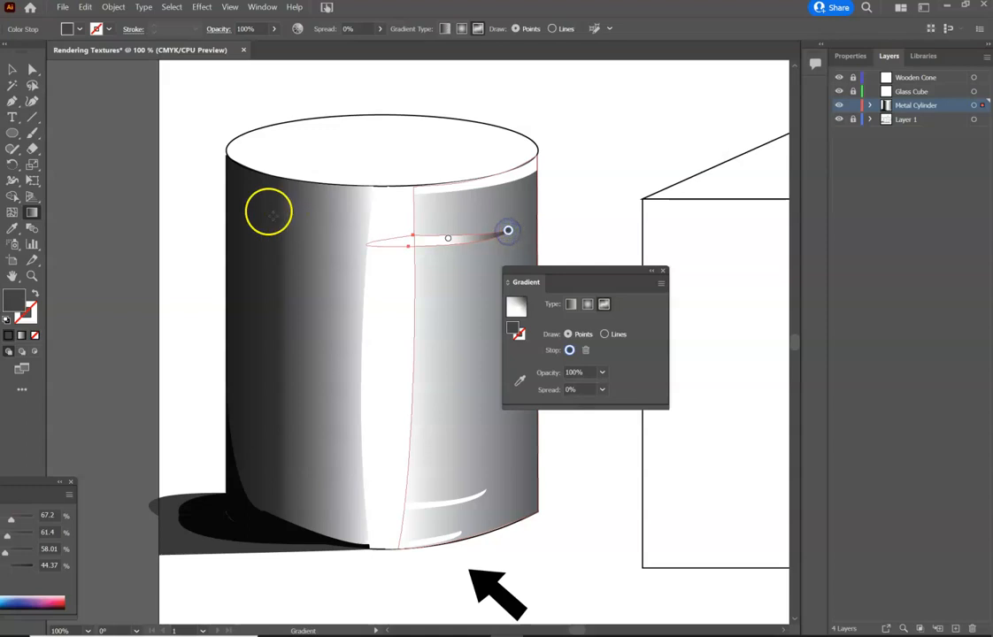
click(12, 69)
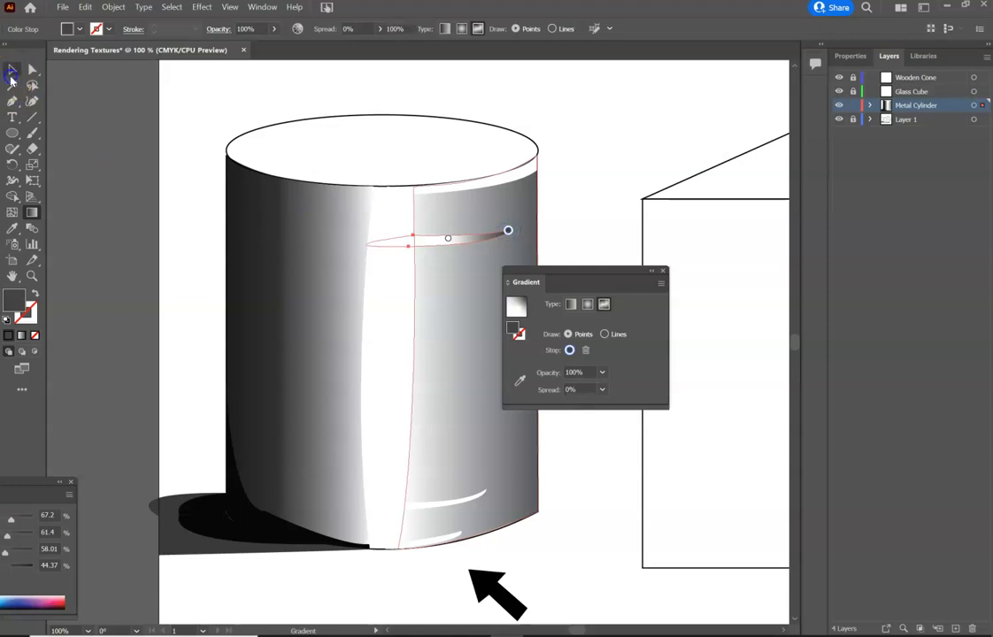
click(110, 144)
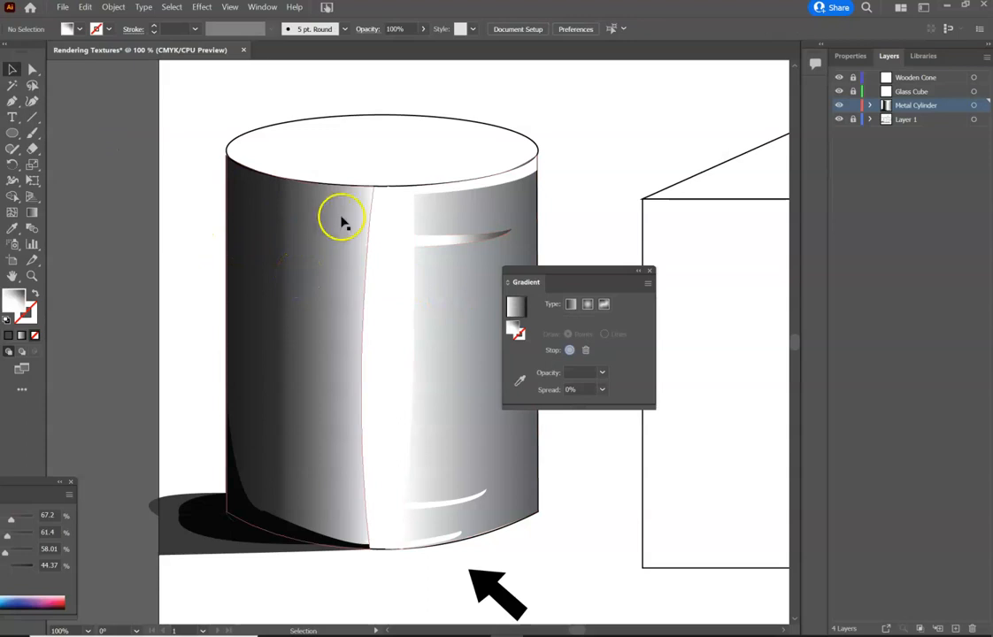
Move the dark gradient stop of the cylinder's lit-side shape to 81.697% to darken the outer edge.
click(483, 268)
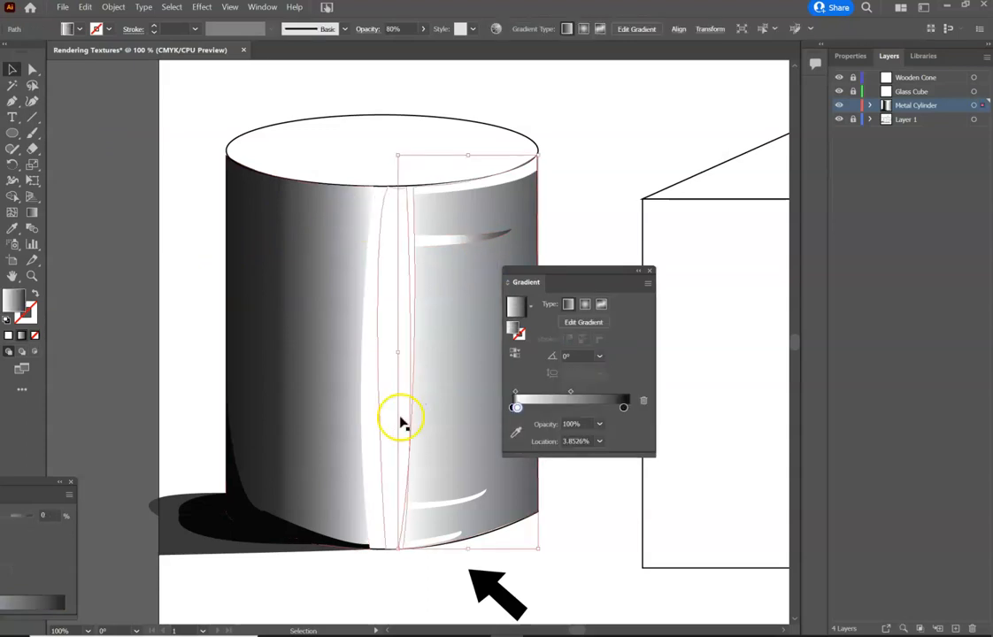
click(622, 407)
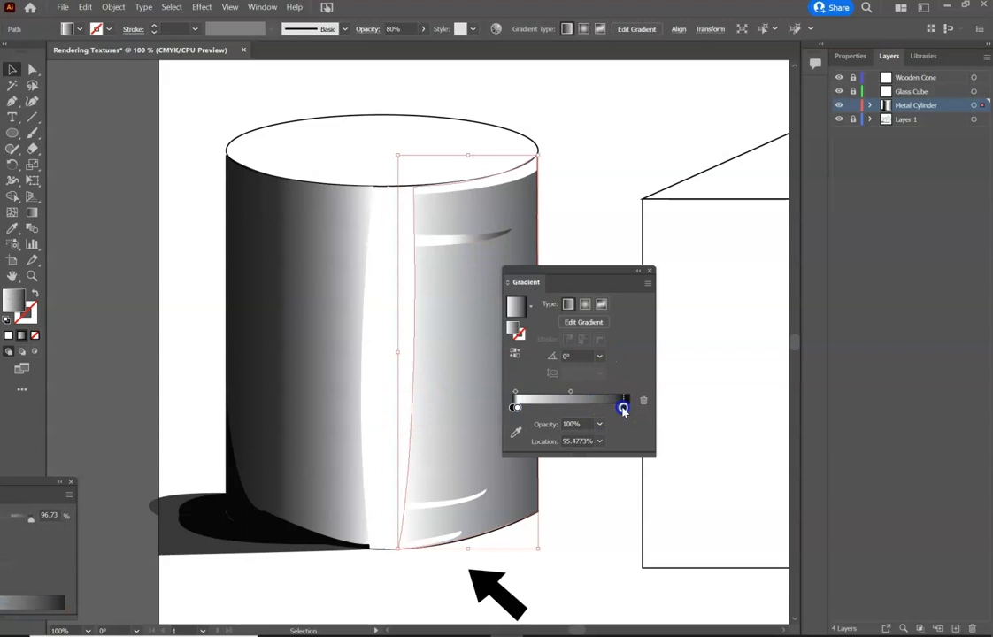
drag(610, 409, 608, 408)
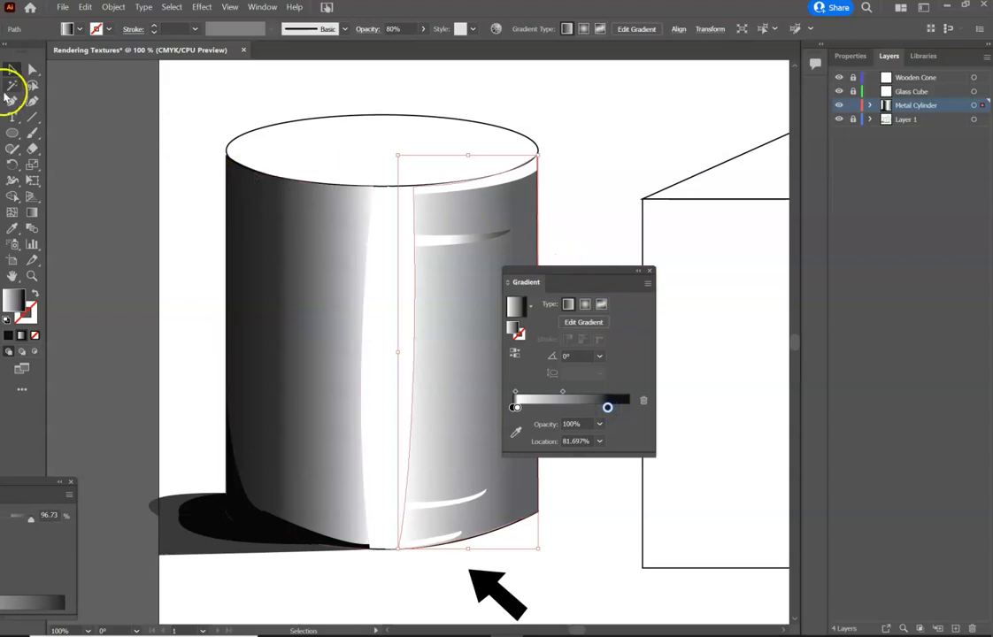
Draw a gradient-filled ellipse over the cylinder's top and stretch its upper edge to meet the outline.
click(19, 140)
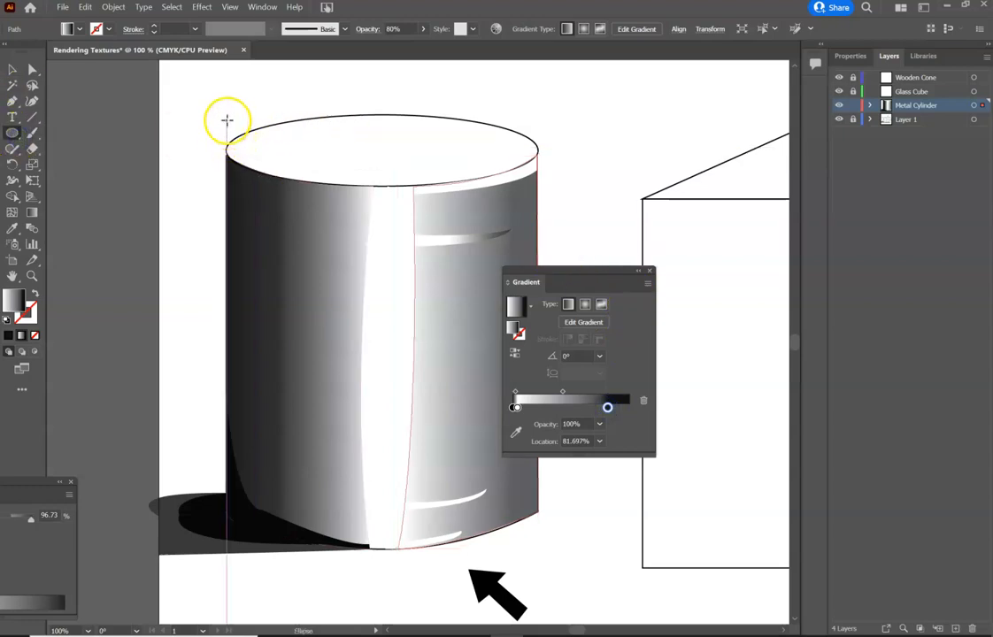
drag(226, 117, 536, 186)
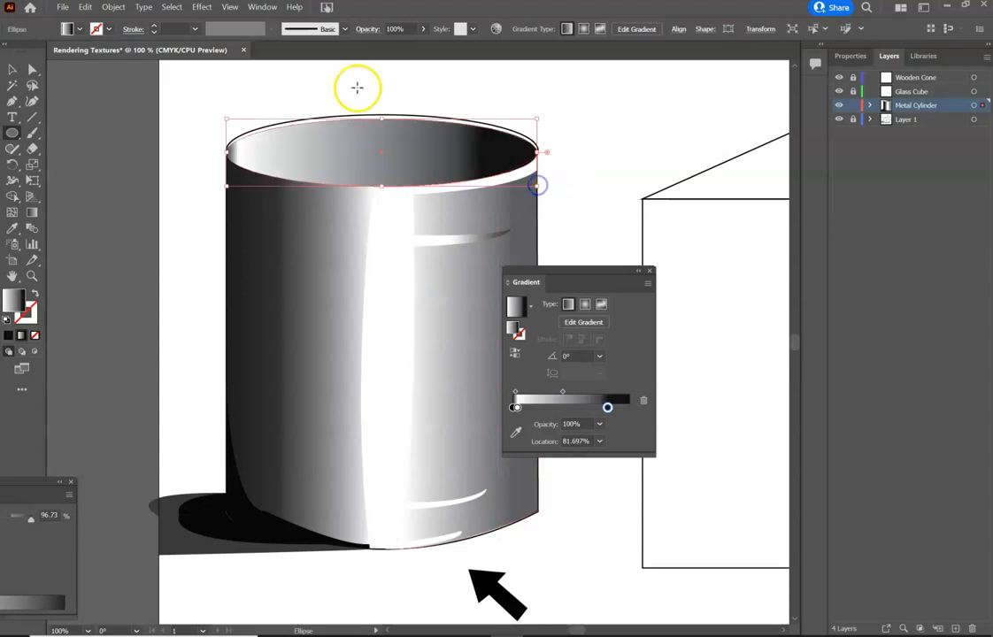
drag(382, 123, 383, 116)
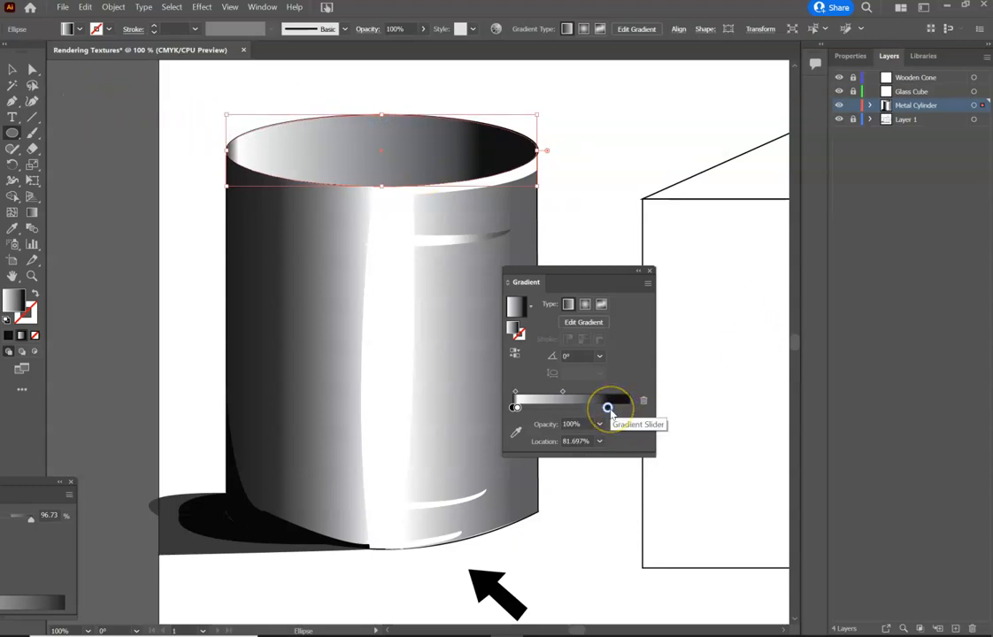
Reverse the top ellipse's gradient to run from dark to white, with the white stop at about 86.16%, and close the gradient settings.
mouse_move(607, 408)
mouse_down()
mouse_move(581, 406)
mouse_move(609, 412)
mouse_up()
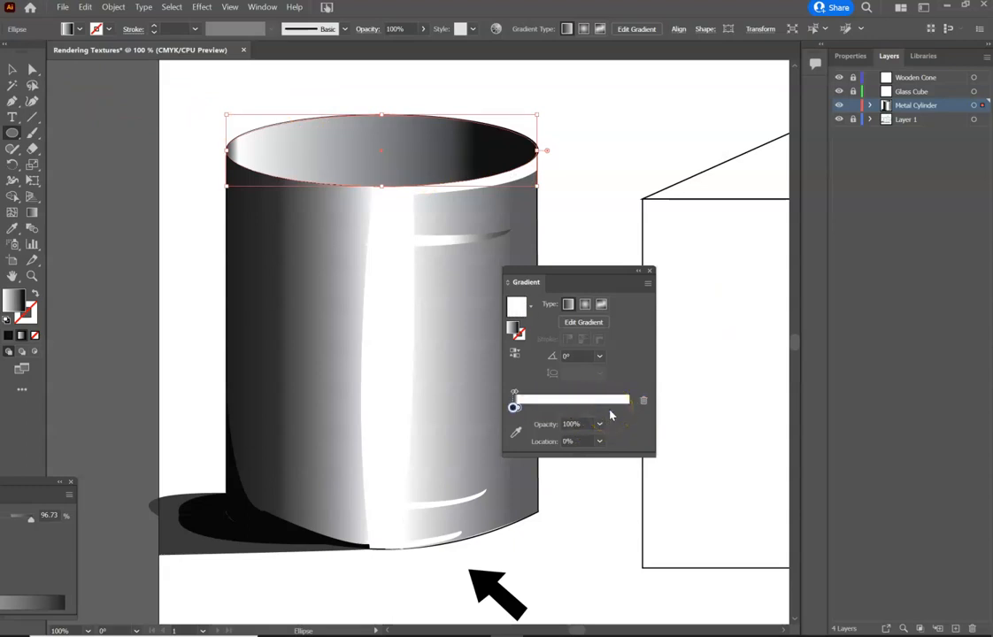
drag(514, 408, 592, 408)
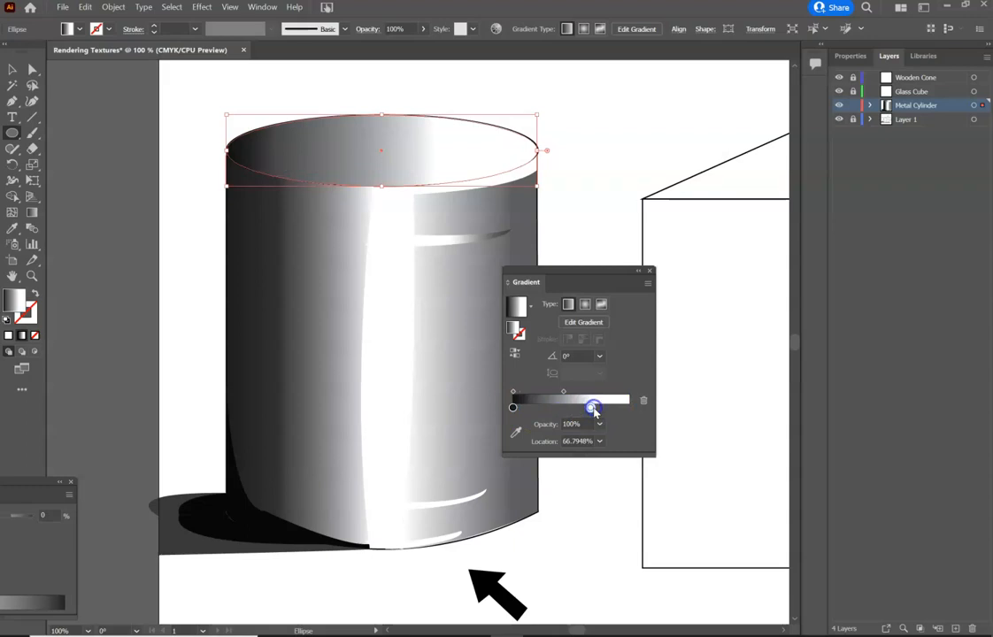
drag(592, 409, 617, 414)
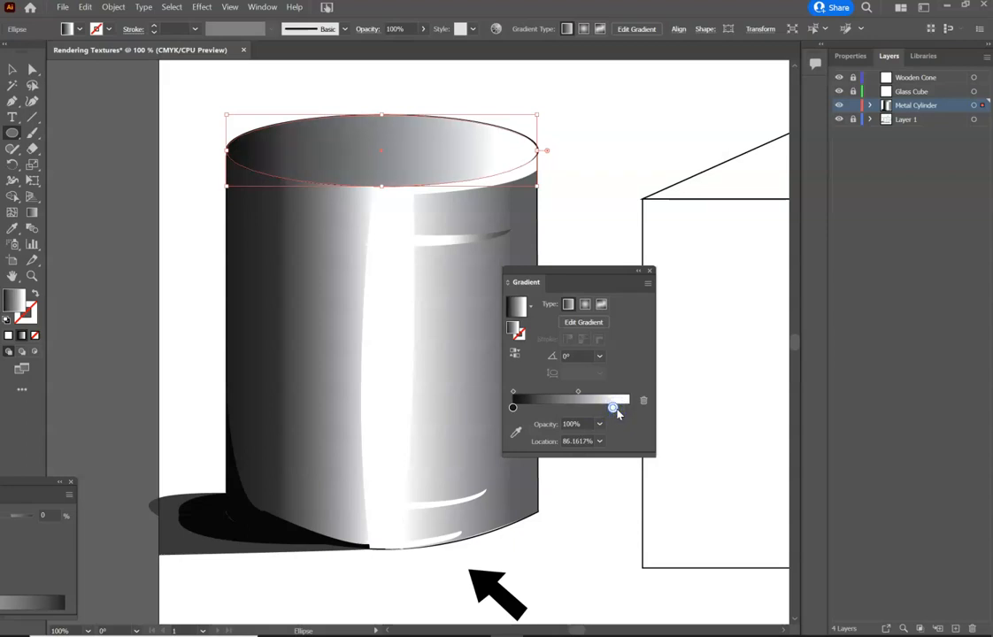
click(648, 279)
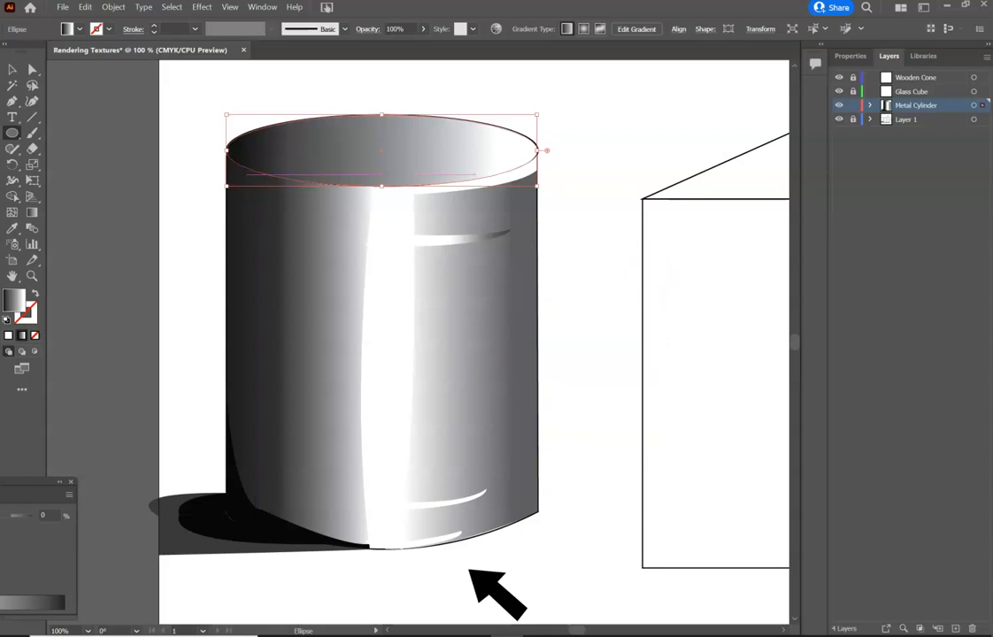
Draw a thin curved gradient-filled reflection across the lower part of the cylinder's dark side, reaching the central highlight, and deselect it.
click(12, 100)
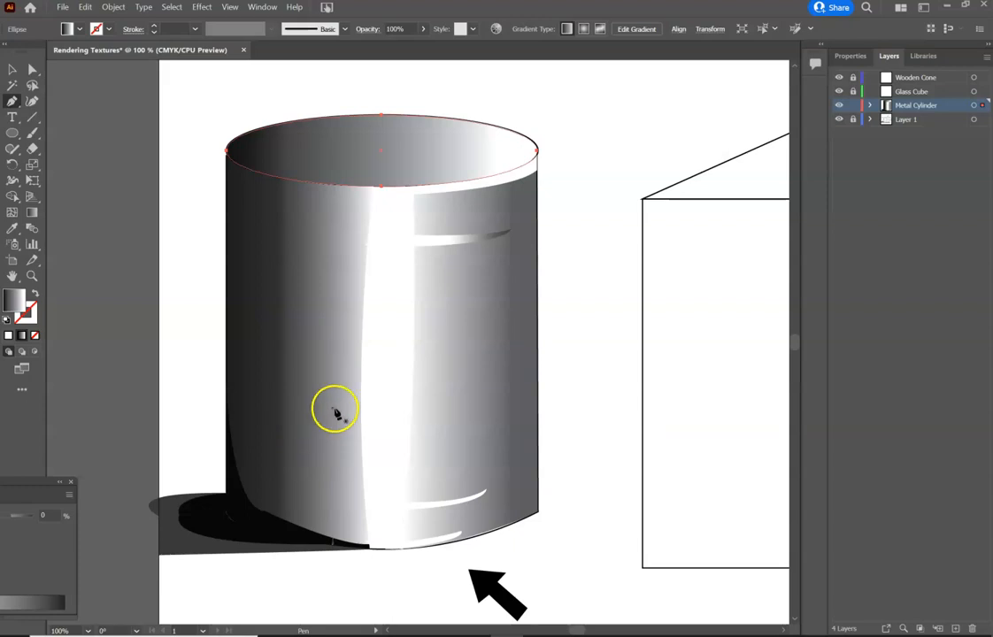
click(247, 404)
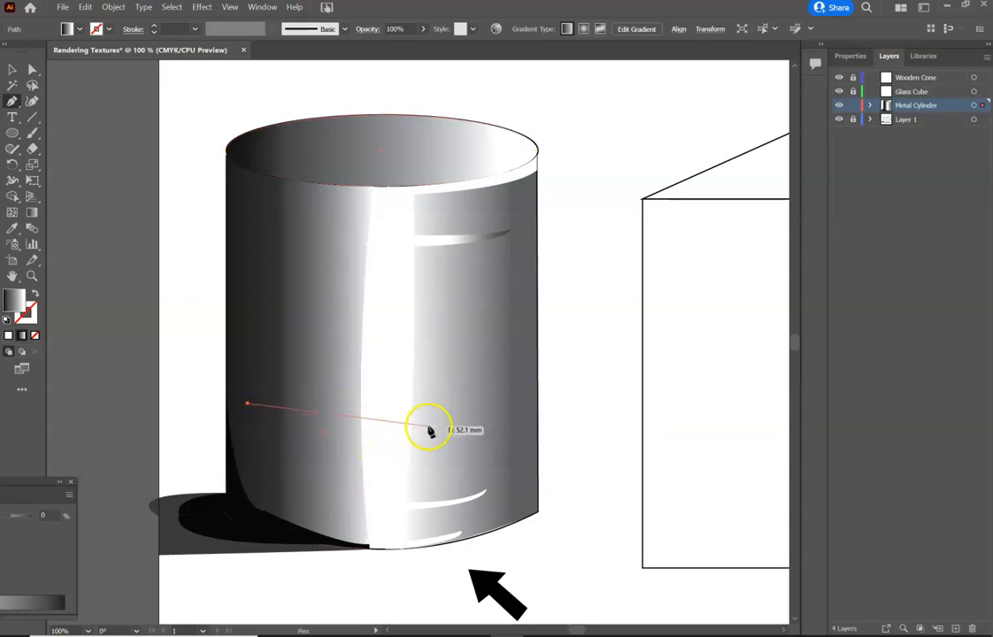
drag(418, 432, 531, 398)
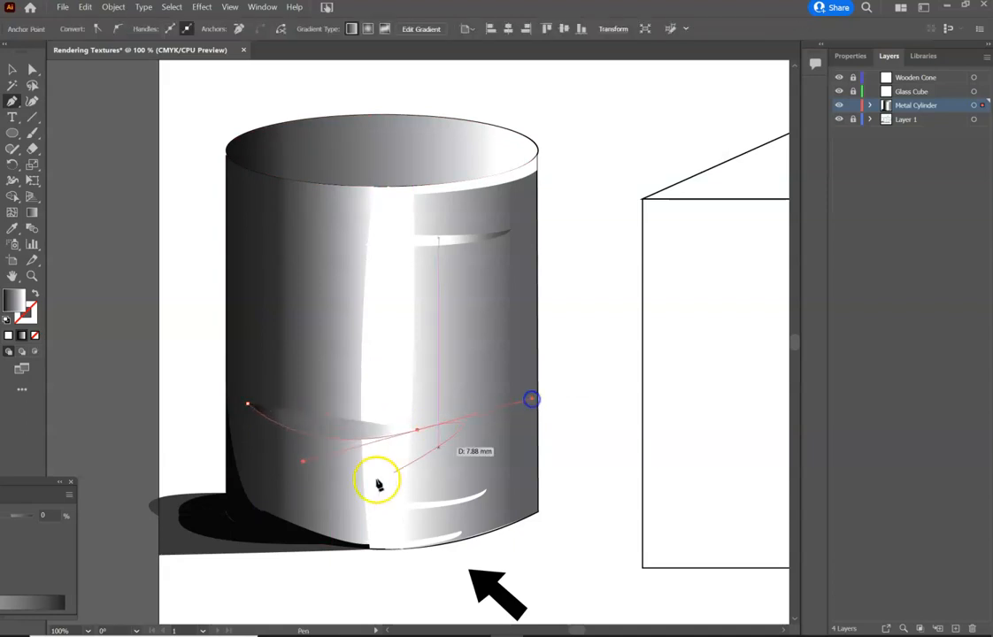
drag(418, 432, 250, 418)
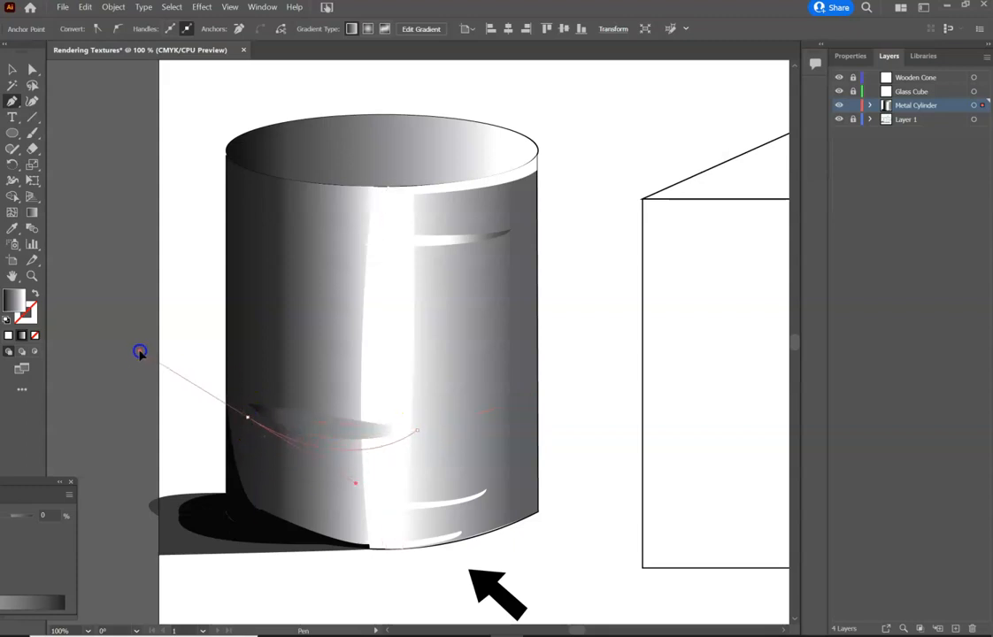
drag(152, 351, 161, 354)
drag(221, 380, 241, 403)
click(248, 403)
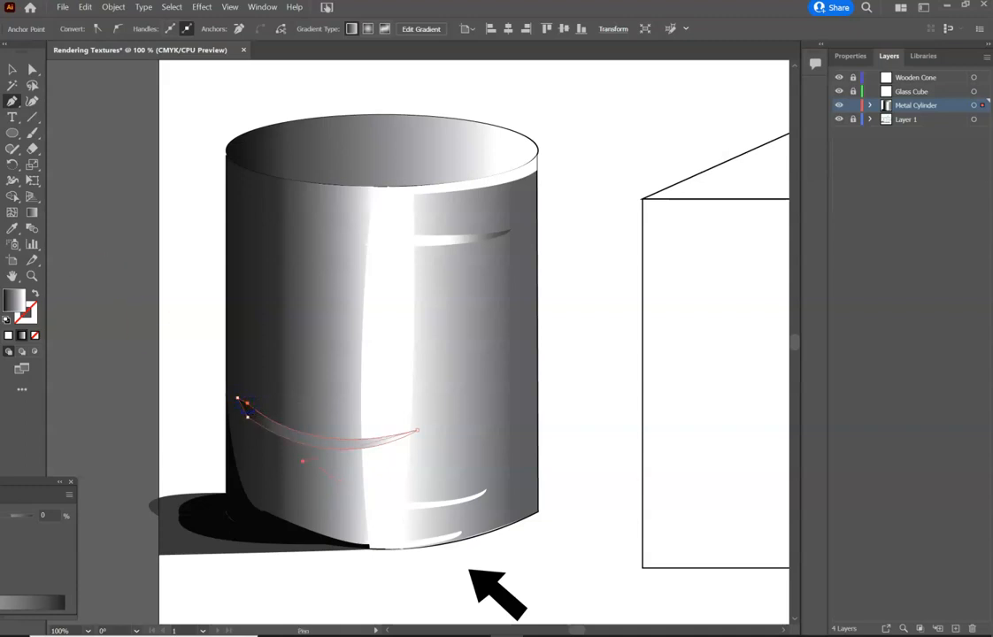
key(v)
click(270, 411)
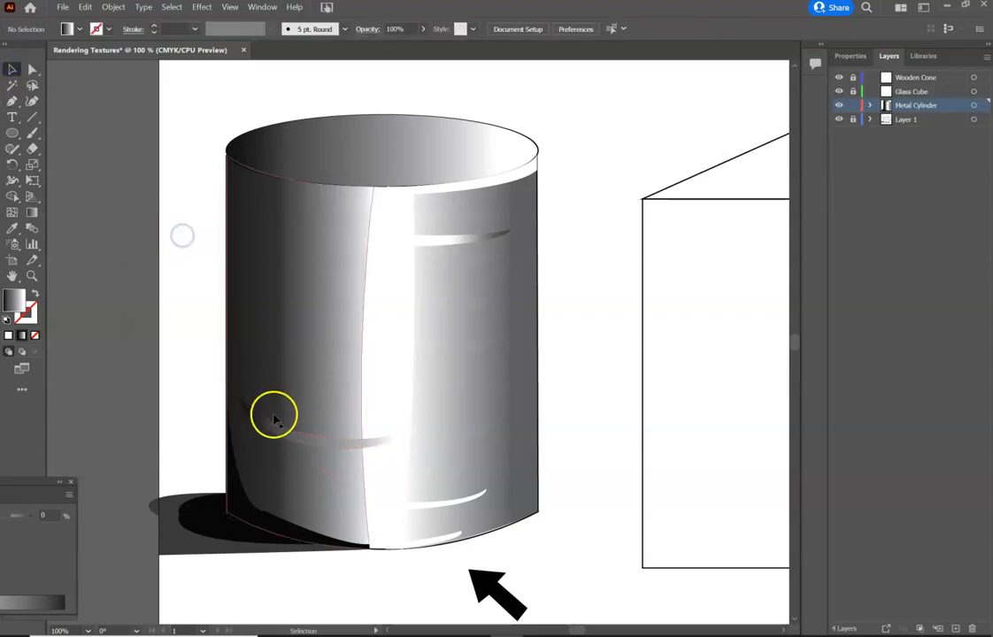
Set the opacity of the new dark-side reflection to 40% and deselect it.
click(285, 433)
click(394, 29)
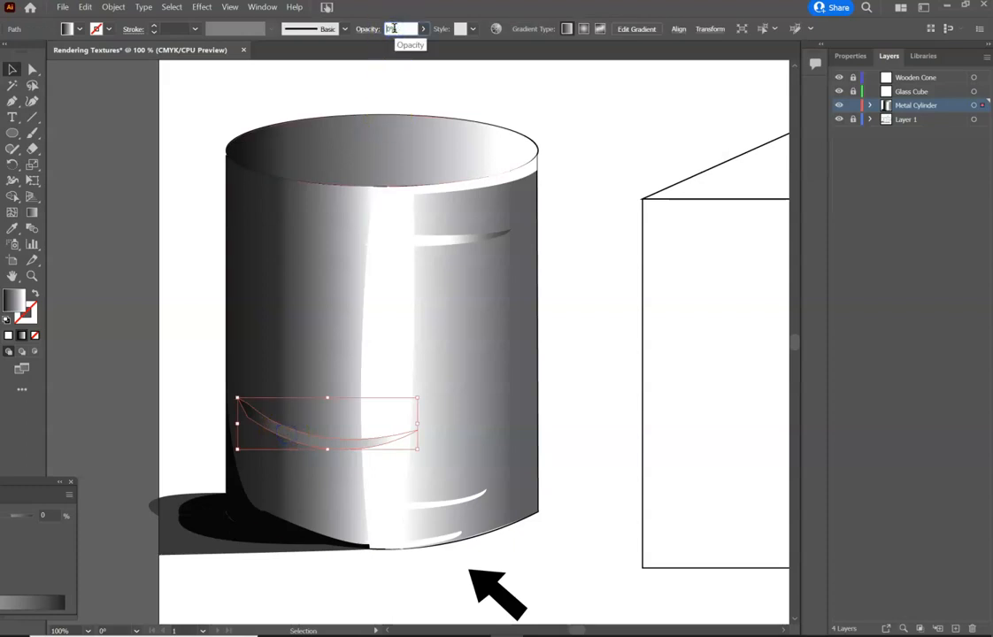
text(40)
key(Return)
click(169, 230)
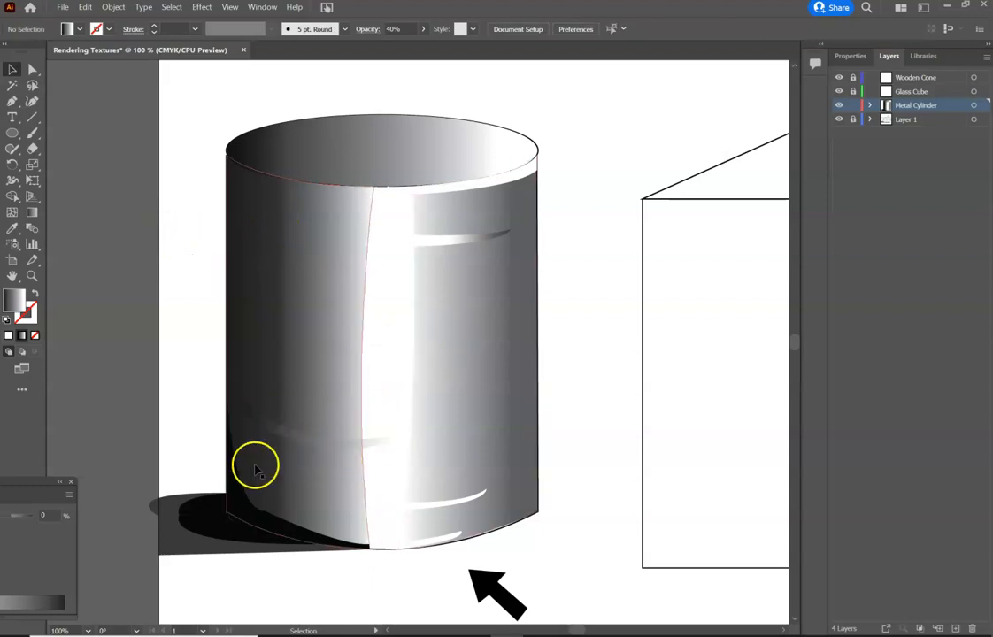
Set the opacity of both the upper curved reflection and the white curve near the cylinder's lower edge to 50%.
click(456, 244)
click(395, 28)
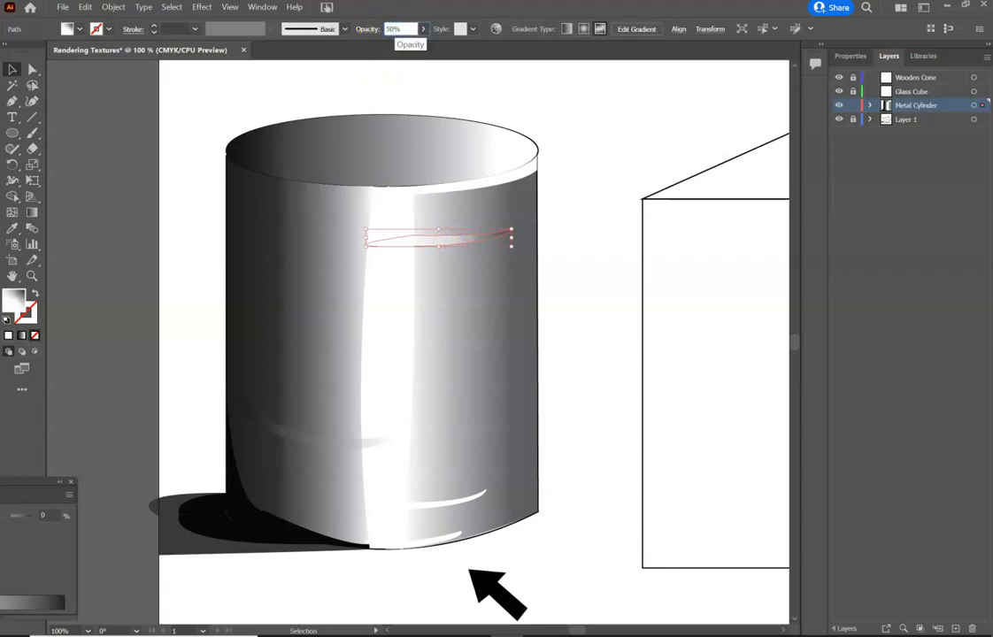
click(441, 503)
click(396, 29)
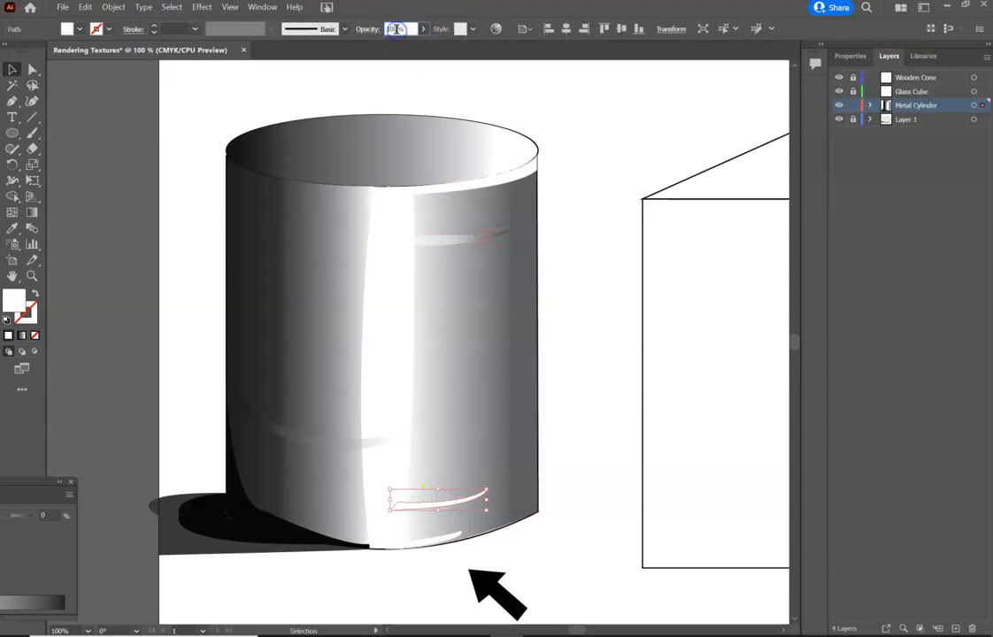
key(Return)
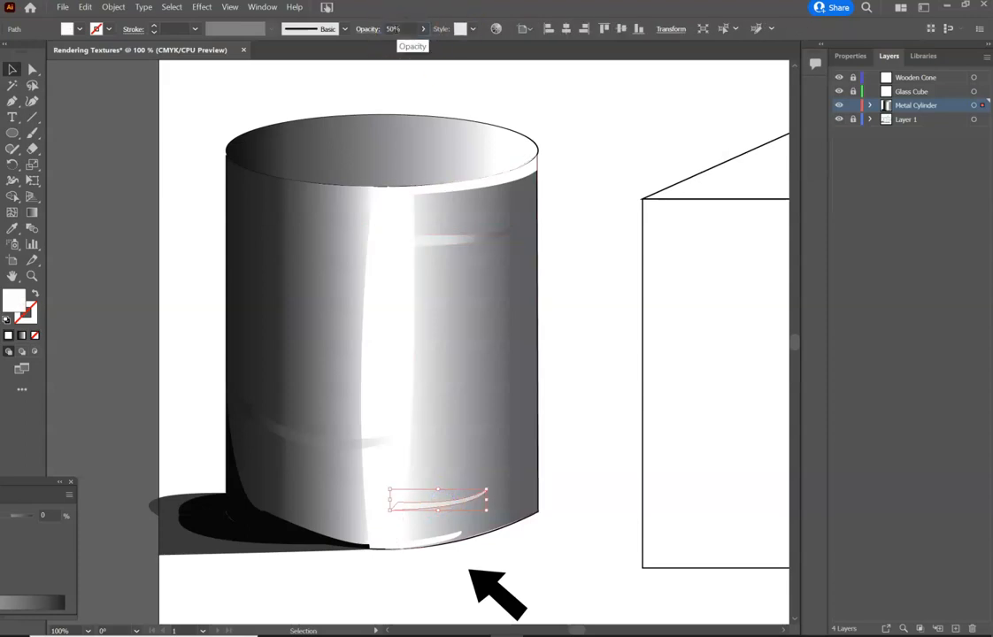
Set the opacity of the lowest white curve along the cylinder's base to 40% and deselect it.
click(438, 542)
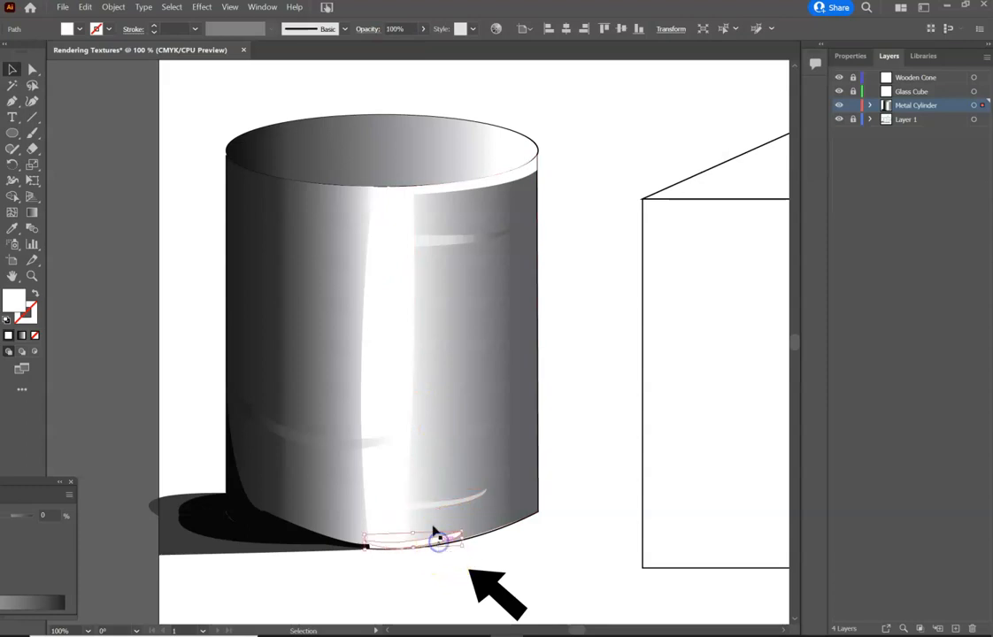
click(393, 28)
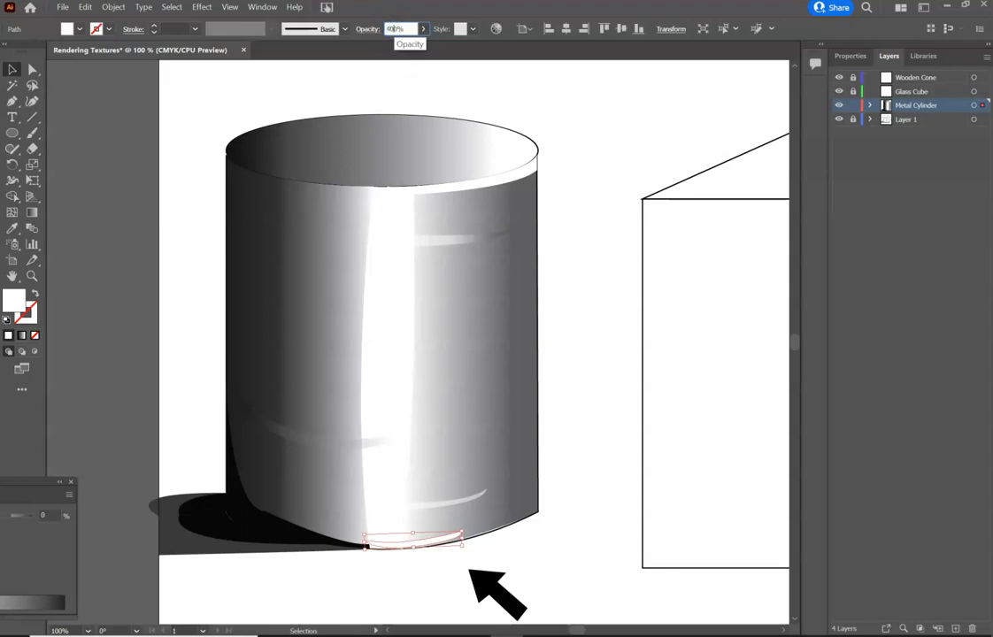
click(592, 381)
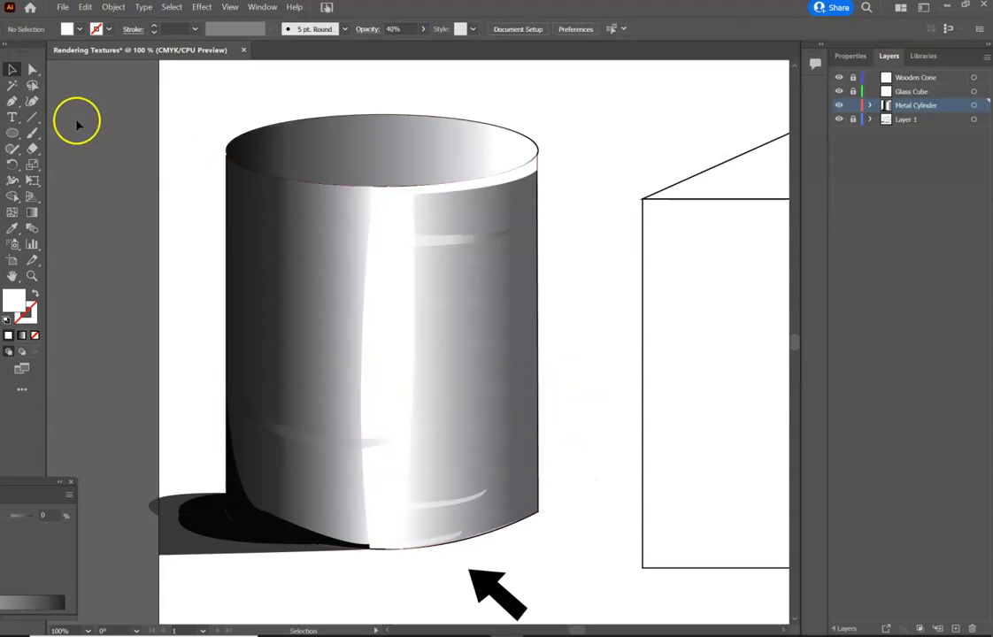
Draw a thin white curved highlight with the Pen tool just inside the front rim of the cylinder's top and deselect it.
click(13, 100)
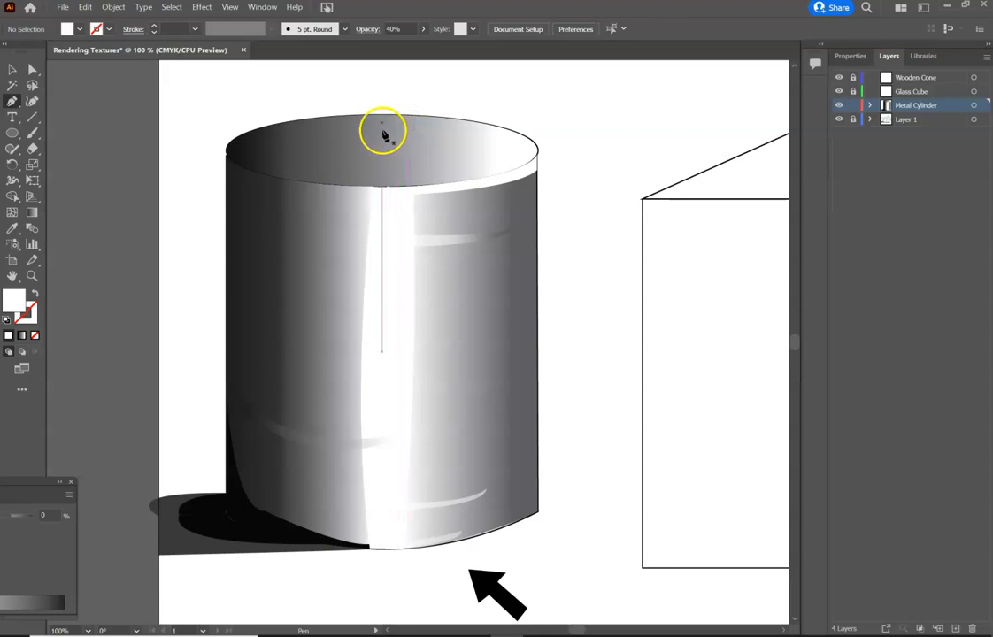
click(343, 174)
drag(489, 159, 518, 163)
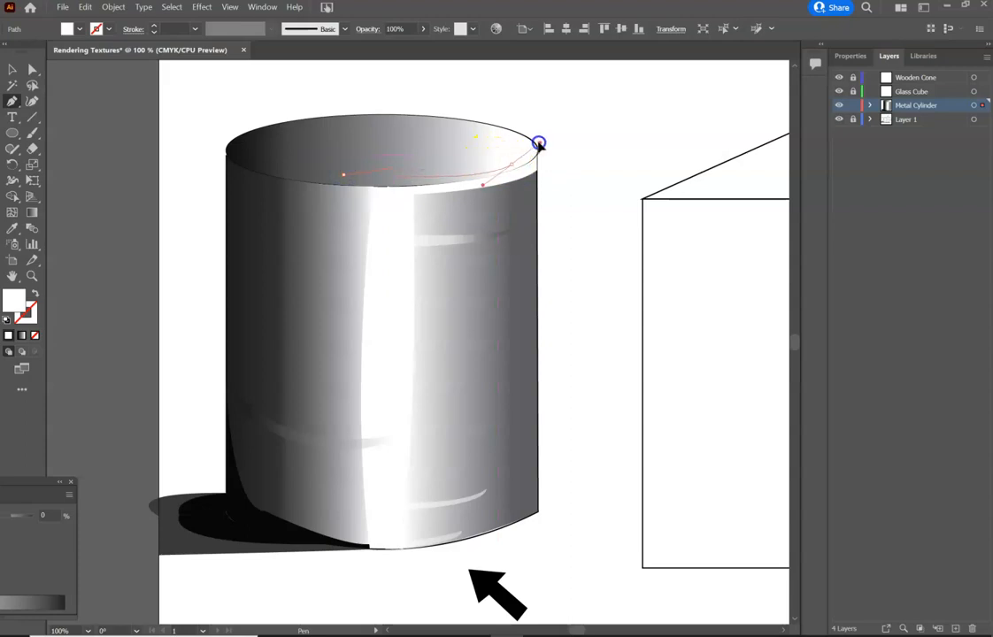
click(538, 143)
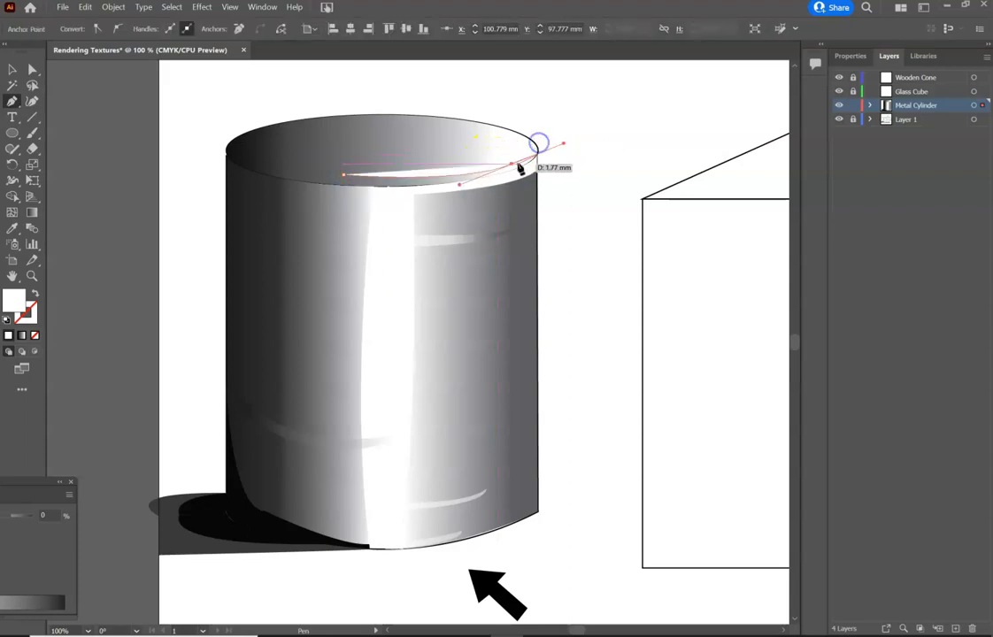
drag(343, 176, 188, 162)
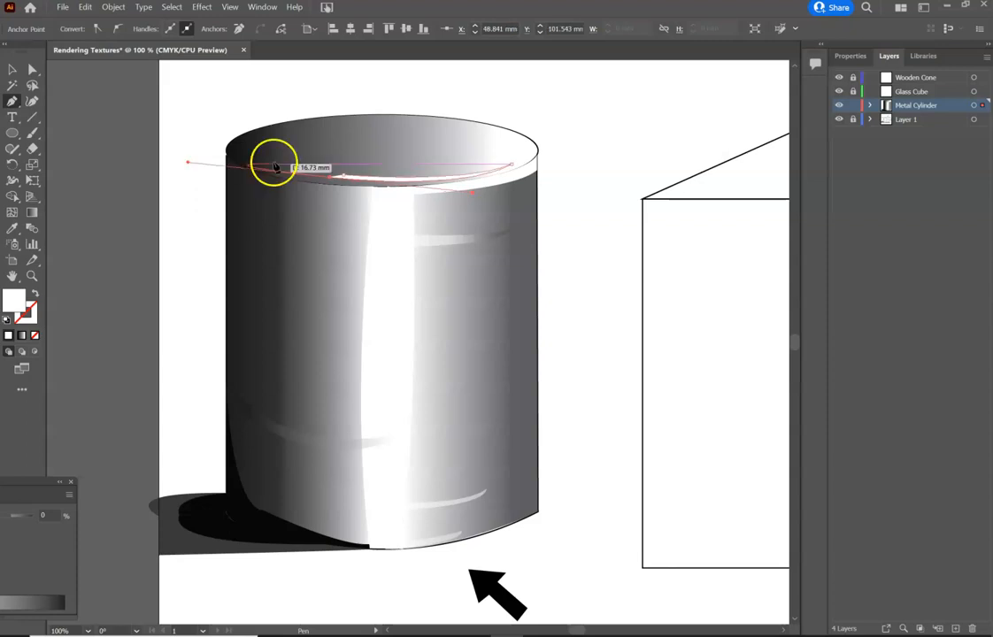
click(329, 178)
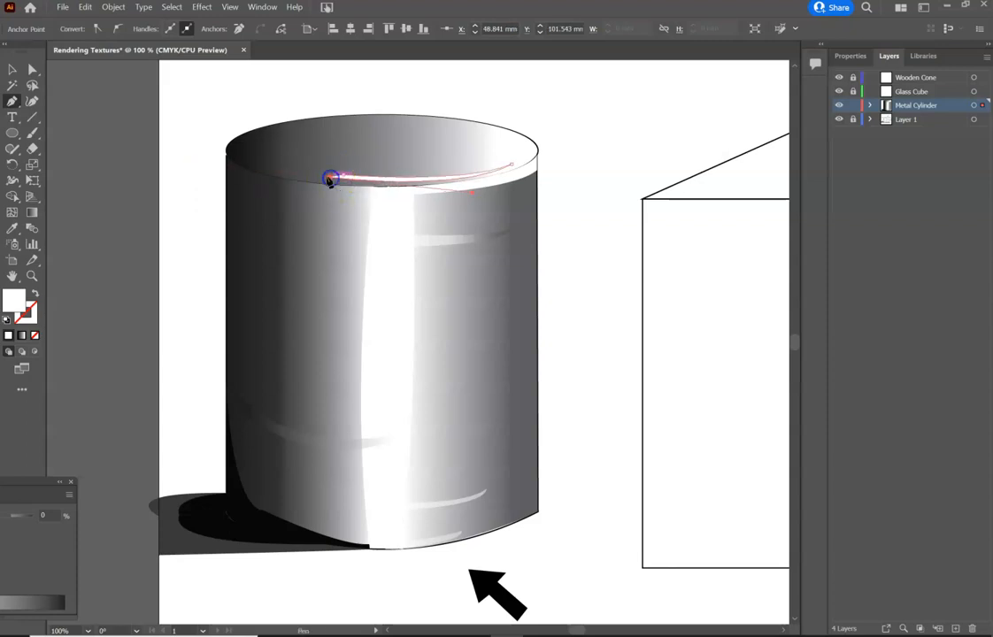
drag(319, 178, 350, 177)
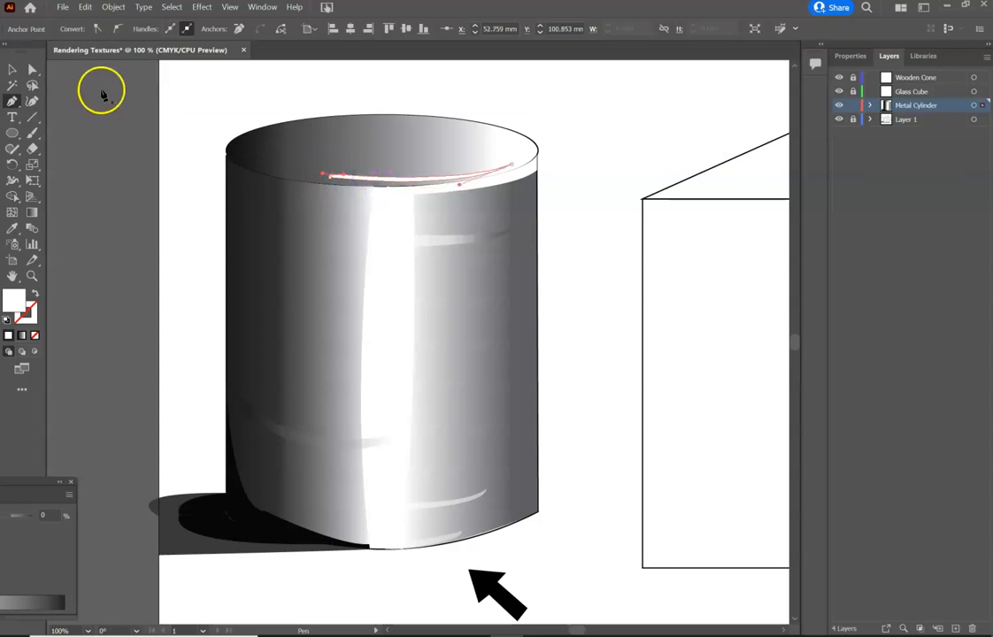
click(13, 69)
click(108, 115)
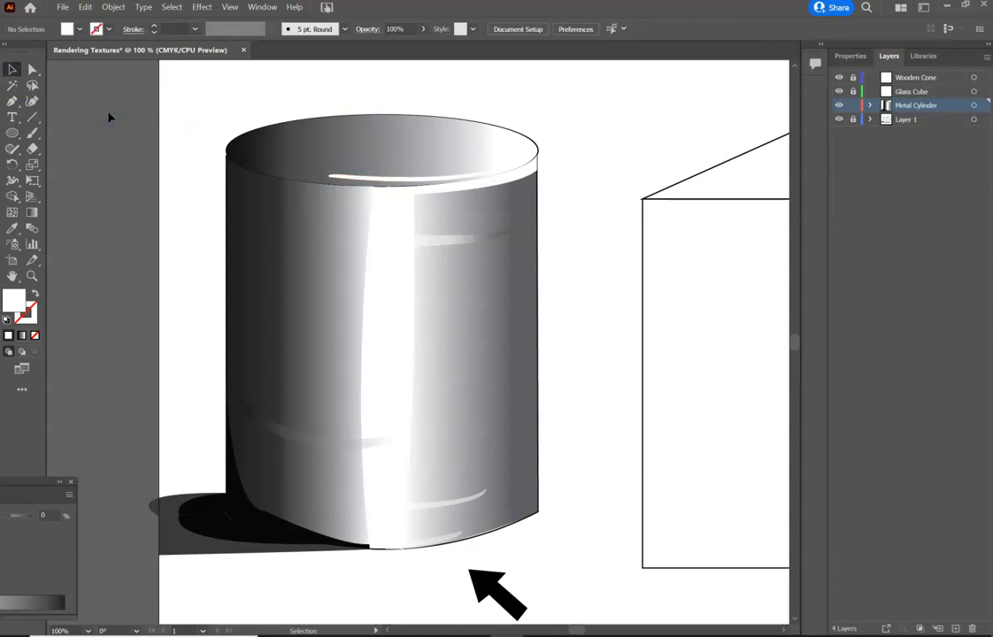
Set the opacity of the white rim highlight to 60% and deselect it.
click(342, 177)
click(396, 29)
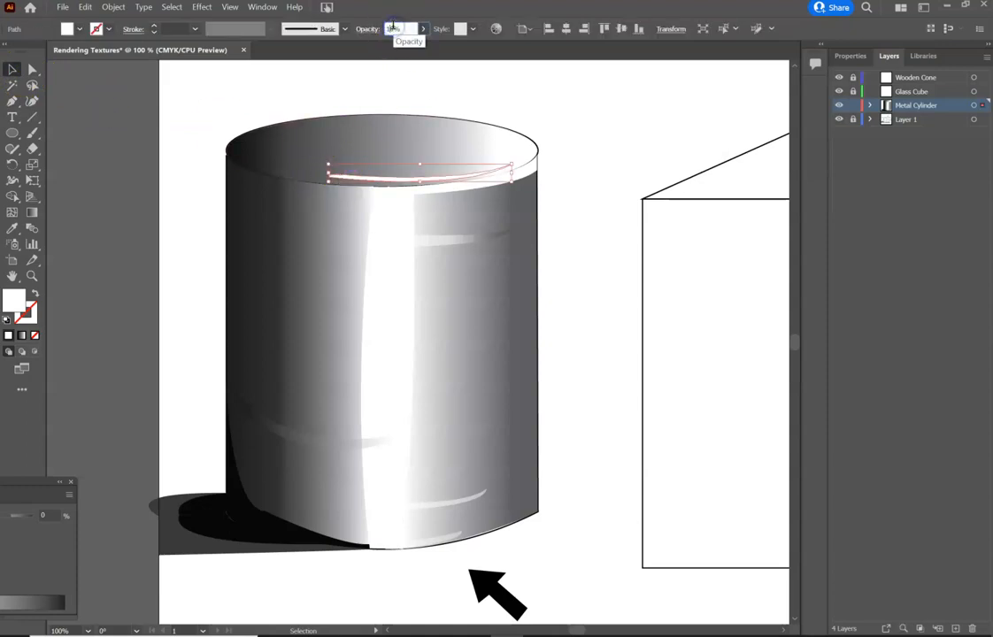
key(Return)
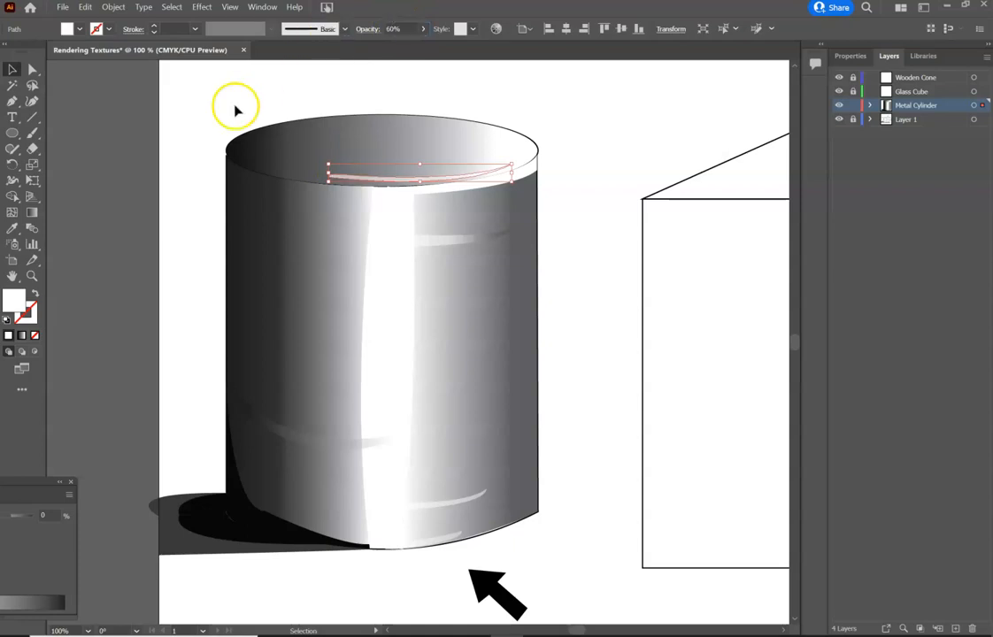
click(196, 122)
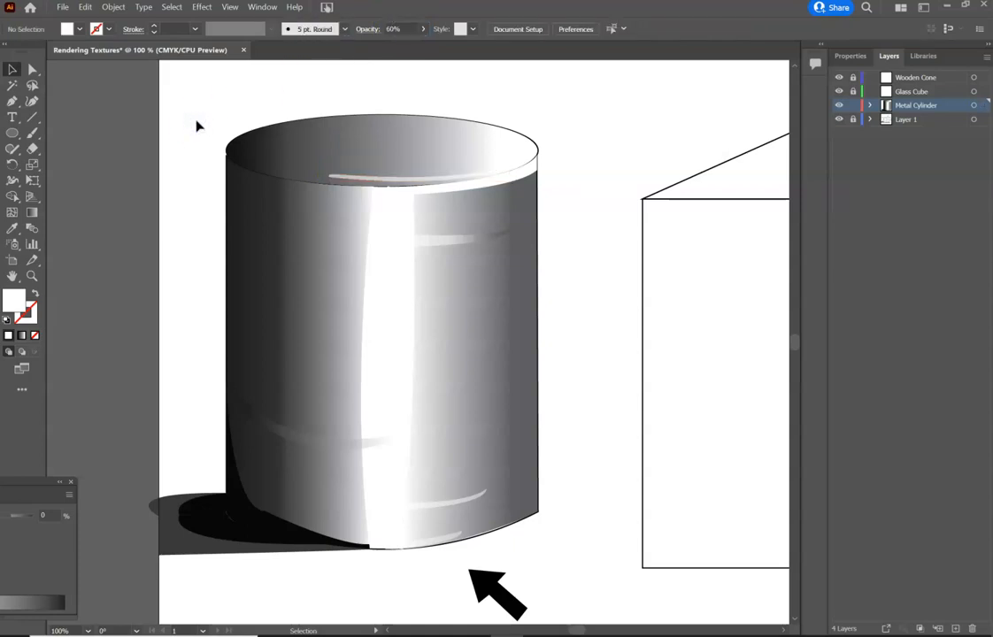
Start a thin curved shape directly below the rim highlight, with its lower edge following the front rim back toward the dark side.
click(13, 100)
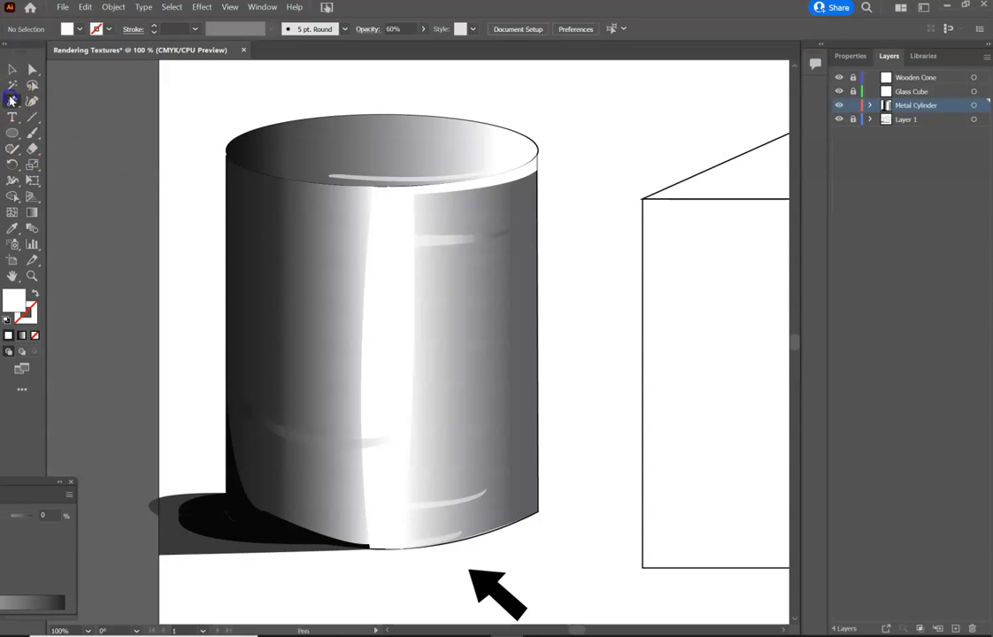
click(325, 181)
drag(358, 184, 496, 162)
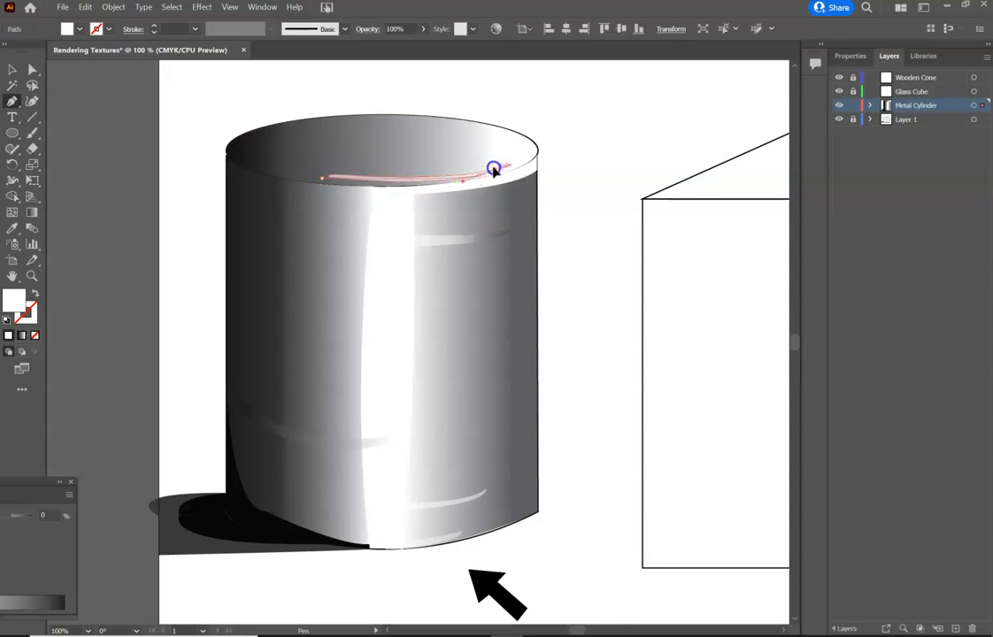
click(475, 176)
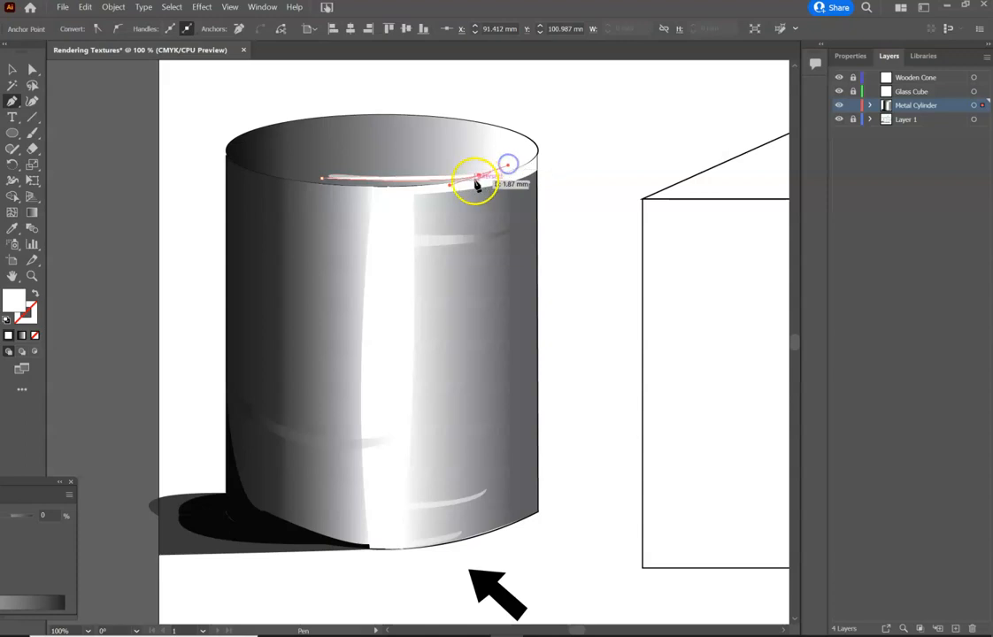
drag(482, 180, 491, 177)
click(489, 173)
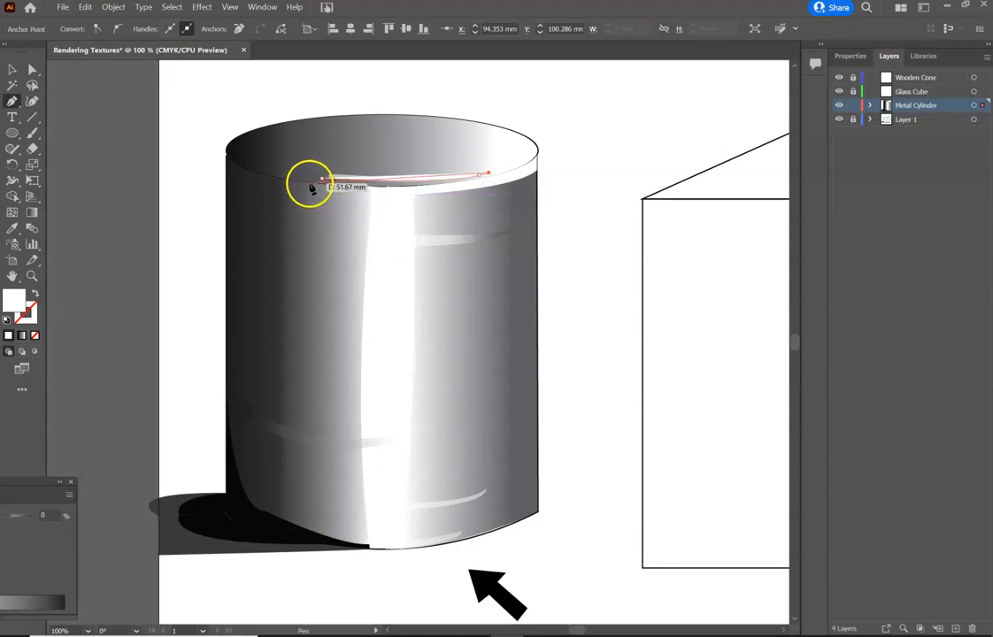
drag(308, 182, 190, 168)
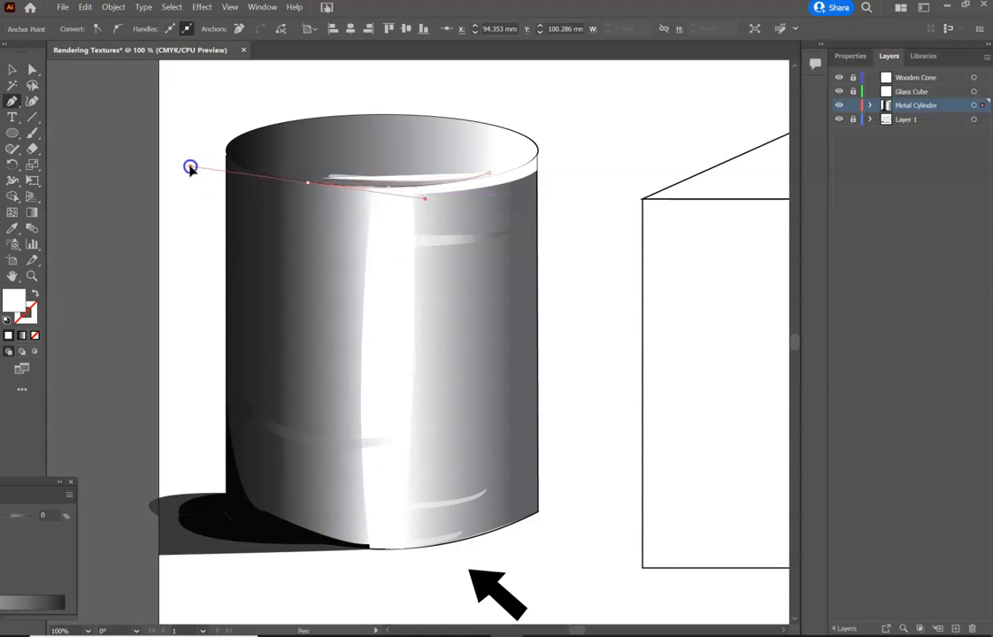
click(307, 183)
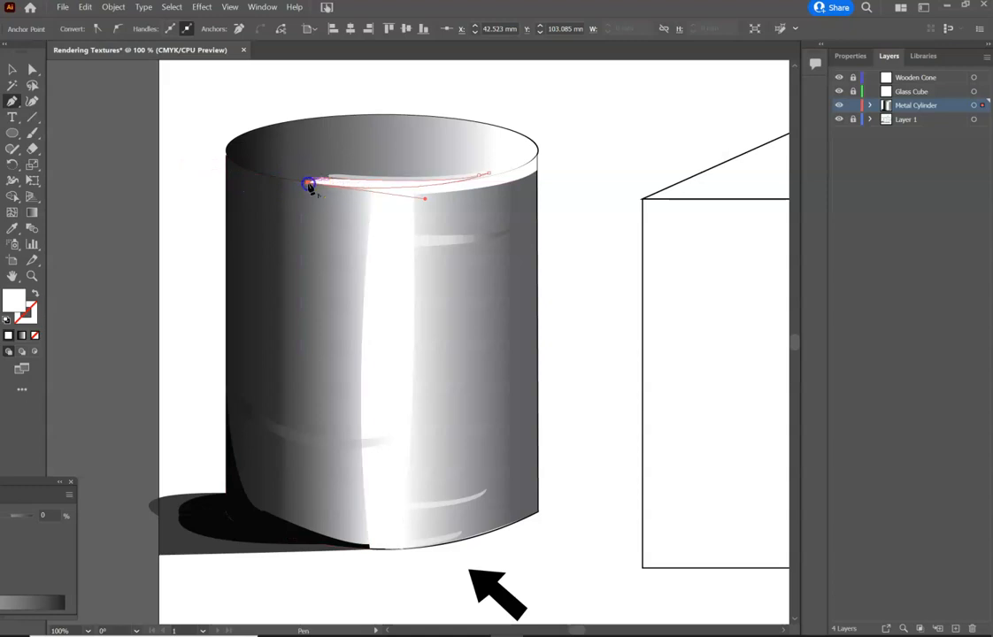
Extend the thin rim shape along the ellipse edge to the cylinder's dark-side corner and back, closing the path.
click(228, 153)
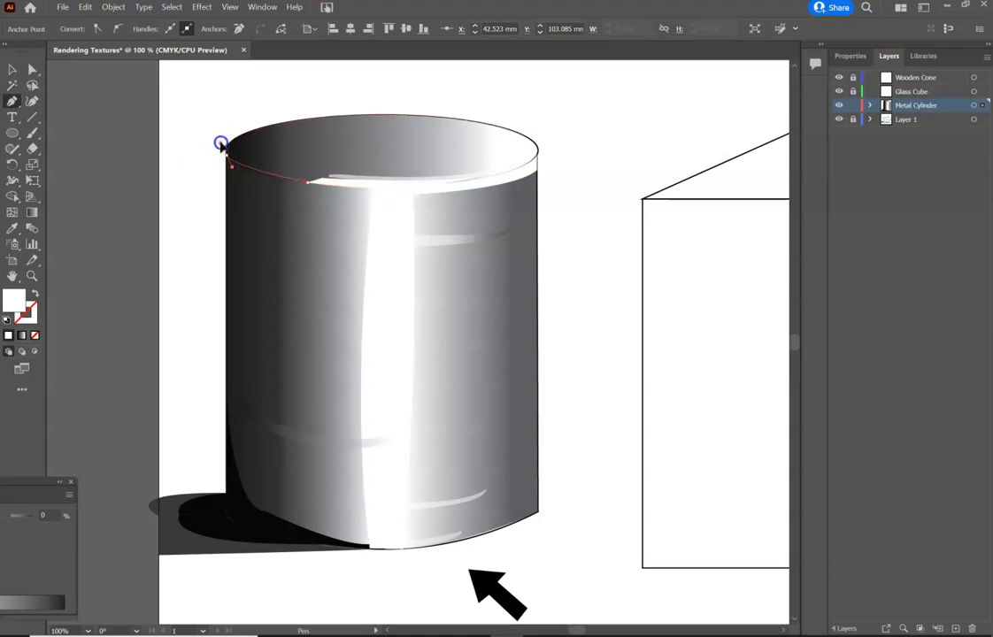
drag(222, 144, 326, 182)
click(323, 182)
click(228, 156)
drag(228, 156, 353, 176)
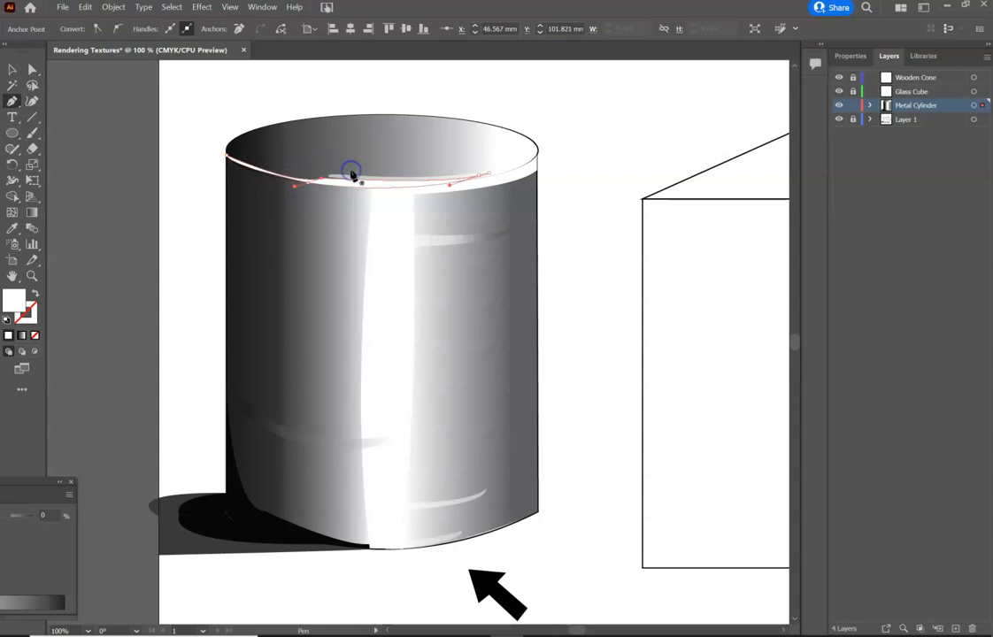
Fill the thin rim shape with black, 000000.
click(13, 305)
drag(383, 324, 310, 418)
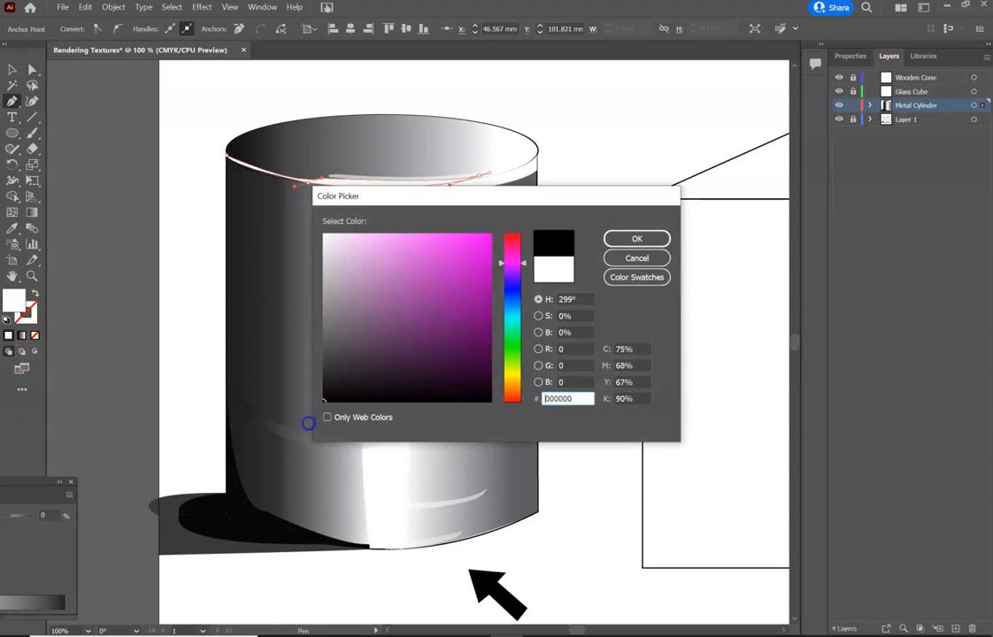
click(493, 410)
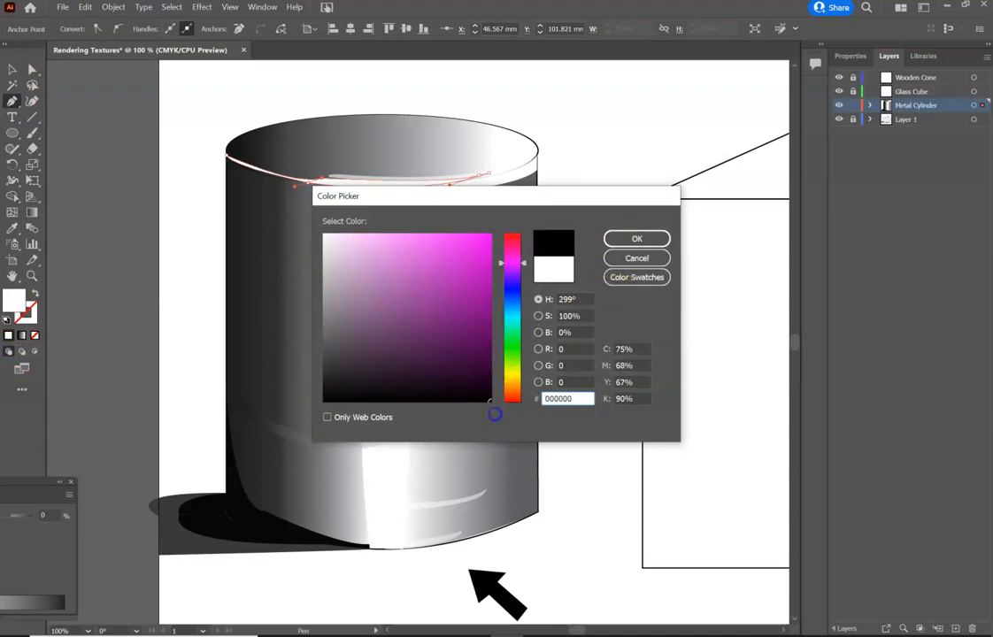
click(632, 236)
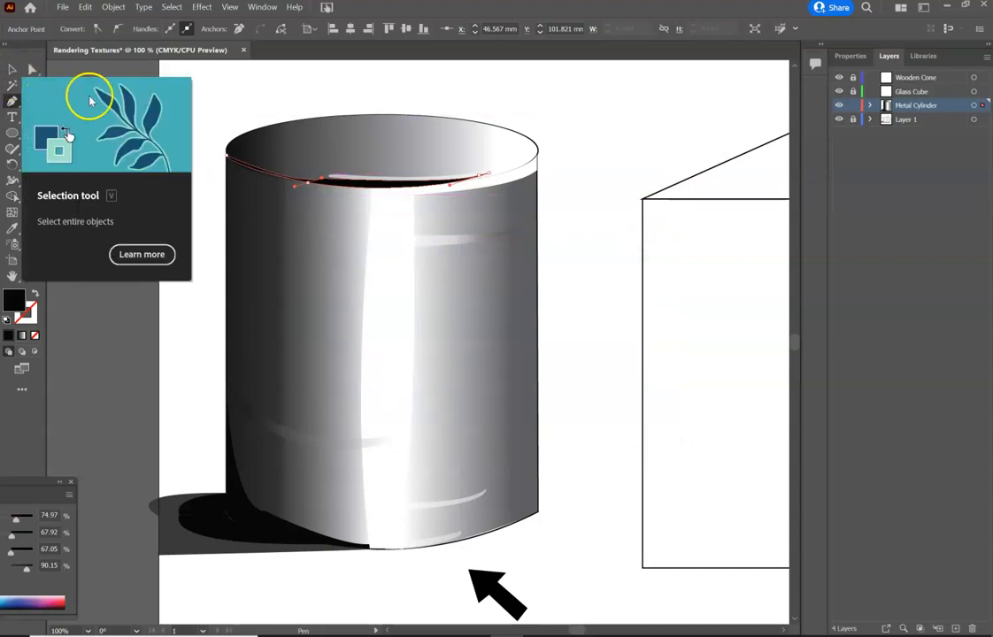
Set the opacity of the thin black rim shape to 60% and deselect it.
click(13, 69)
click(194, 110)
click(327, 182)
click(394, 29)
text(60)
key(Return)
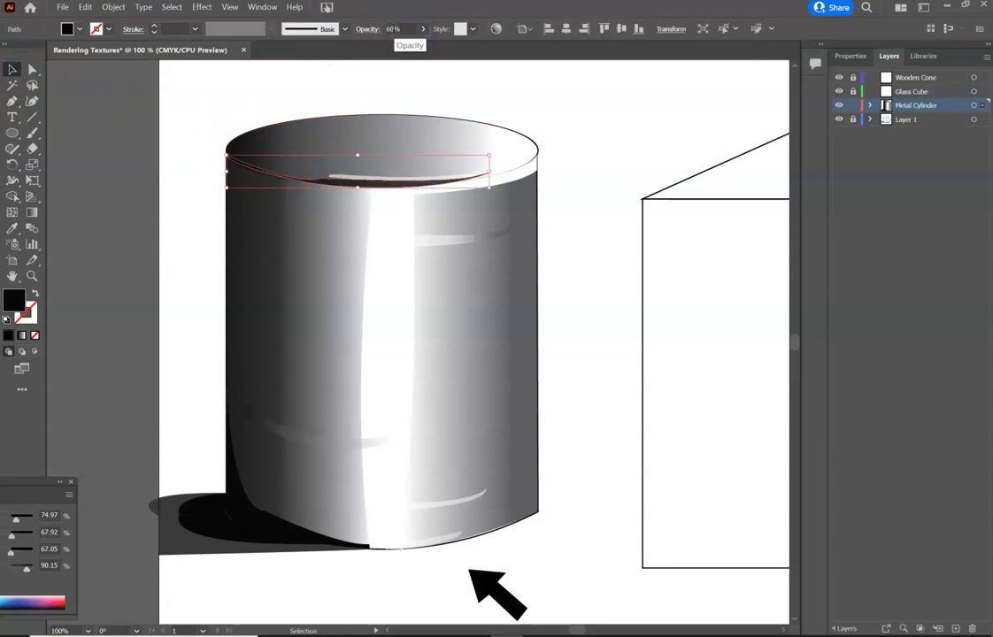
click(192, 163)
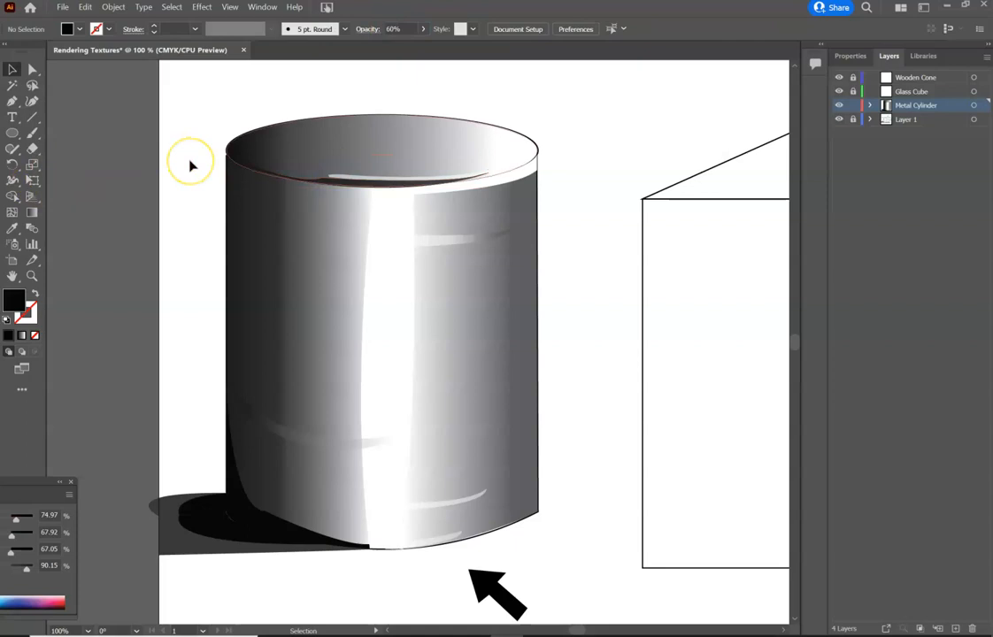
Raise the opacity of the white rim highlight to 80% and deselect it.
click(329, 179)
click(391, 28)
text(80)
click(132, 162)
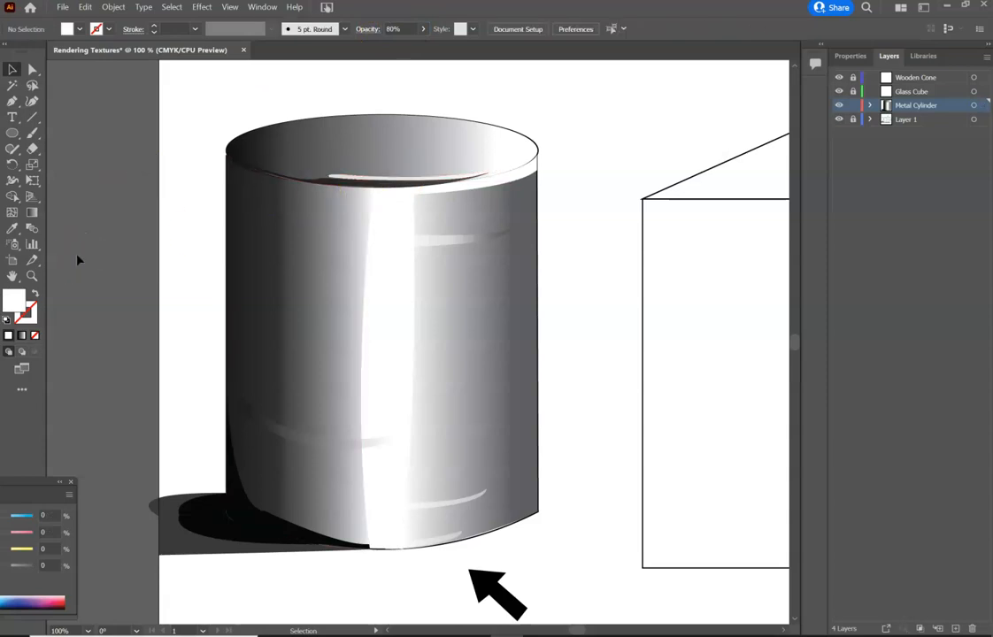
Draw a closed four-sided patch with curved edges below the front rim, reaching from the dark side to the central highlight.
click(14, 101)
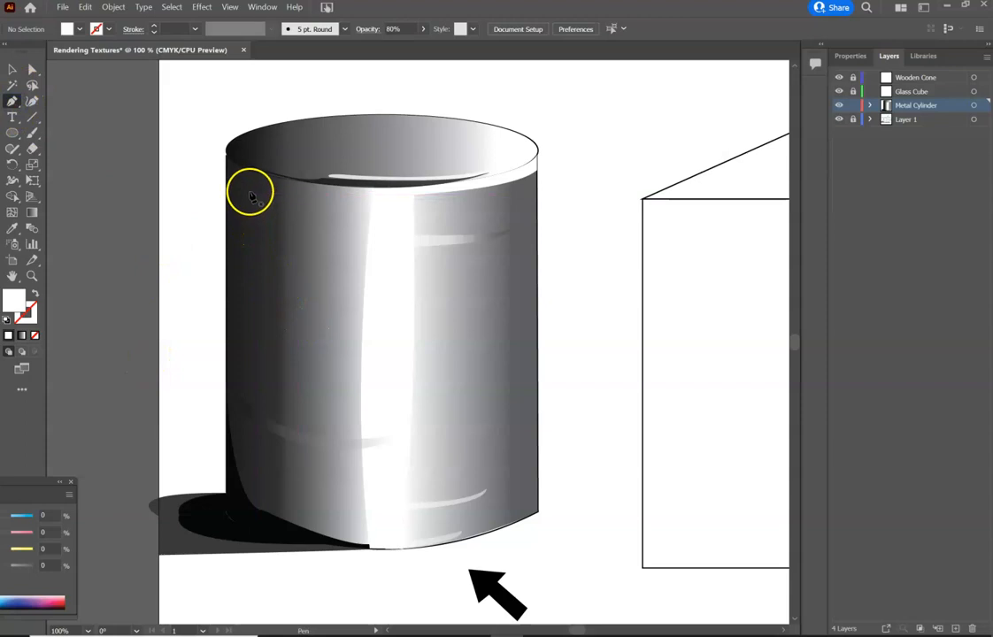
click(276, 188)
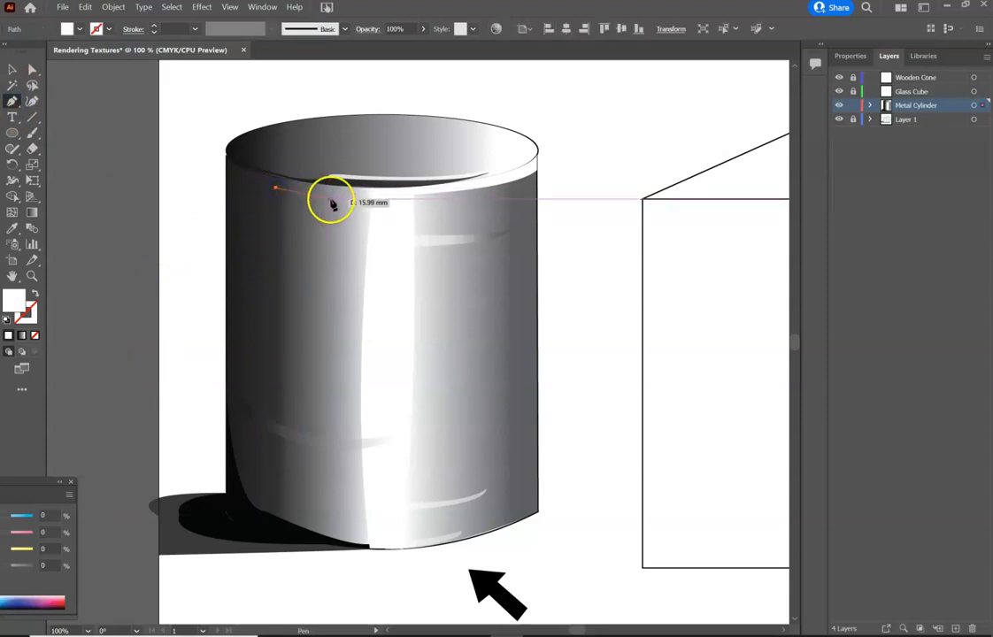
drag(376, 208, 375, 251)
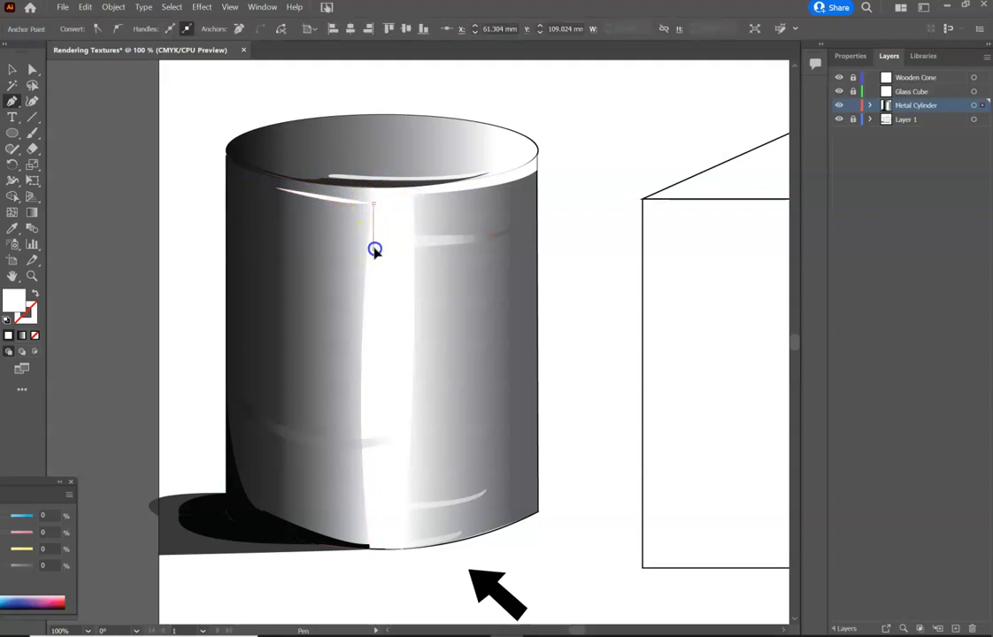
click(374, 249)
drag(262, 247, 195, 217)
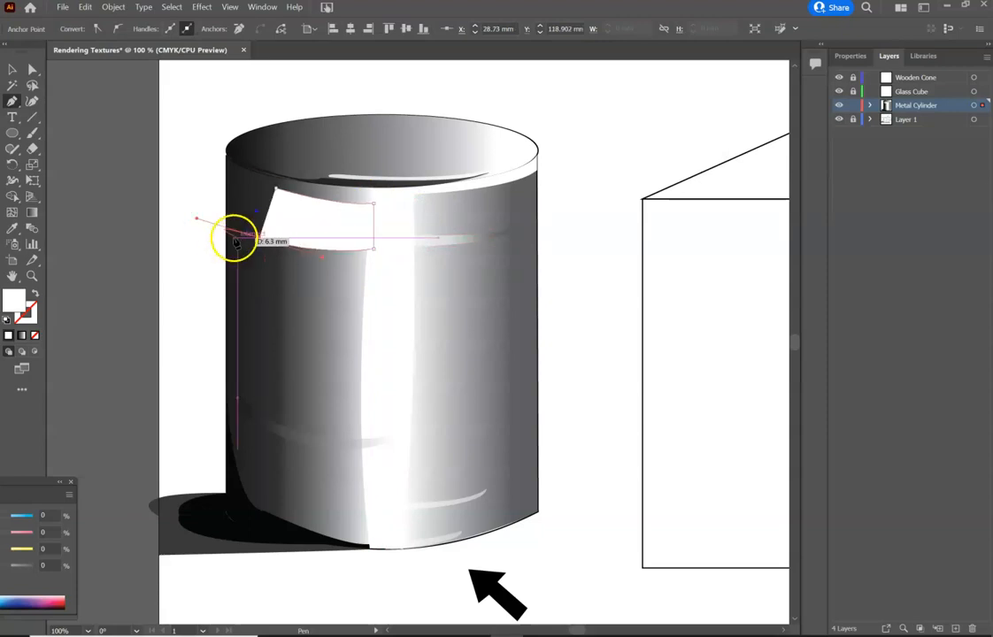
drag(260, 240, 277, 194)
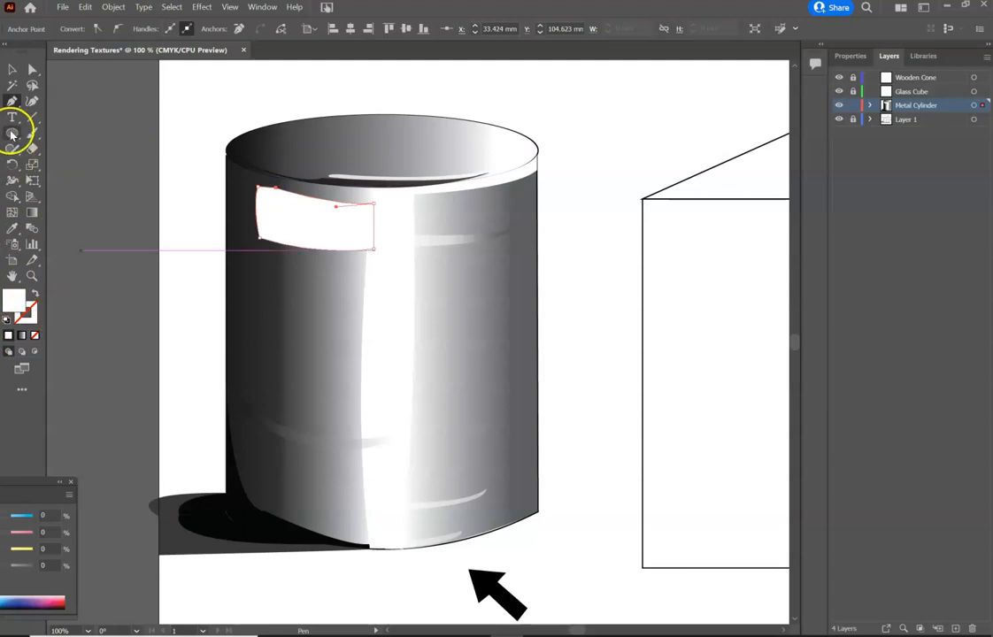
Try to fill the patch by sampling the gradients of the cylinder body with the Eyedropper.
click(14, 227)
click(289, 320)
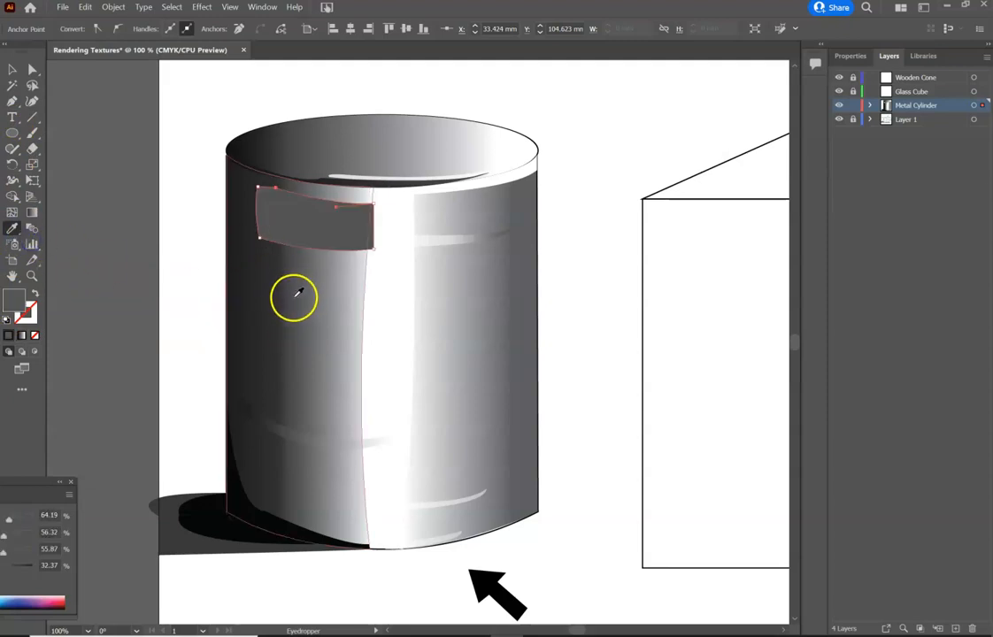
click(291, 298)
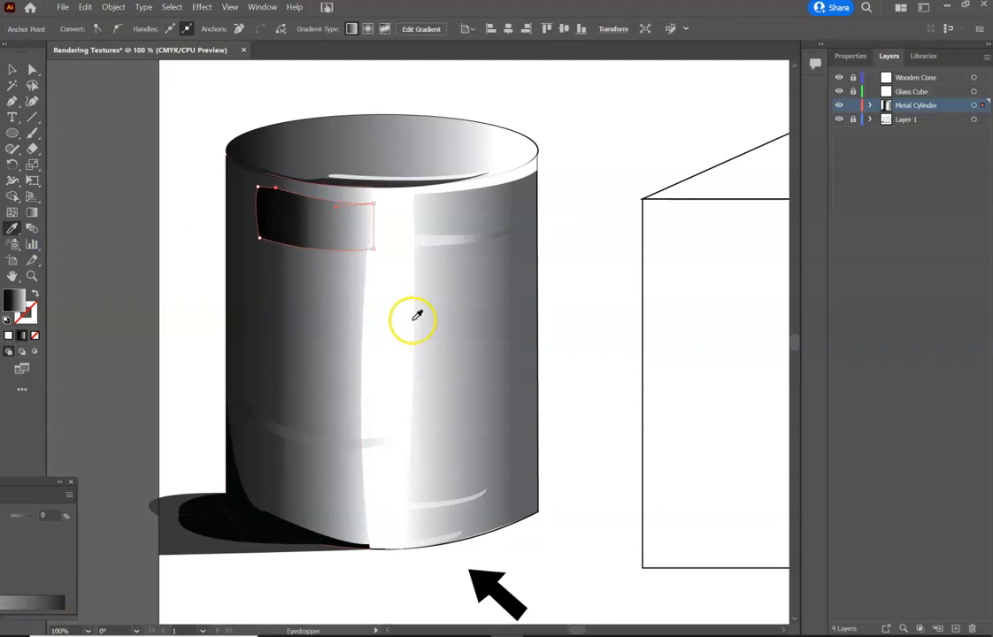
click(431, 336)
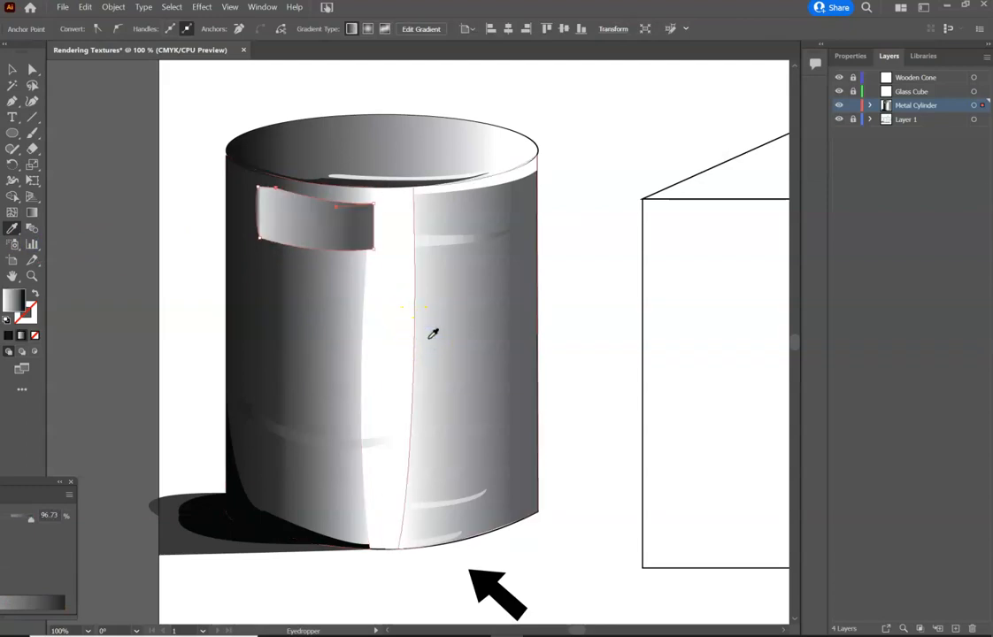
click(322, 328)
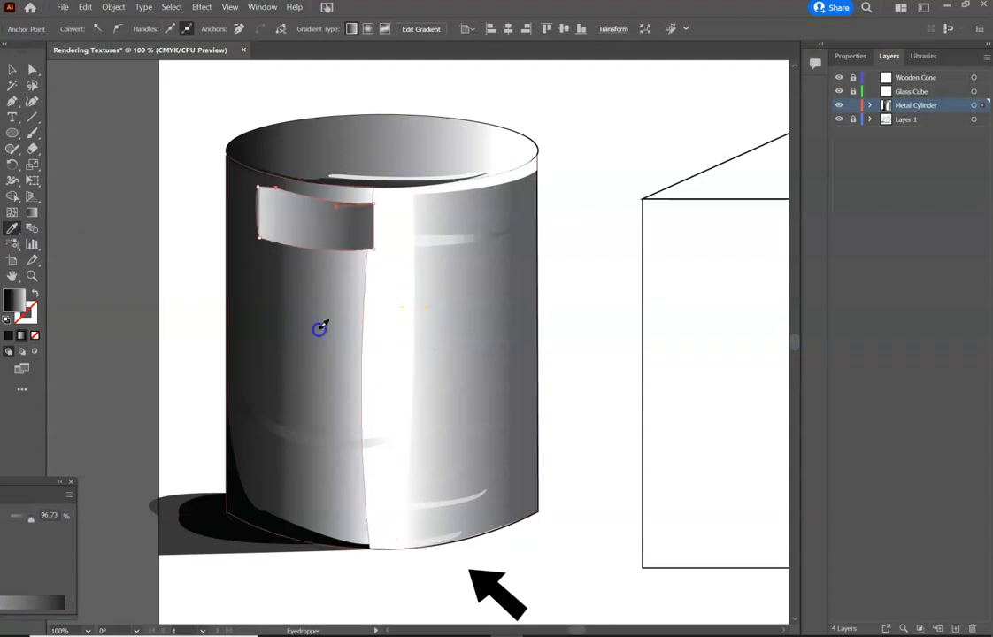
Fill the patch with a solid light grey of about C 42, M 34, Y 35, K 1.
click(18, 310)
double_click(15, 303)
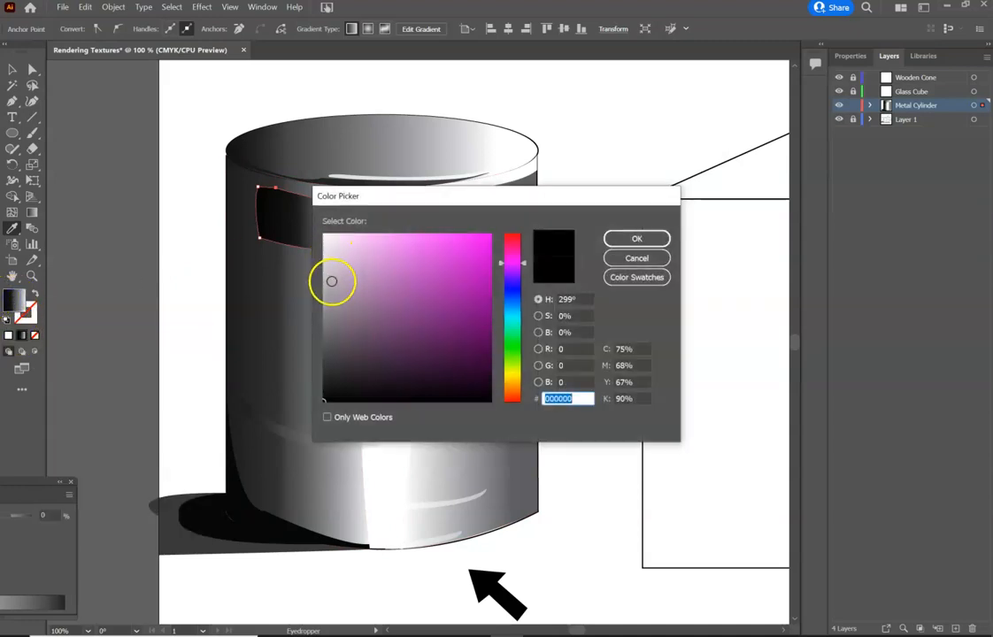
click(324, 301)
click(636, 238)
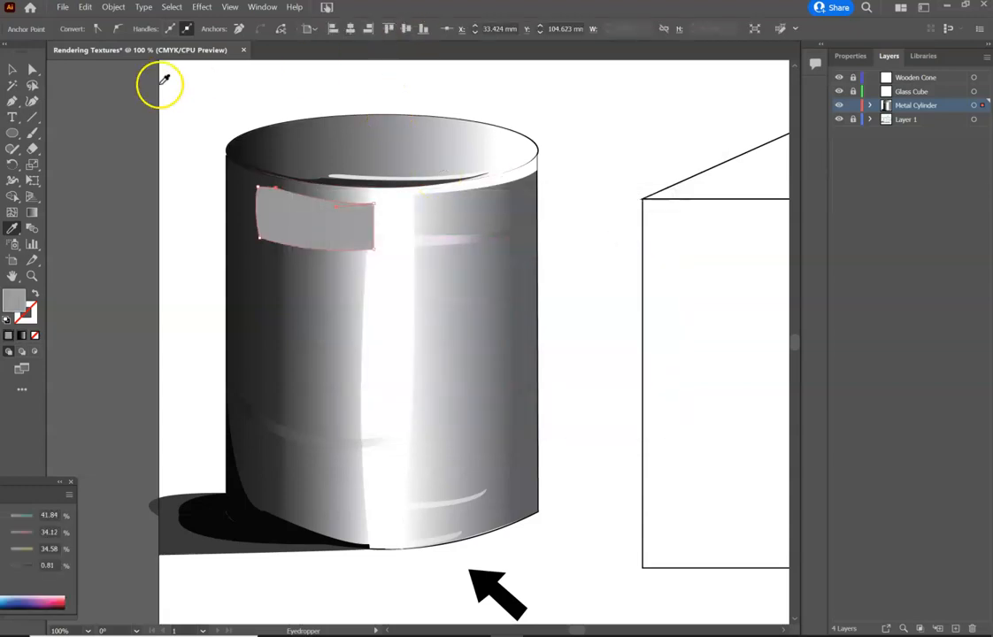
Lower the grey patch's opacity to 2% after trying 20% and 5%, and deselect it.
click(13, 69)
click(208, 117)
click(270, 219)
click(393, 29)
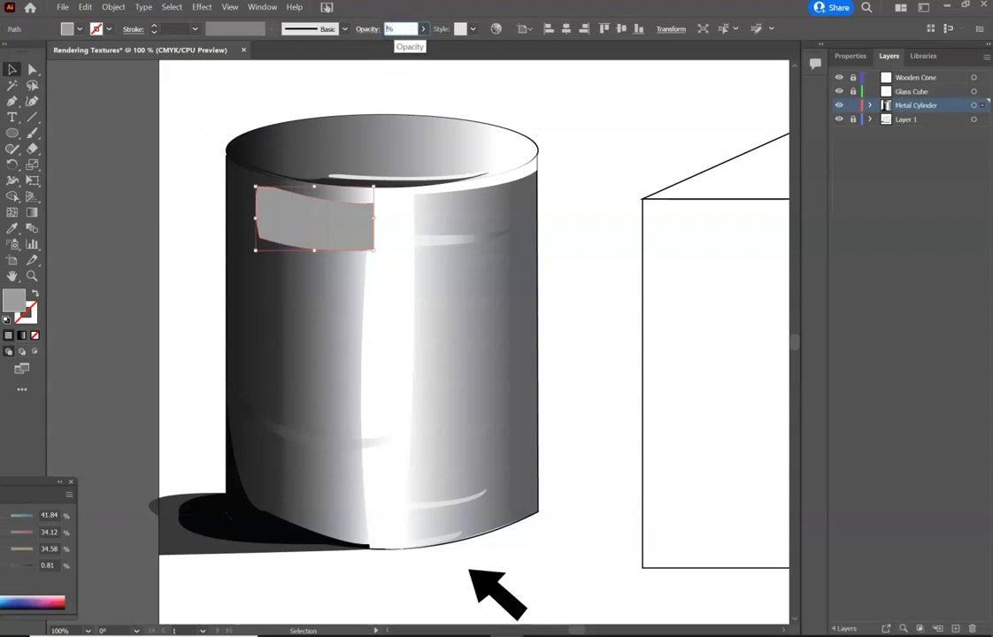
text(20%)
key(Return)
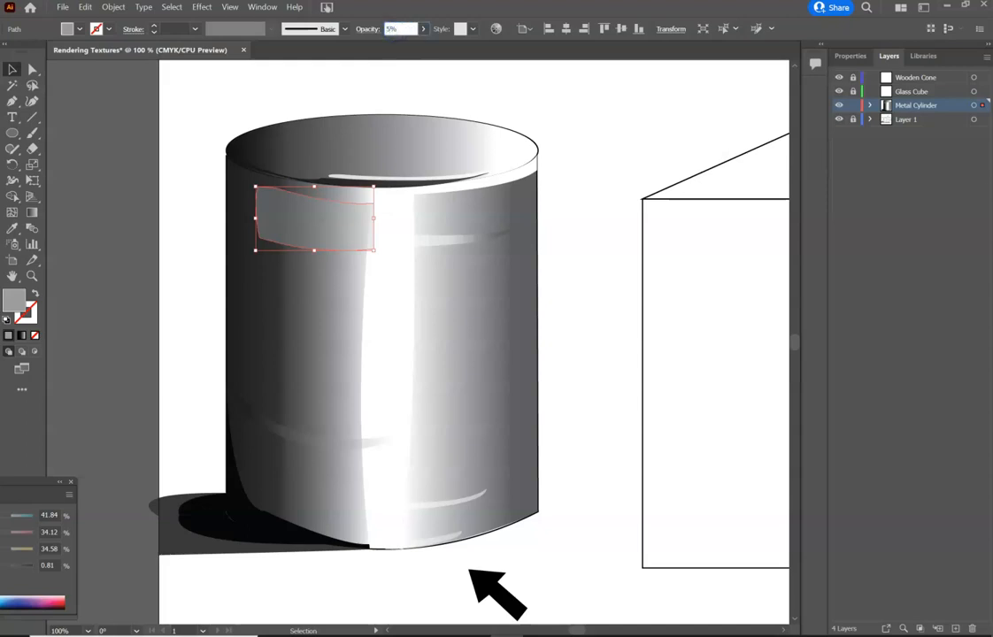
key(Return)
click(163, 139)
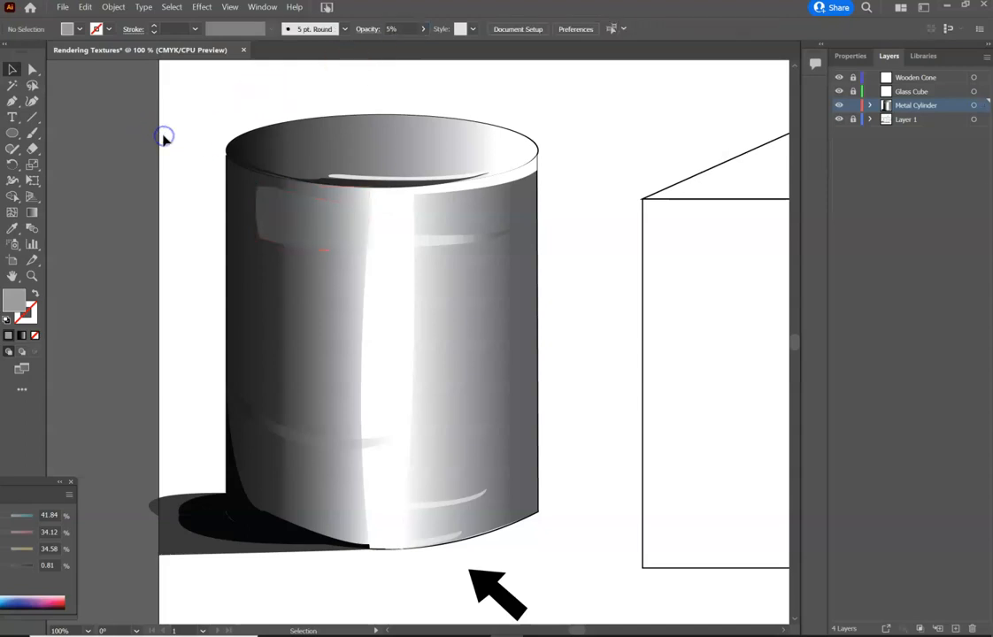
click(289, 229)
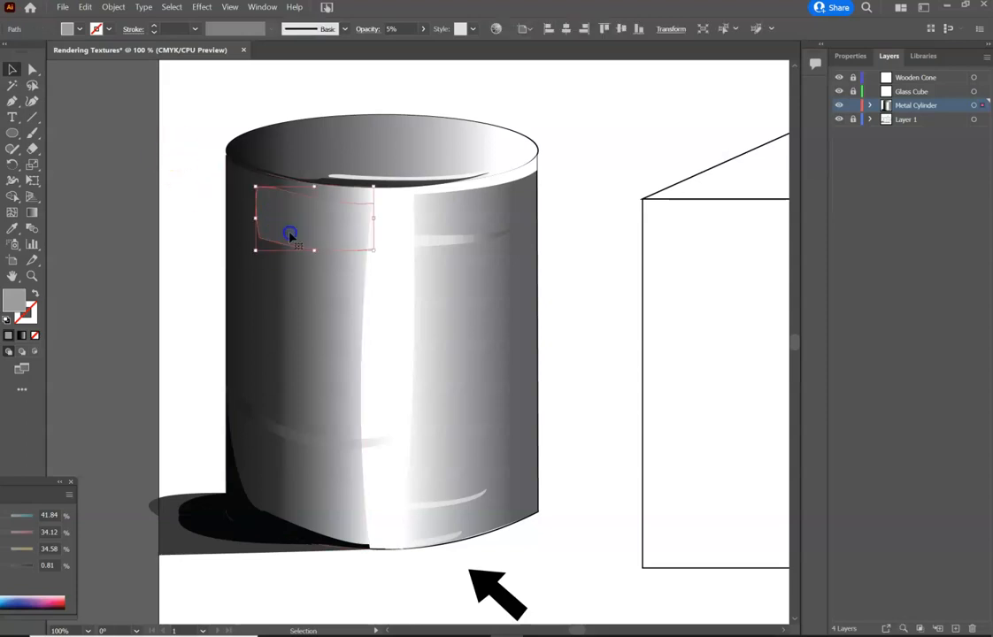
click(391, 29)
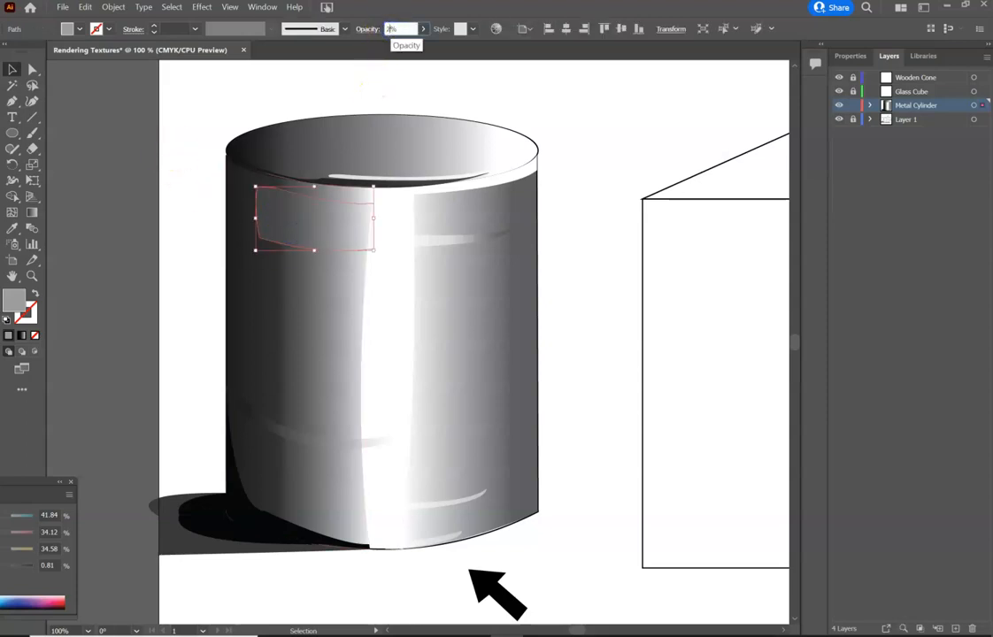
click(148, 192)
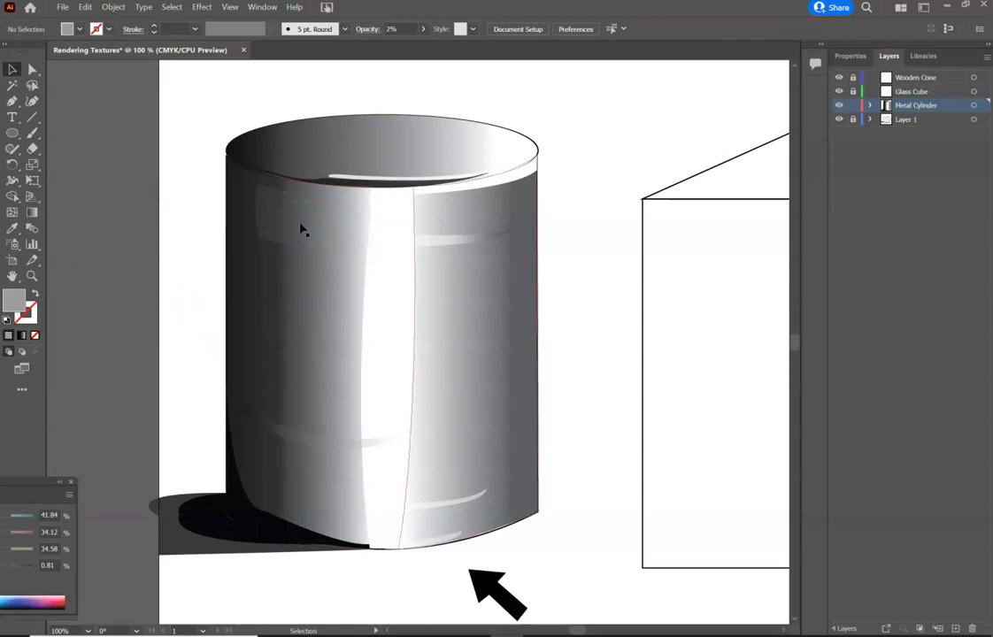
Shift the upper reflection streak from the light side across the central highlight and give it the grey patch's fill and opacity.
mouse_move(414, 251)
mouse_down()
mouse_move(439, 243)
mouse_move(322, 270)
mouse_up()
click(155, 210)
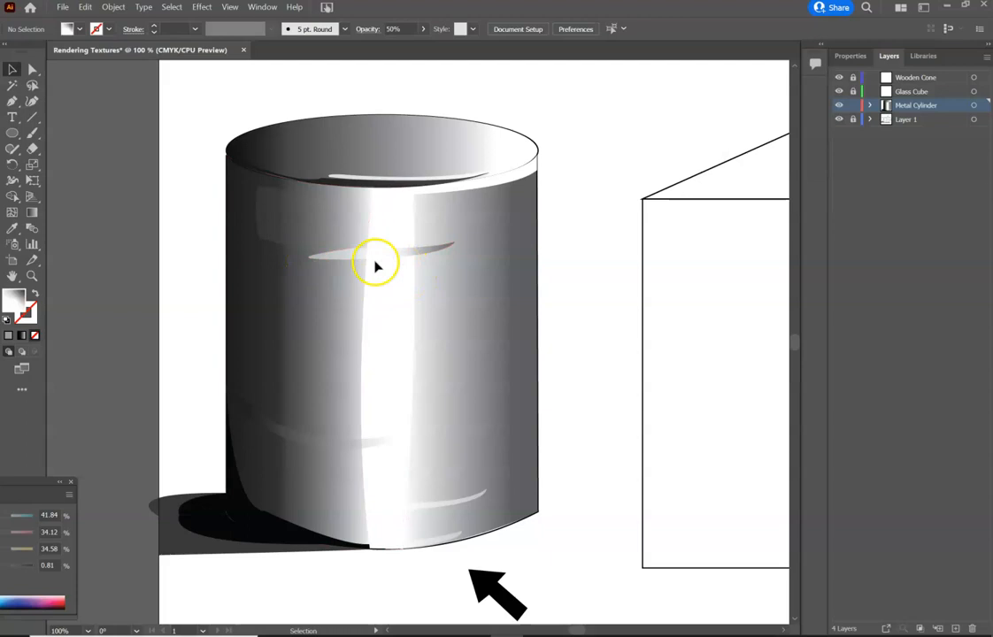
click(372, 258)
click(13, 229)
click(305, 223)
click(12, 69)
click(125, 136)
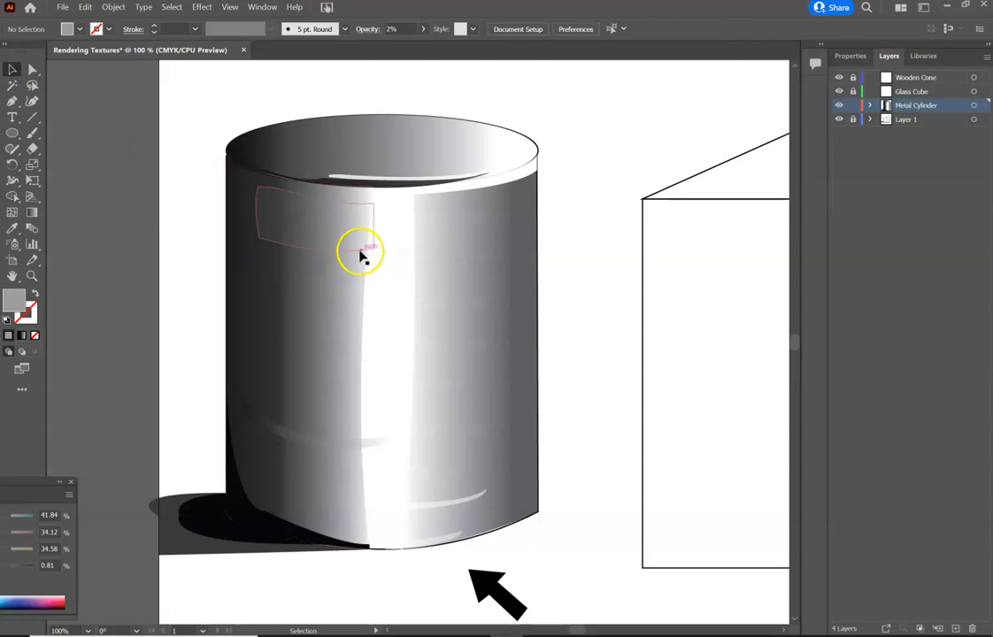
Move the faint grey streak onto the dark side just below the patch and deselect it.
drag(360, 257, 337, 266)
click(159, 233)
click(181, 212)
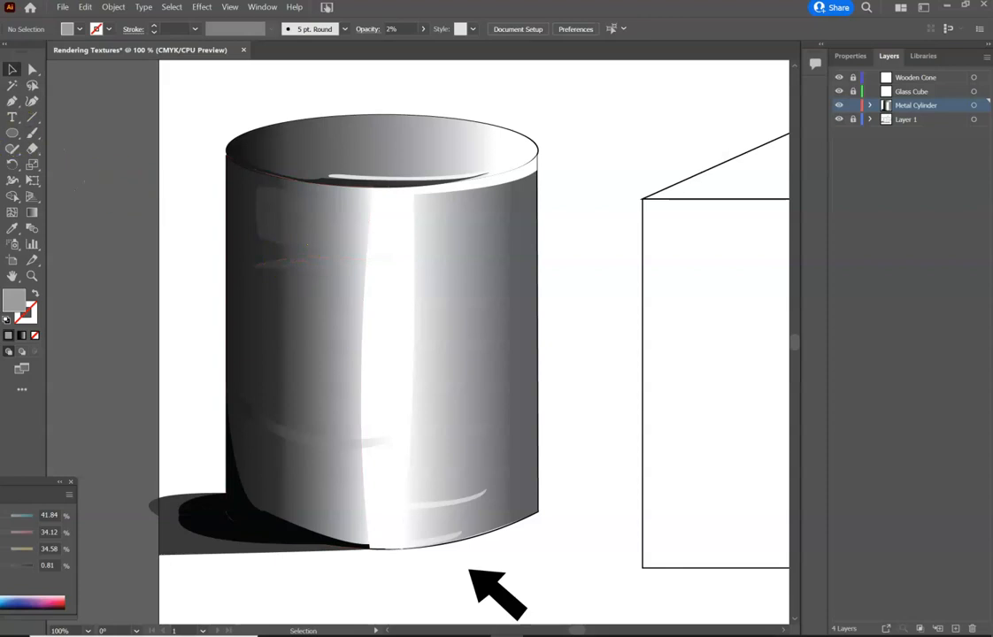
Paste a copy of the faint grey streak and reflect it across the vertical axis.
click(12, 69)
click(274, 266)
key(ctrl+v)
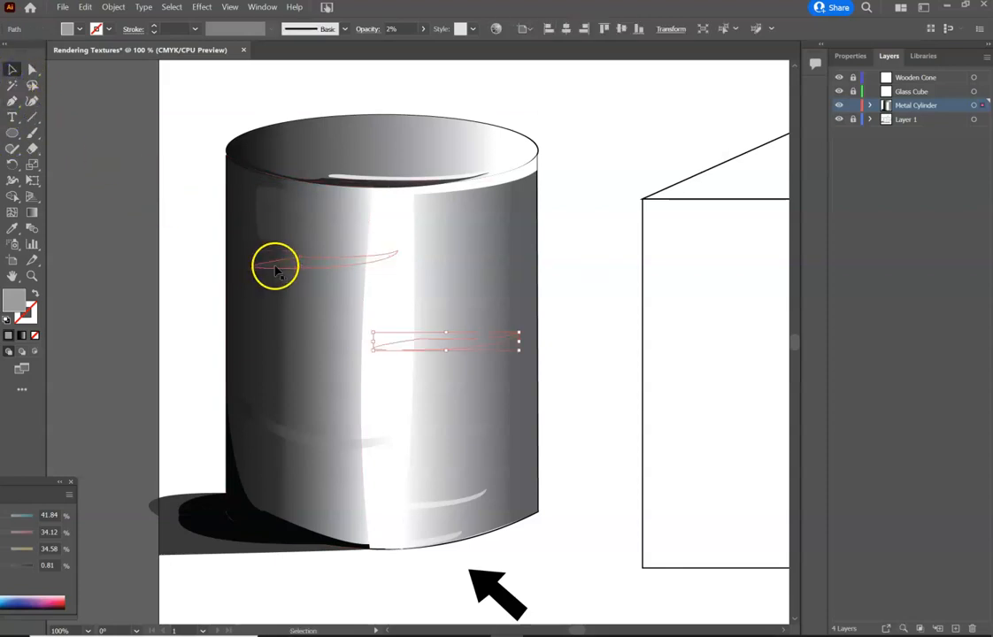
right_click(494, 345)
mouse_move(547, 547)
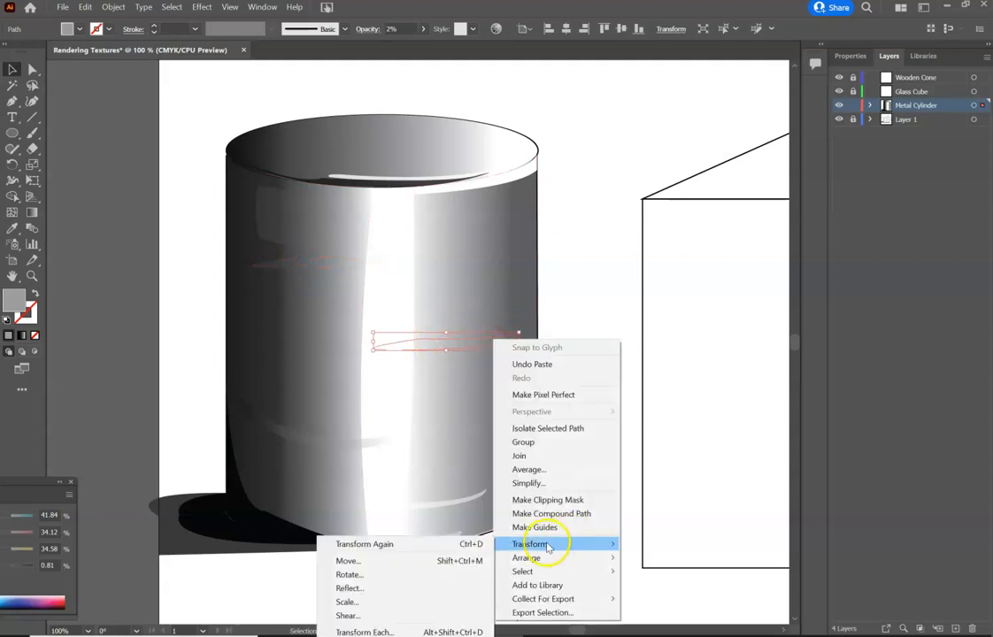
click(456, 587)
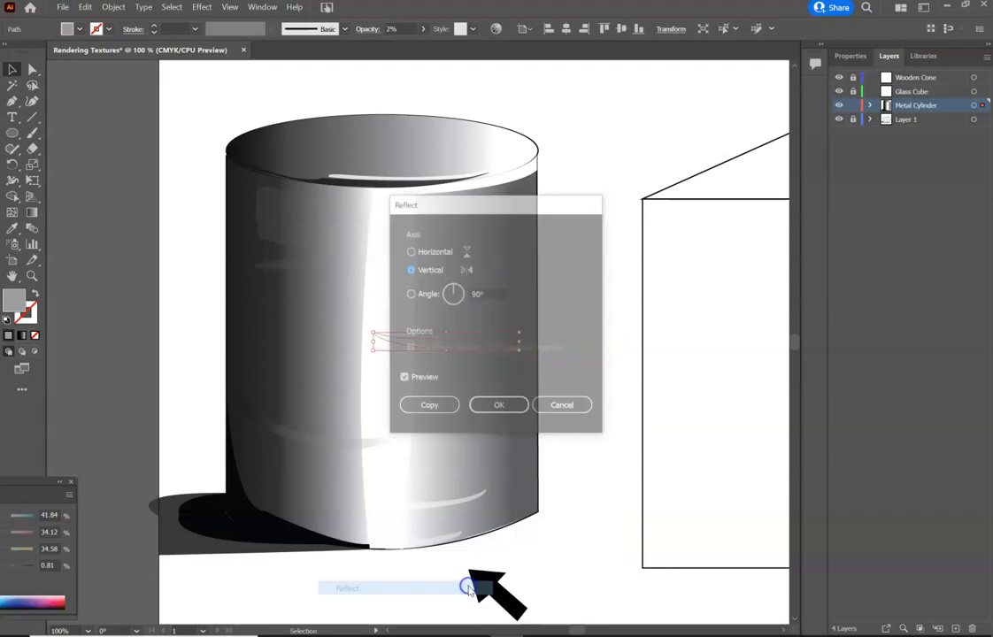
click(495, 407)
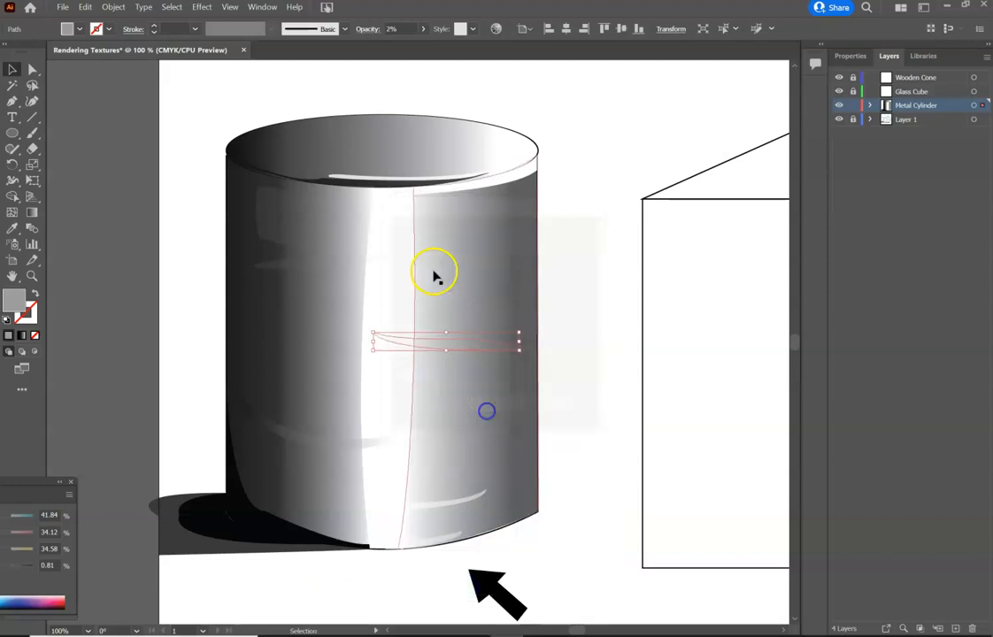
Place the mirrored streak just below the grey patch, set its opacity to 10% and deselect it.
drag(448, 343, 336, 254)
click(391, 28)
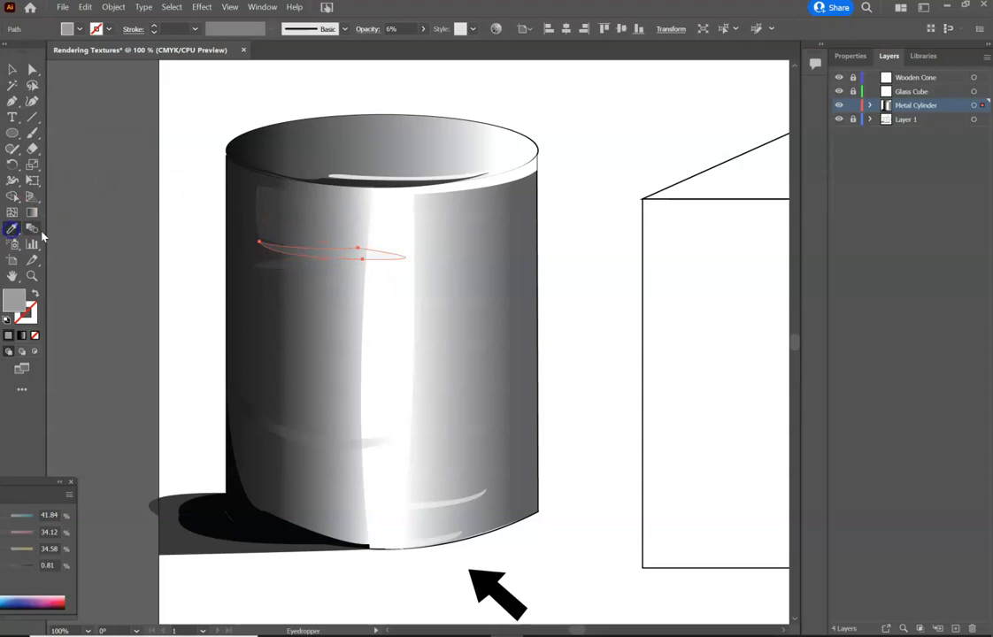
click(390, 28)
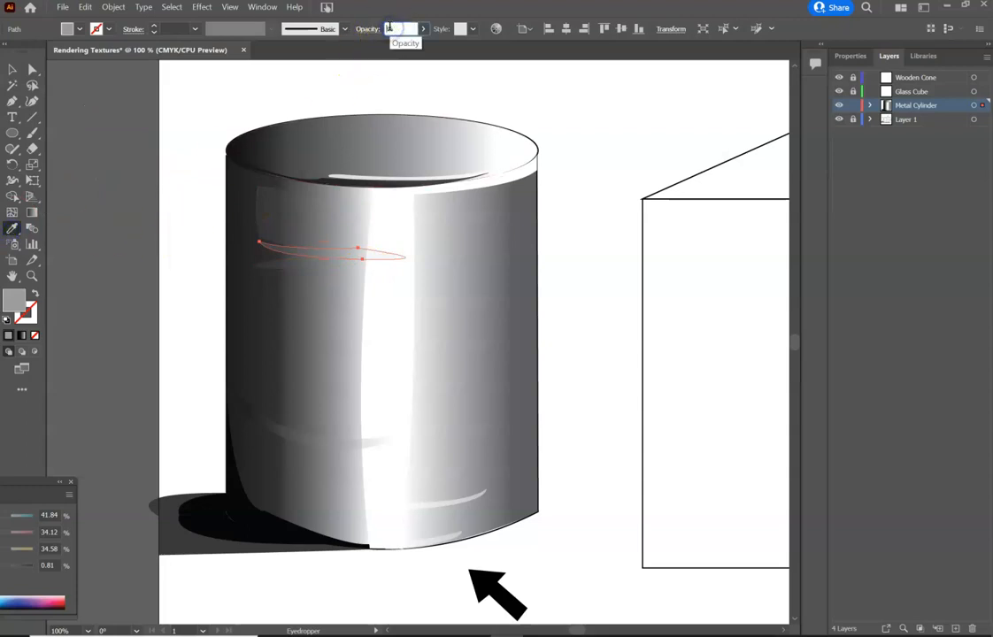
click(115, 93)
click(14, 68)
click(132, 169)
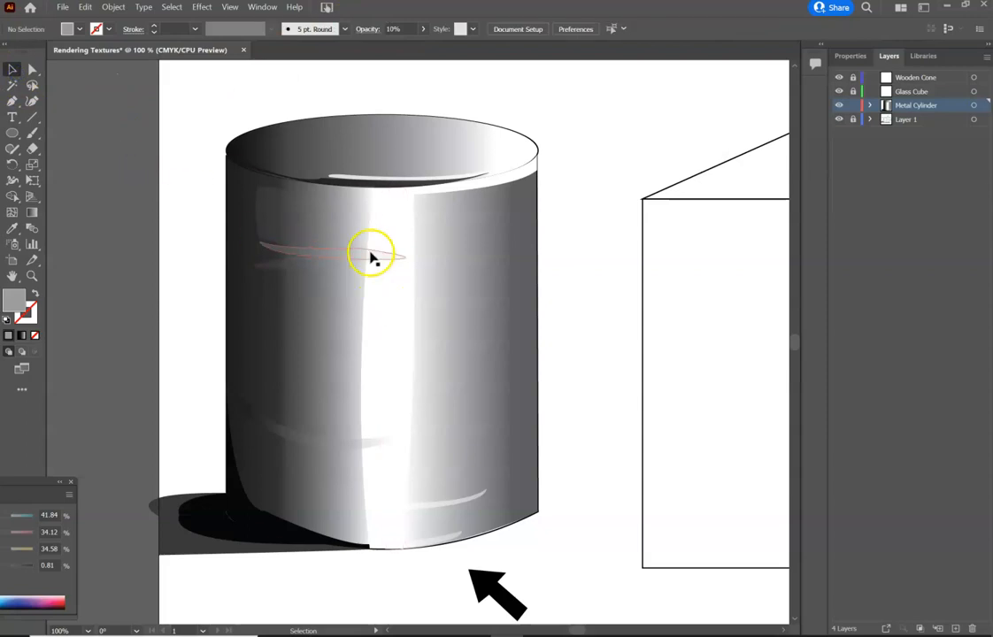
Move the 10% streak to the upper light side, reflected across the vertical axis and overlapping the central highlight's edge.
drag(371, 254, 507, 243)
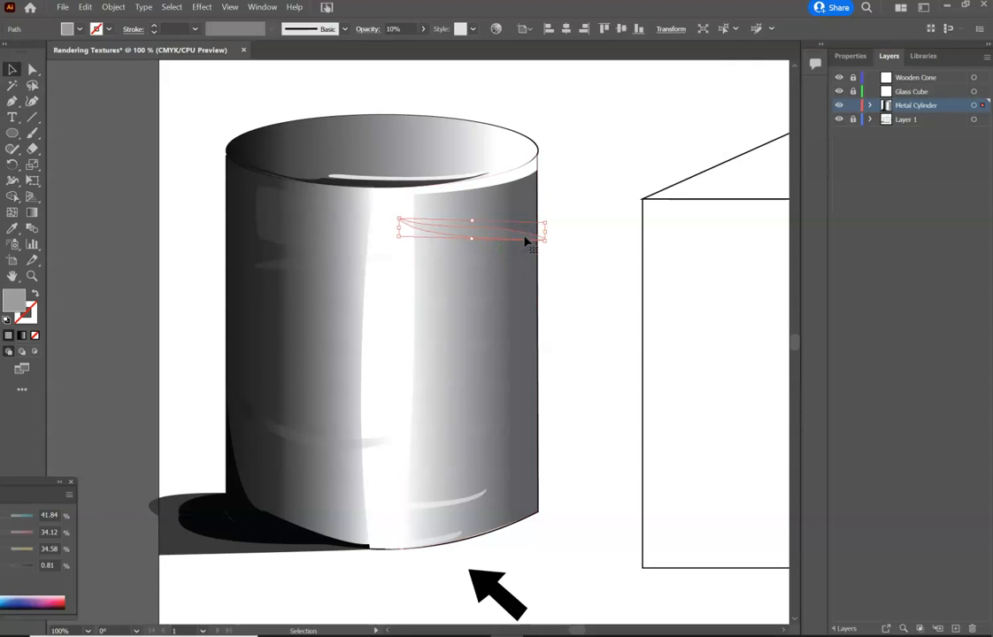
right_click(528, 239)
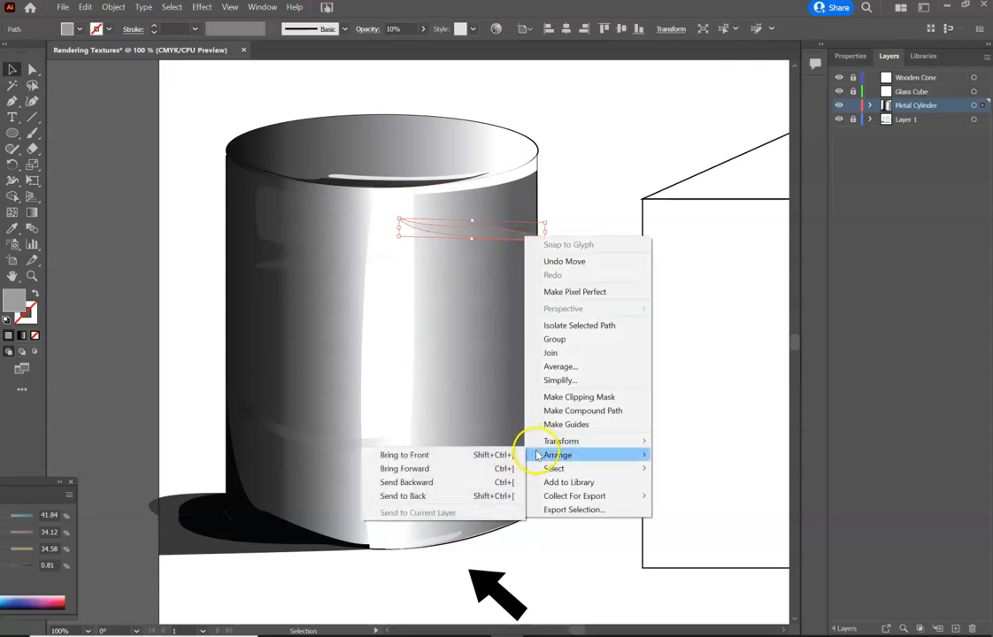
mouse_move(567, 440)
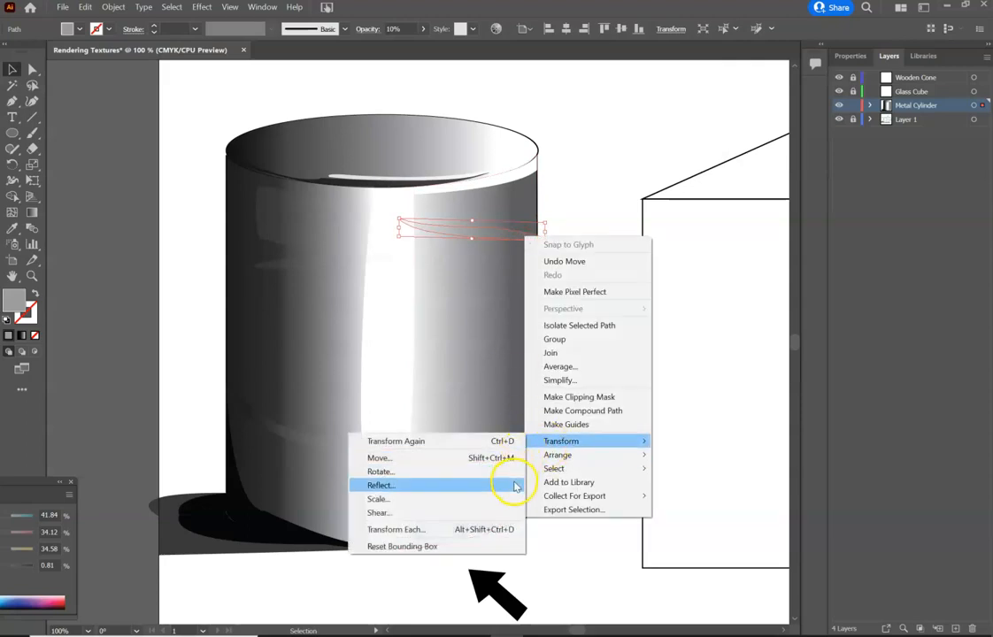
click(511, 485)
click(507, 405)
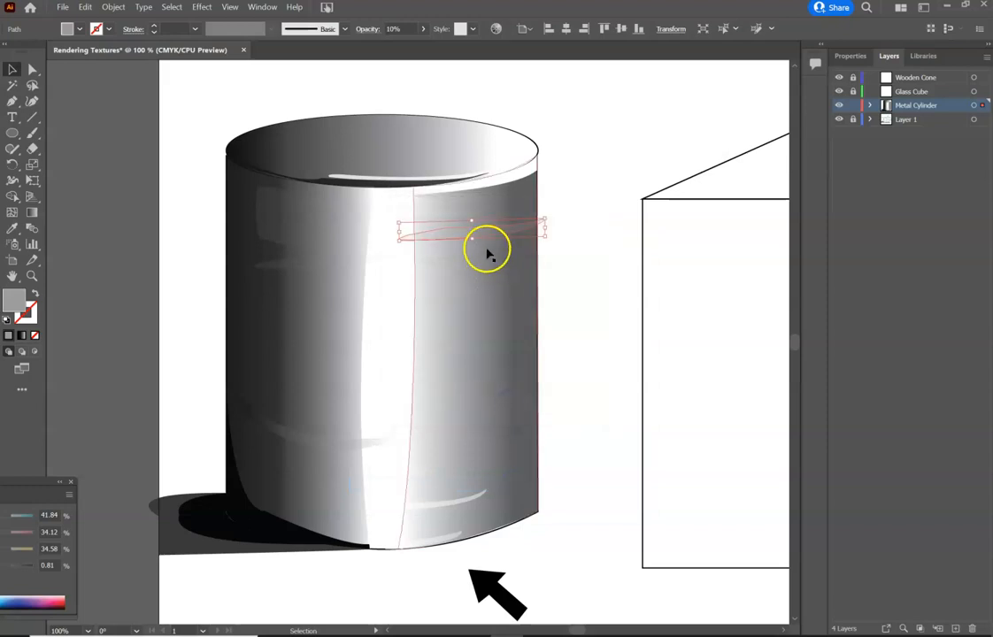
drag(492, 229, 469, 245)
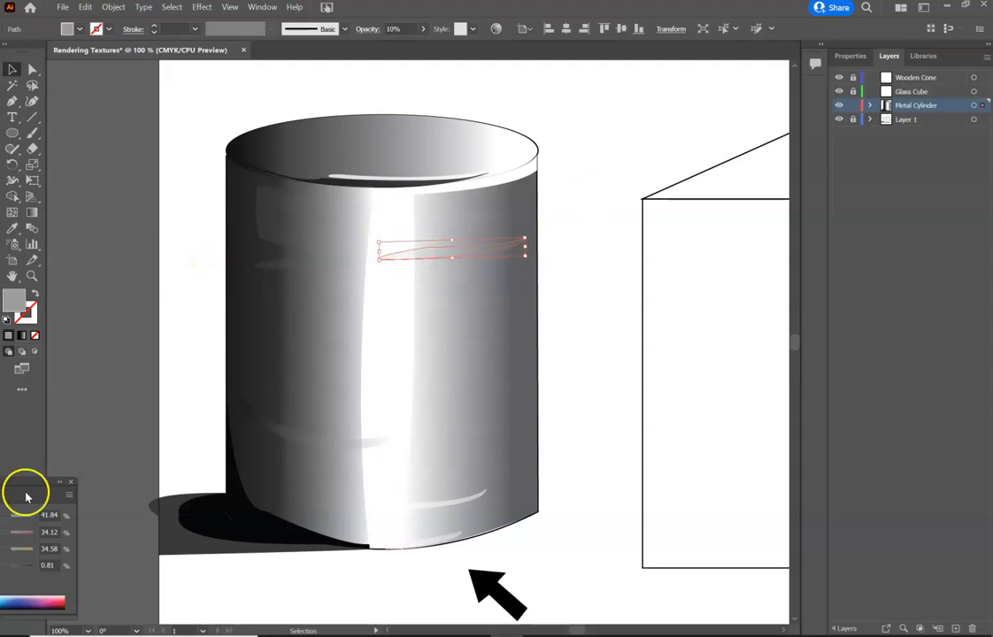
Recolour the upper light-side streak by sampling the cylinder's highlight area with the Eyedropper.
drag(35, 485, 66, 462)
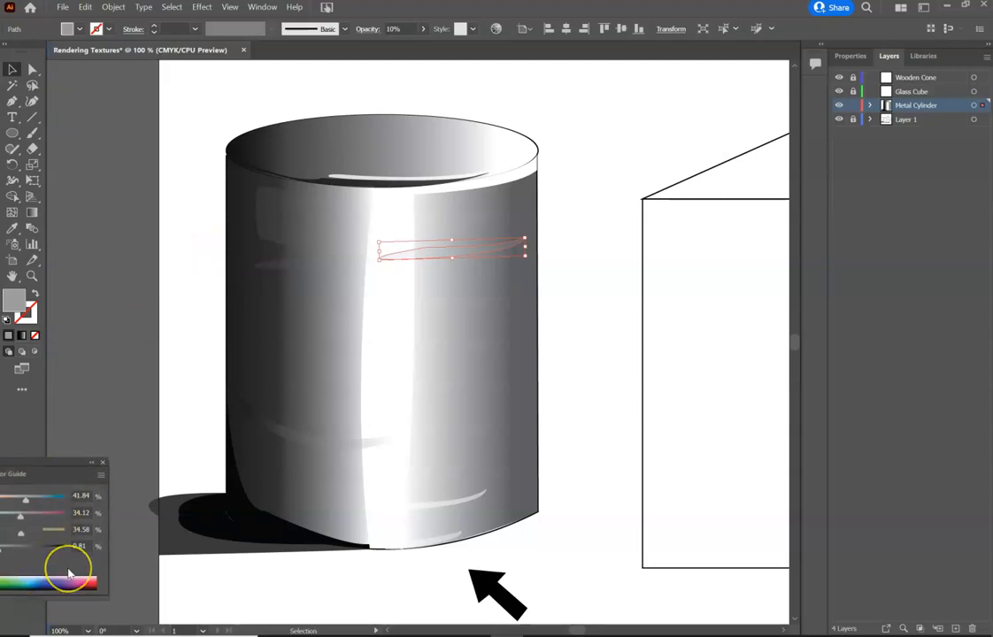
key(ctrl+minus)
key(ctrl+minus)
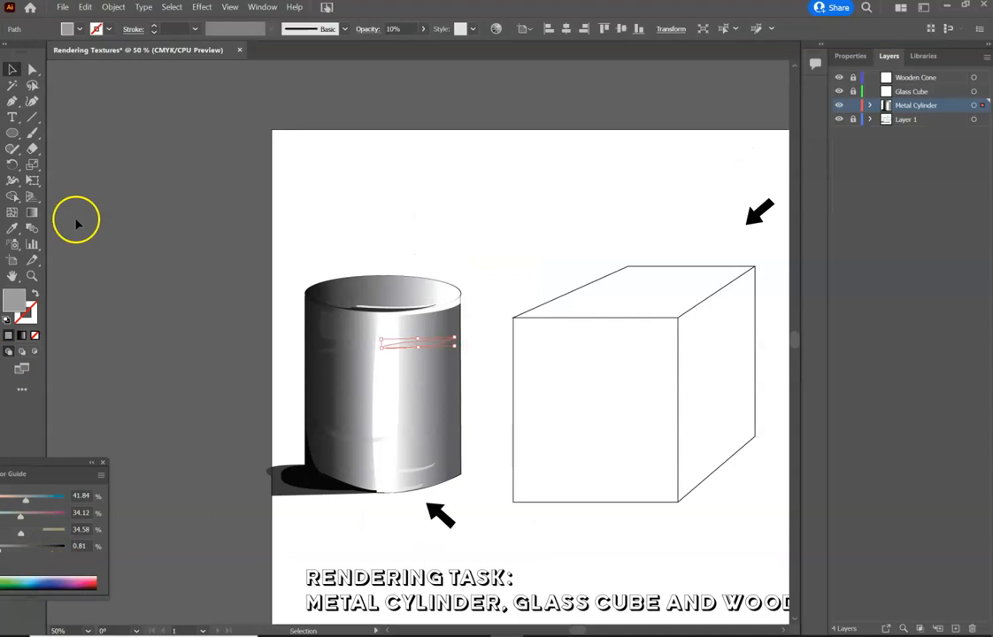
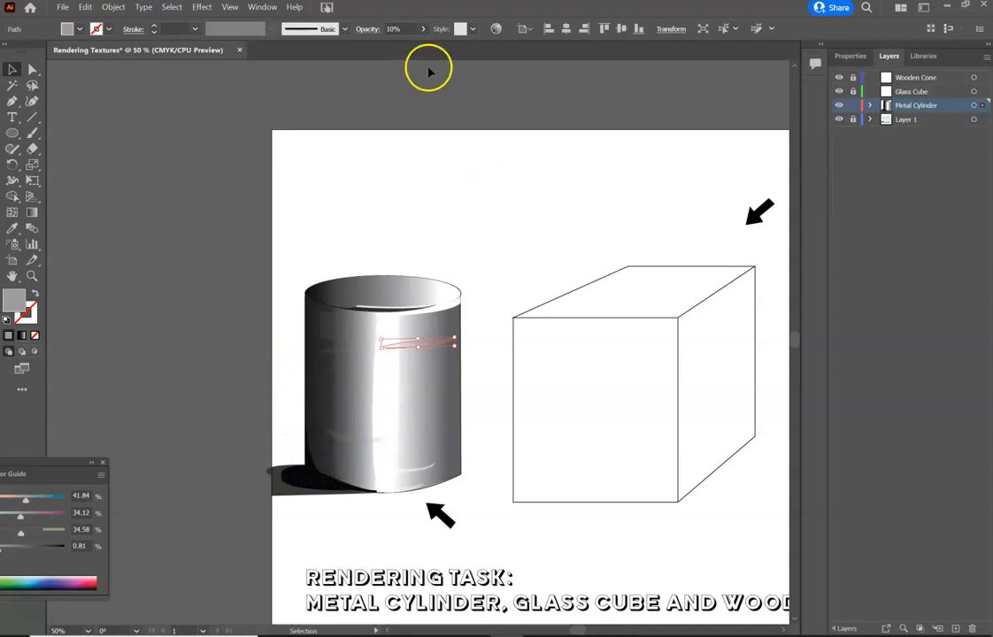
click(393, 29)
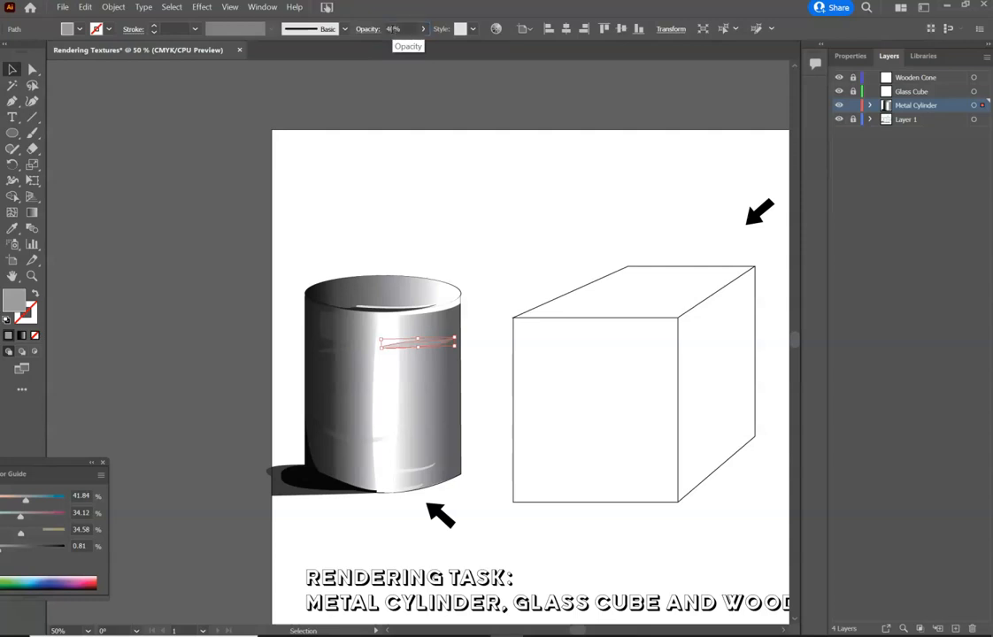
click(12, 229)
click(403, 319)
click(401, 326)
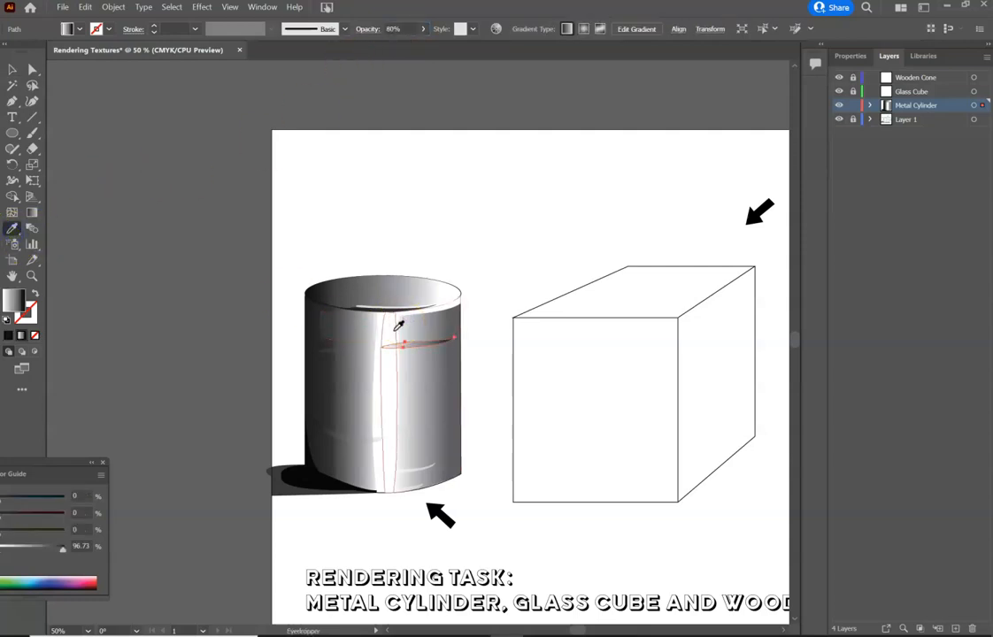
Set the opacity of the upper light-side streak to 40% and deselect it.
click(12, 69)
click(393, 28)
text(15)
click(212, 197)
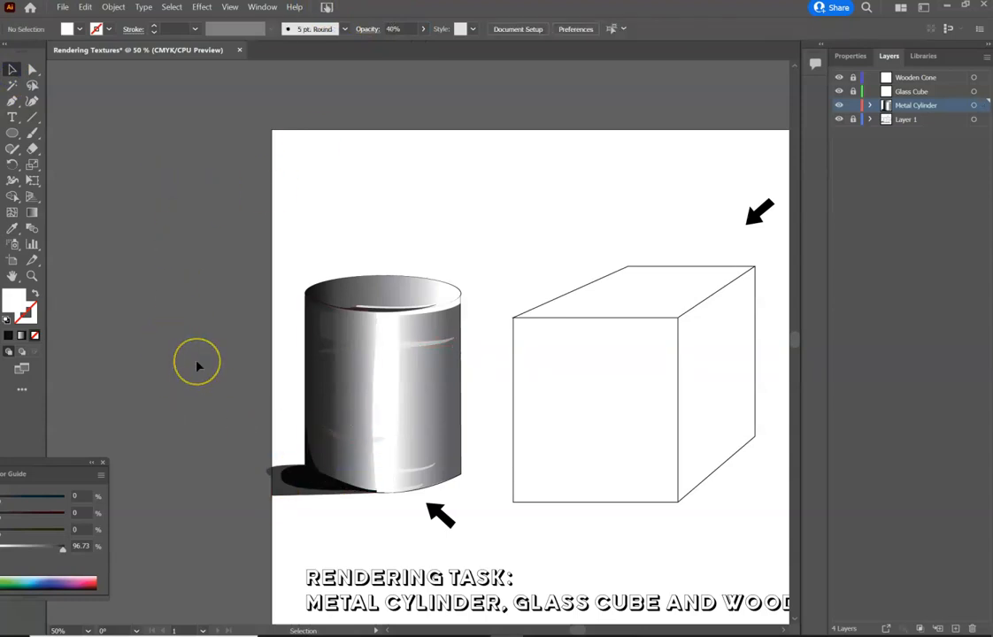
Draw a closed white four-sided patch with curved edges on the middle of the cylinder's light side using the Pen tool.
click(12, 101)
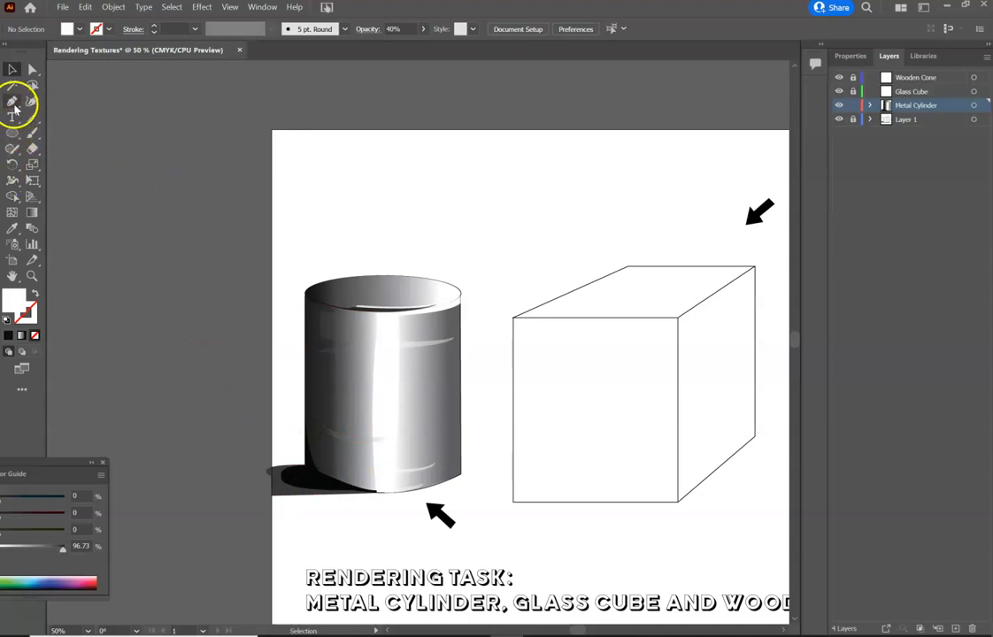
click(401, 372)
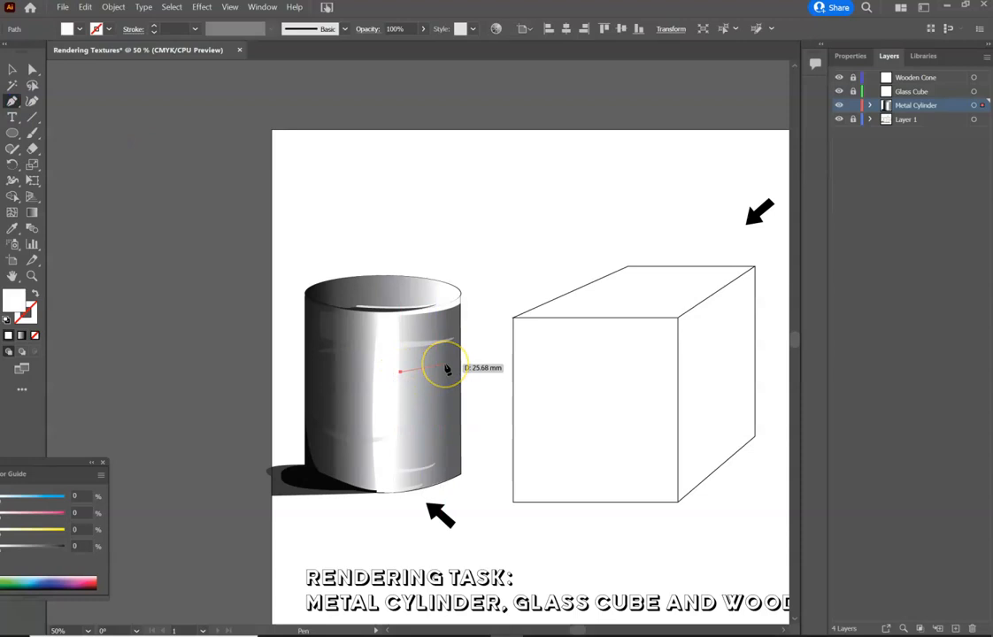
click(445, 376)
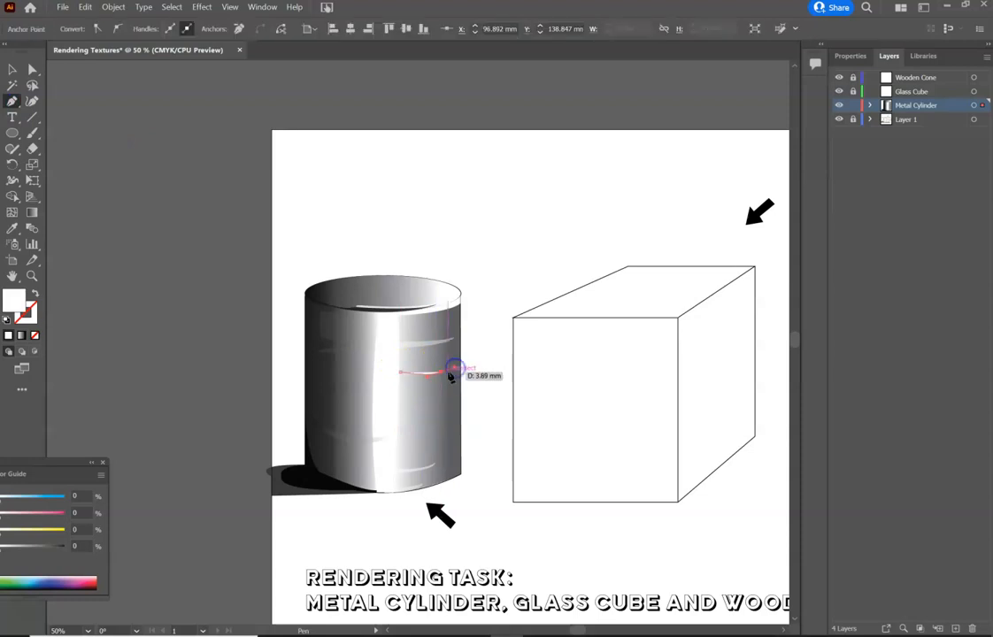
click(431, 440)
click(438, 443)
key(ctrl+z)
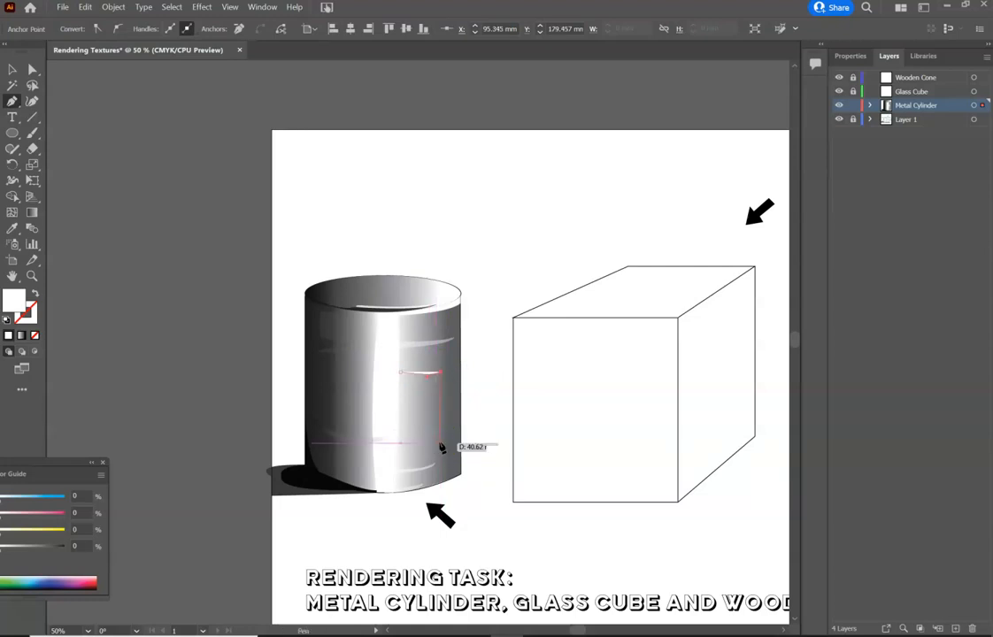
click(443, 432)
click(441, 430)
mouse_move(440, 437)
mouse_down()
mouse_move(435, 444)
mouse_move(442, 436)
mouse_up()
click(379, 428)
drag(380, 429, 370, 419)
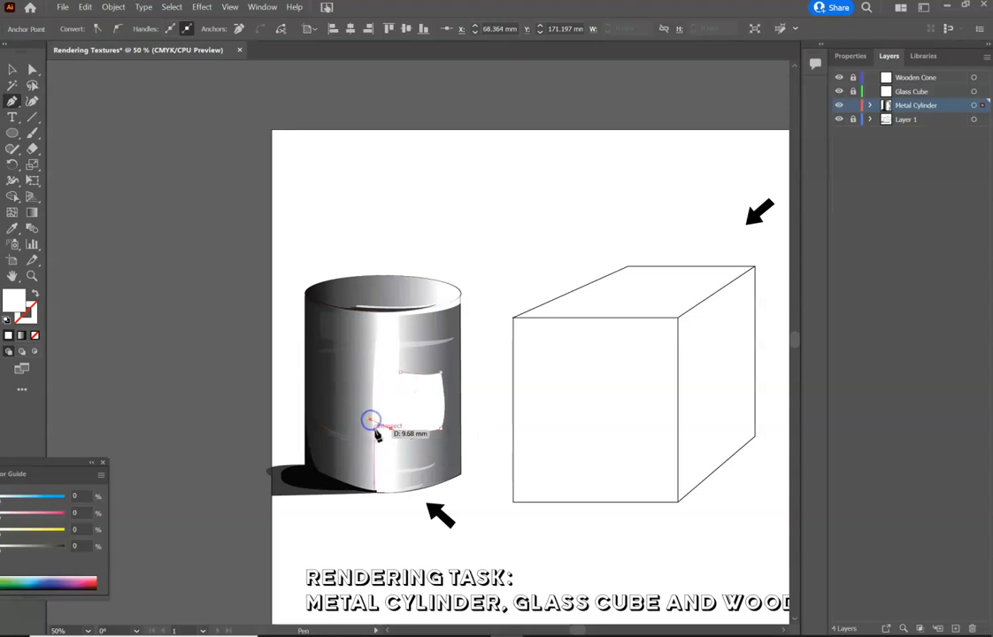
click(391, 428)
click(400, 372)
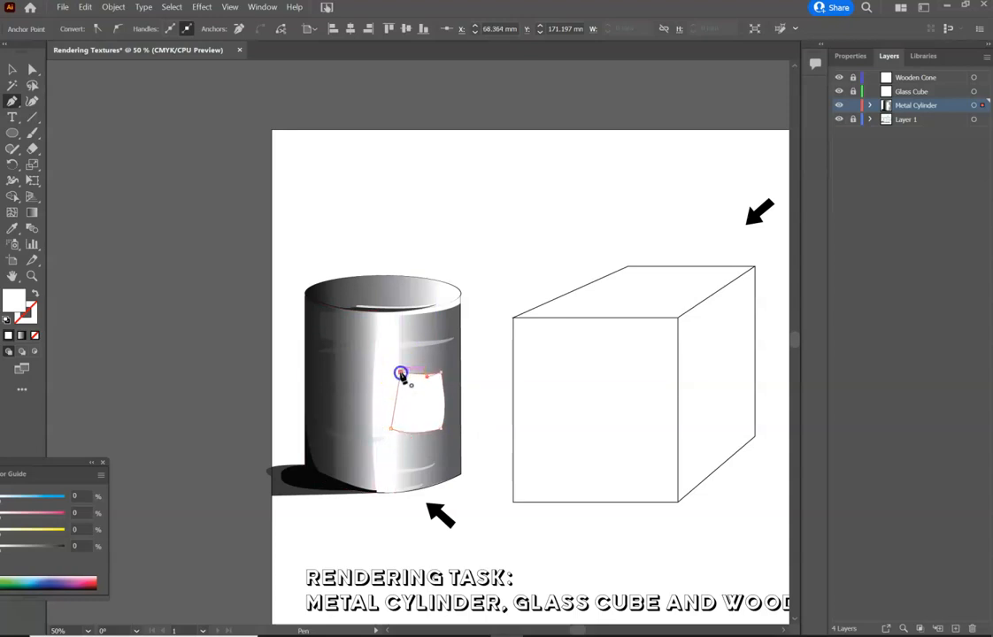
Set the new white patch's opacity to 40% and deselect it.
click(13, 68)
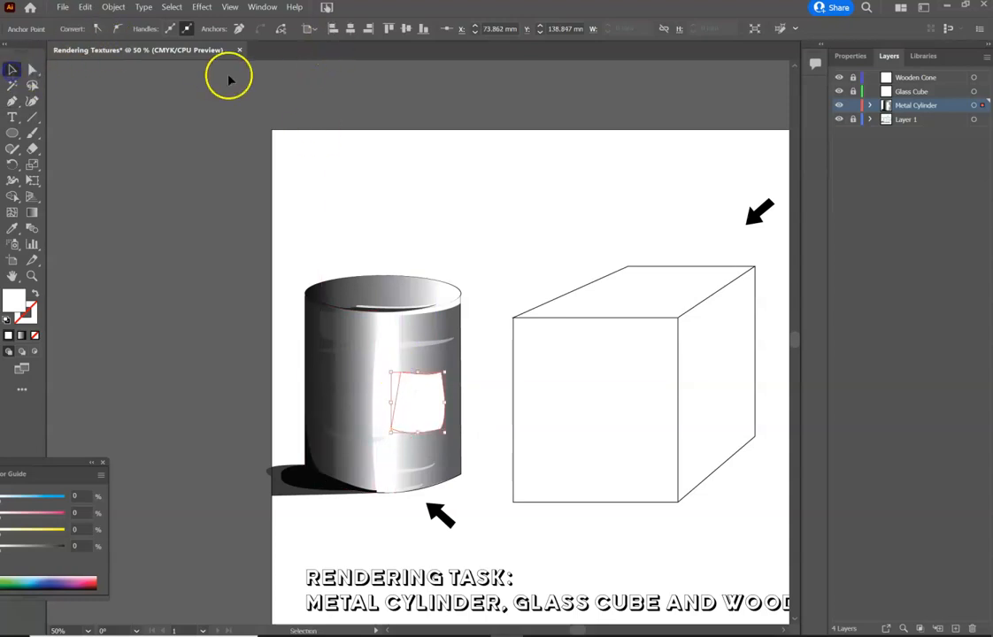
click(428, 419)
click(394, 29)
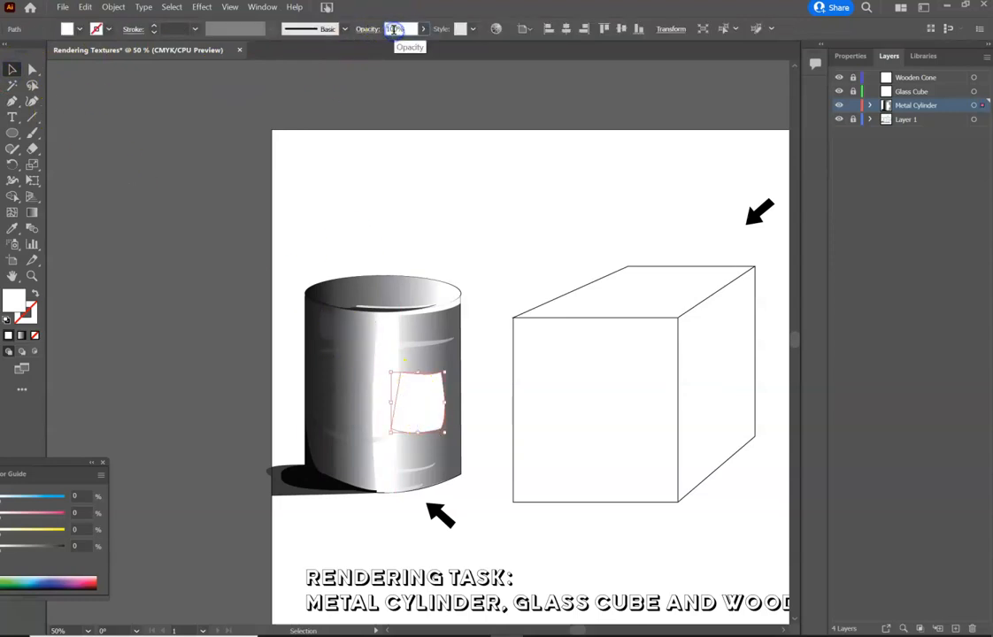
text(40)
key(Return)
click(141, 277)
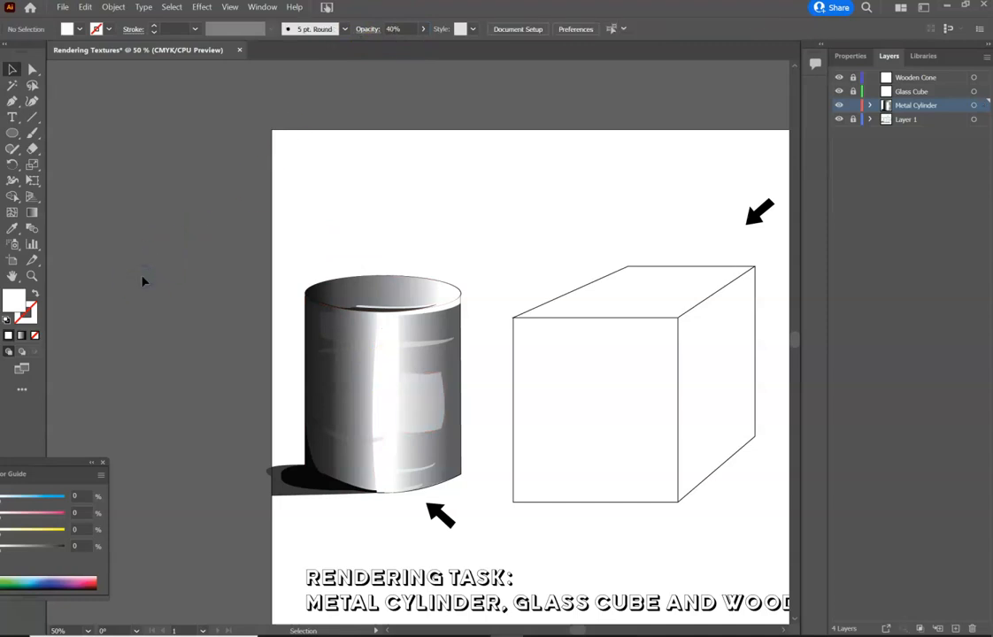
Lower the white patch's opacity to 20% and deselect it.
click(427, 405)
click(391, 29)
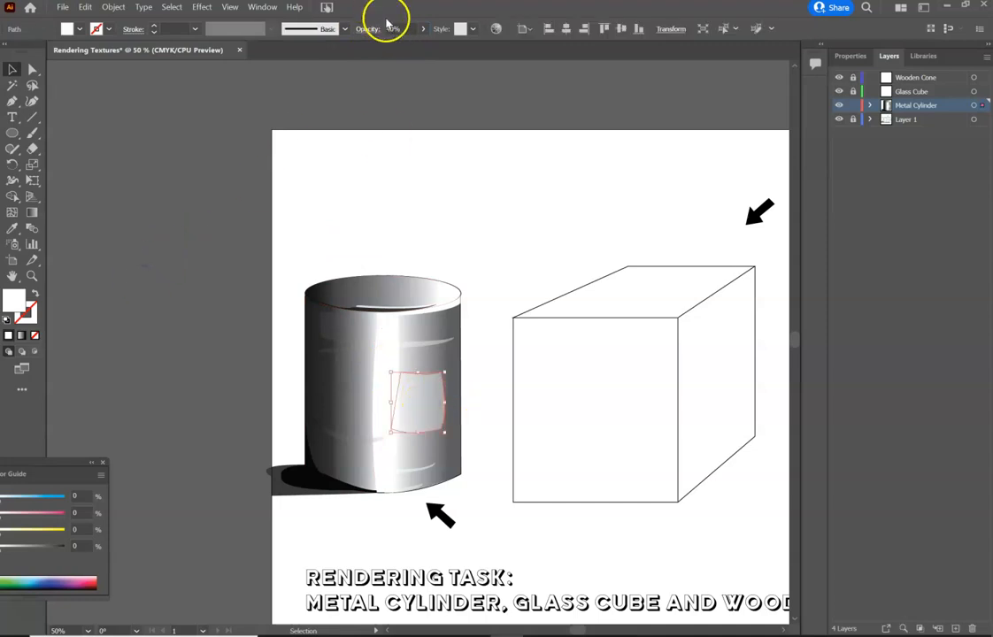
text(20)
key(Return)
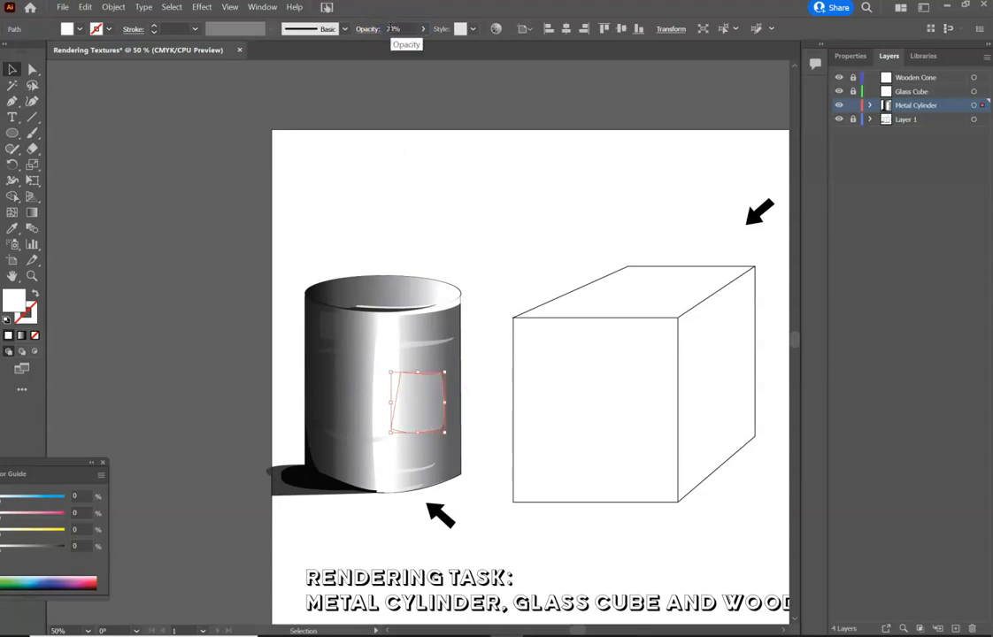
click(279, 143)
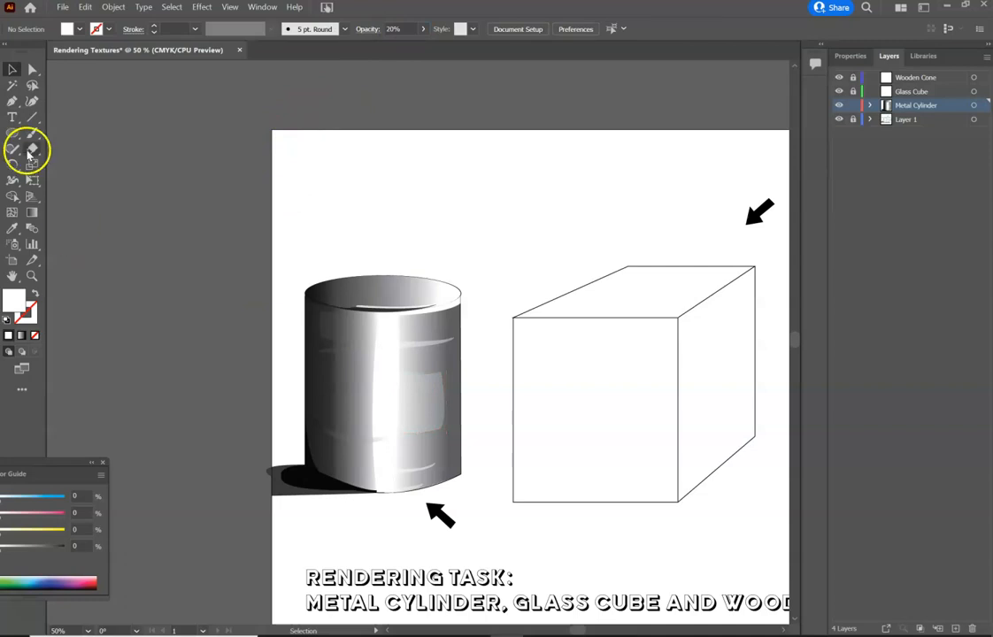
Draw a thin closed white streak across the upper part of the white patch with the Pen tool and deselect it.
click(12, 100)
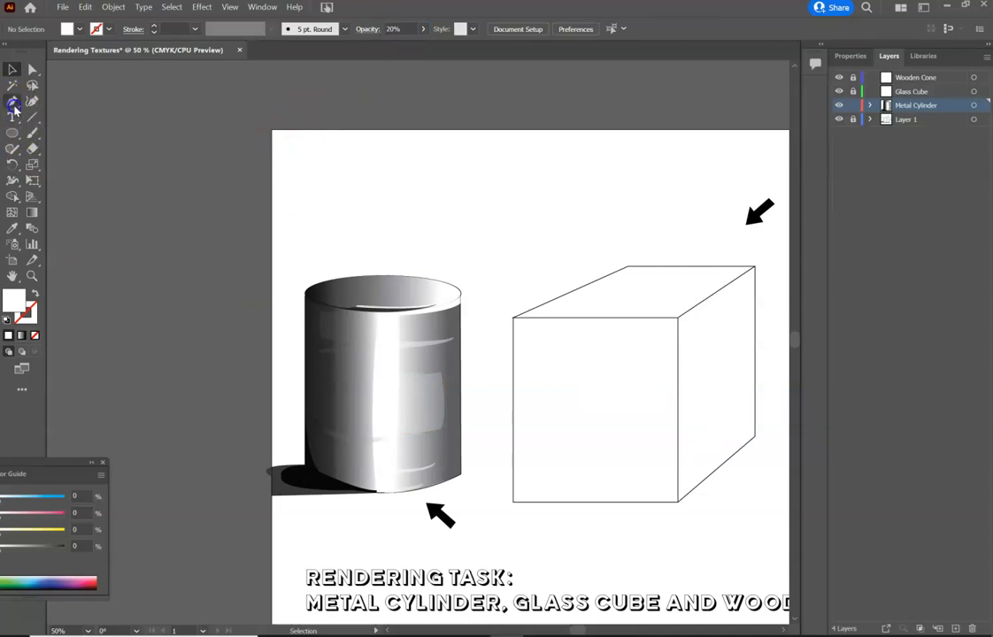
click(391, 387)
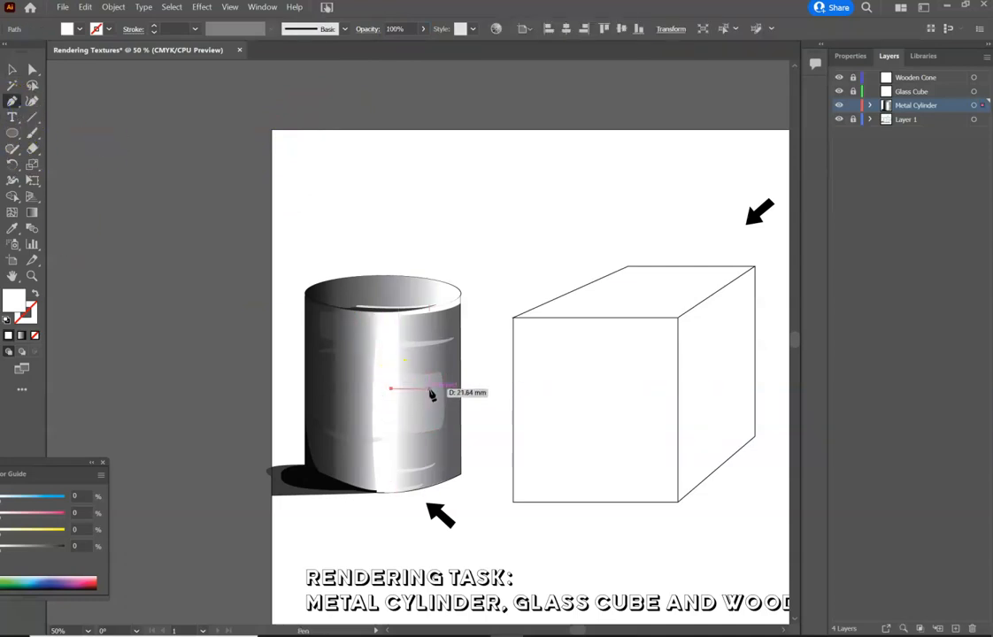
click(434, 389)
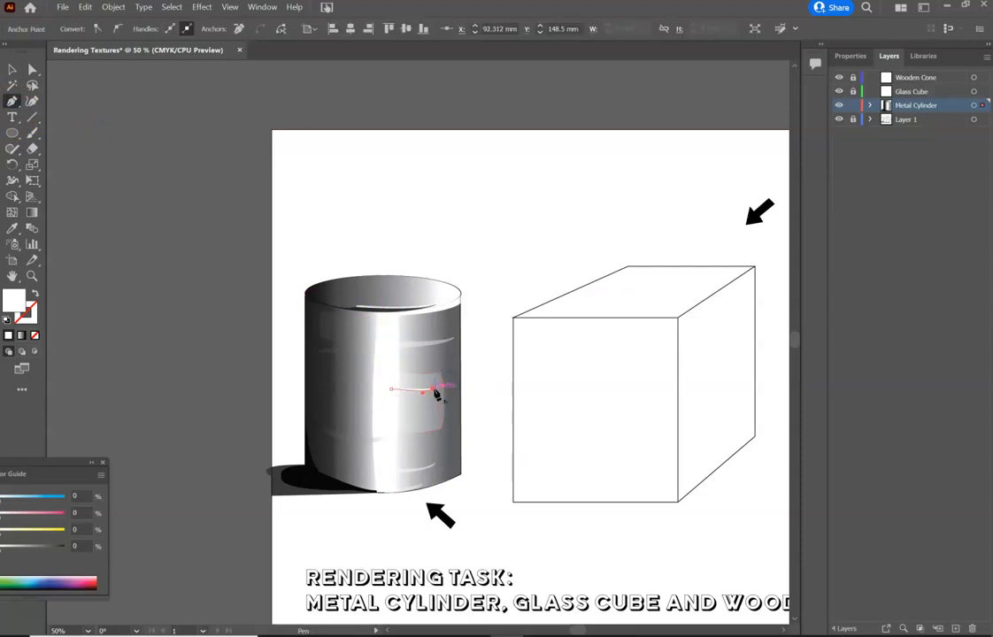
click(434, 417)
drag(434, 421, 391, 391)
click(10, 71)
click(218, 134)
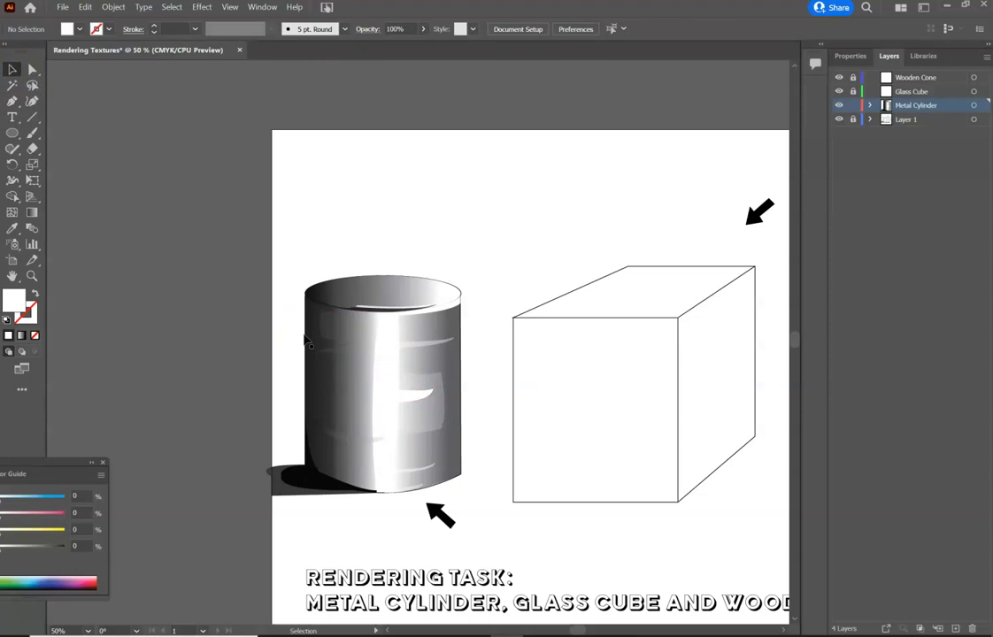
Set the opacity of the thin white streak to 30% and deselect it.
click(412, 395)
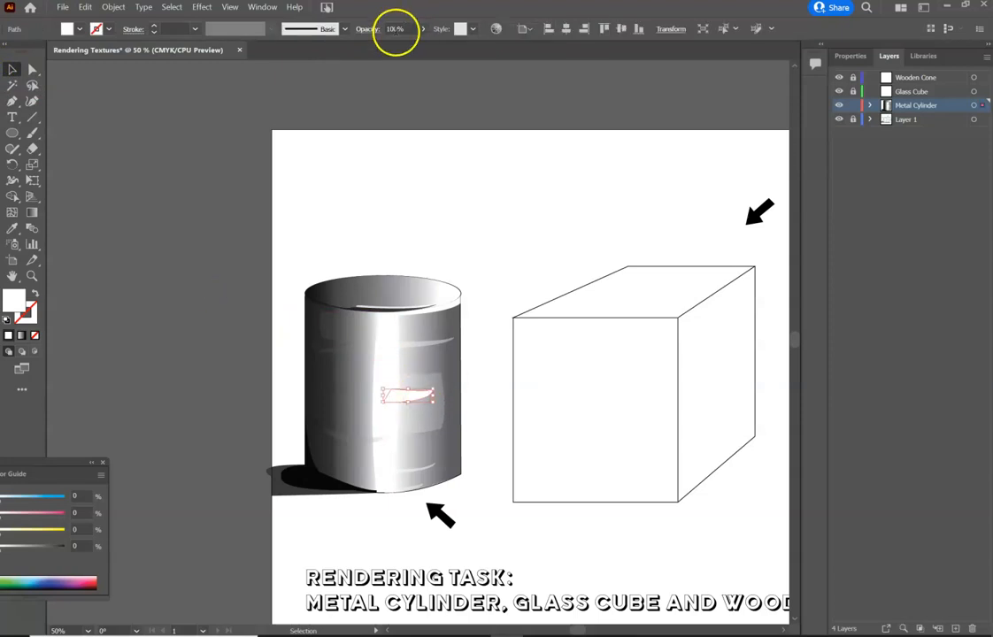
click(392, 29)
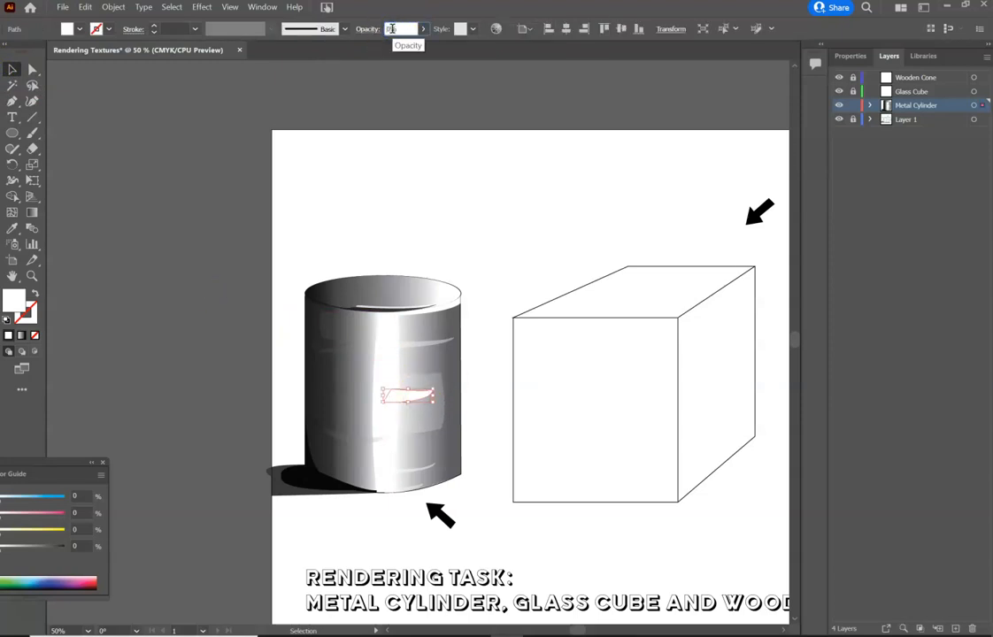
text(10)
double_click(393, 29)
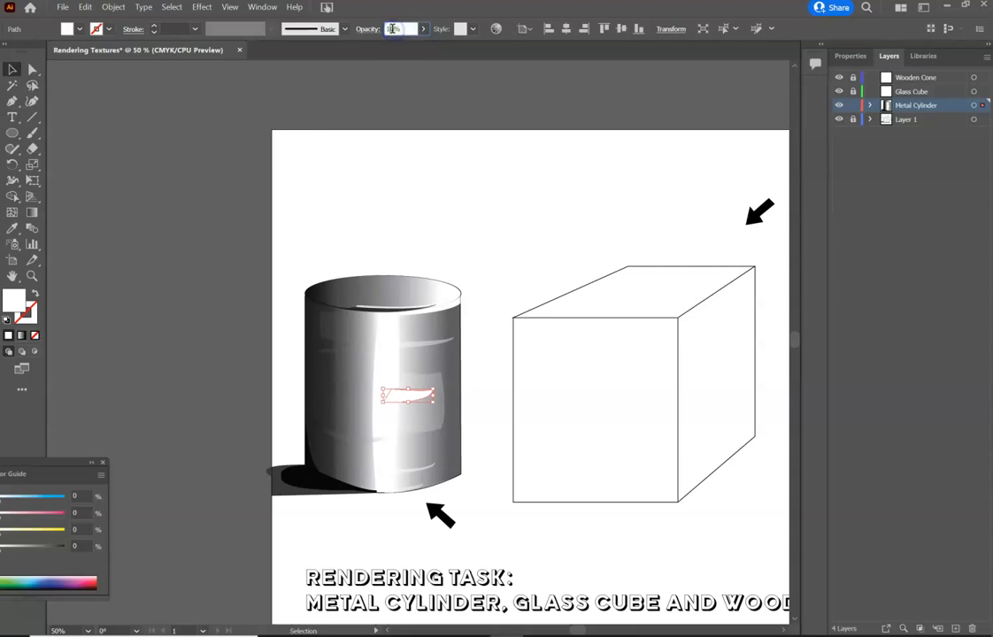
click(191, 154)
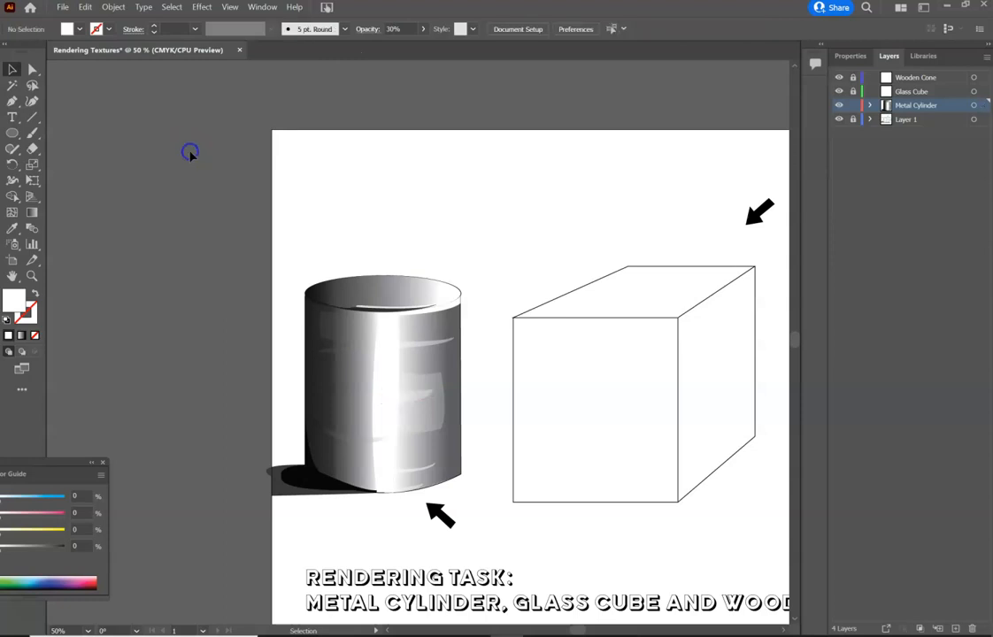
Shorten the 20% white patch by raising its lower edge to just below the thin streak, keeping its width, and deselect it.
click(425, 433)
drag(420, 432, 420, 412)
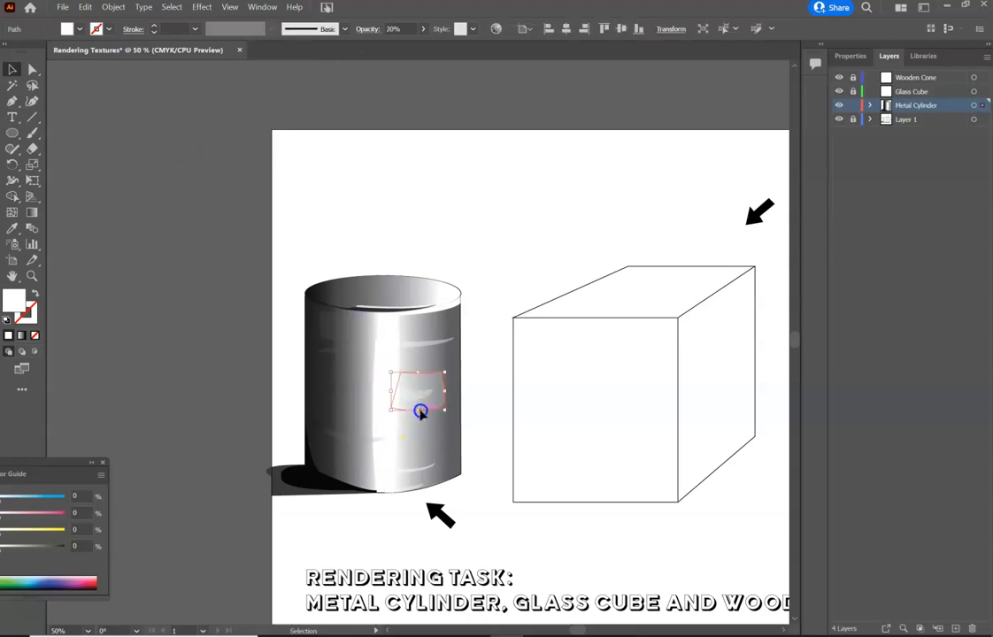
click(171, 292)
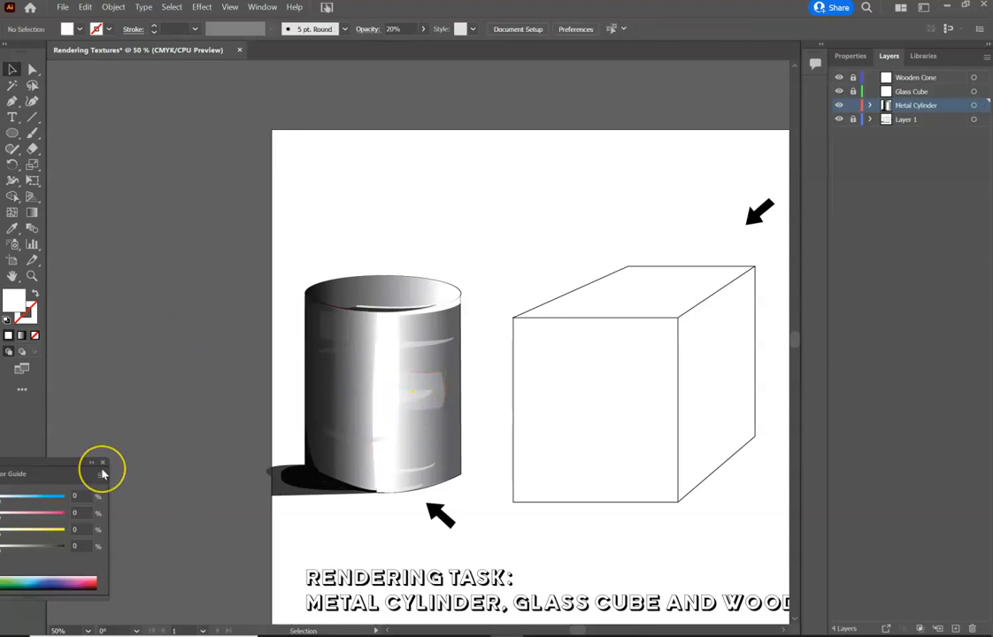
Reposition the 20% patch slightly and gather the upper and lower light-side streaks over it.
click(421, 399)
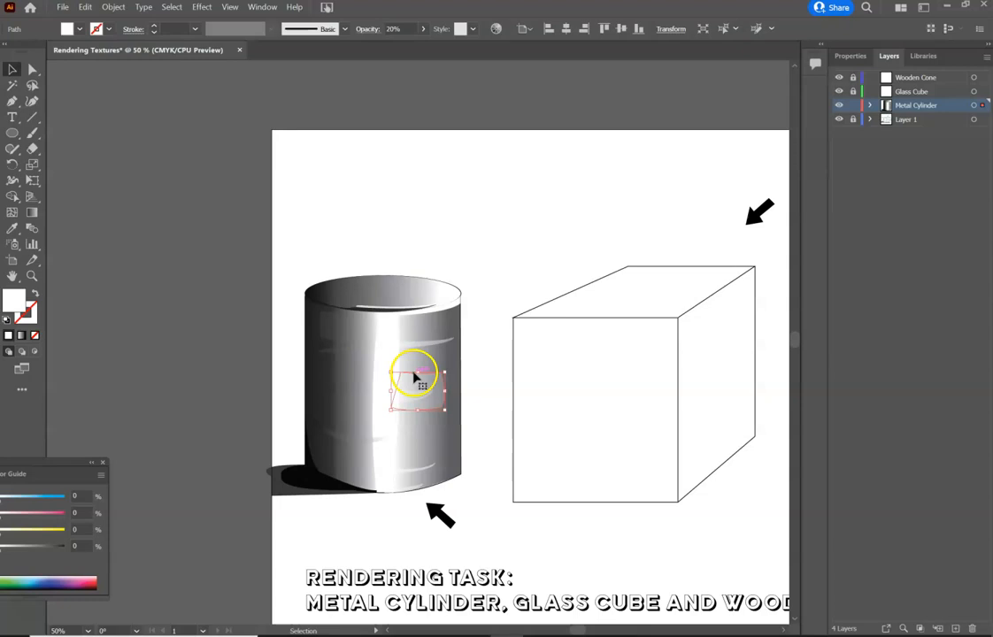
mouse_move(421, 381)
mouse_down()
mouse_move(427, 366)
mouse_move(412, 385)
mouse_move(428, 384)
mouse_move(438, 343)
mouse_move(424, 473)
mouse_move(424, 406)
mouse_move(412, 398)
mouse_up()
click(491, 390)
drag(373, 357, 366, 343)
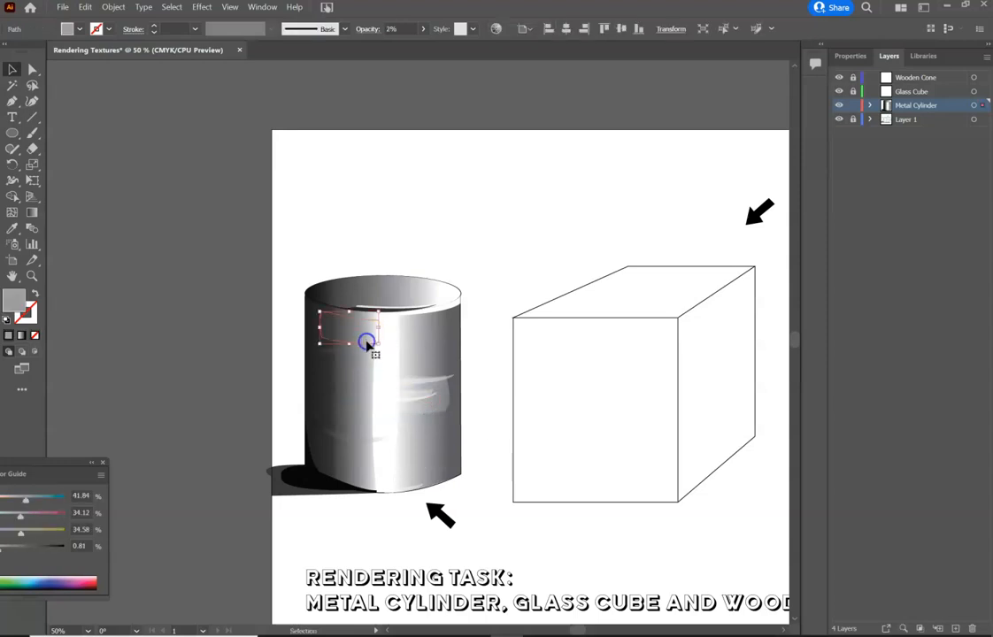
Narrow the 20% white patch to about 17 mm wide by pulling in its outer edge.
click(445, 409)
drag(451, 397, 428, 401)
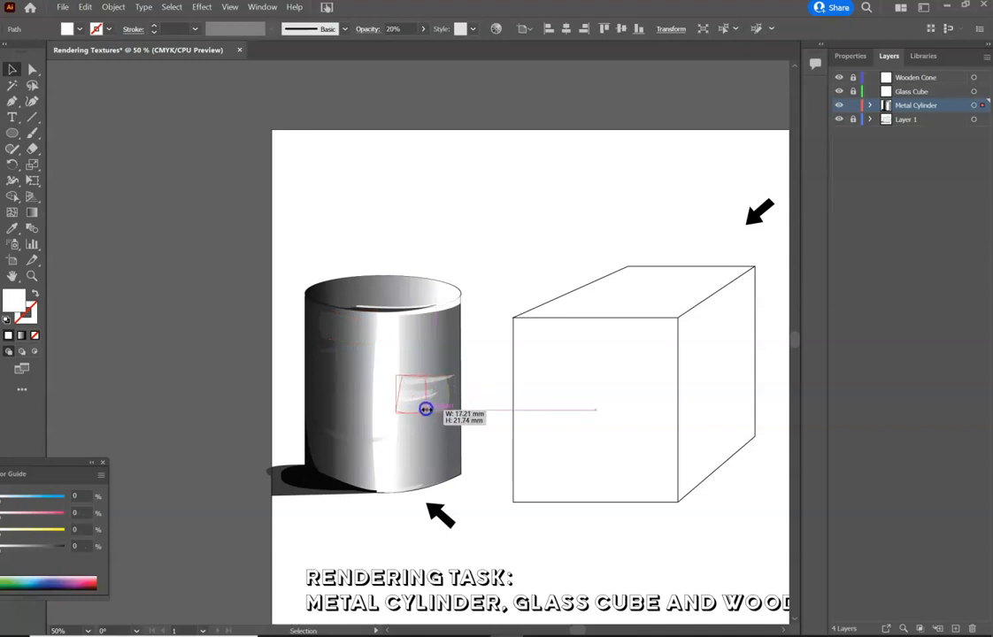
click(375, 396)
Move one white streak from the patch down to the lower light side of the cylinder and deselect it.
click(406, 506)
click(425, 457)
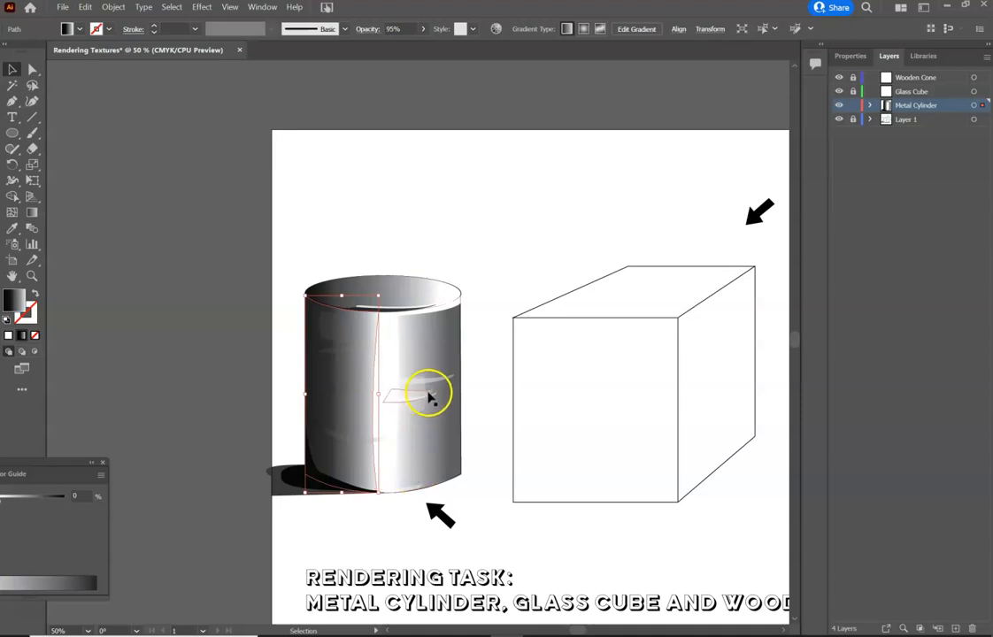
drag(430, 398, 421, 452)
click(492, 493)
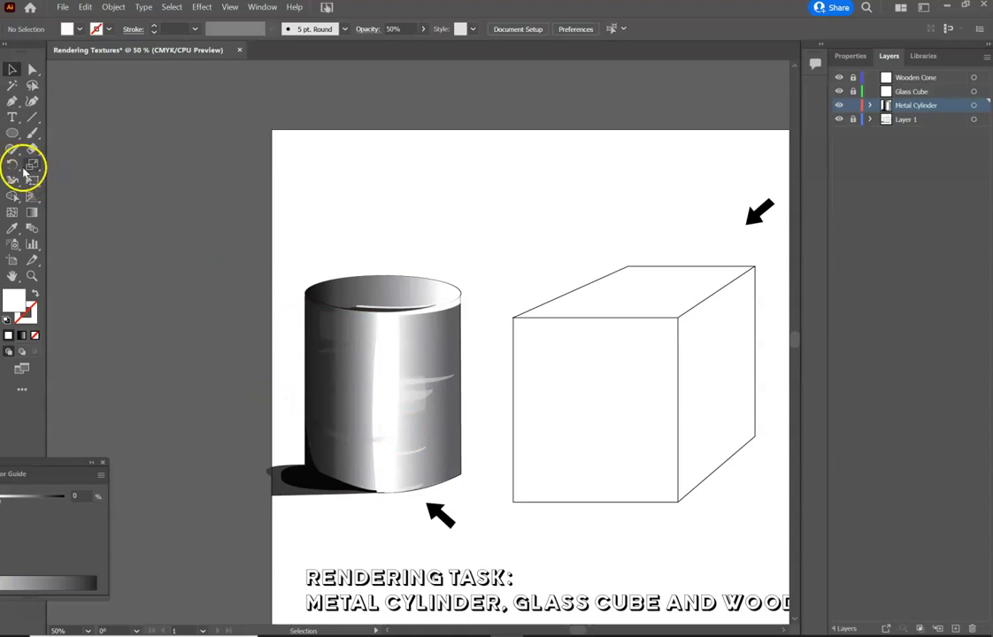
Draw a thin closed sliver with the Pen tool along the front inner edge on the cylinder opening's dark side.
click(13, 103)
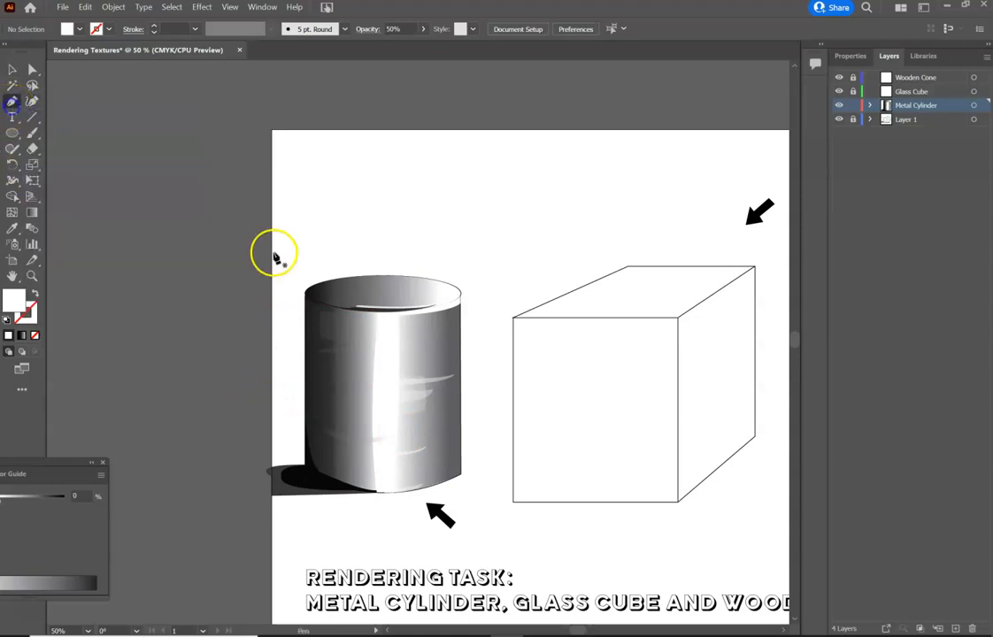
click(326, 295)
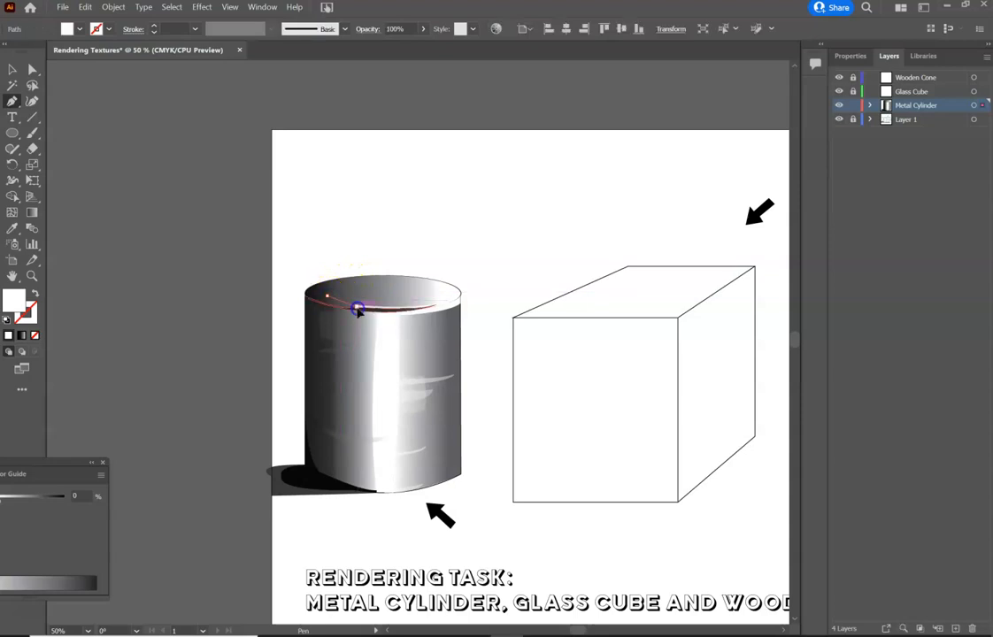
drag(373, 312, 372, 312)
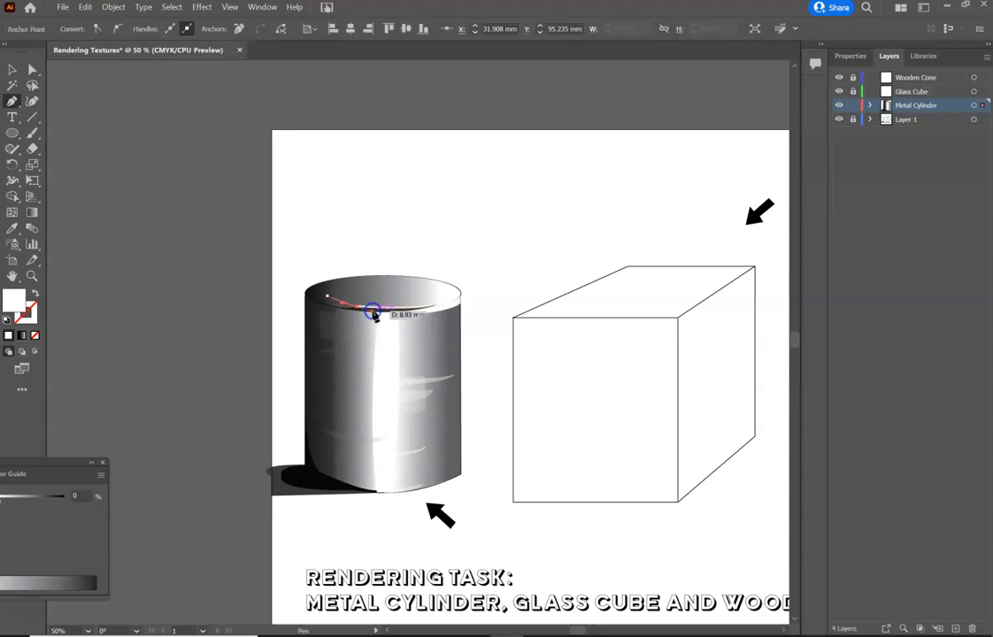
click(358, 308)
click(357, 310)
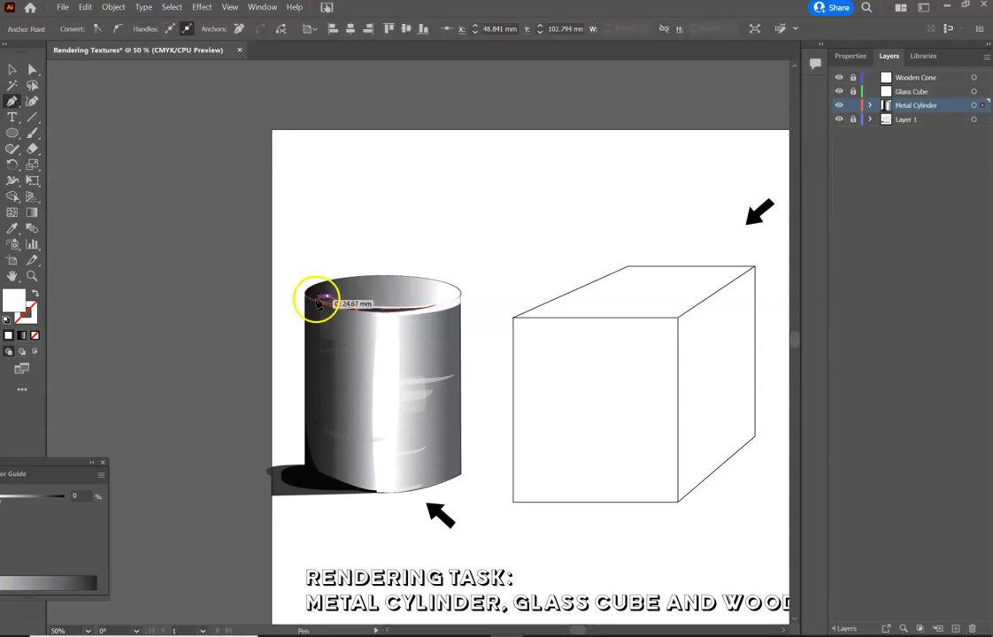
click(309, 293)
drag(308, 293, 310, 288)
click(314, 295)
click(328, 295)
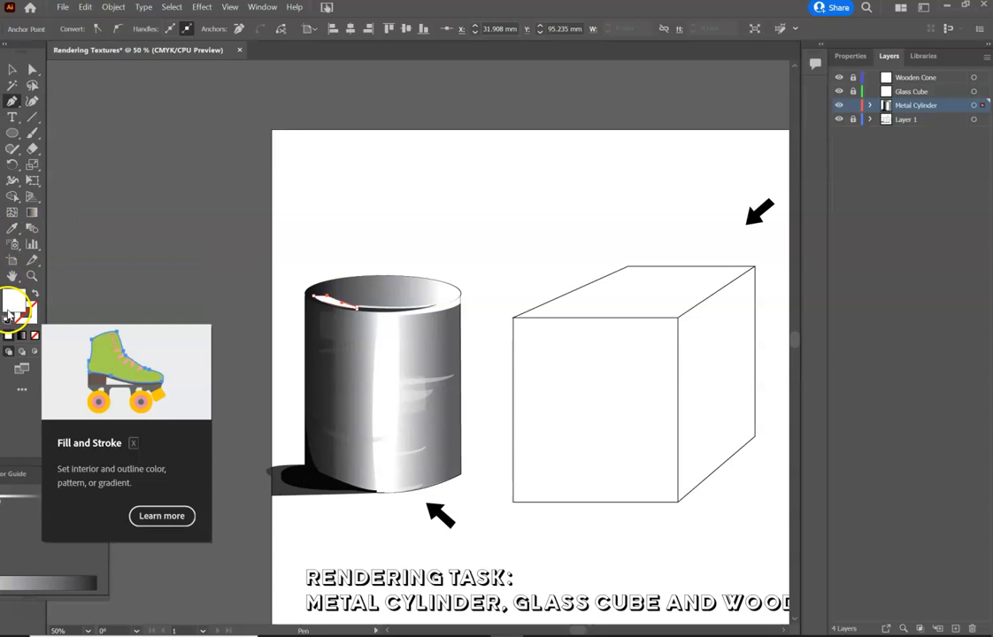
Fill the new rim sliver with black (000000) and deselect it.
double_click(14, 302)
drag(348, 395, 297, 406)
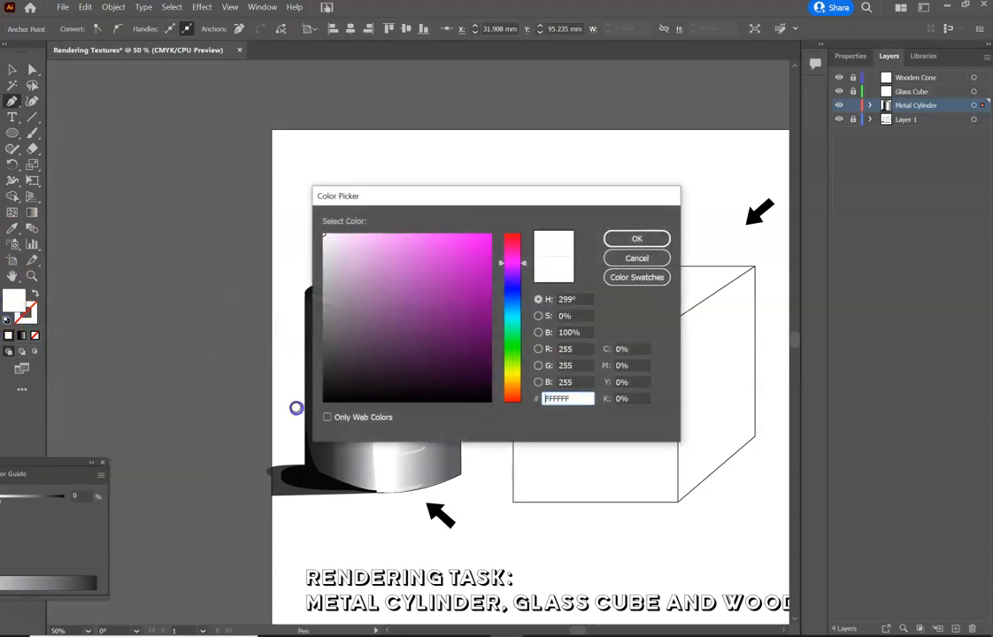
drag(341, 378, 322, 403)
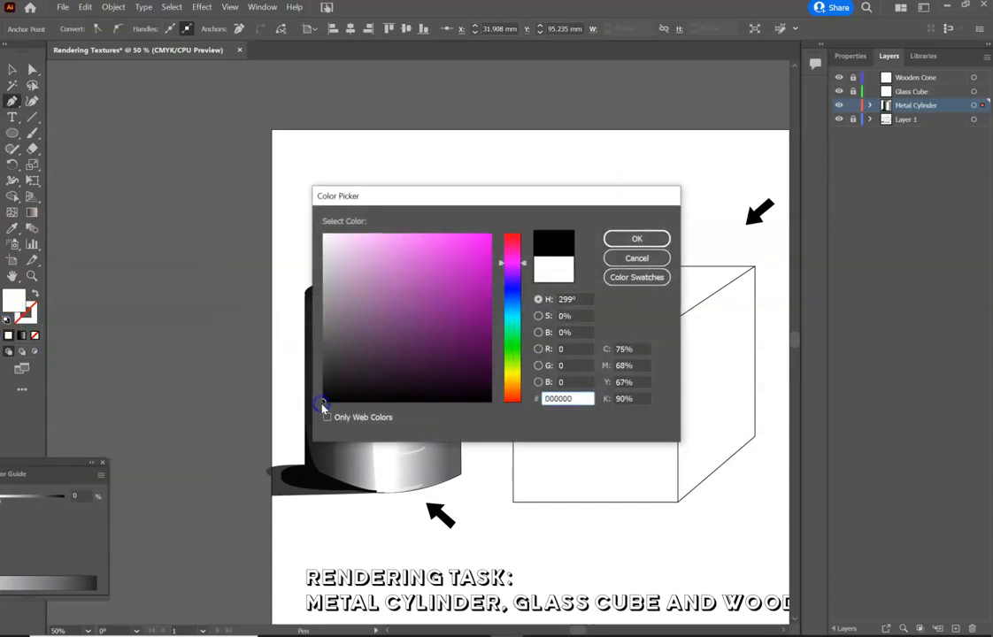
click(629, 238)
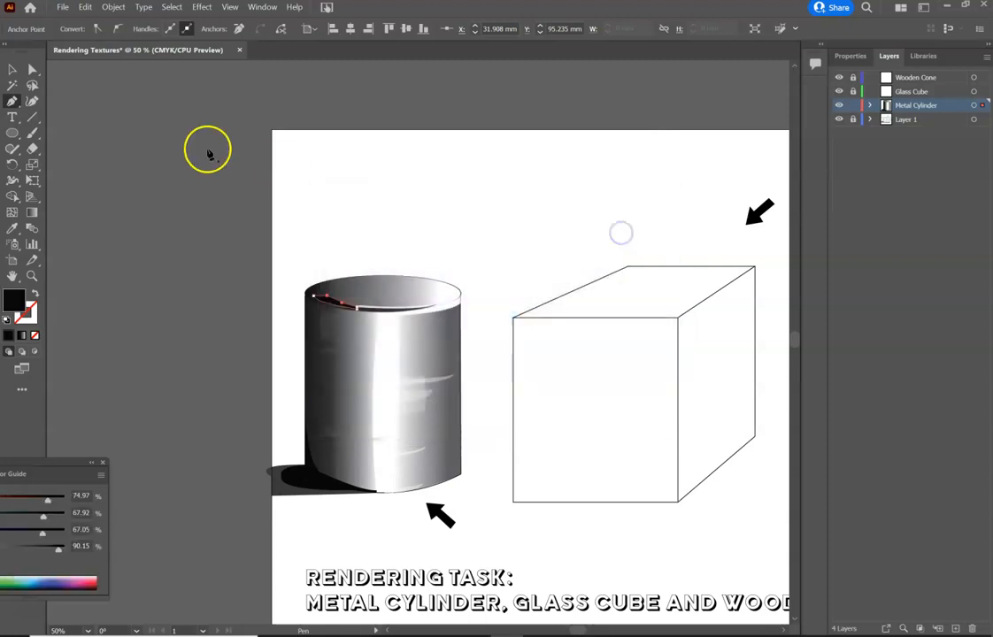
click(12, 69)
click(122, 191)
click(333, 302)
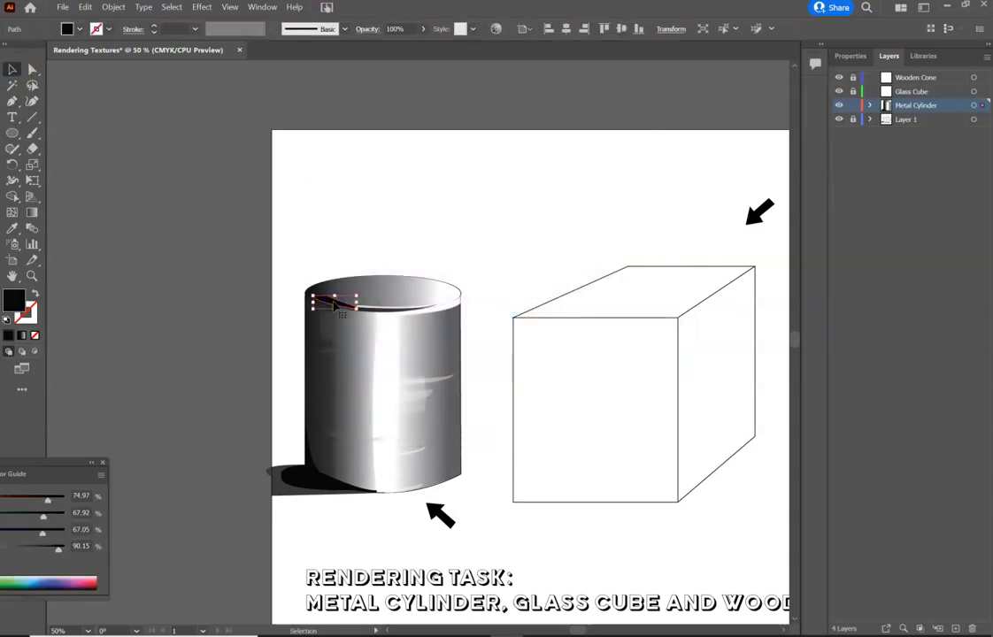
click(277, 285)
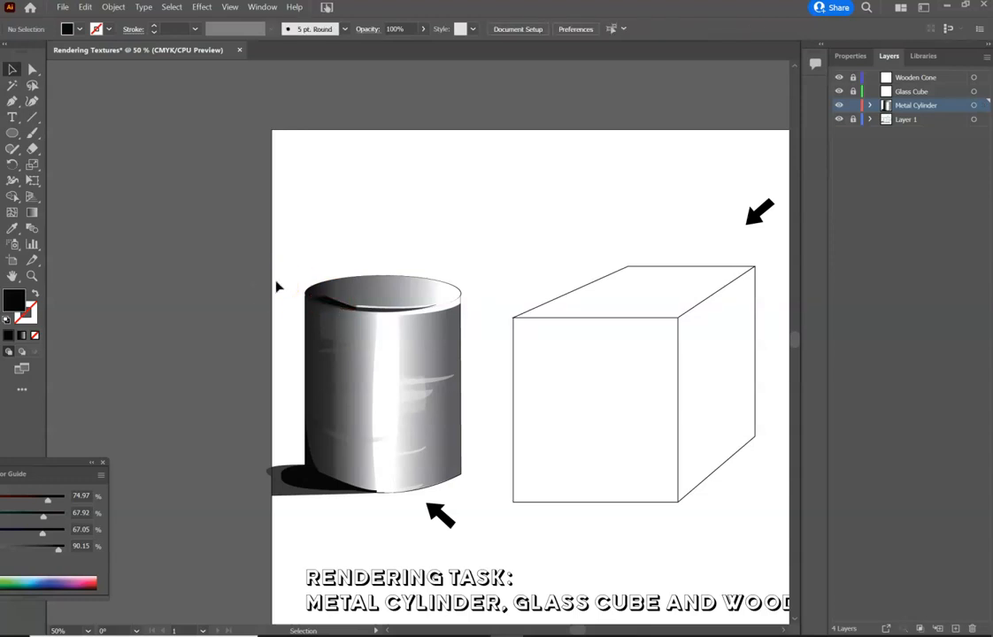
Draw a closed black crescent with the Pen tool along the dark side of the cylinder's inner wall, from back rim to front sliver, and deselect it.
click(14, 100)
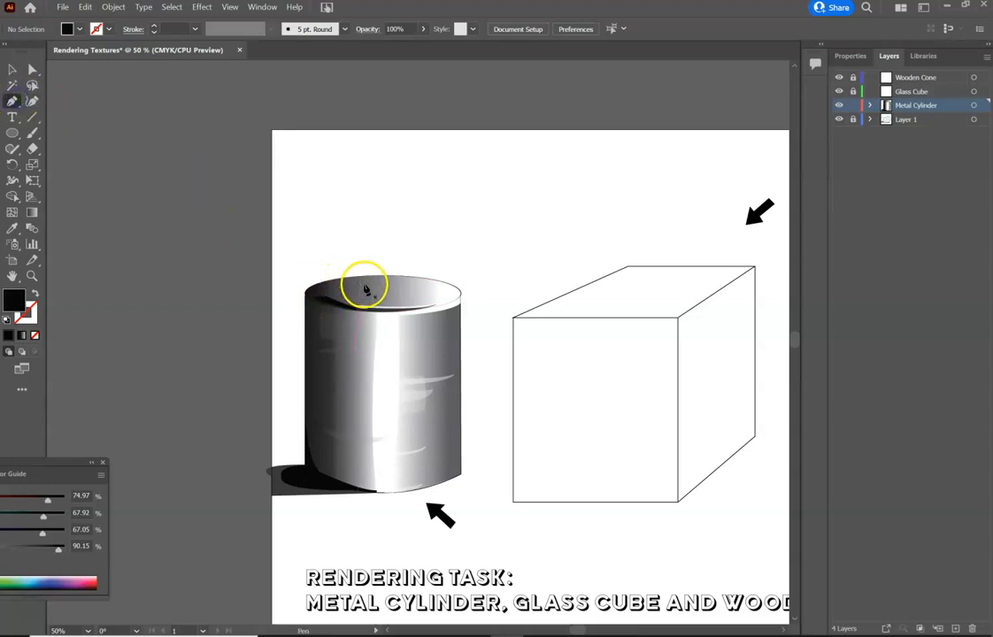
click(395, 283)
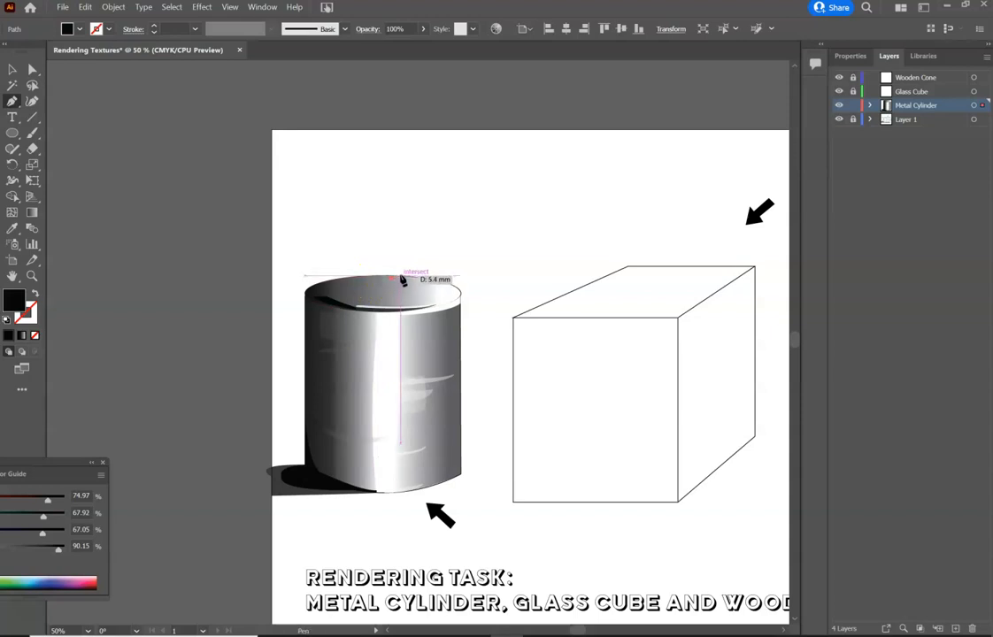
click(402, 279)
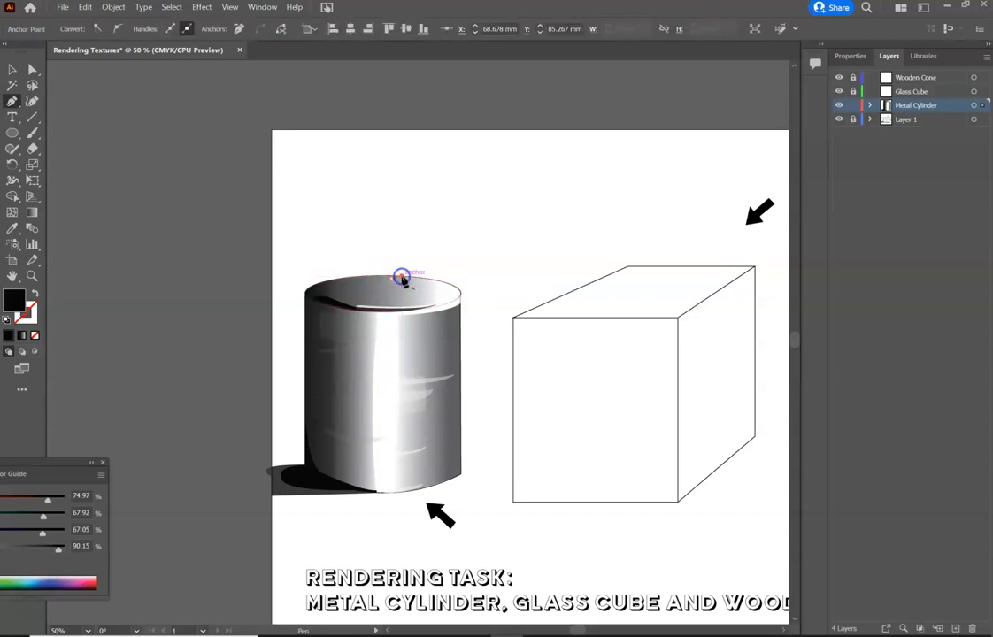
drag(321, 287, 294, 292)
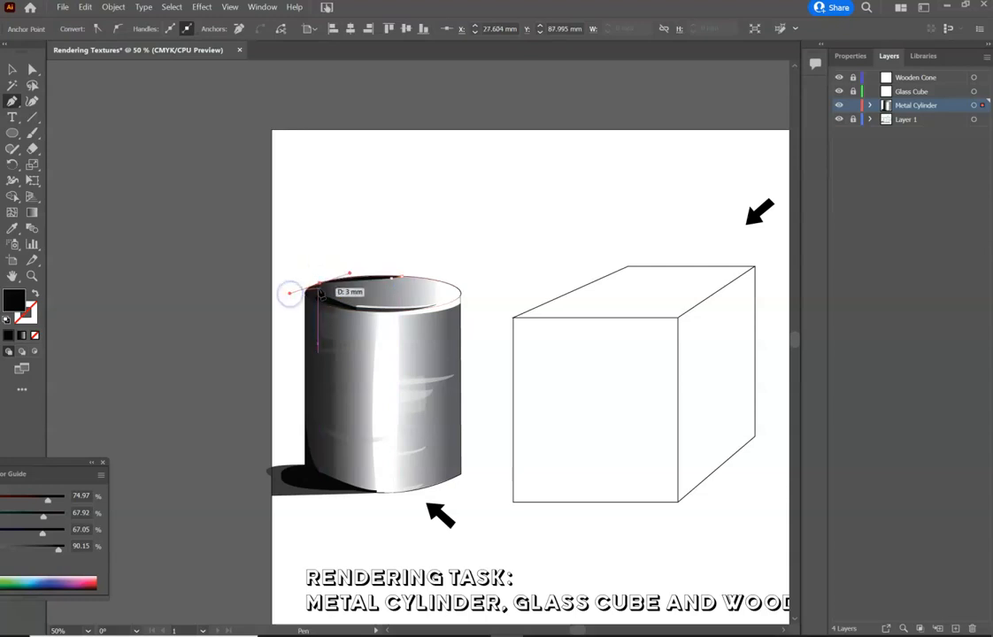
click(341, 309)
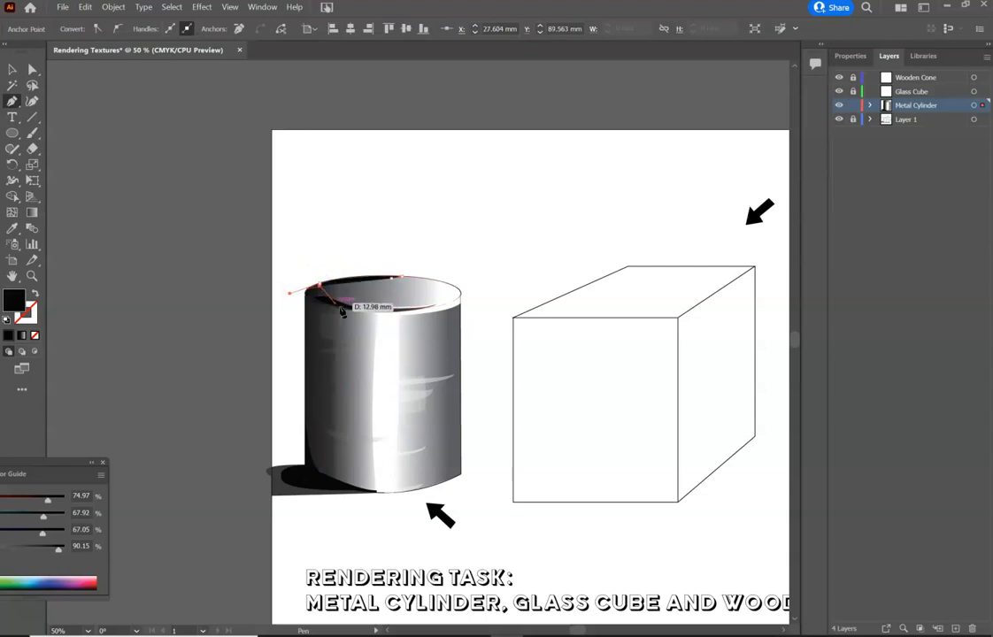
drag(340, 309, 353, 310)
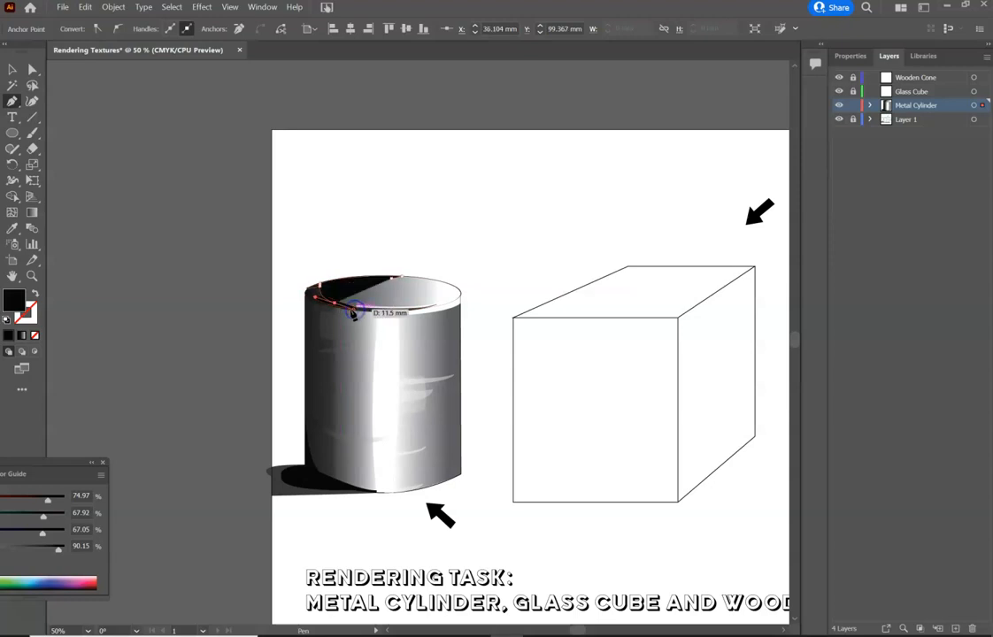
drag(399, 277, 396, 281)
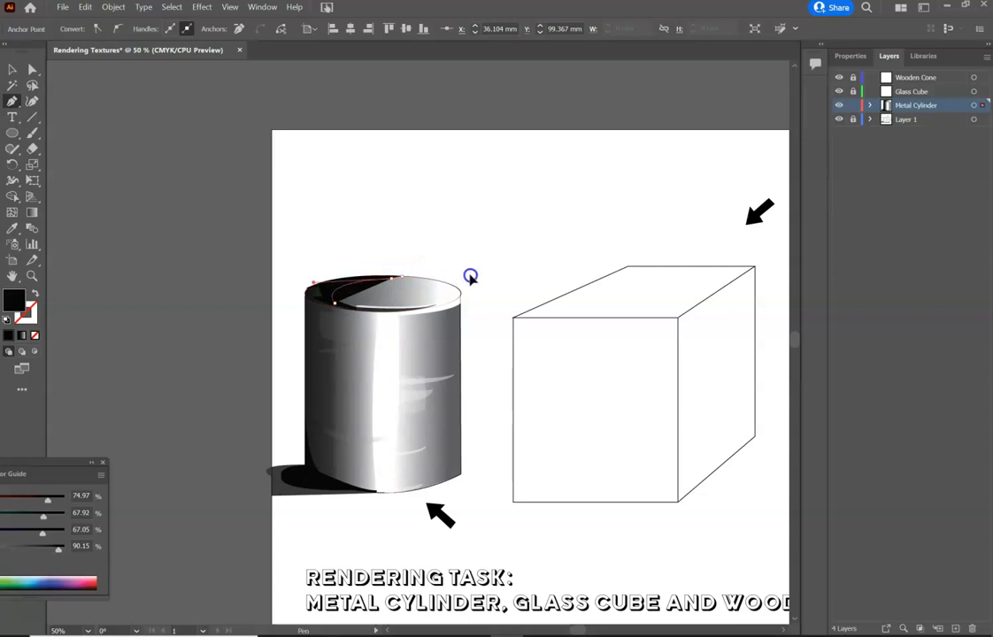
drag(471, 276, 473, 279)
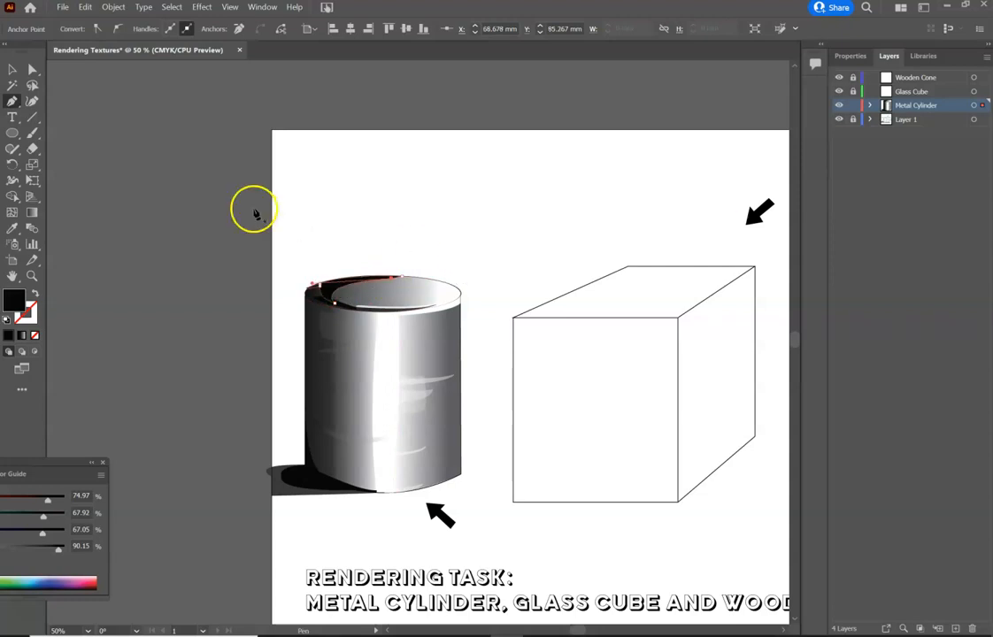
click(12, 68)
click(89, 82)
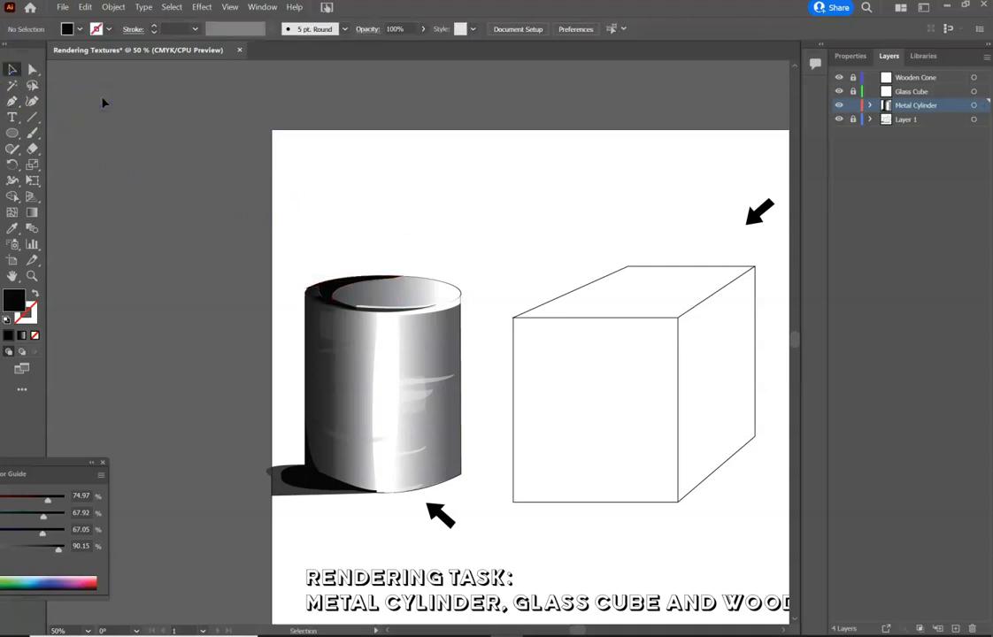
Draw a second closed crescent just inside the black one and move its upper inner anchor to about X 68.68 mm, Y 87.04 mm.
click(14, 102)
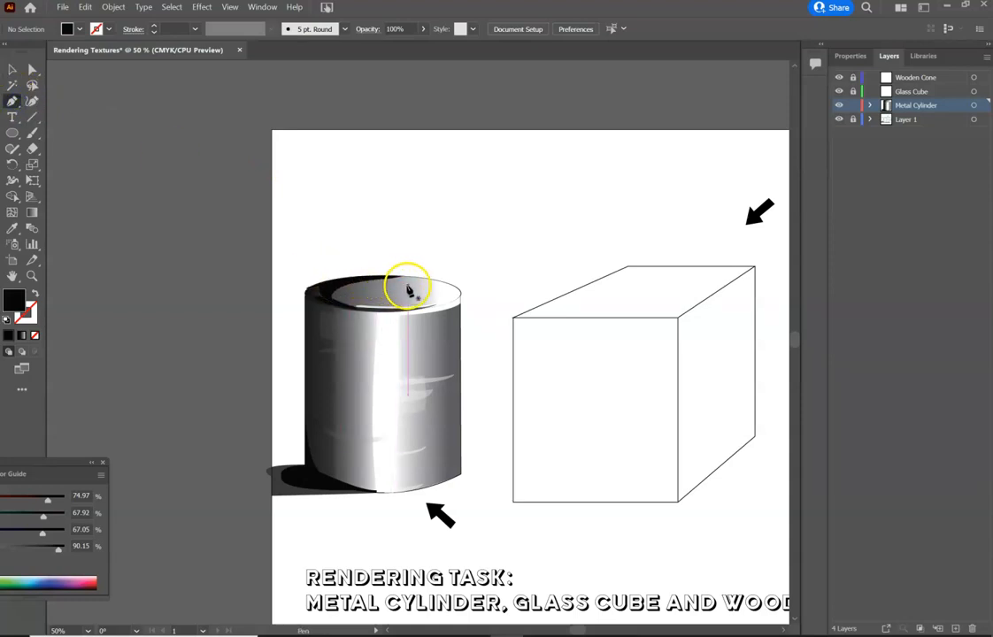
click(412, 284)
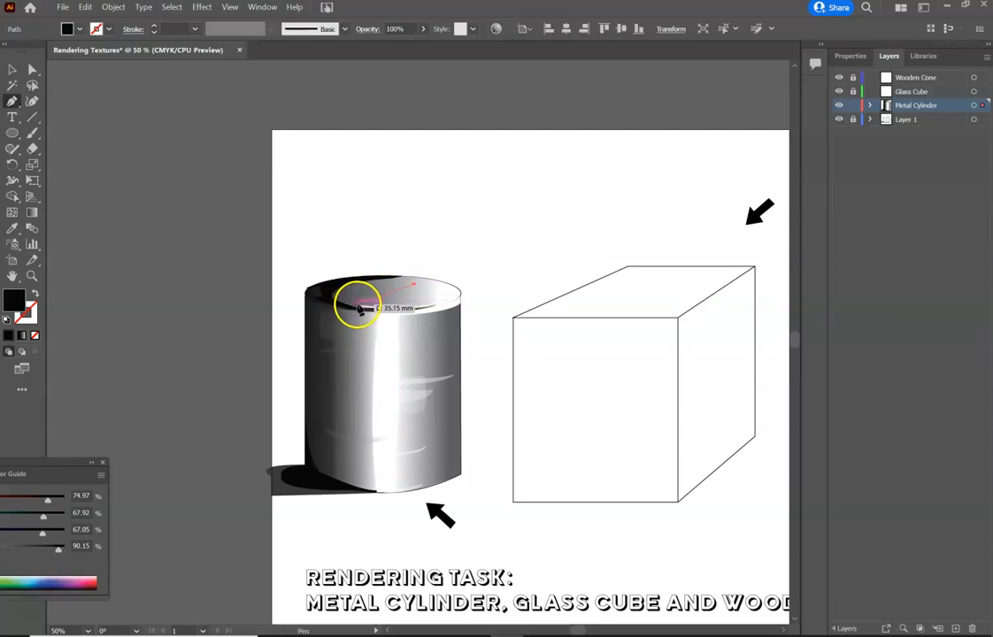
drag(356, 306, 403, 333)
click(356, 302)
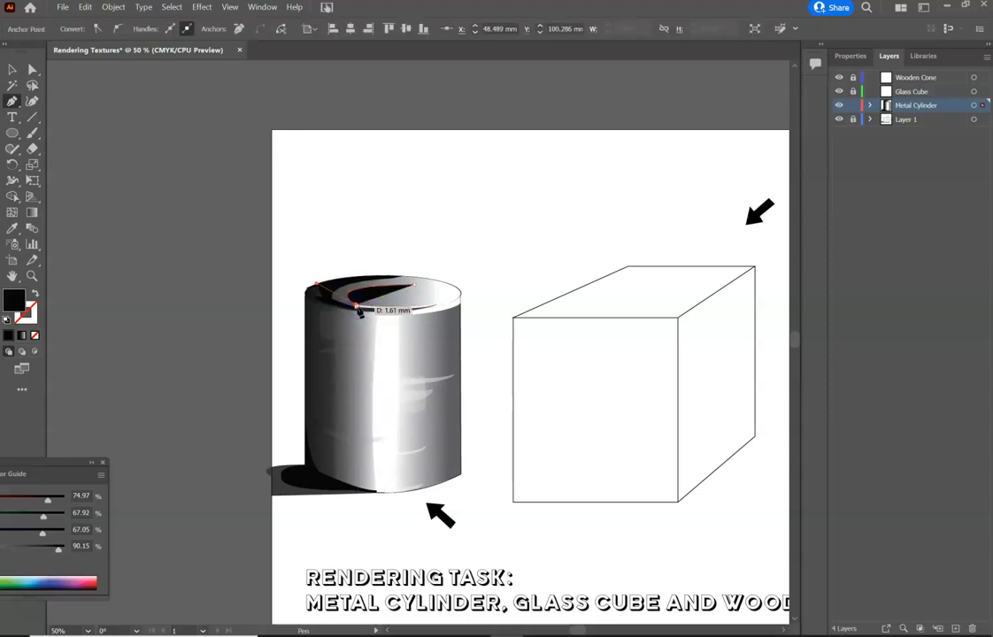
drag(357, 307, 337, 306)
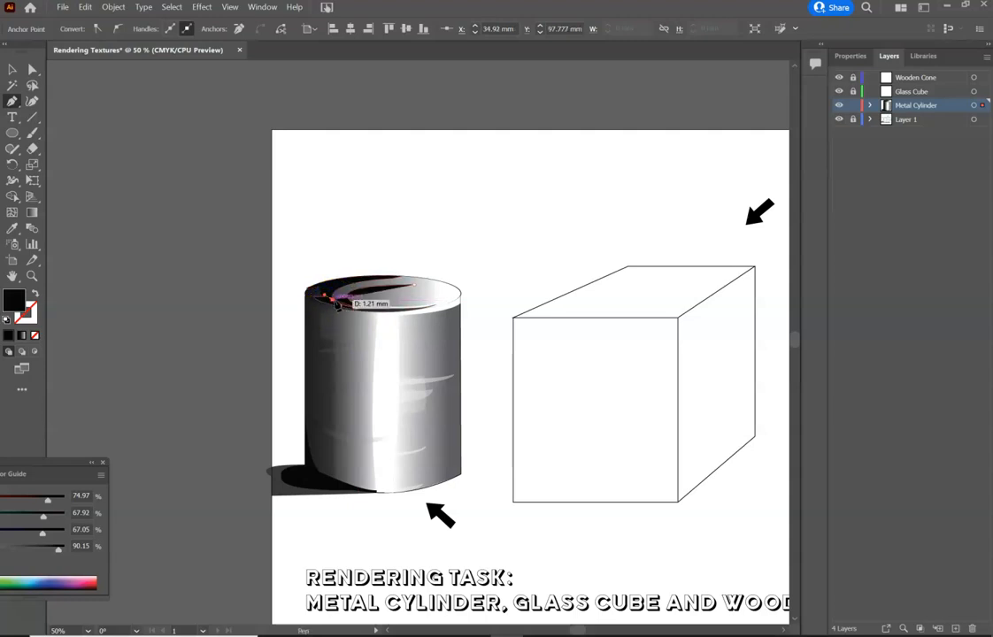
drag(401, 269, 478, 278)
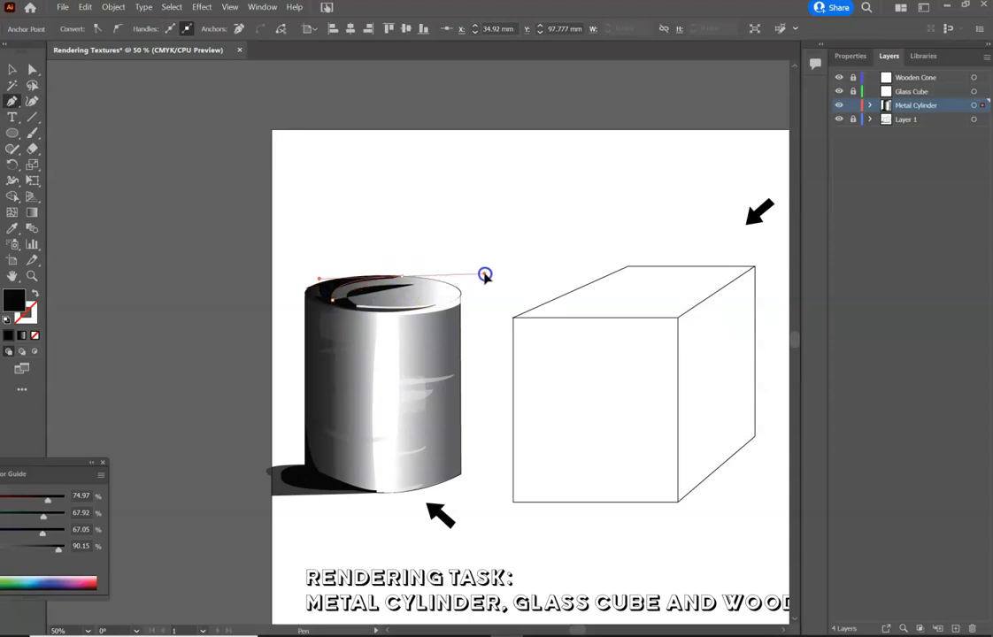
click(402, 274)
mouse_move(403, 276)
mouse_down()
mouse_move(437, 285)
mouse_move(417, 286)
mouse_up()
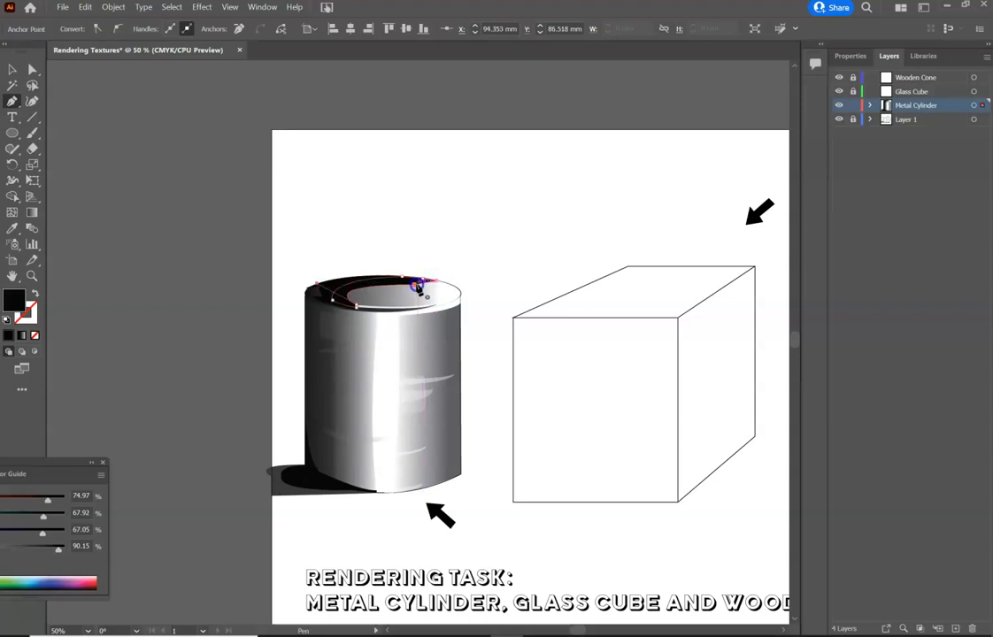
click(31, 69)
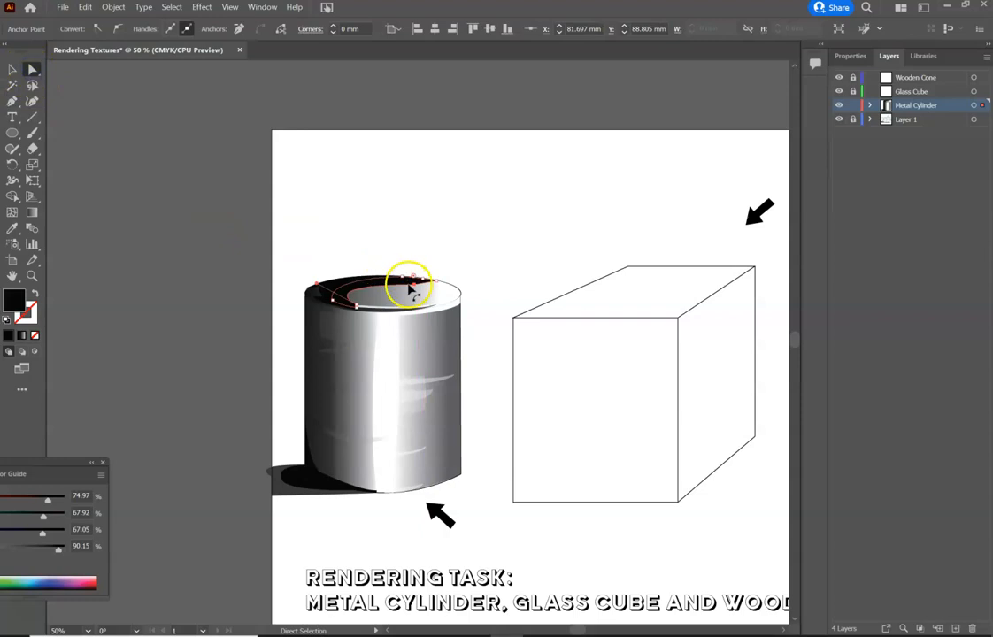
drag(414, 289, 392, 284)
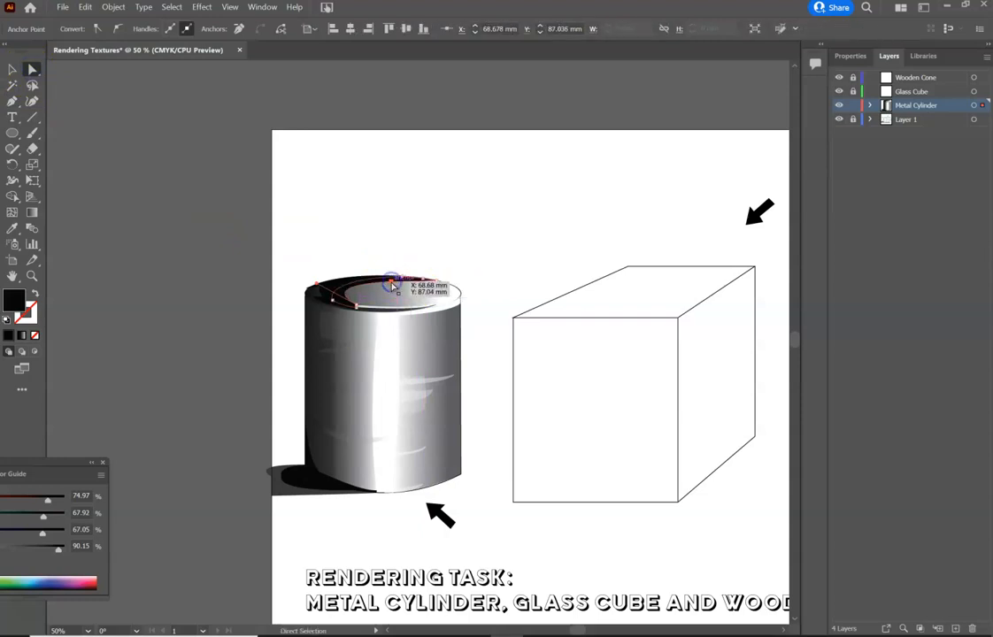
Fill the inner crescent with a mid grey of about C 57, M 49, Y 47, K 15 and deselect it.
double_click(25, 301)
click(328, 342)
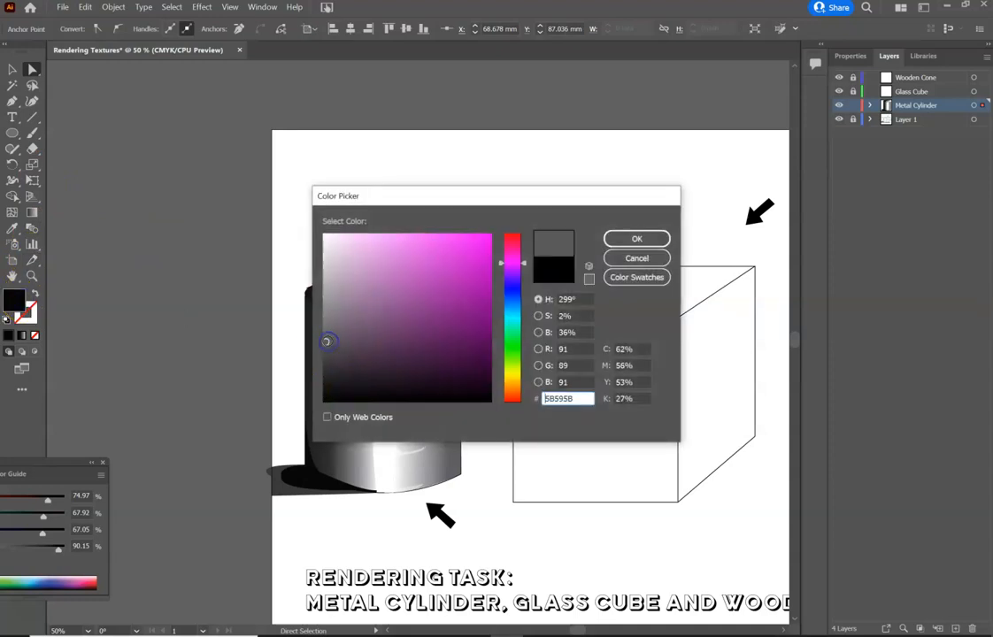
click(631, 238)
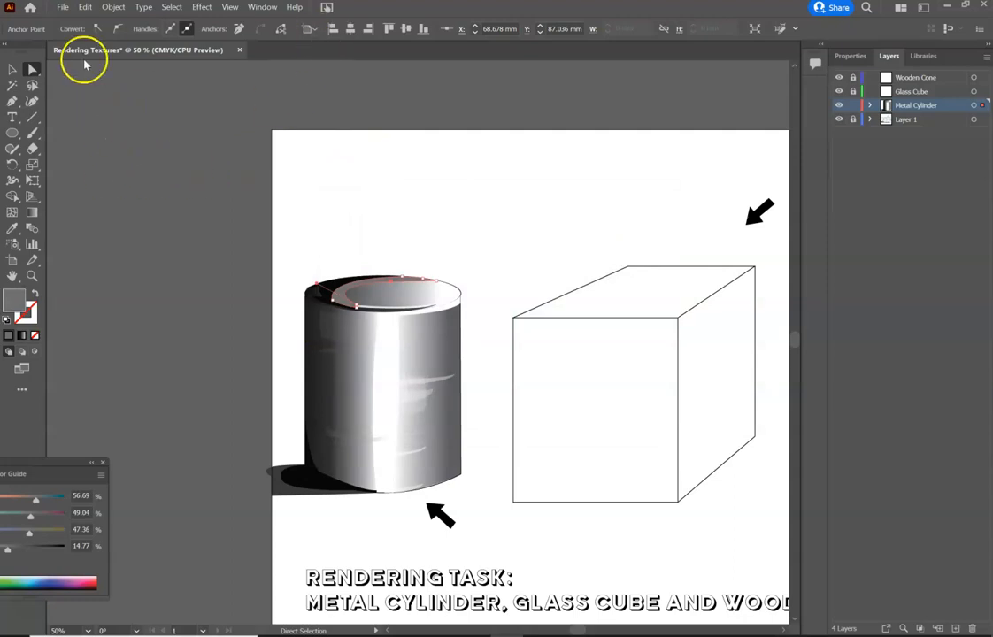
click(9, 71)
click(252, 133)
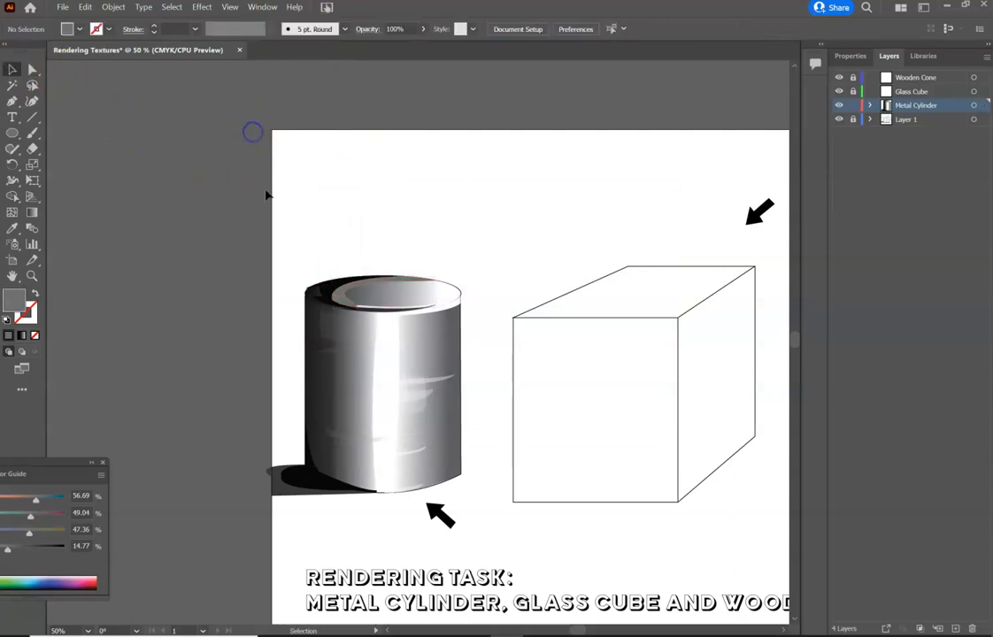
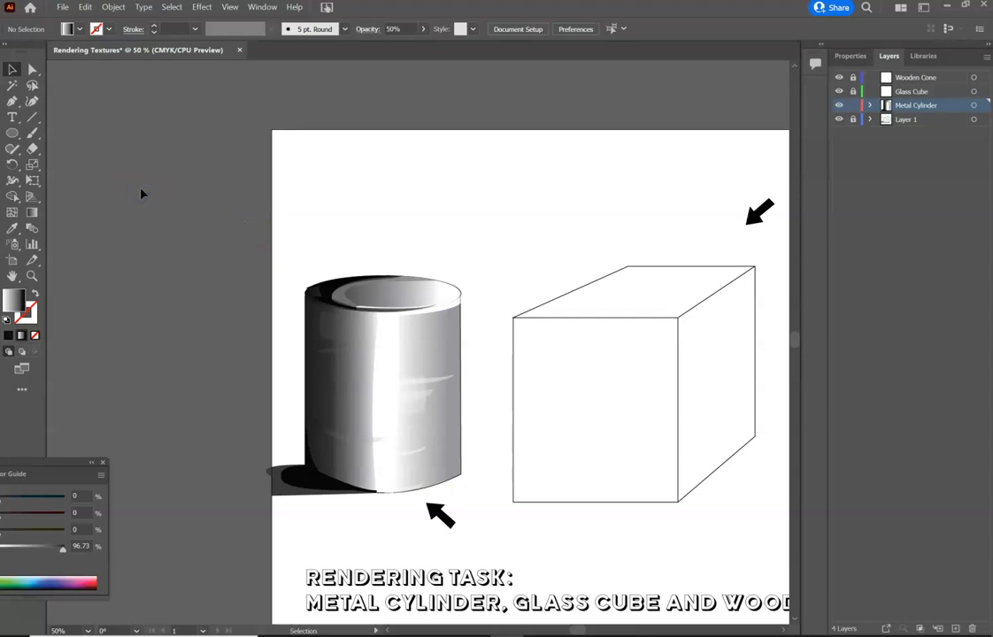
Set the opacity of the gradient ellipse in the cylinder's opening to 70%, then raise it to 80%.
click(410, 289)
click(394, 28)
text(70)
key(Return)
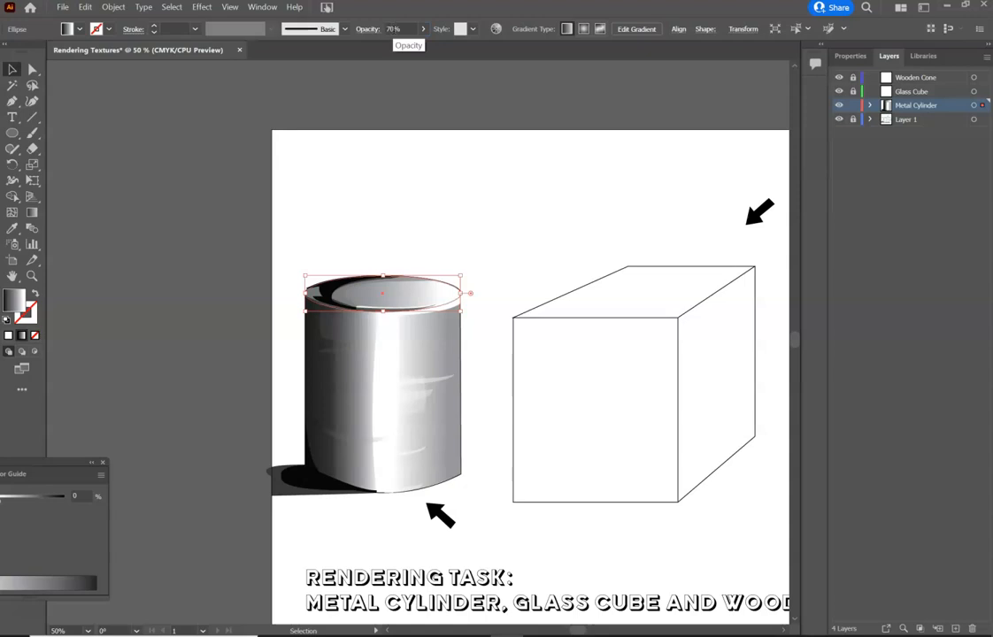
click(393, 30)
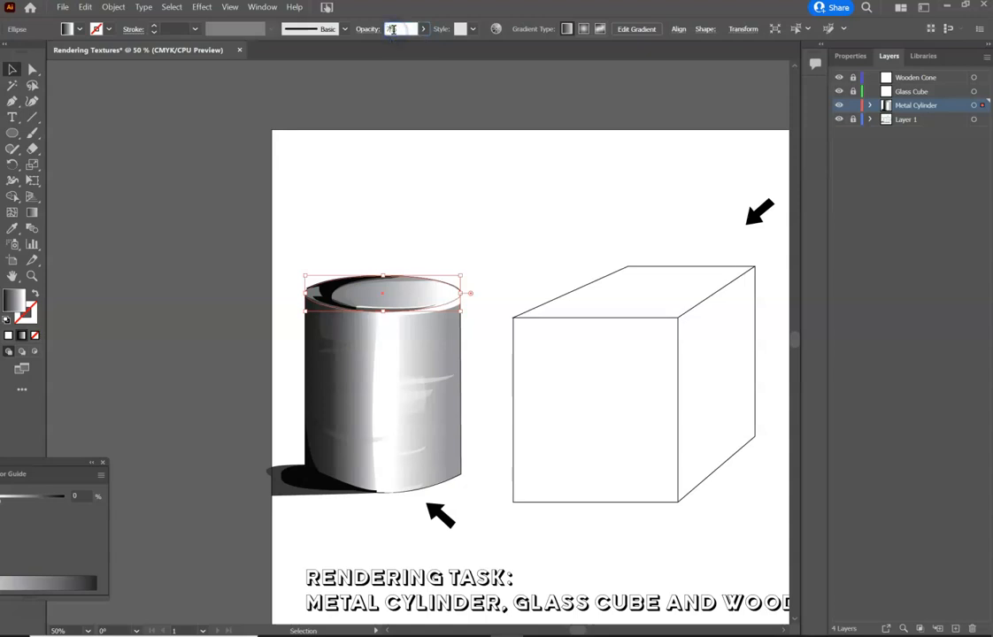
key(Return)
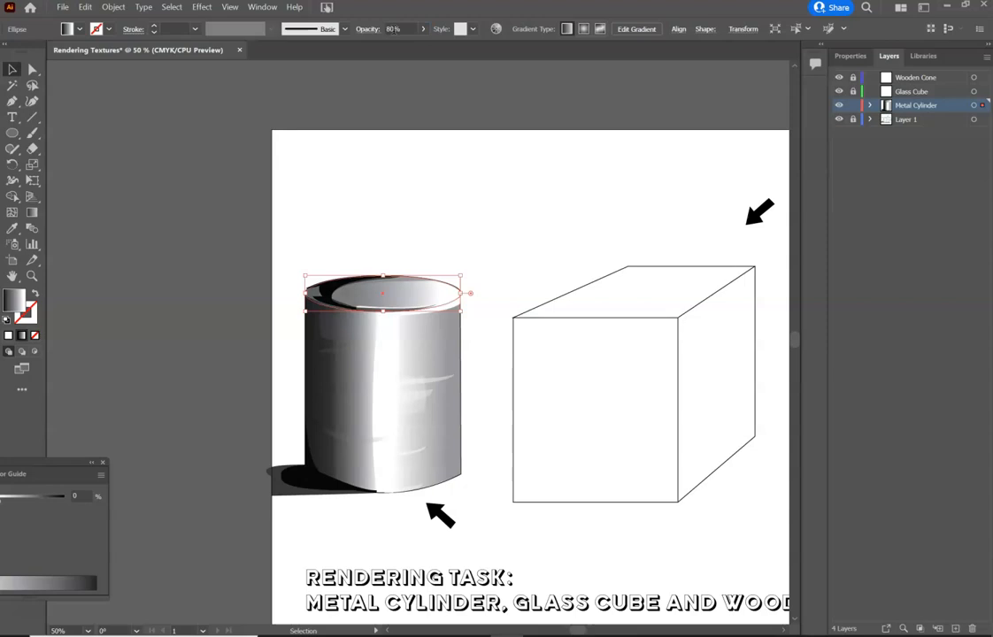
Stretch the black crescent outward past the cylinder's dark rim and move its front anchor to about X 39.74 mm, Y 101.31 mm.
click(317, 289)
drag(307, 291, 293, 314)
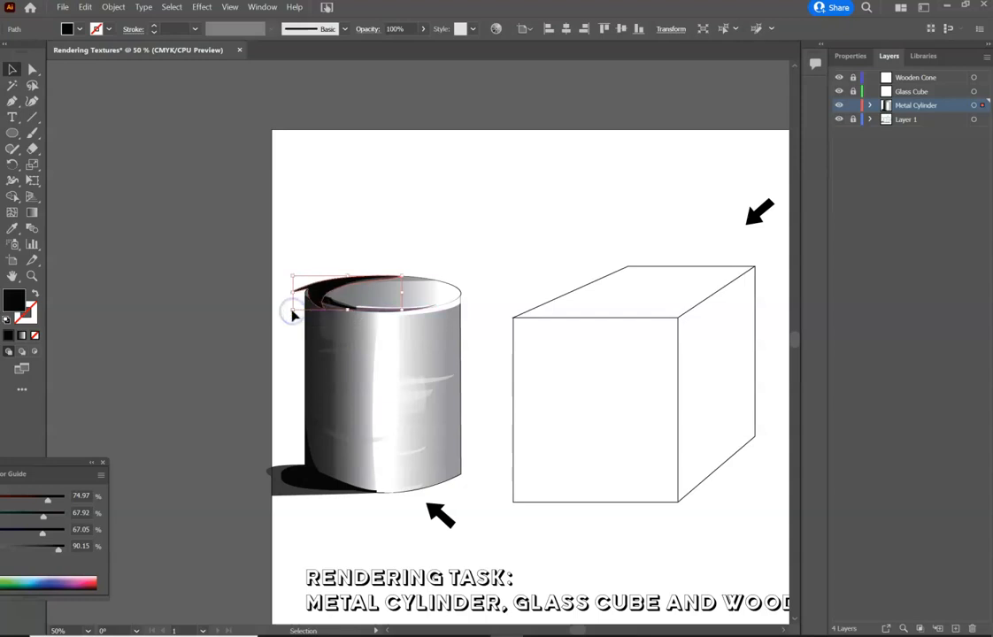
click(32, 69)
mouse_move(330, 302)
mouse_down()
mouse_move(337, 308)
mouse_move(306, 289)
mouse_move(337, 307)
mouse_up()
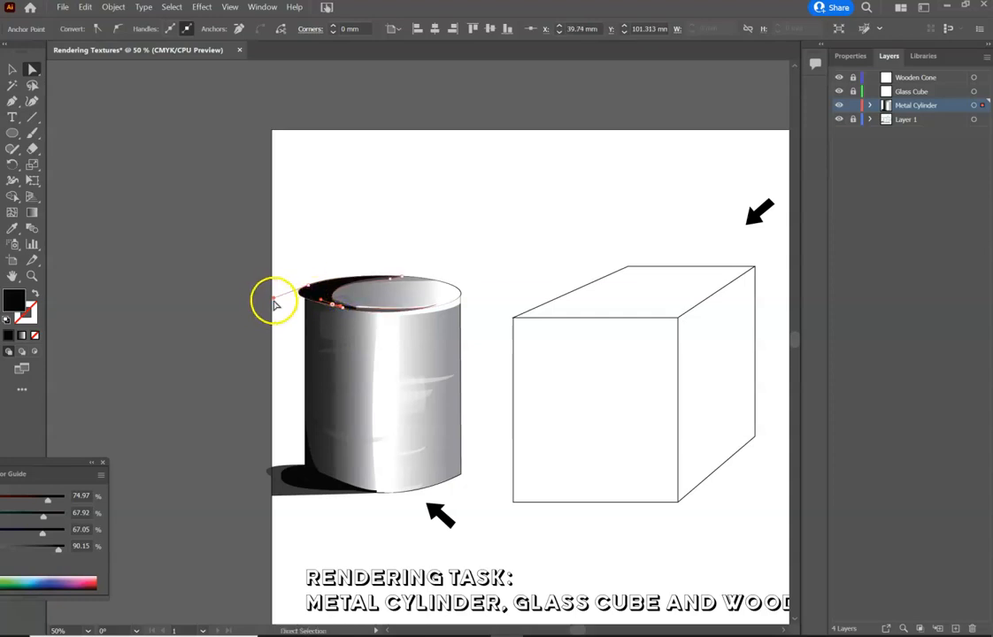
drag(273, 299, 288, 301)
Fit the black crescent's outer anchor to the dark rim edge, adjust its front anchor to about X 40.8 mm, Y 102.95 mm, and deselect.
click(308, 290)
mouse_move(309, 289)
mouse_down()
mouse_move(310, 299)
mouse_move(290, 302)
mouse_move(300, 302)
mouse_up()
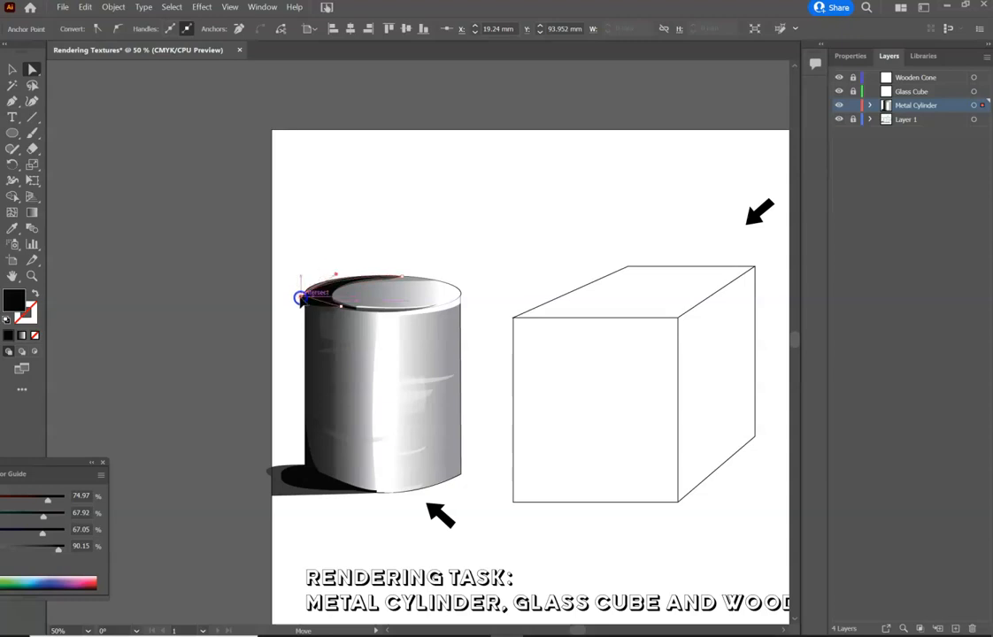
mouse_move(302, 299)
mouse_down()
mouse_move(306, 292)
mouse_move(343, 311)
mouse_move(319, 303)
mouse_up()
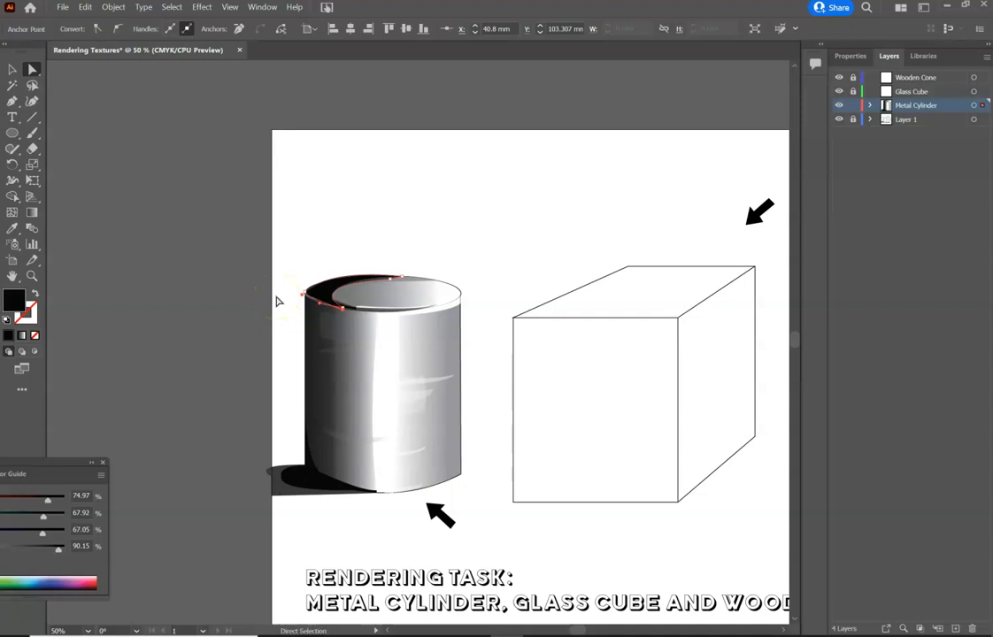
mouse_move(317, 296)
mouse_down()
mouse_move(322, 312)
mouse_move(361, 308)
mouse_move(354, 316)
mouse_move(302, 298)
mouse_up()
click(305, 300)
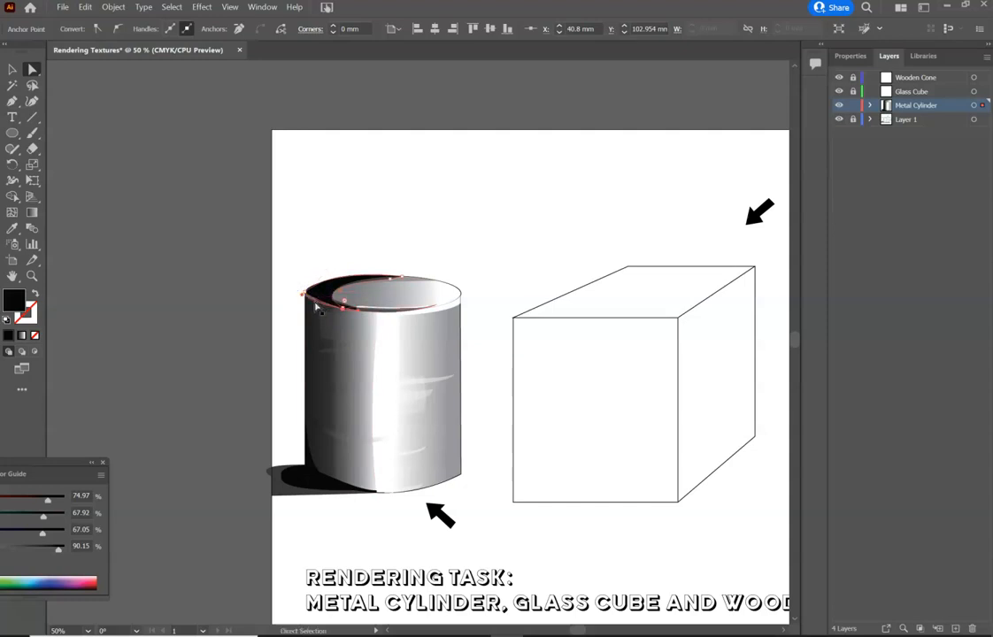
click(309, 308)
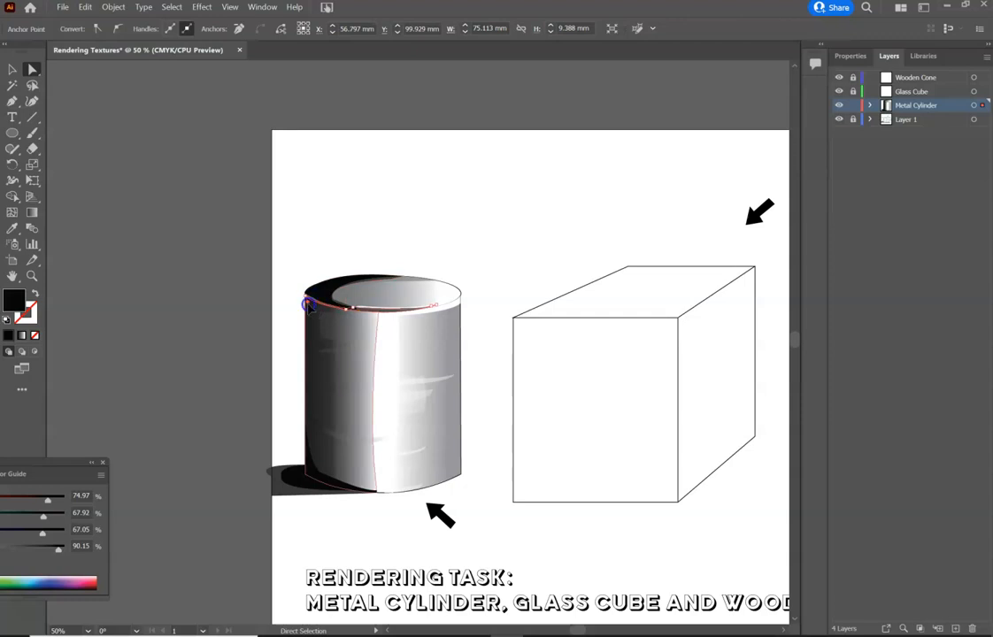
click(306, 295)
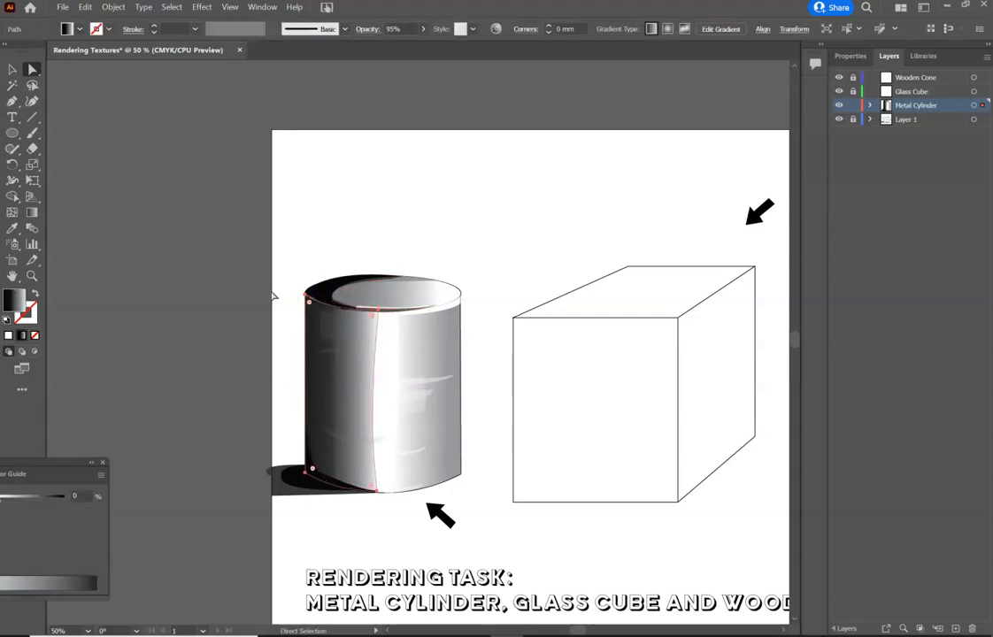
click(245, 250)
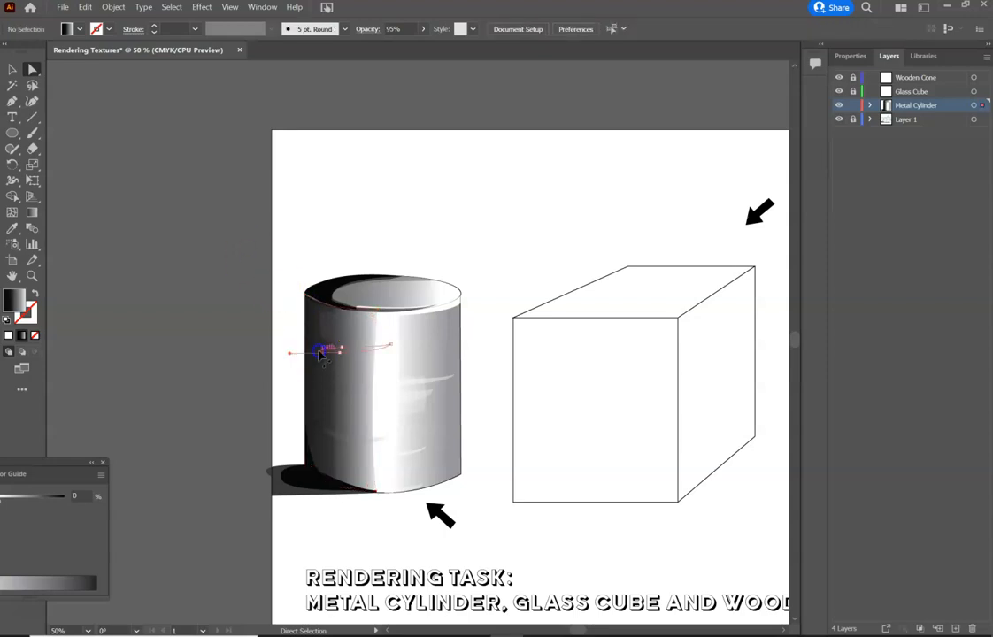
click(327, 348)
click(317, 343)
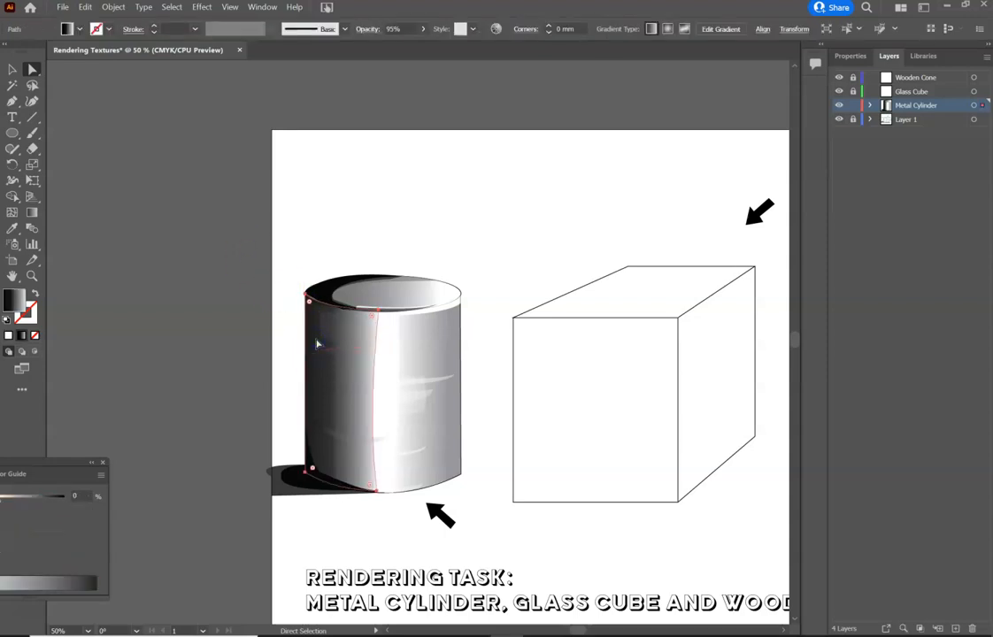
click(179, 203)
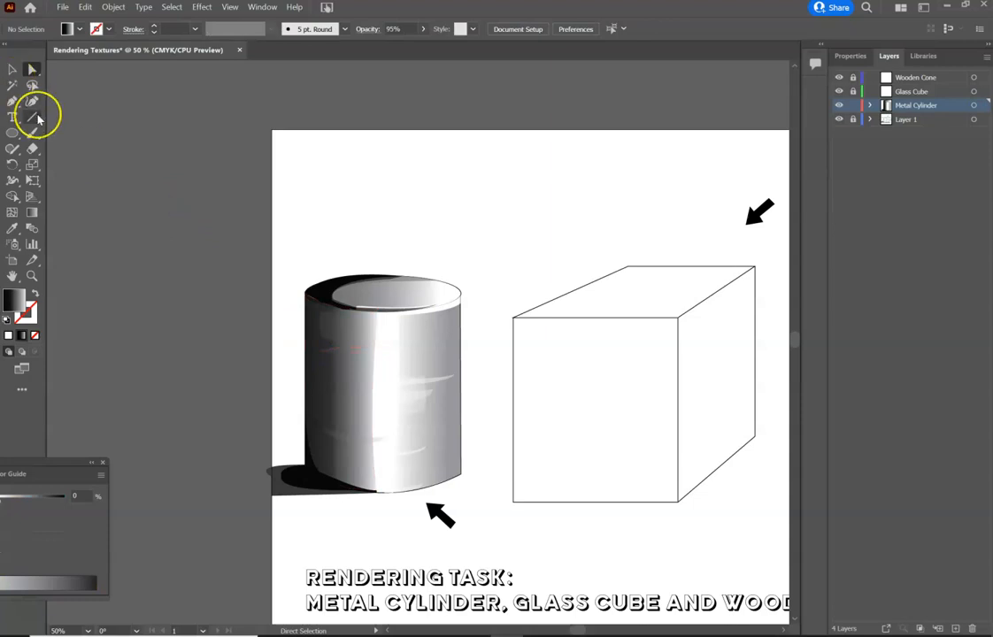
Draw a closed four-sided patch with the Pen tool across the cylinder's lower highlight, about 24 mm high with a curved upper edge.
click(12, 100)
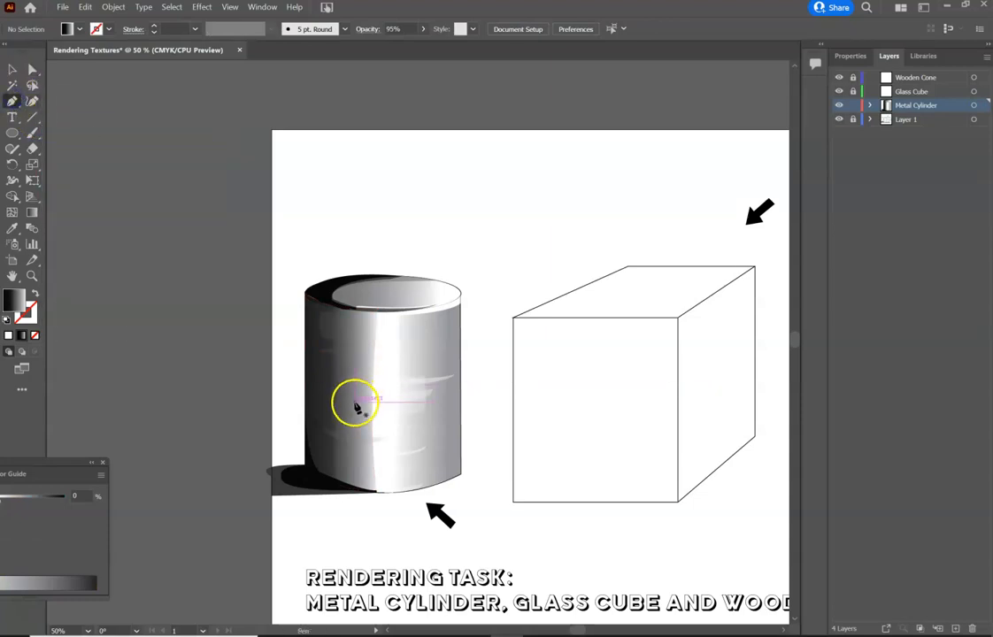
click(357, 408)
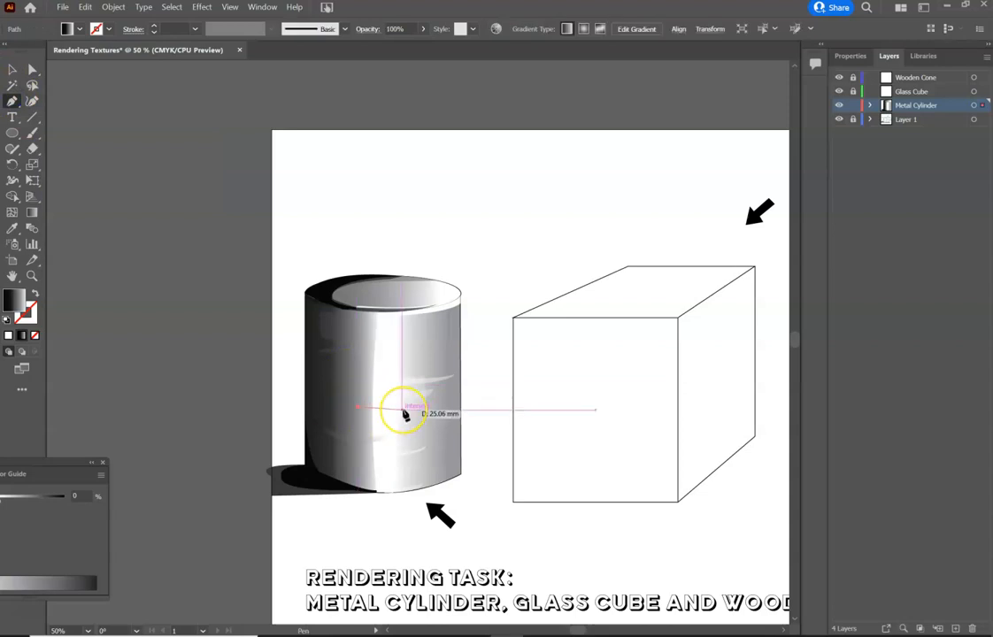
click(396, 411)
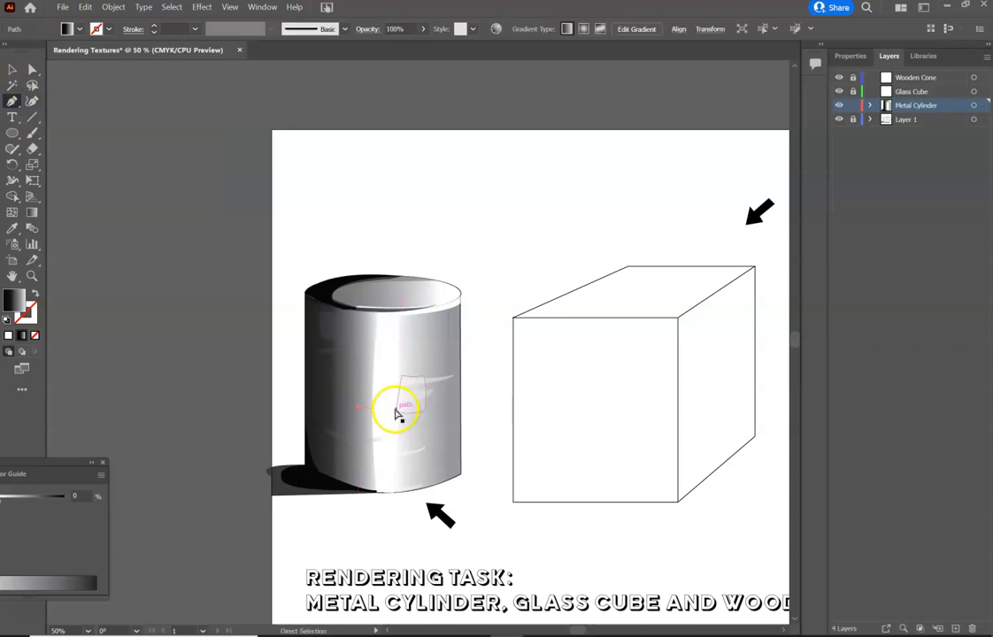
key(ctrl+z)
click(349, 420)
drag(378, 426, 426, 415)
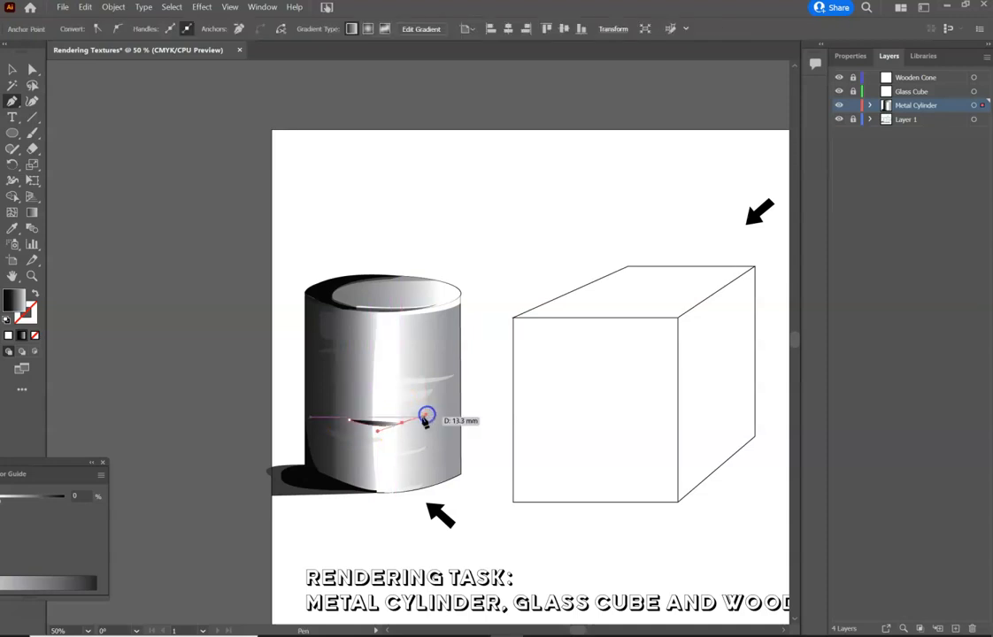
click(402, 423)
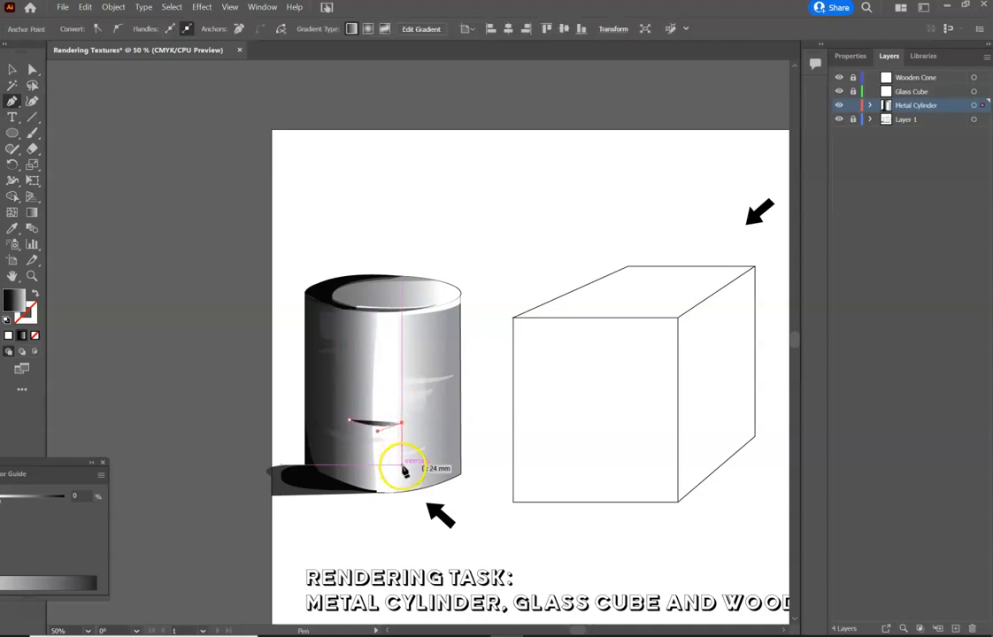
click(401, 466)
click(344, 460)
mouse_move(344, 460)
mouse_down()
mouse_move(336, 446)
mouse_move(327, 459)
mouse_up()
scroll(326, 459, down, 1)
click(350, 440)
click(351, 400)
Copy the pale scratch's white, 30% opacity appearance onto the patch and move the patch down to the cylinder's lower edge.
click(12, 227)
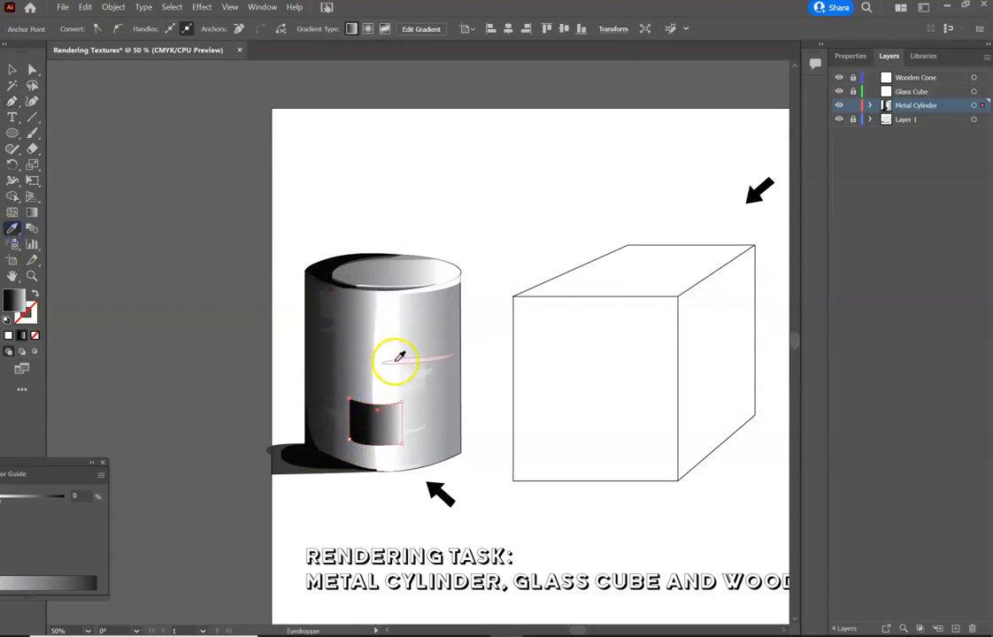
click(425, 372)
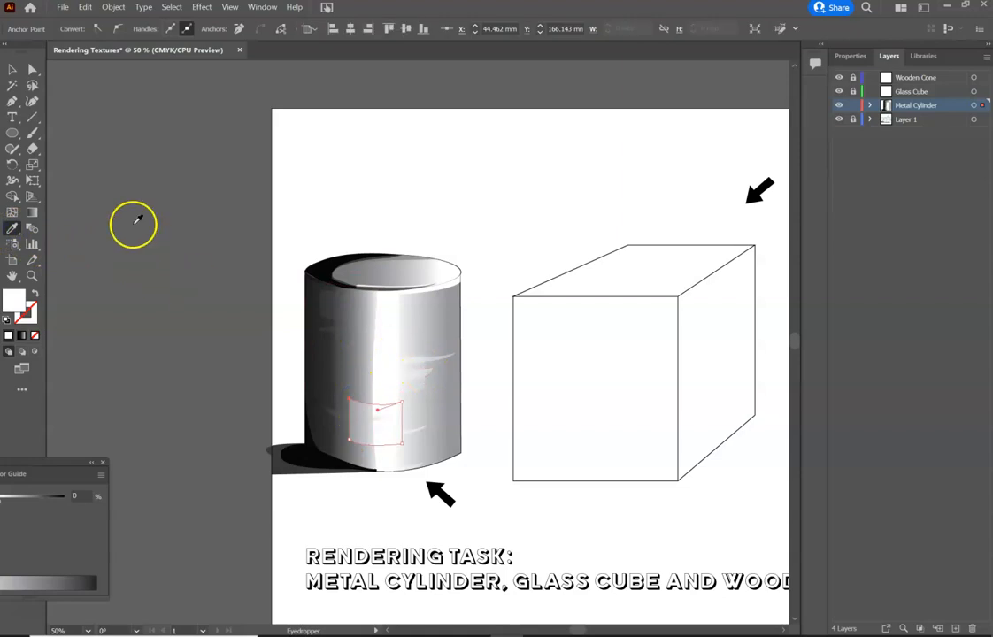
click(12, 69)
click(166, 213)
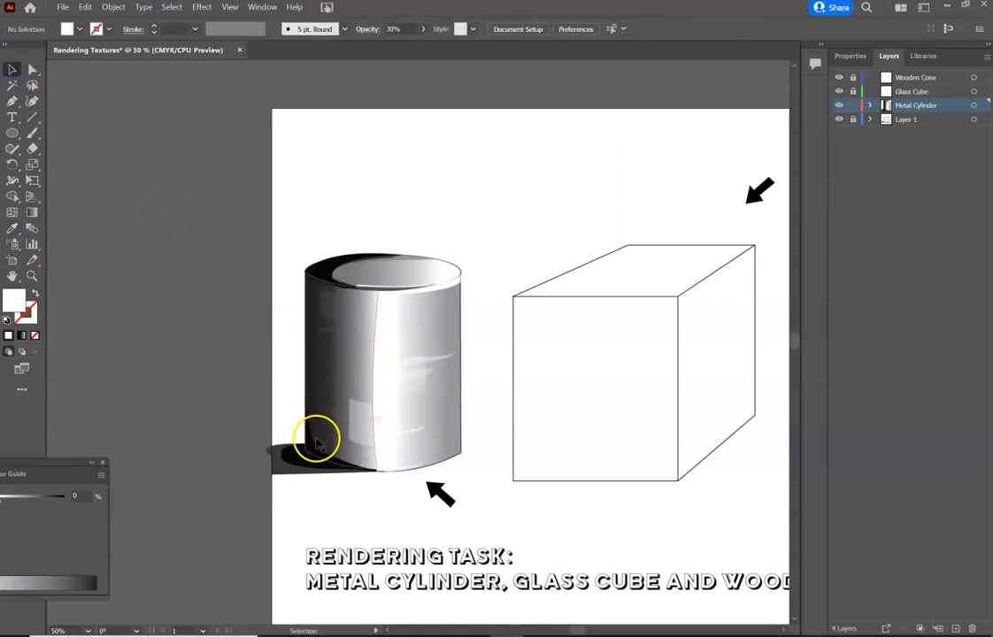
drag(364, 429, 366, 456)
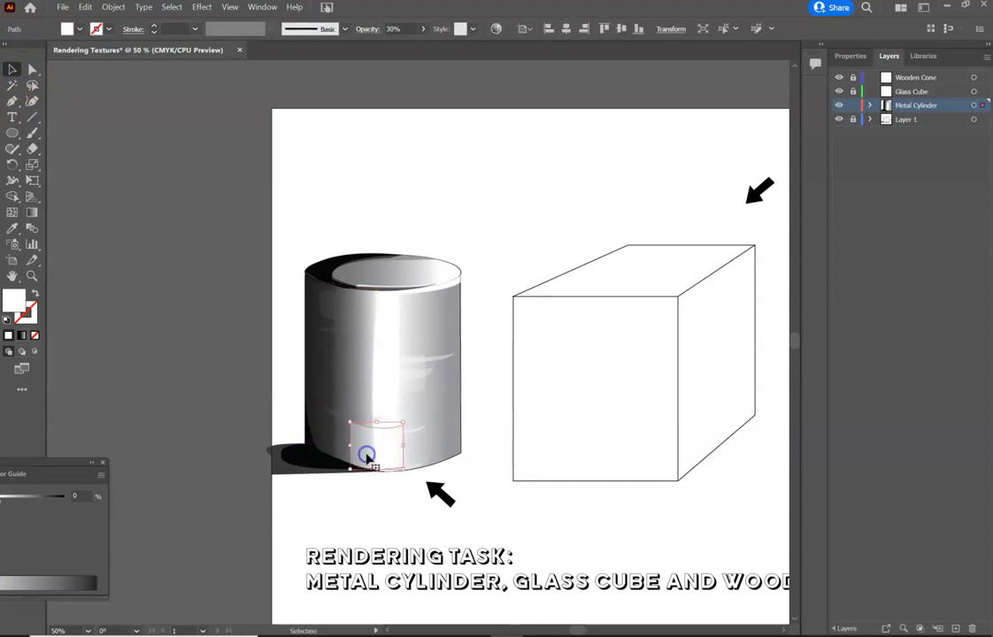
click(215, 396)
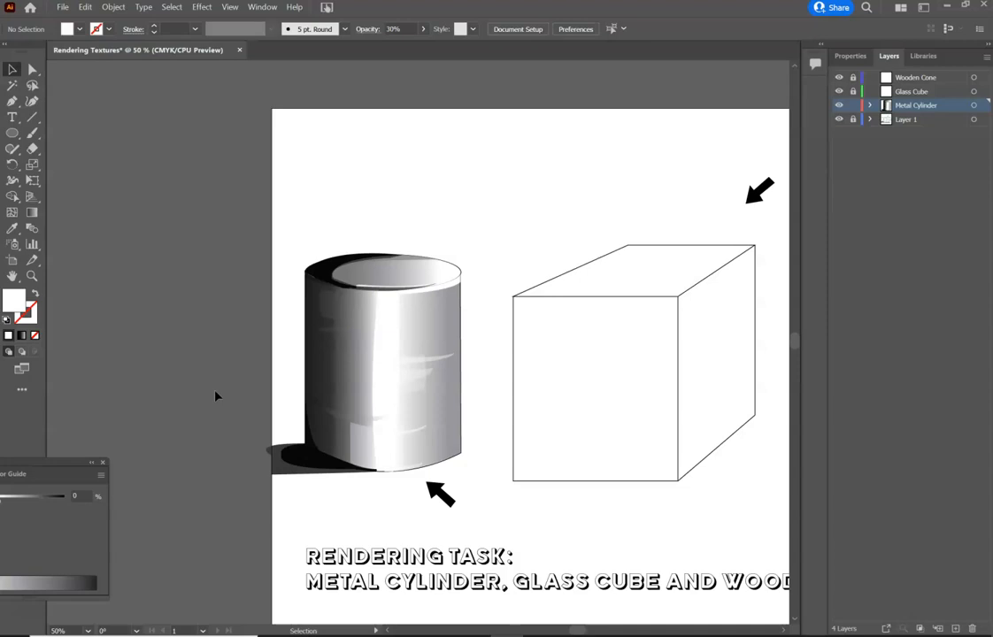
Bring the faint curved gradient streak beside the patch to the front and adjust its position over the cylinder's lower body.
drag(351, 422, 353, 428)
click(213, 331)
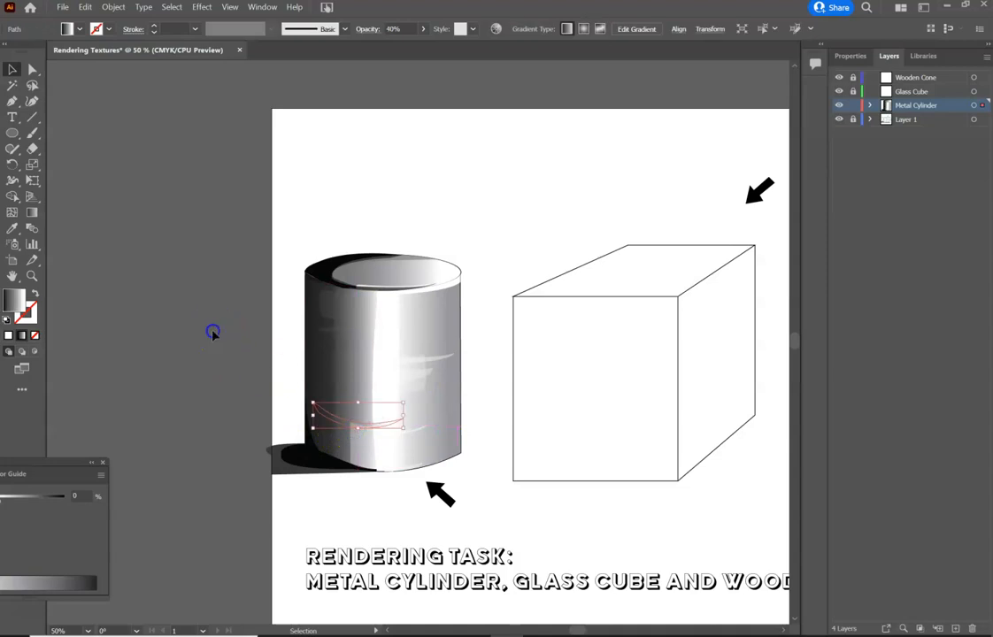
right_click(372, 423)
click(410, 345)
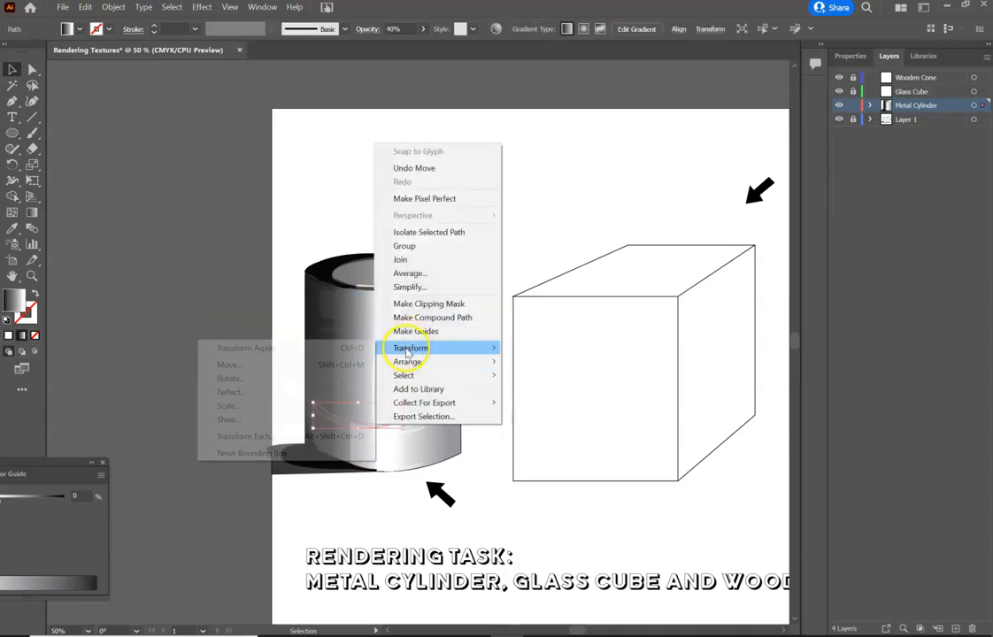
mouse_move(404, 361)
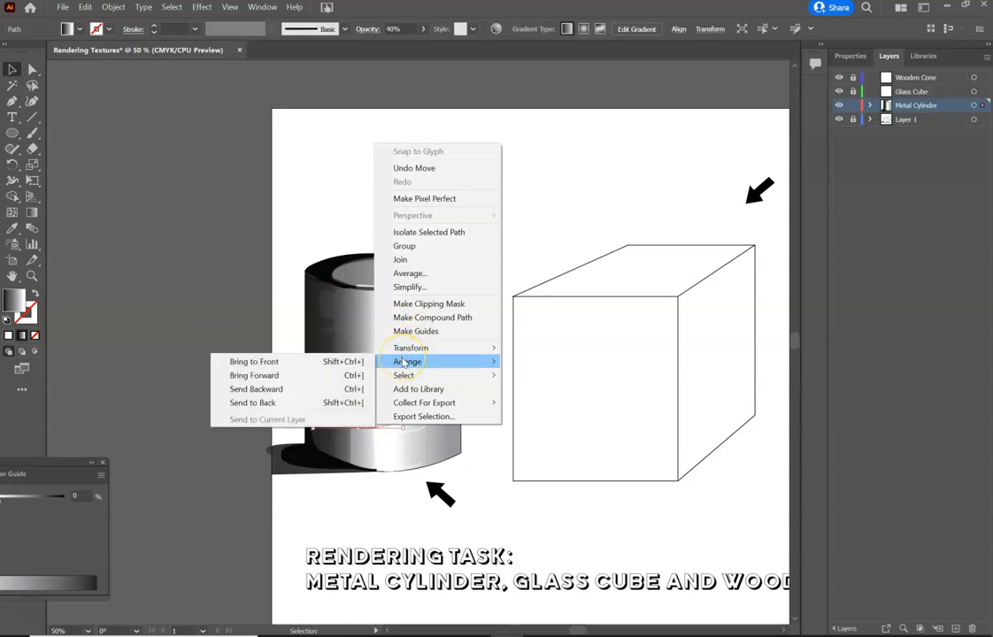
click(353, 366)
click(387, 423)
click(219, 361)
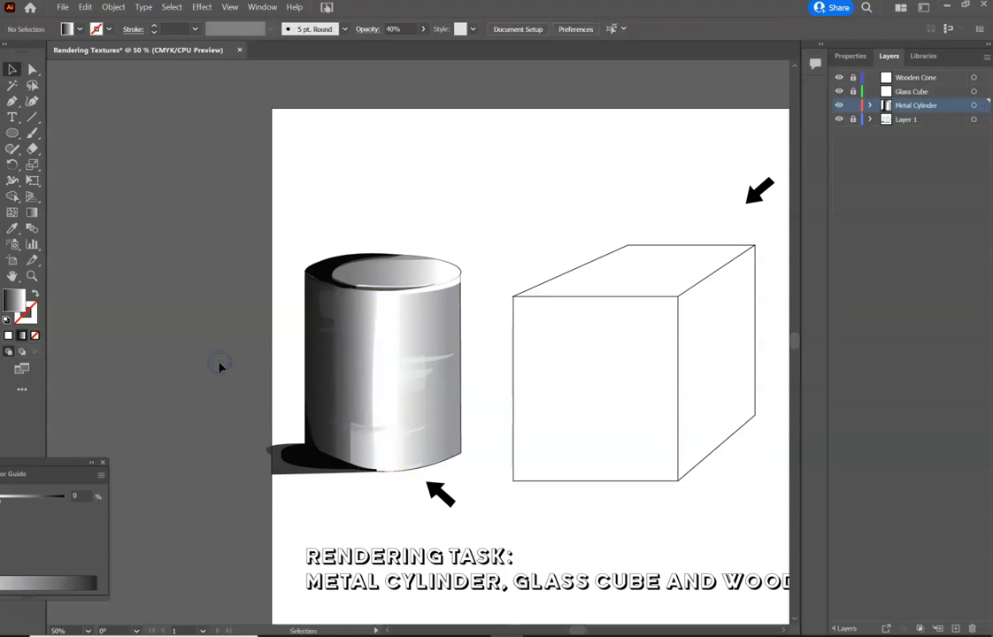
drag(358, 425, 363, 443)
click(214, 387)
drag(374, 443, 362, 453)
click(250, 370)
Set the opacity of the black crescent on the cylinder's inner wall to 80%, then lower it to 70%.
click(323, 271)
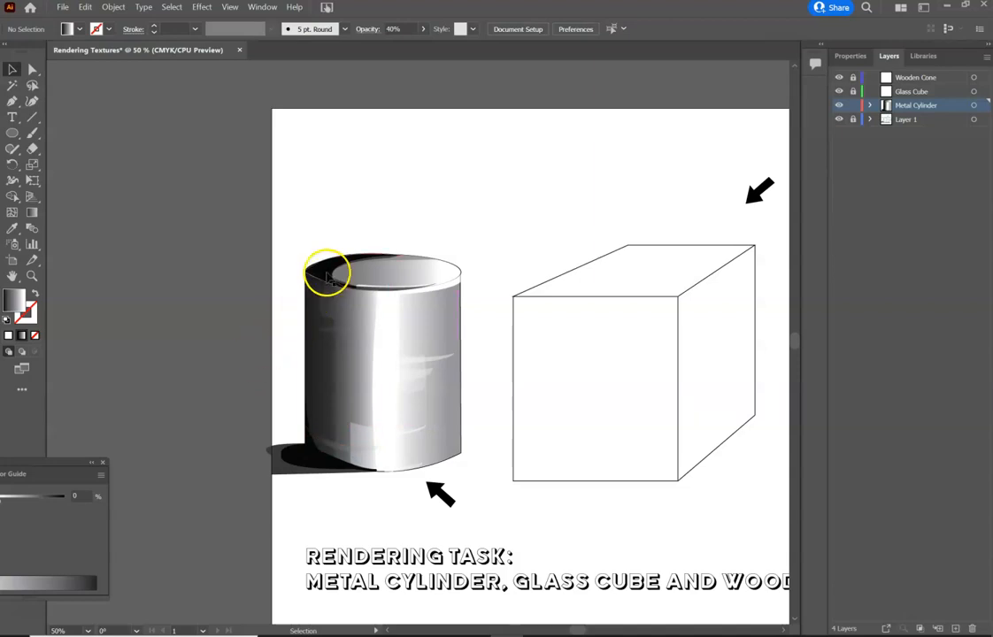
click(391, 28)
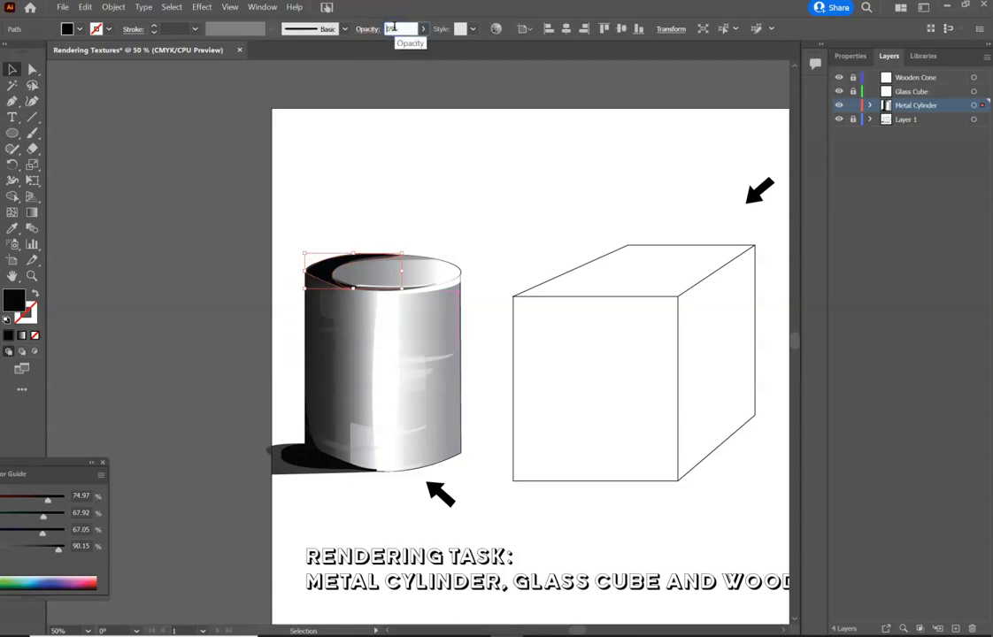
key(Return)
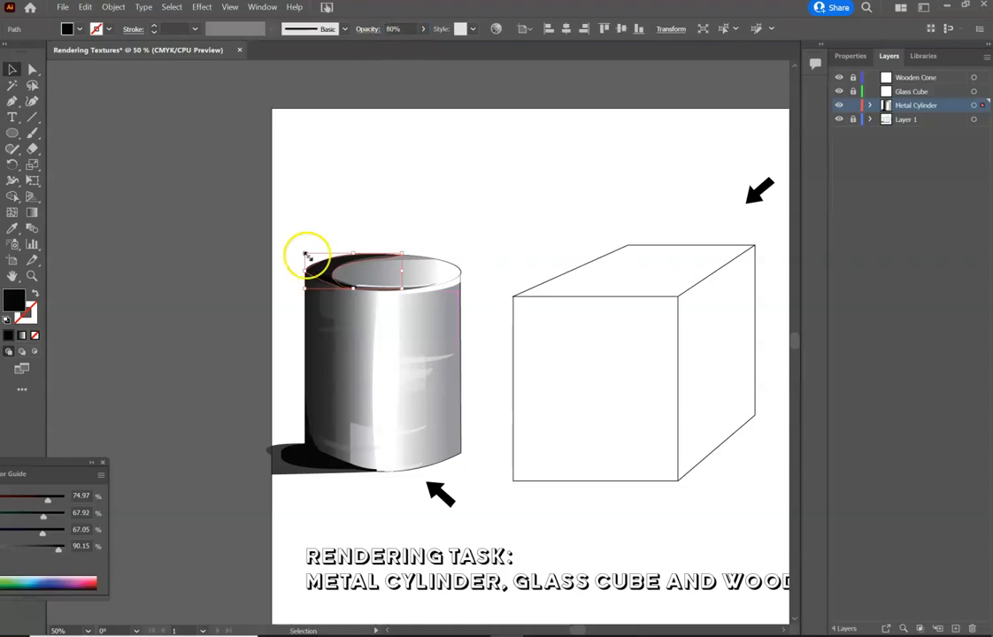
click(211, 271)
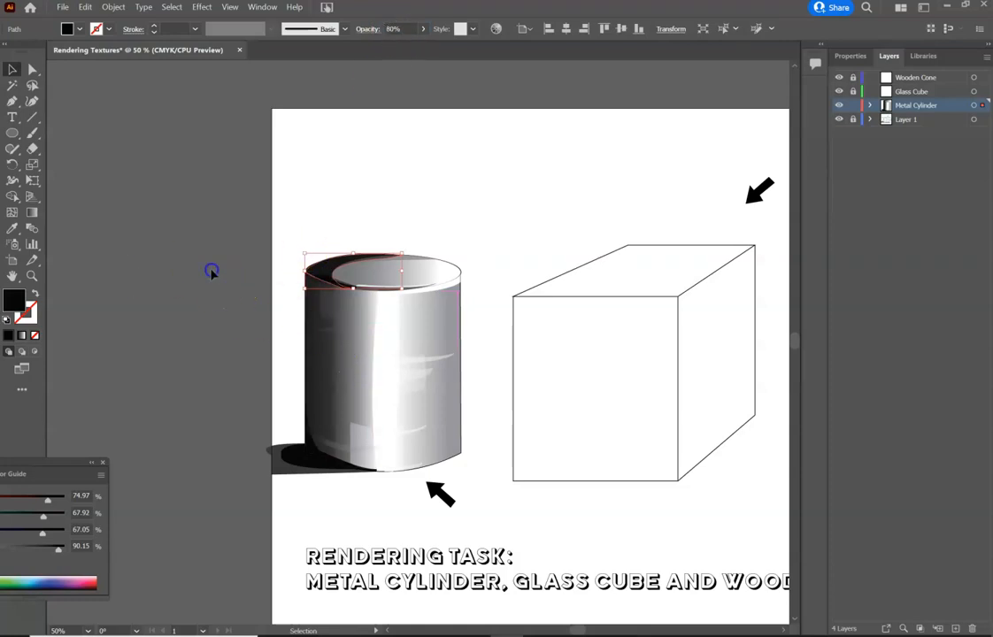
click(324, 273)
click(395, 29)
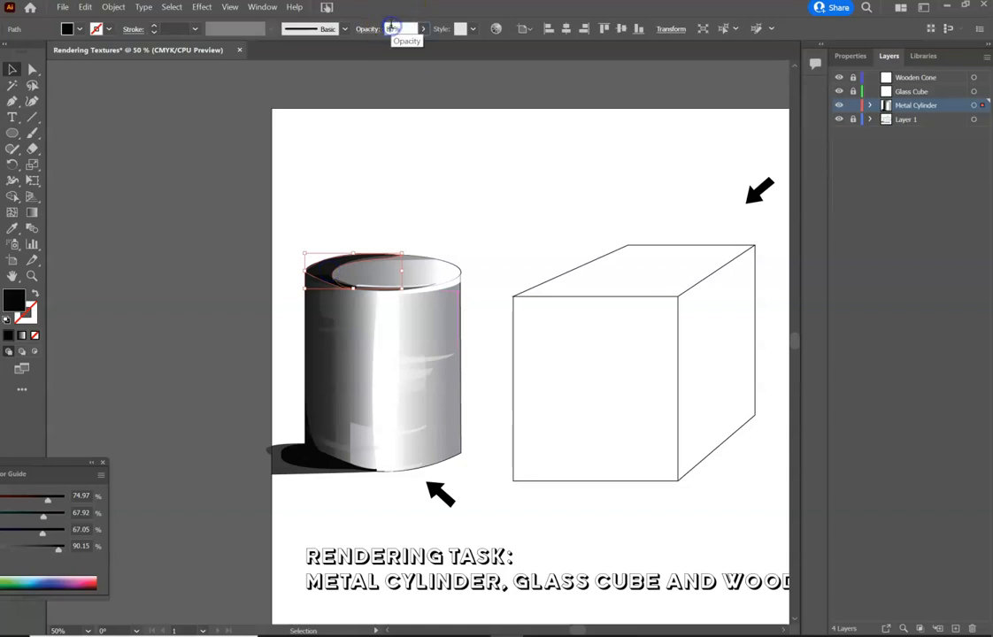
key(Return)
click(343, 129)
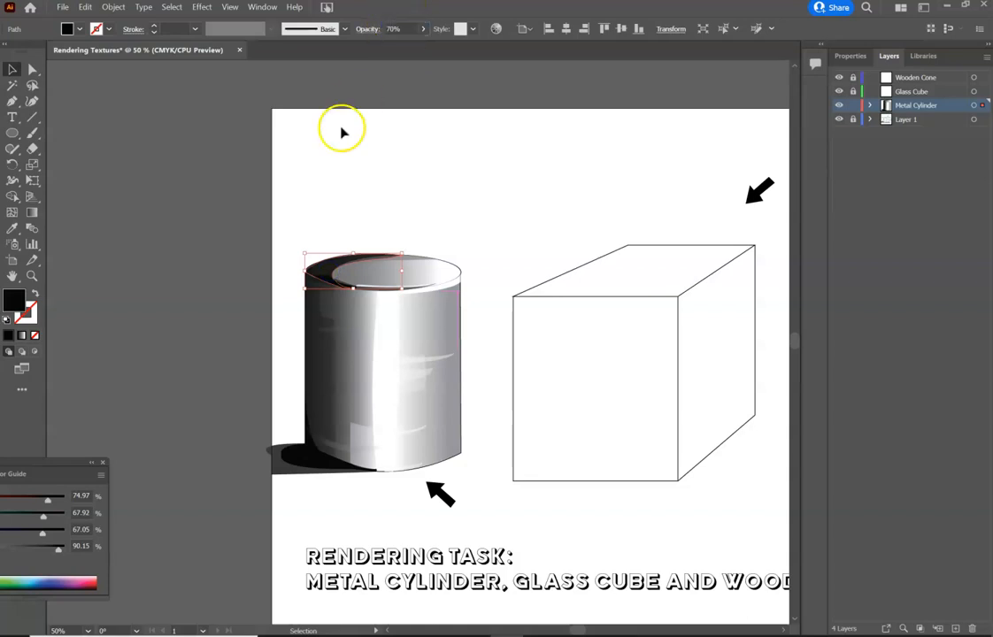
Reduce the opacity of the inner wall's black crescent to 50% and deselect it.
click(323, 273)
click(395, 29)
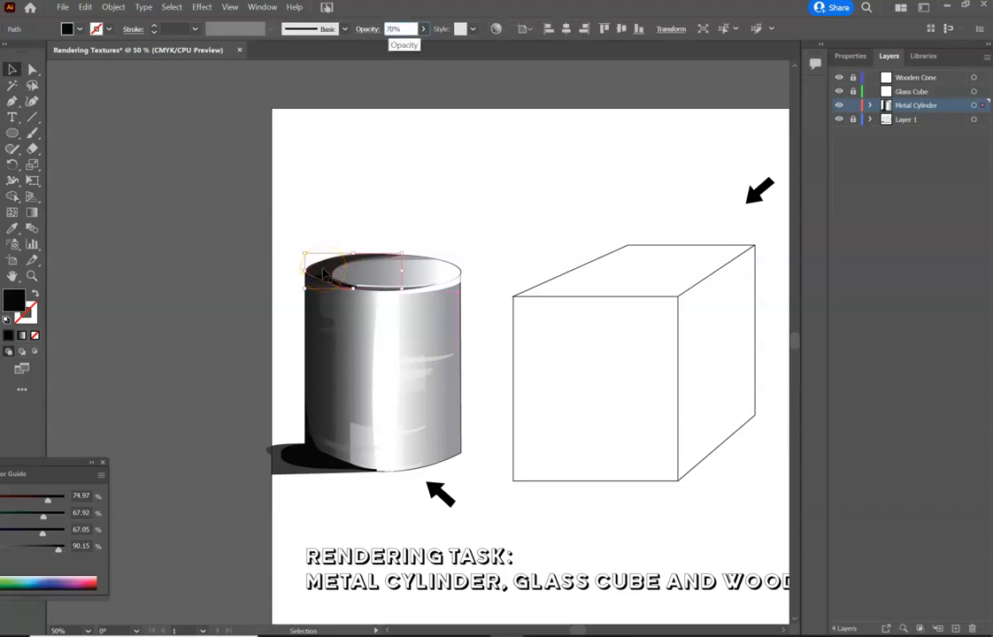
text(50)
key(Return)
click(251, 132)
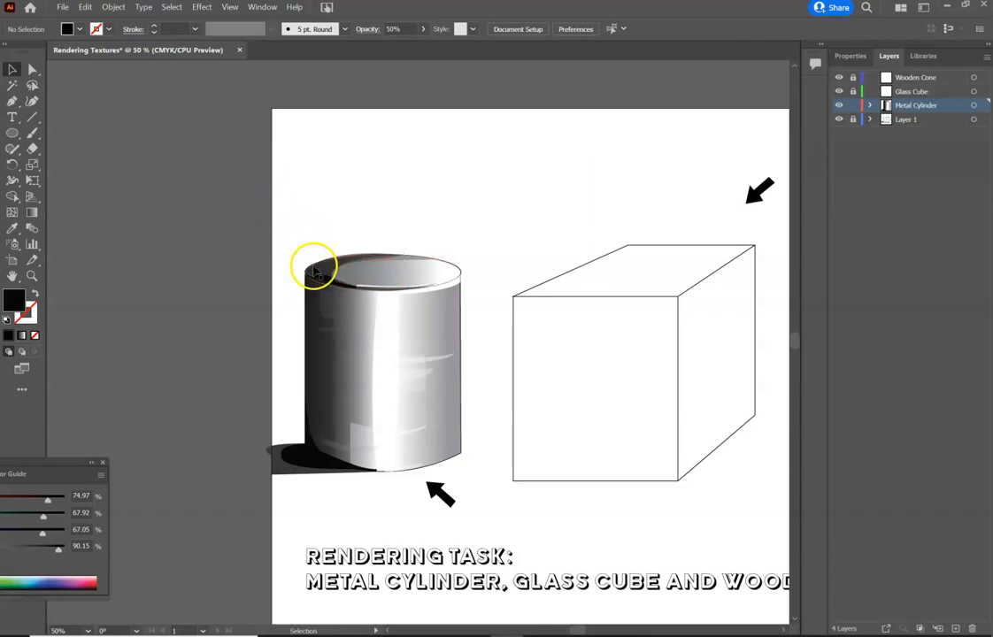
Set the opacity of the small black sliver along the cylinder's front inner rim to 80%.
click(355, 292)
click(395, 29)
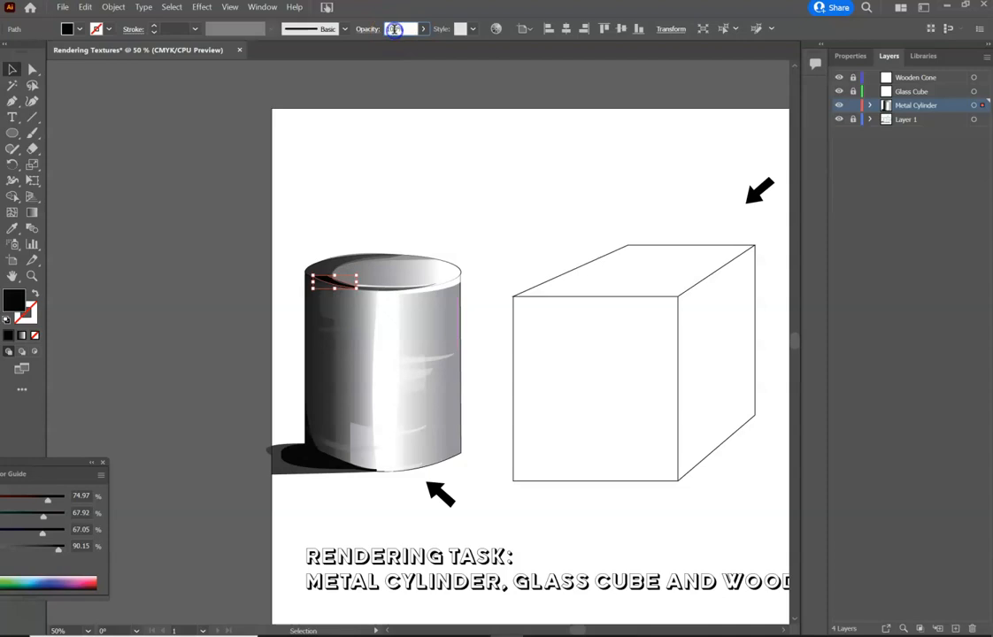
text(50)
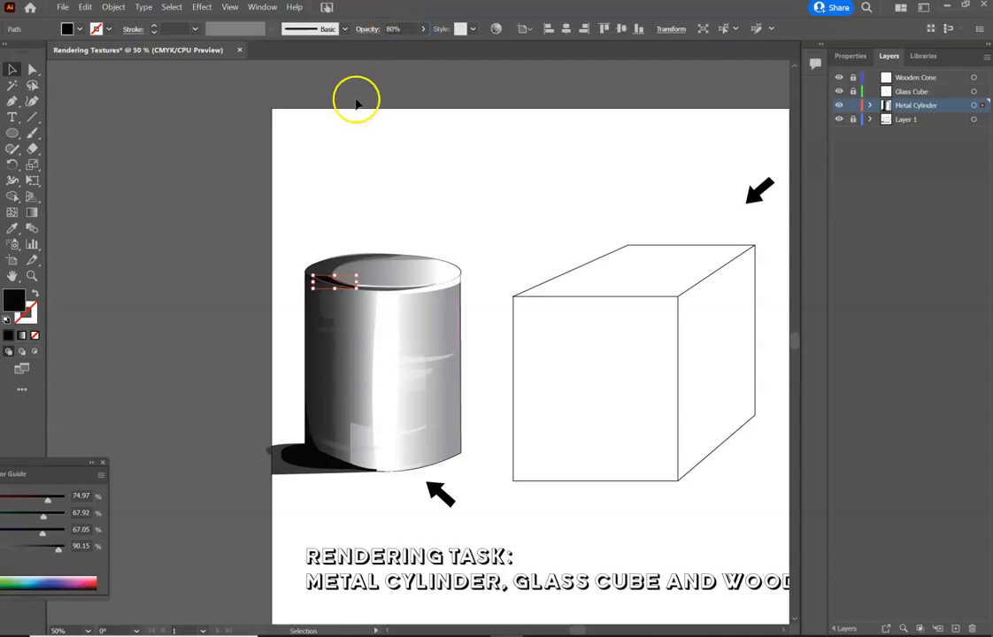
Raise the opacity of the large black crescent on the inner wall to 70% and deselect it.
click(327, 263)
click(390, 29)
text(70)
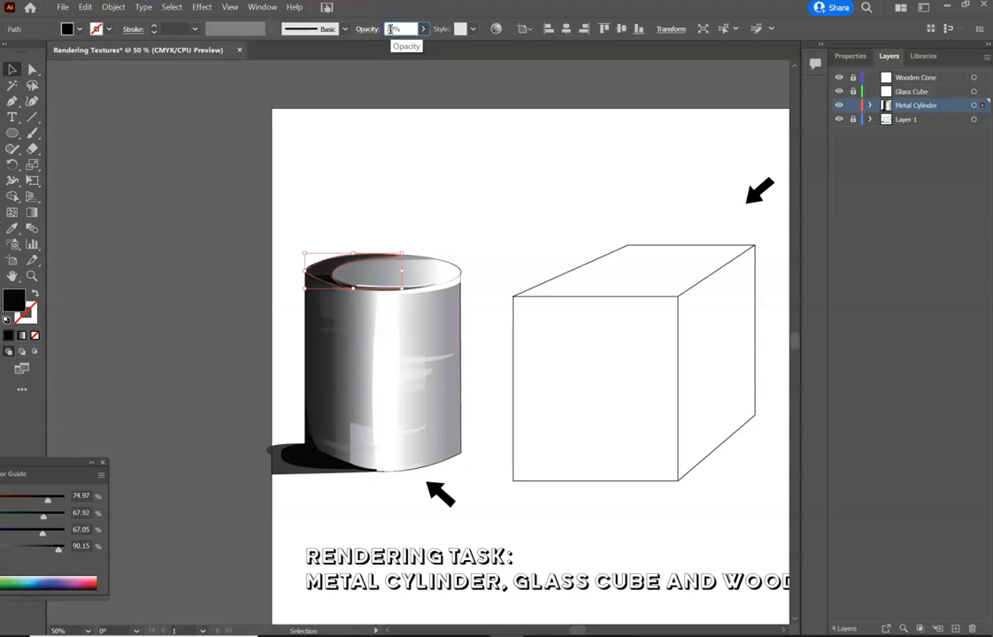
click(253, 180)
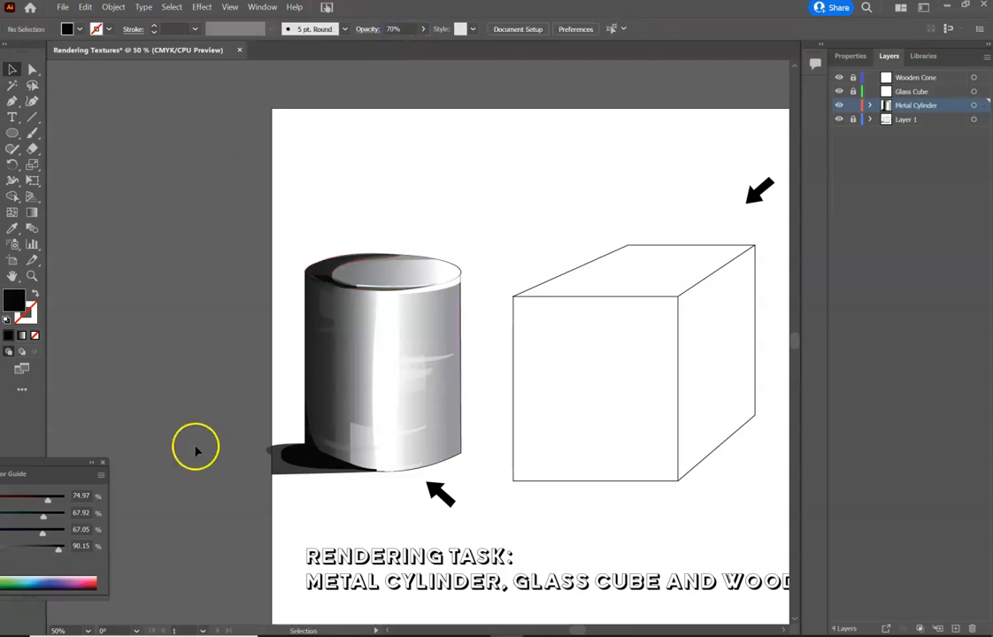
Set the opacity of the darker inner shape in the cylinder's ground shadow to 60% and deselect it.
click(294, 456)
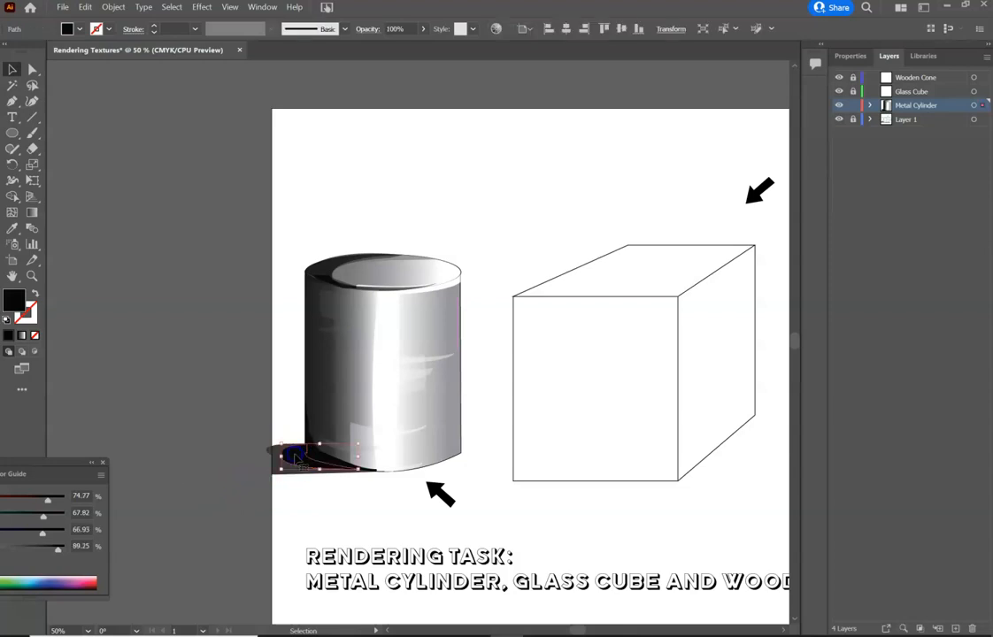
click(394, 29)
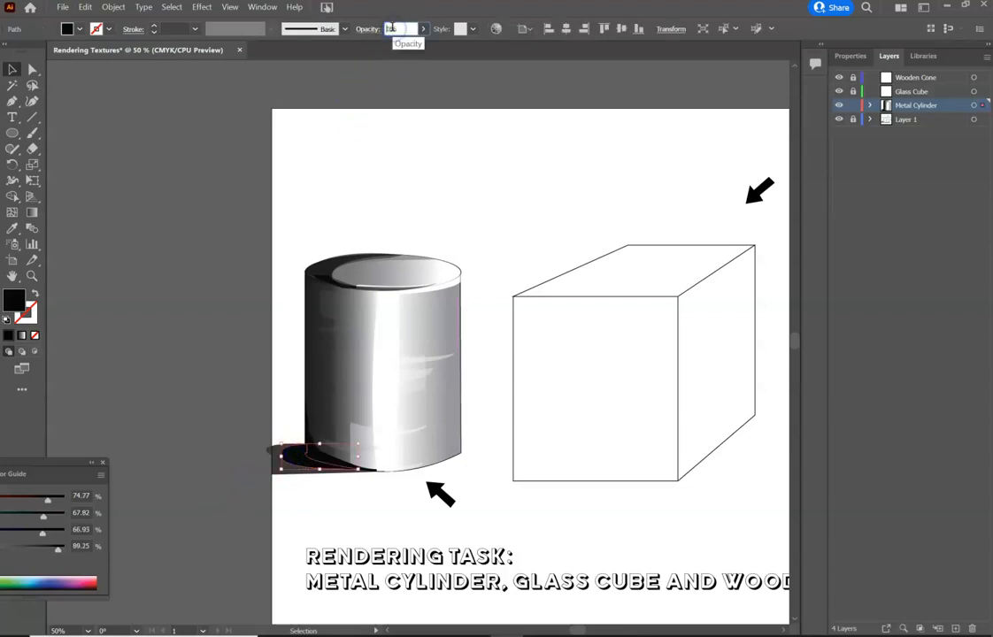
key(Return)
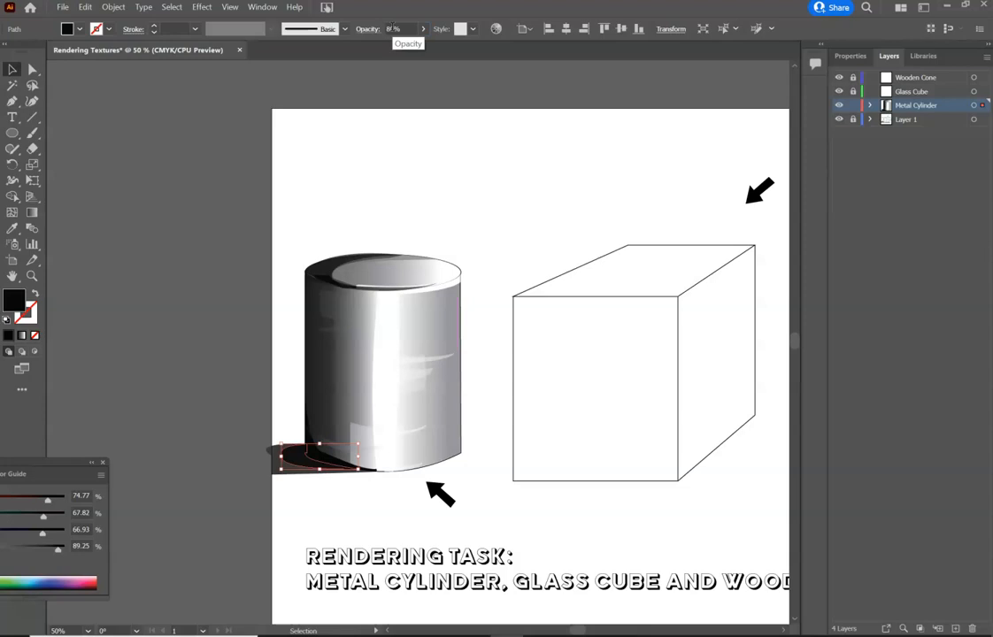
double_click(390, 28)
text(60)
key(Return)
click(148, 290)
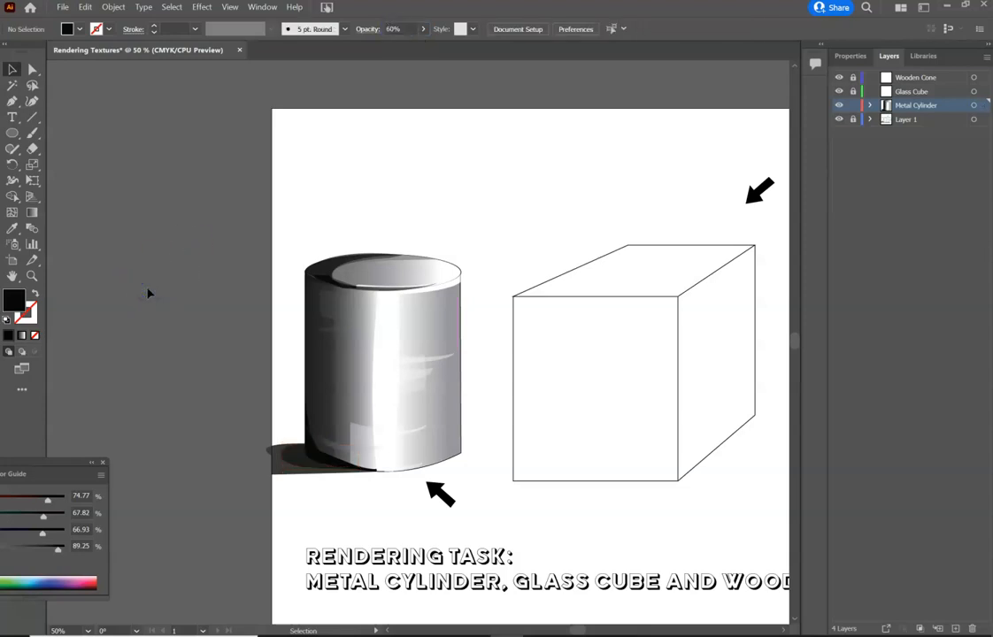